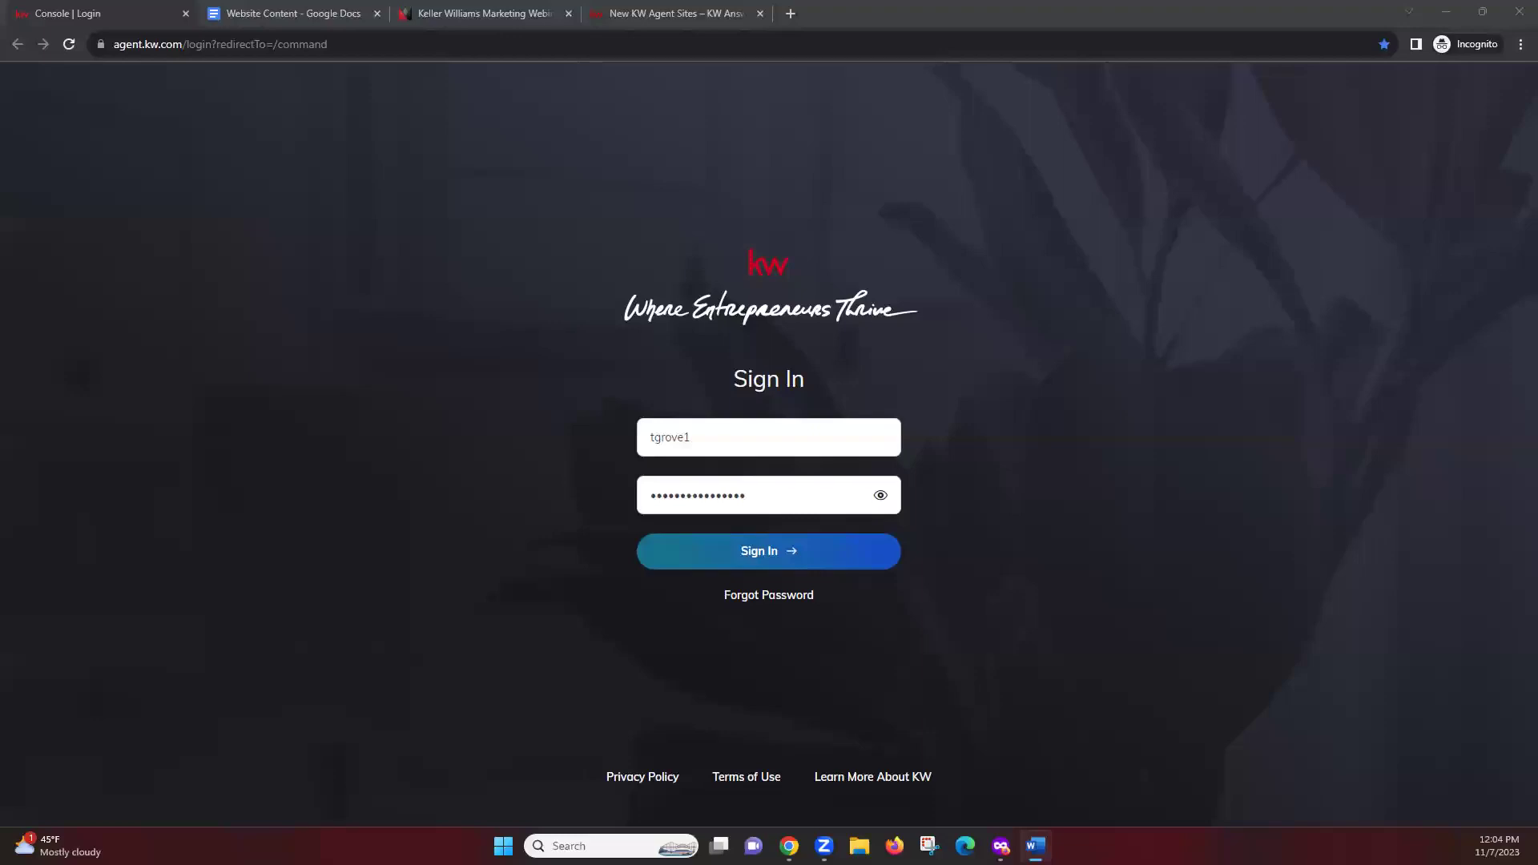
Sign in to KW Command with the pre-filled login credentials
{"action": "left_click", "coordinate": [409, 441]}
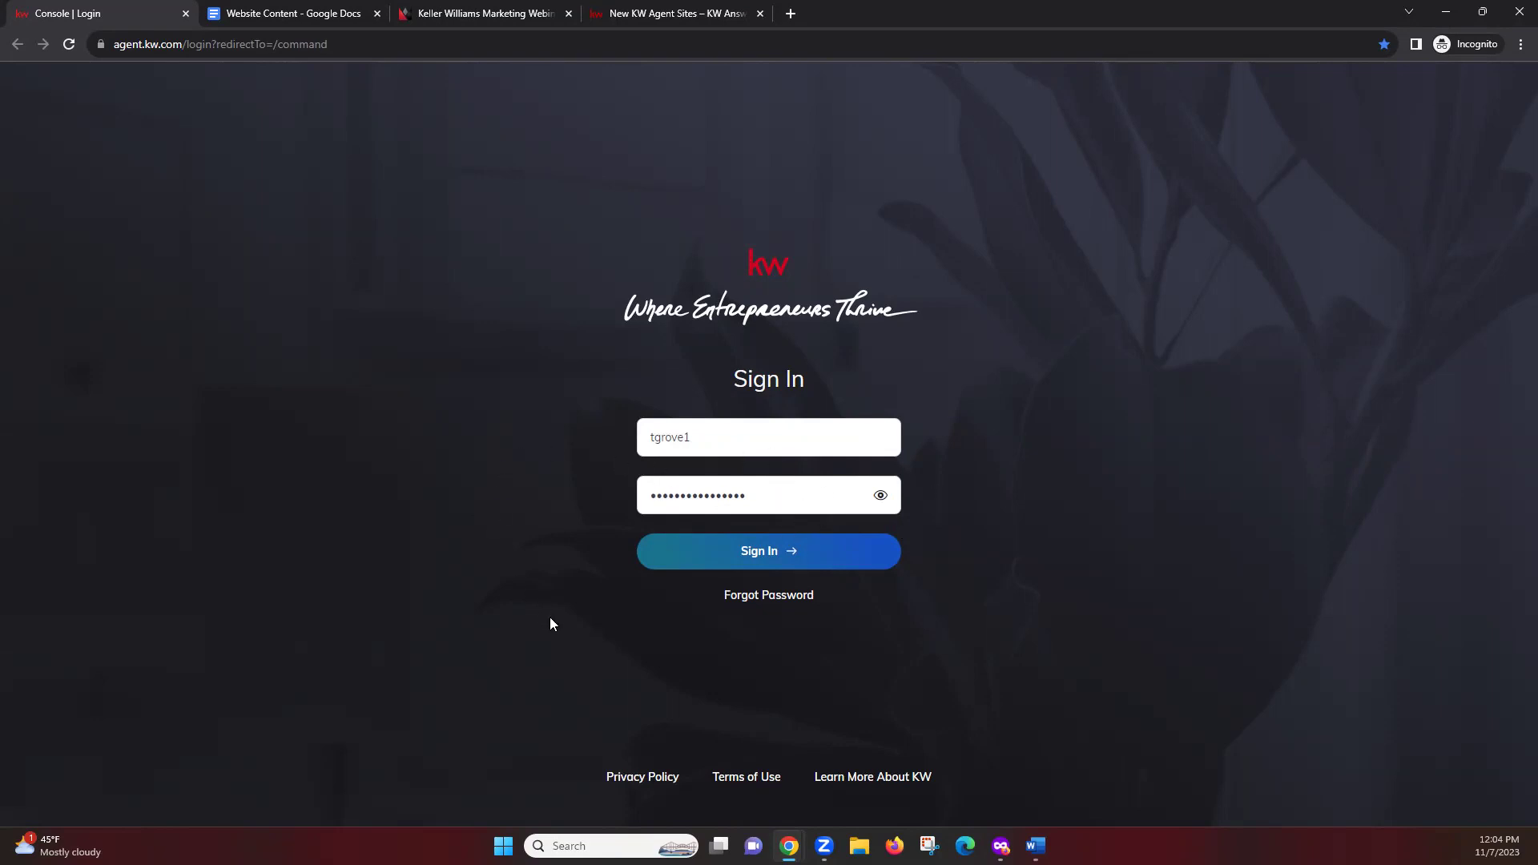
{"action": "left_click", "coordinate": [795, 562]}
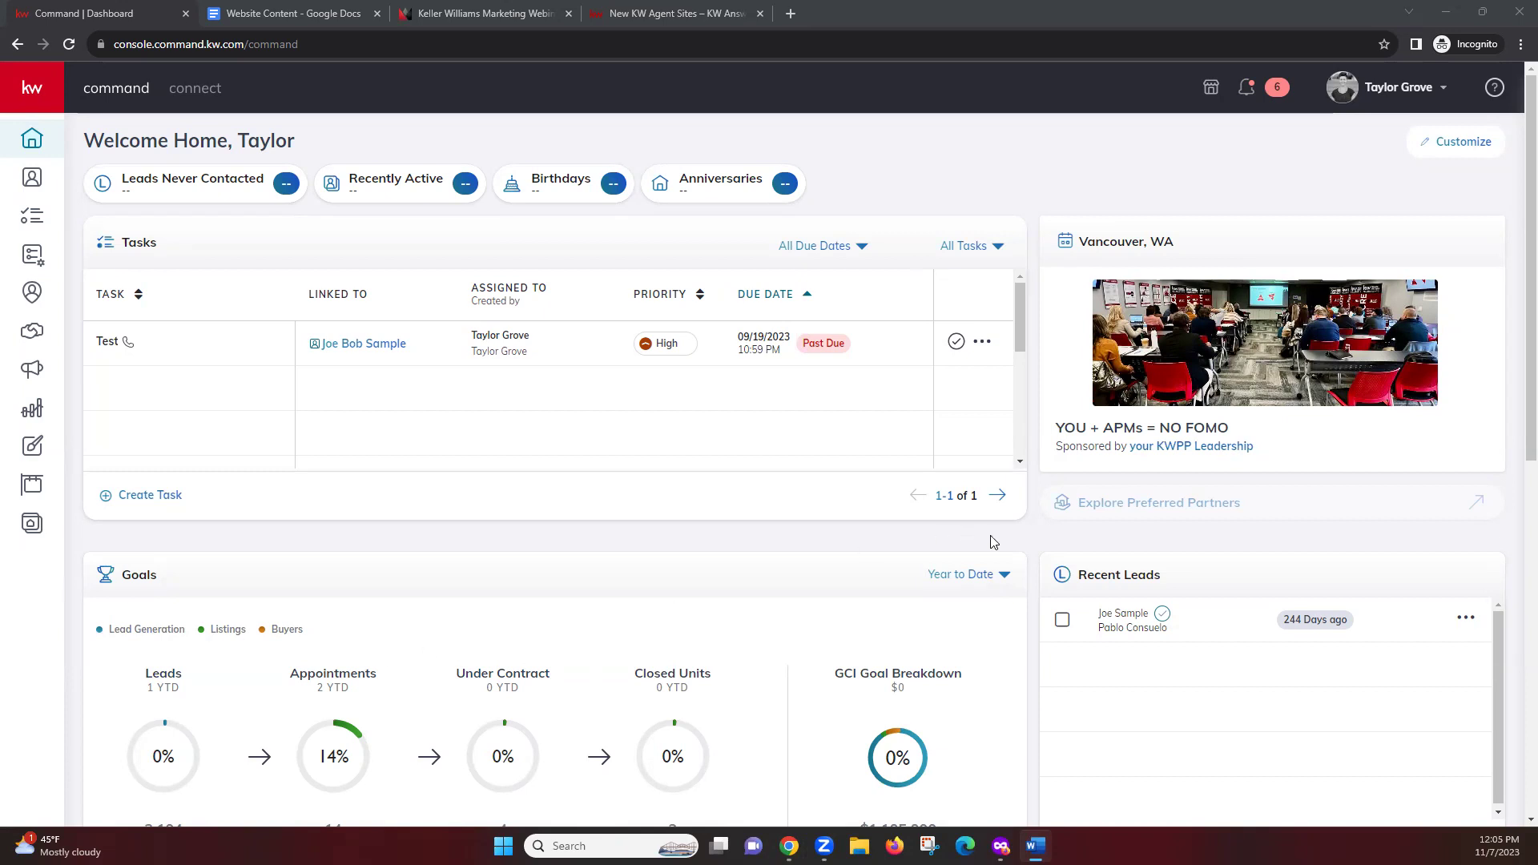
Go to account Settings and open Marketing Profile under Connect Settings
{"action": "left_click", "coordinate": [1385, 94]}
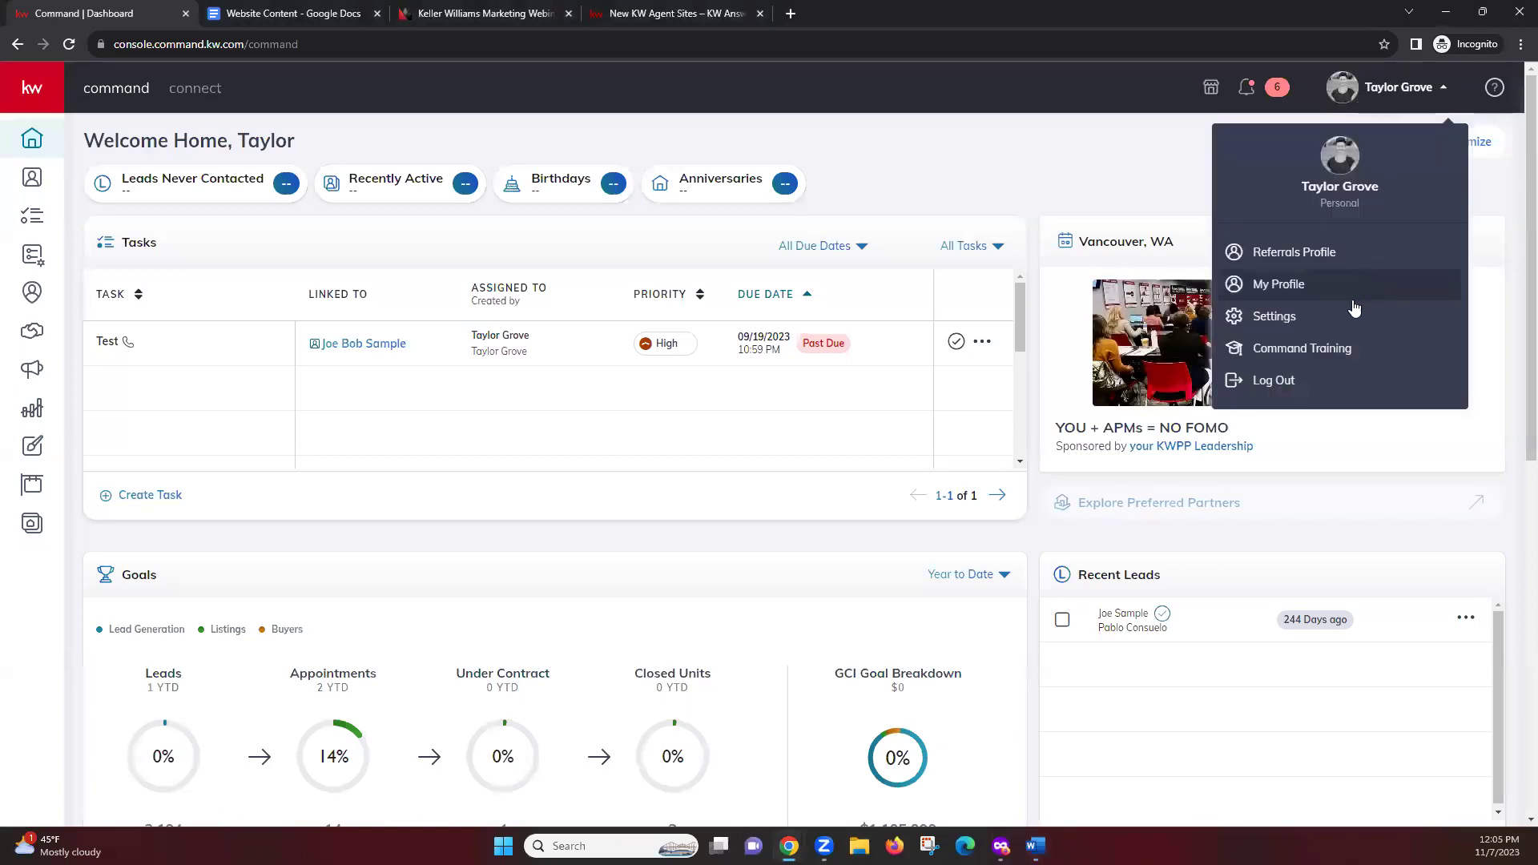
{"action": "left_click", "coordinate": [1292, 318]}
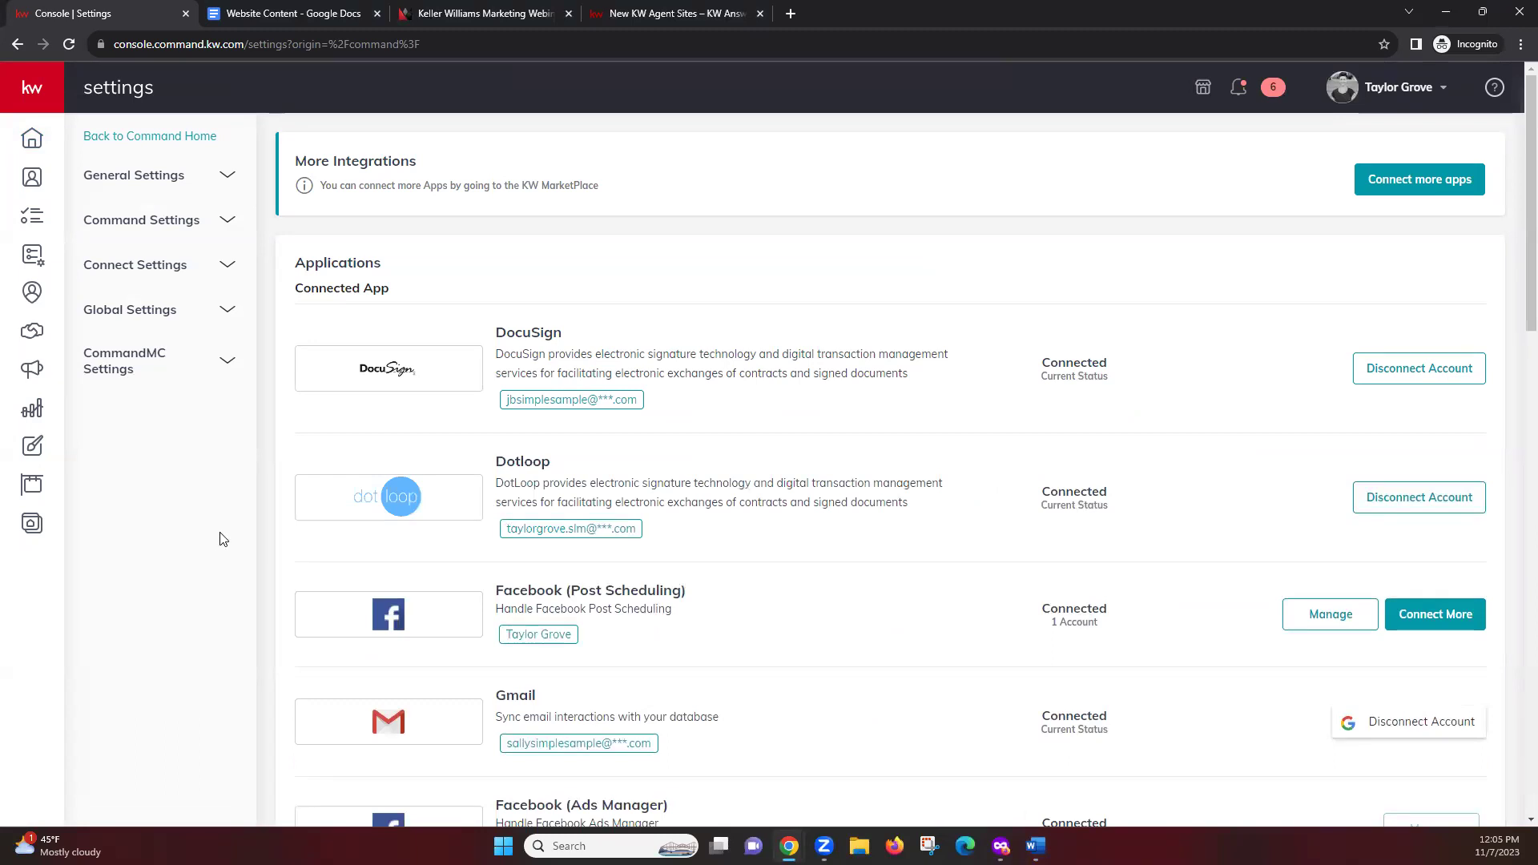
{"action": "left_click", "coordinate": [212, 275]}
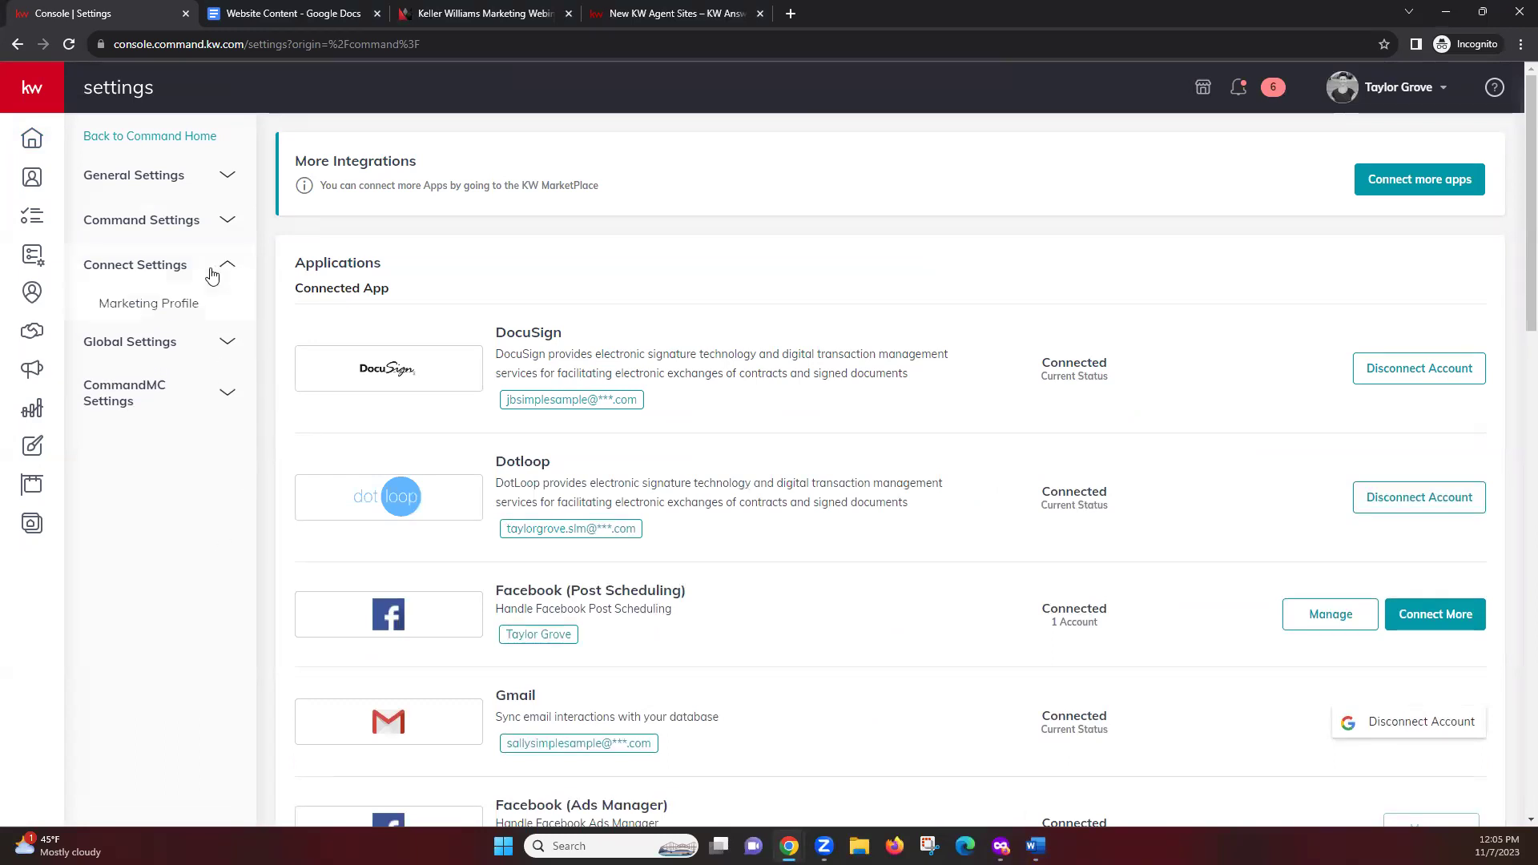
{"action": "left_click", "coordinate": [199, 312]}
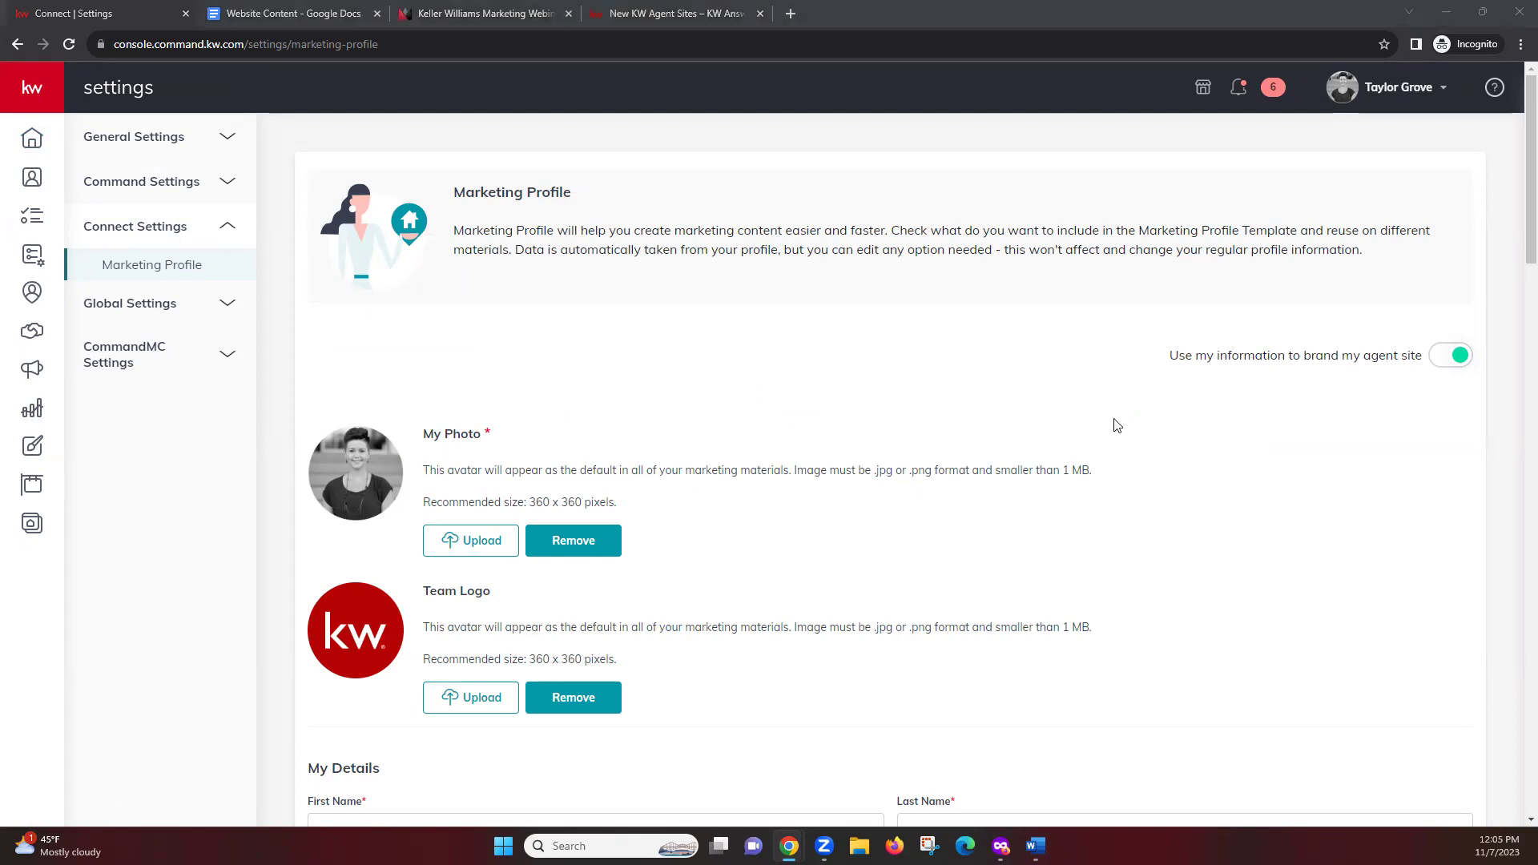
{"action": "left_click", "coordinate": [897, 382]}
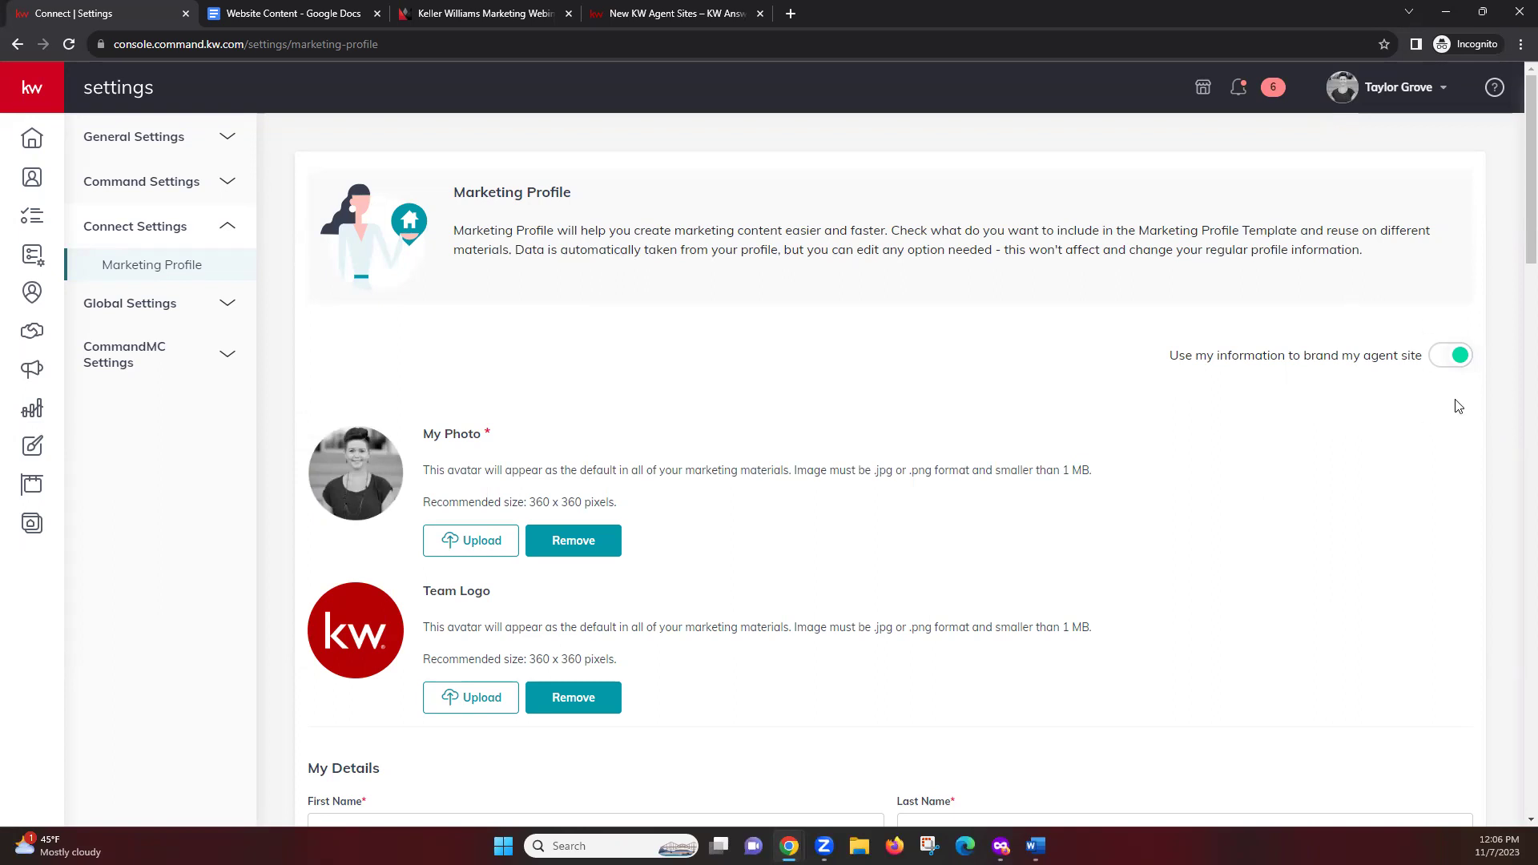
{"action": "scroll", "coordinate": [669, 347], "scroll_direction": "down", "scroll_amount": 2}
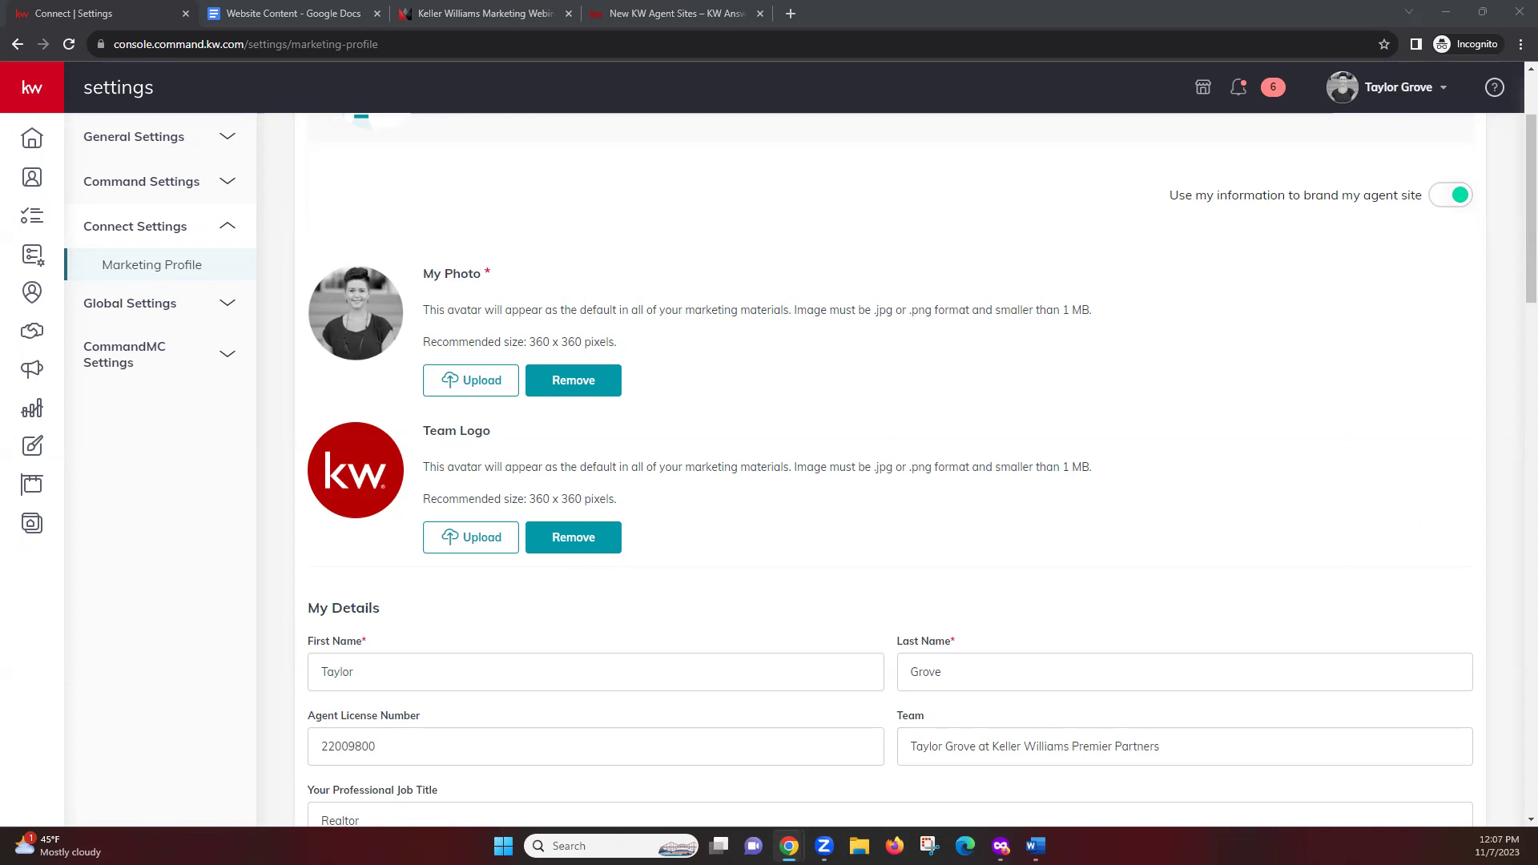
{"action": "scroll", "coordinate": [290, 535], "scroll_direction": "down", "scroll_amount": 2}
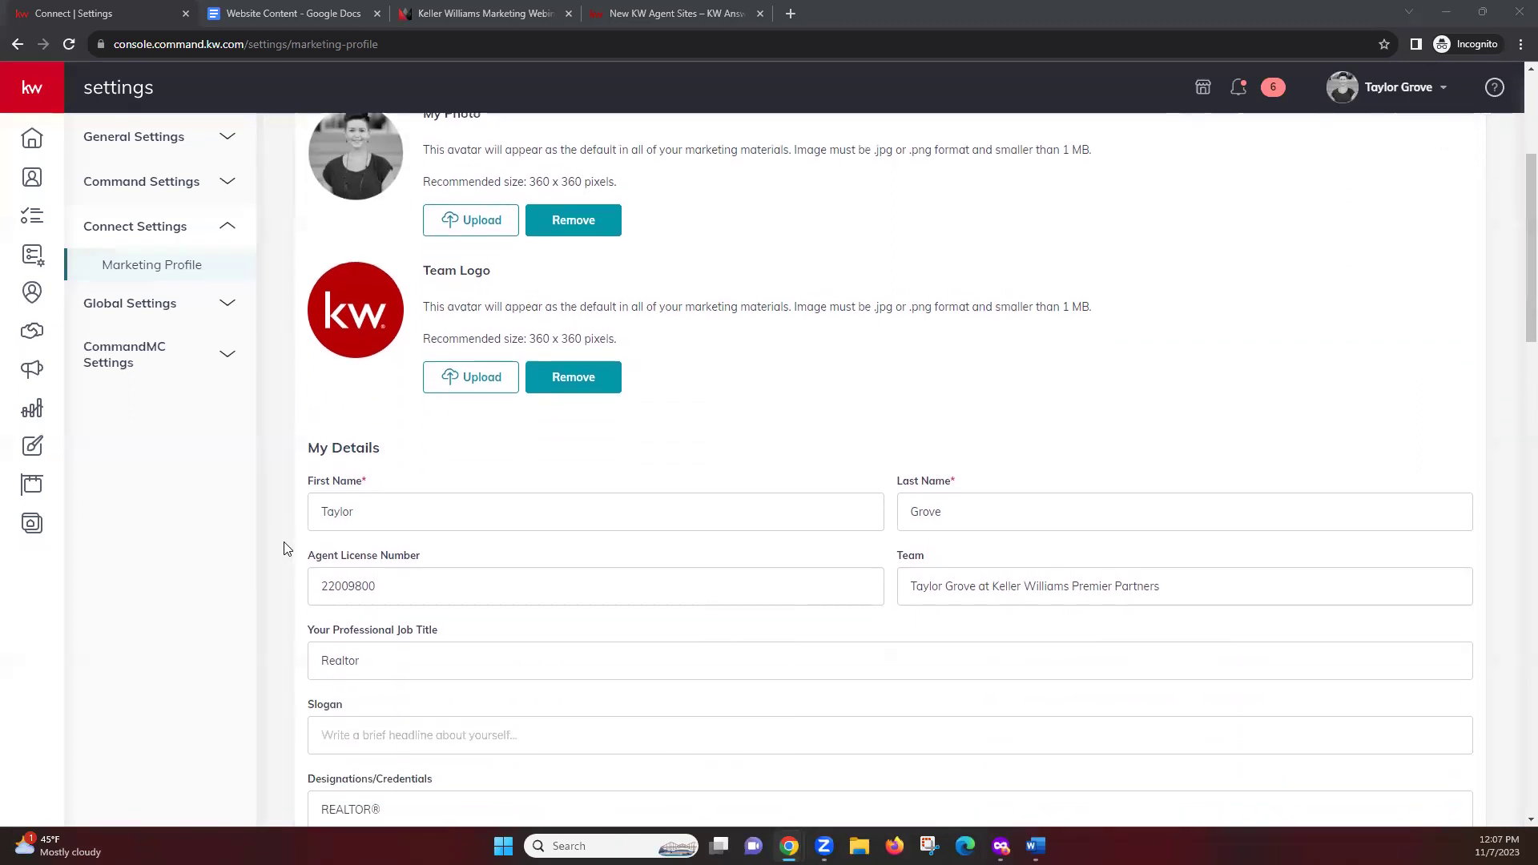
{"action": "scroll", "coordinate": [285, 543], "scroll_direction": "down", "scroll_amount": 4}
{"action": "scroll", "coordinate": [282, 534], "scroll_direction": "up", "scroll_amount": 1}
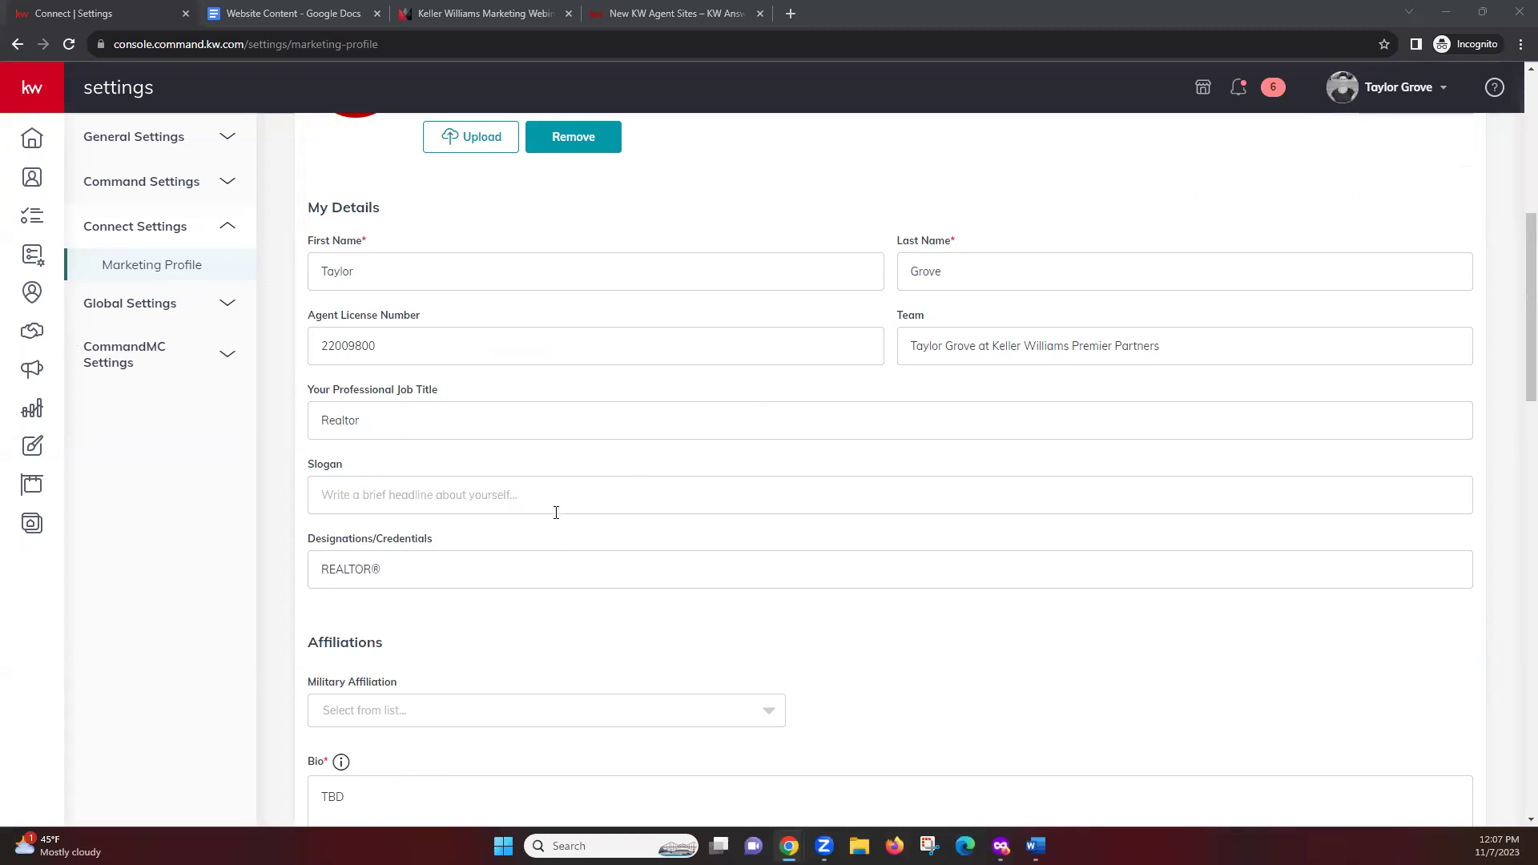
{"action": "left_click", "coordinate": [319, 494]}
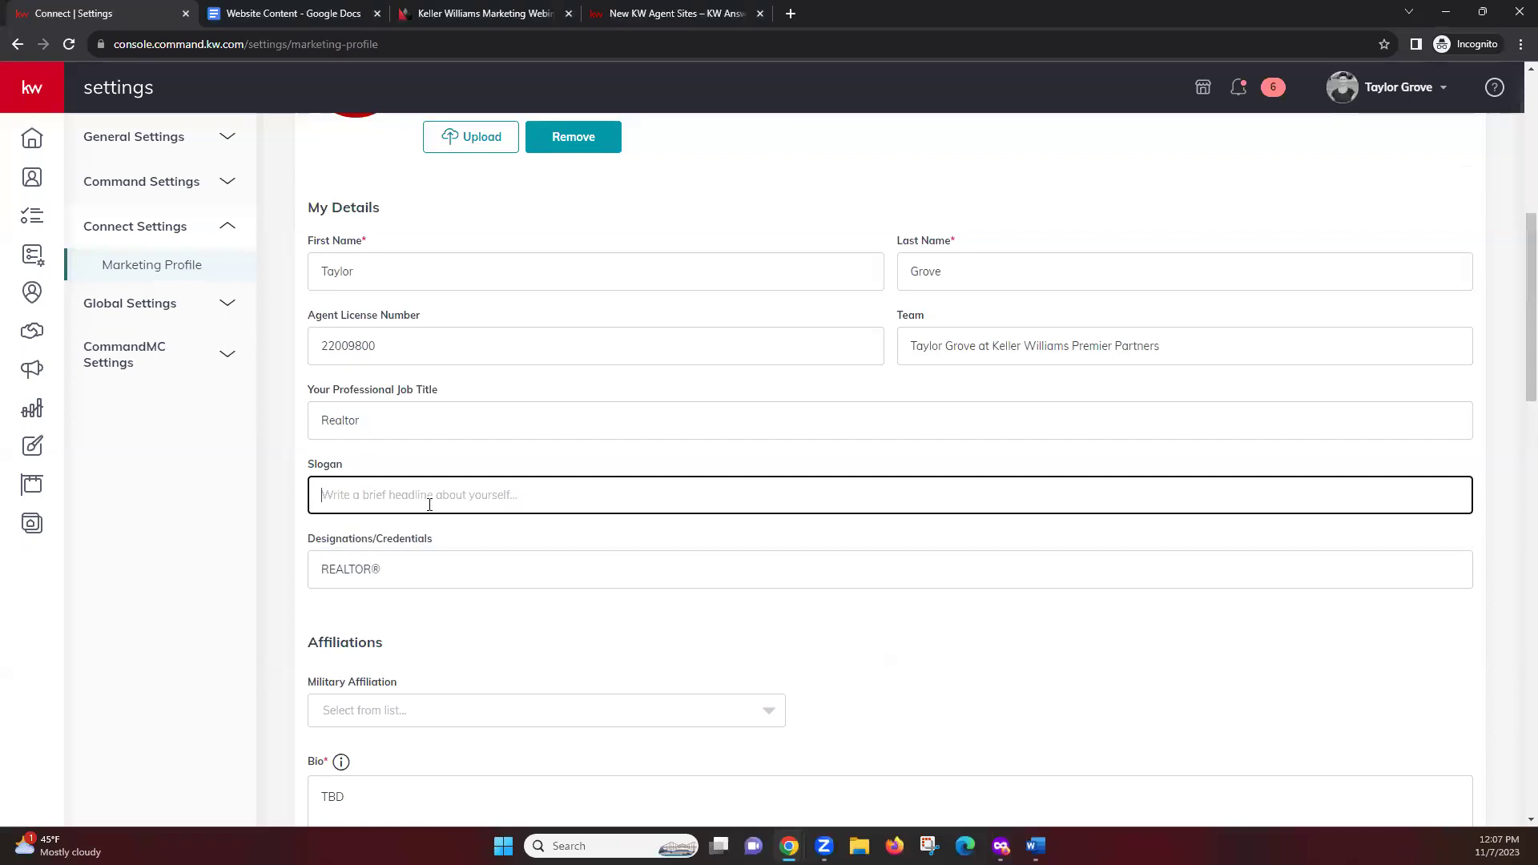
{"action": "left_click", "coordinate": [449, 602]}
{"action": "scroll", "coordinate": [551, 631], "scroll_direction": "up", "scroll_amount": 1}
{"action": "scroll", "coordinate": [551, 631], "scroll_direction": "down", "scroll_amount": 1}
{"action": "left_click", "coordinate": [440, 568]}
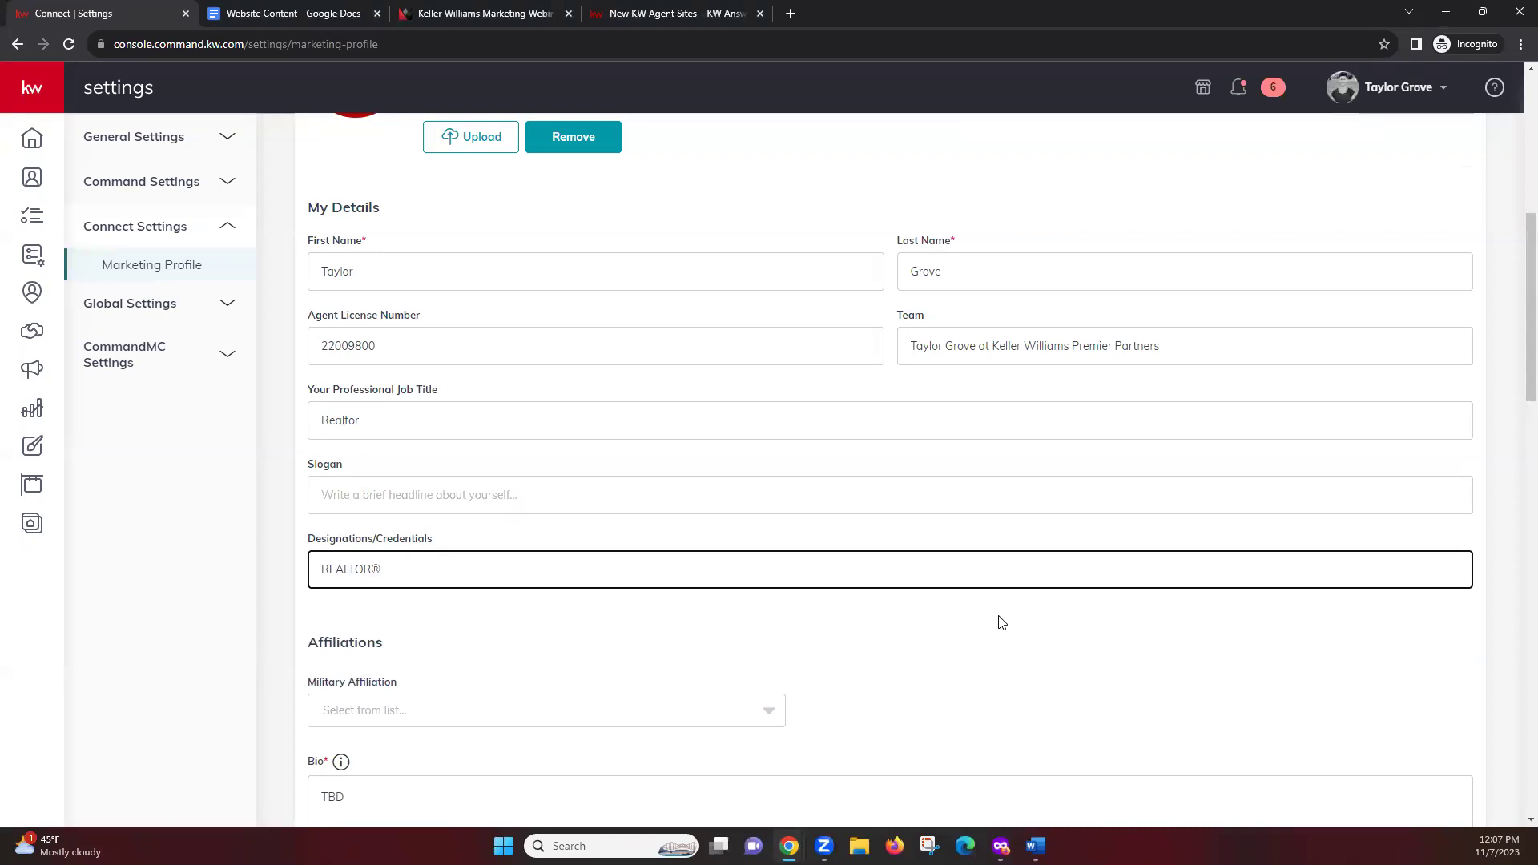
{"action": "scroll", "coordinate": [997, 620], "scroll_direction": "down", "scroll_amount": 1}
{"action": "scroll", "coordinate": [849, 513], "scroll_direction": "up", "scroll_amount": 4}
{"action": "scroll", "coordinate": [850, 516], "scroll_direction": "down", "scroll_amount": 4}
{"action": "scroll", "coordinate": [849, 545], "scroll_direction": "down", "scroll_amount": 5}
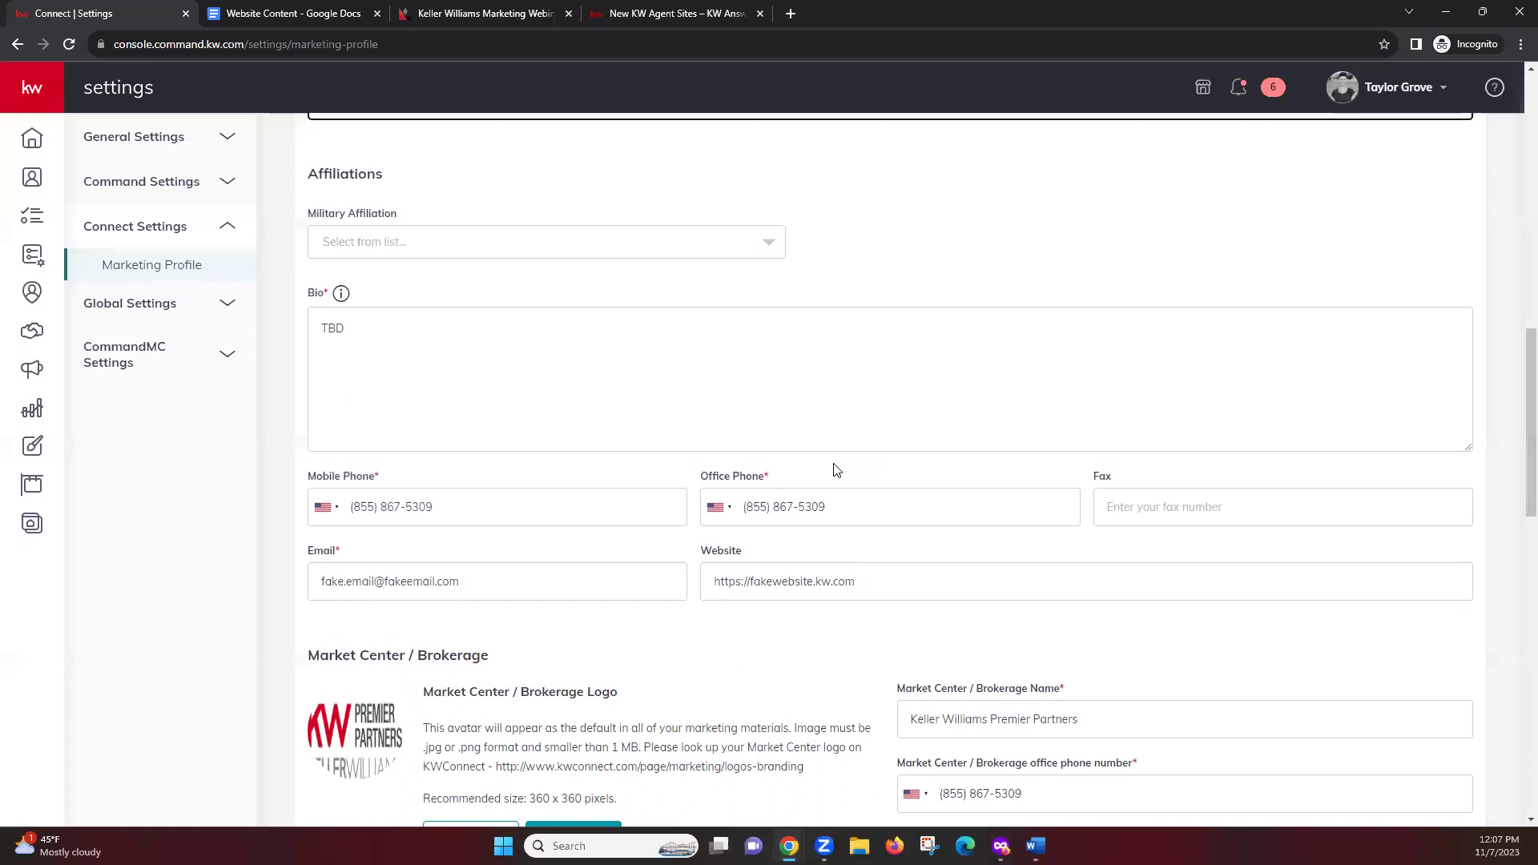
{"action": "scroll", "coordinate": [820, 462], "scroll_direction": "up", "scroll_amount": 2}
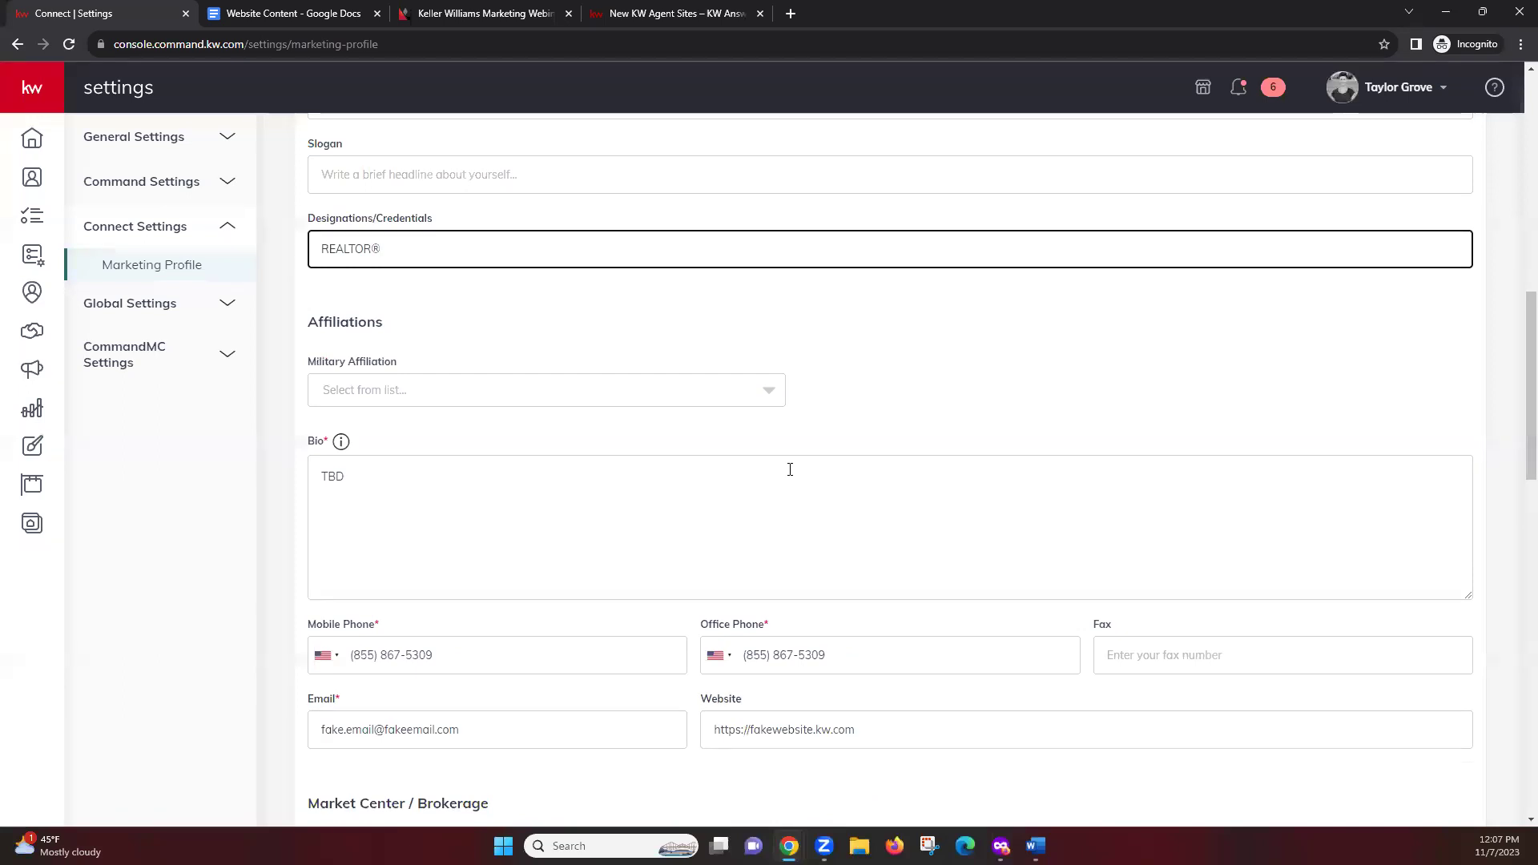
Pick Active Duty Military as military affiliation, leaving the service branch unselected
{"action": "left_click", "coordinate": [767, 402]}
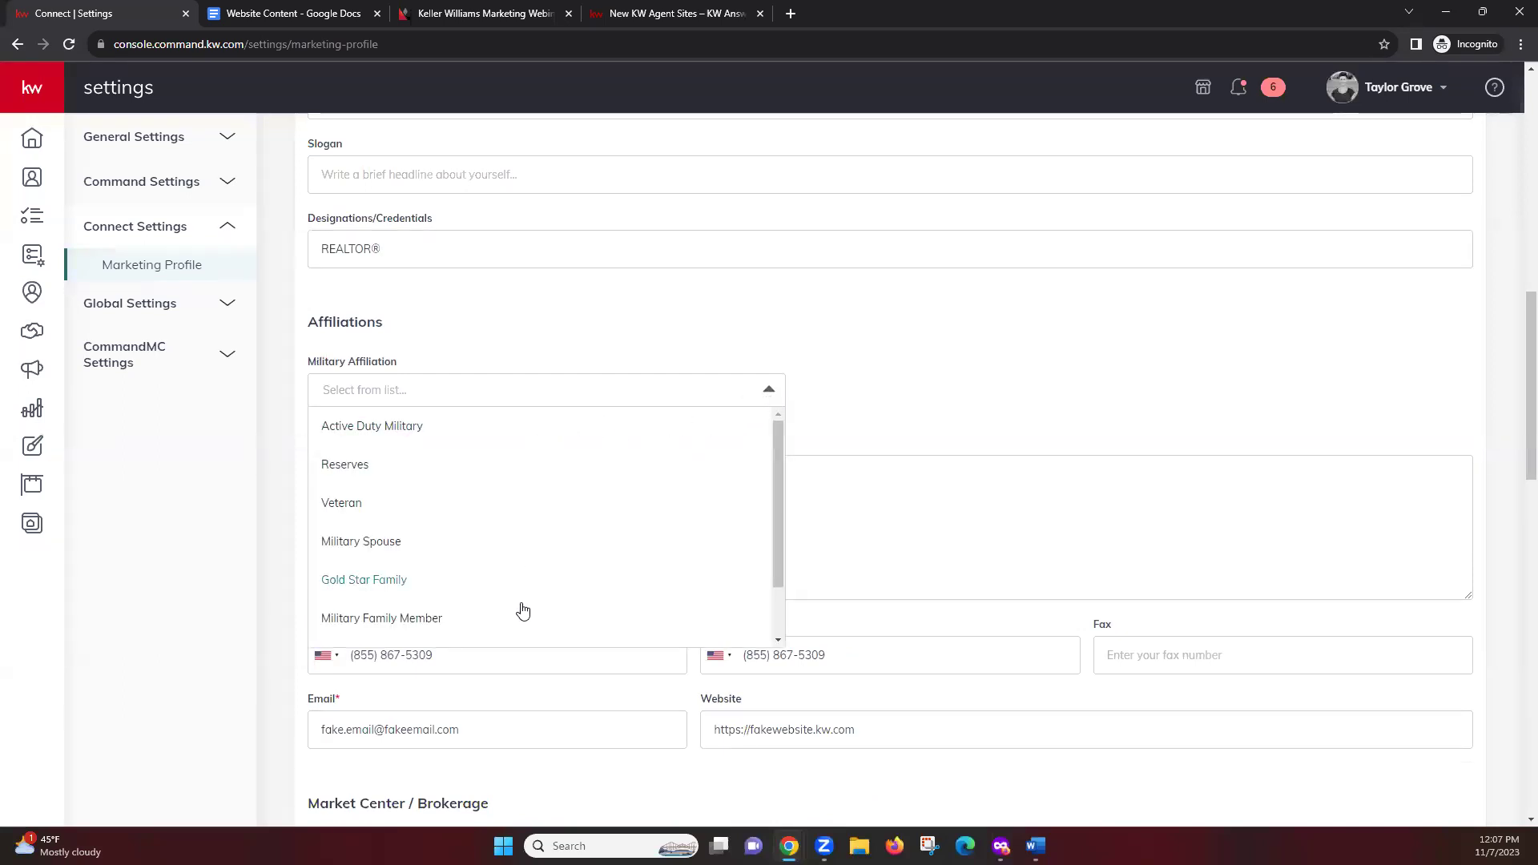
{"action": "scroll", "coordinate": [728, 501], "scroll_direction": "down", "scroll_amount": 1}
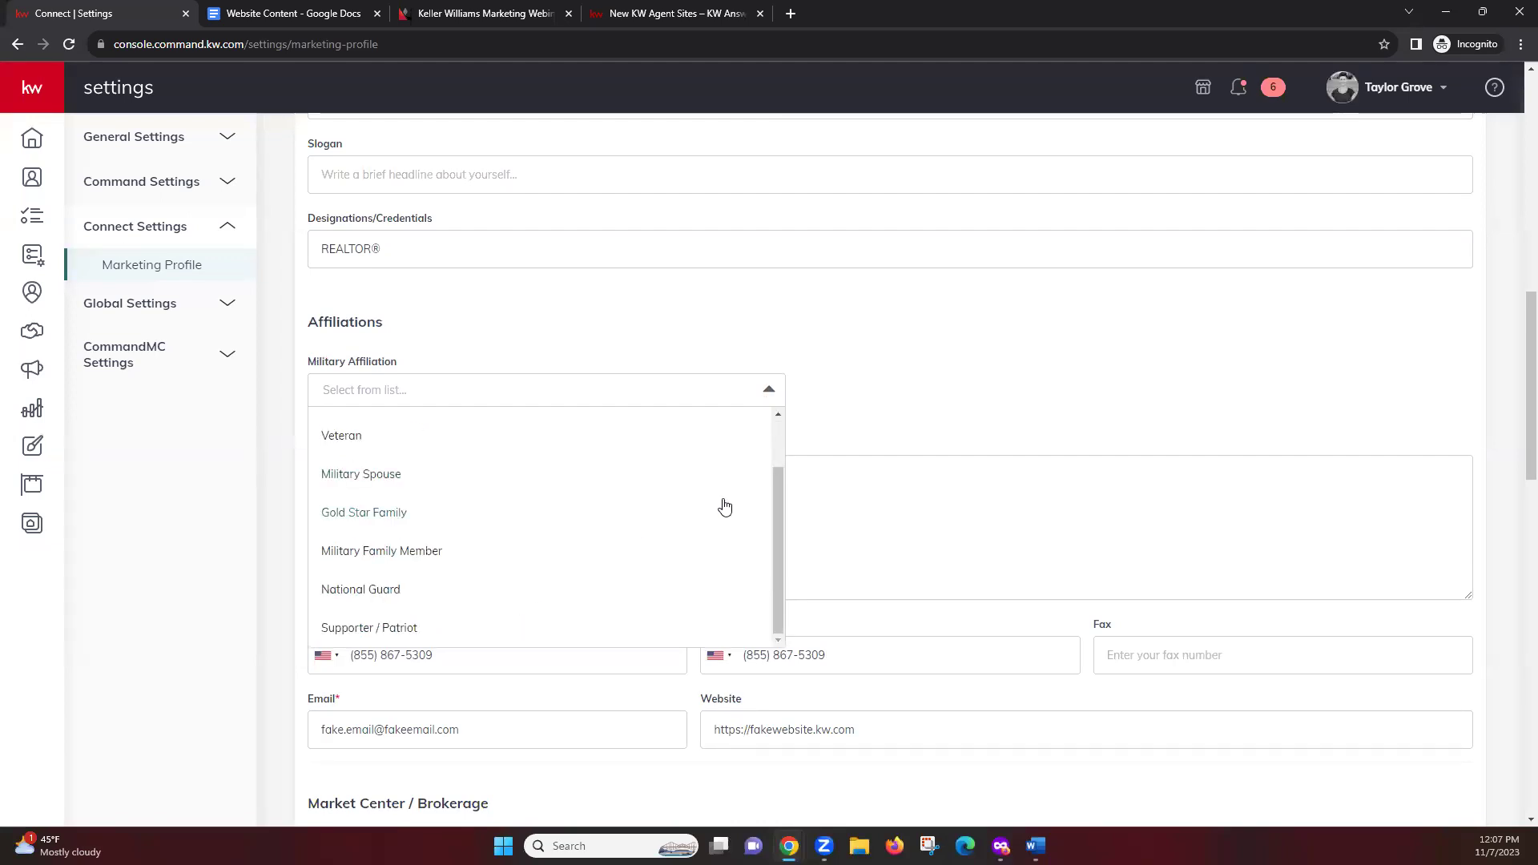
{"action": "scroll", "coordinate": [720, 504], "scroll_direction": "up", "scroll_amount": 1}
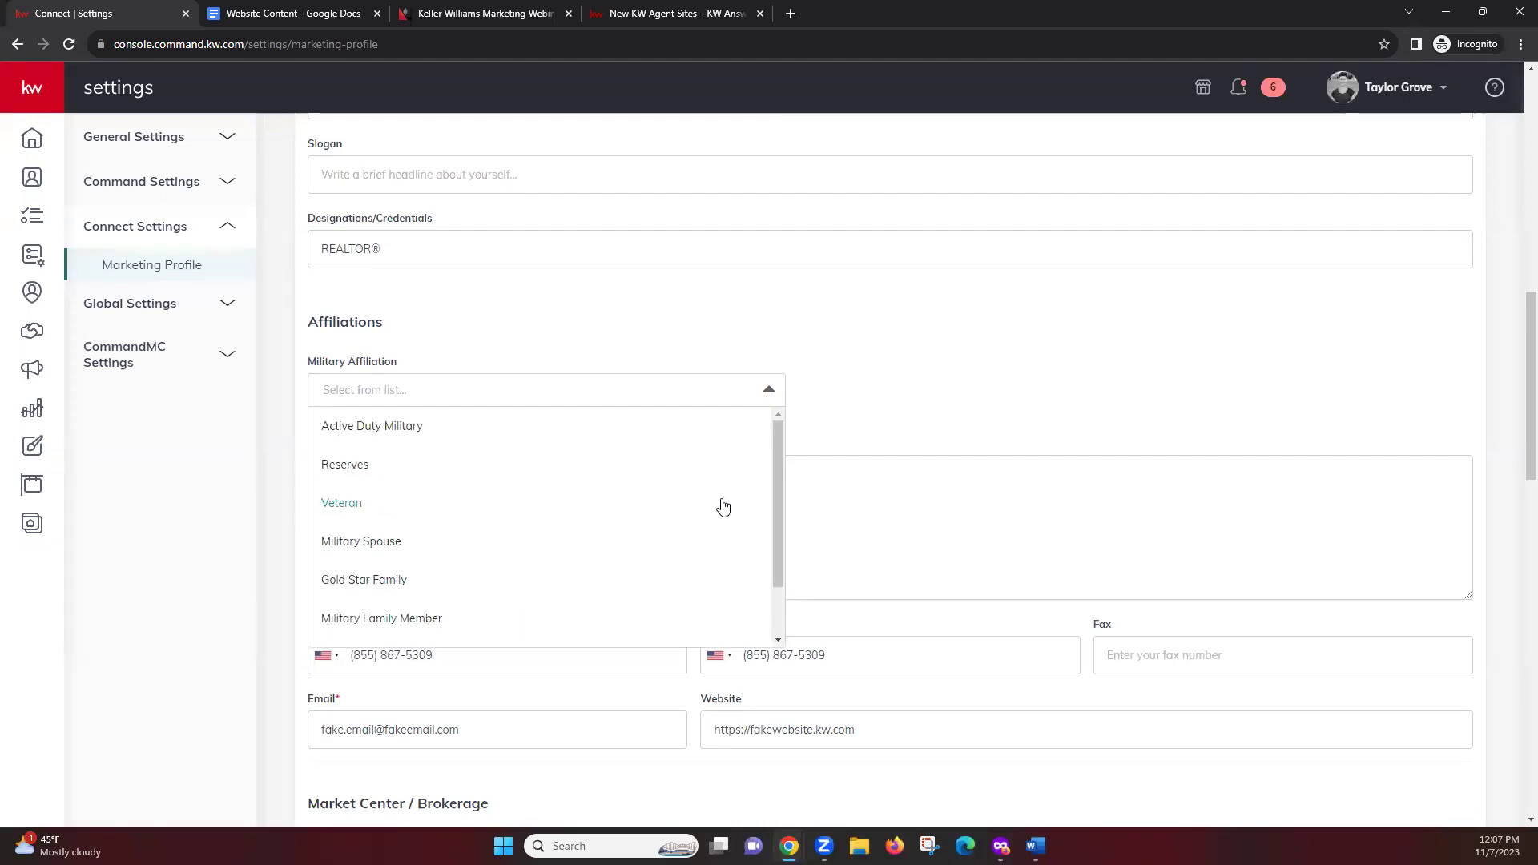
{"action": "left_click", "coordinate": [424, 434]}
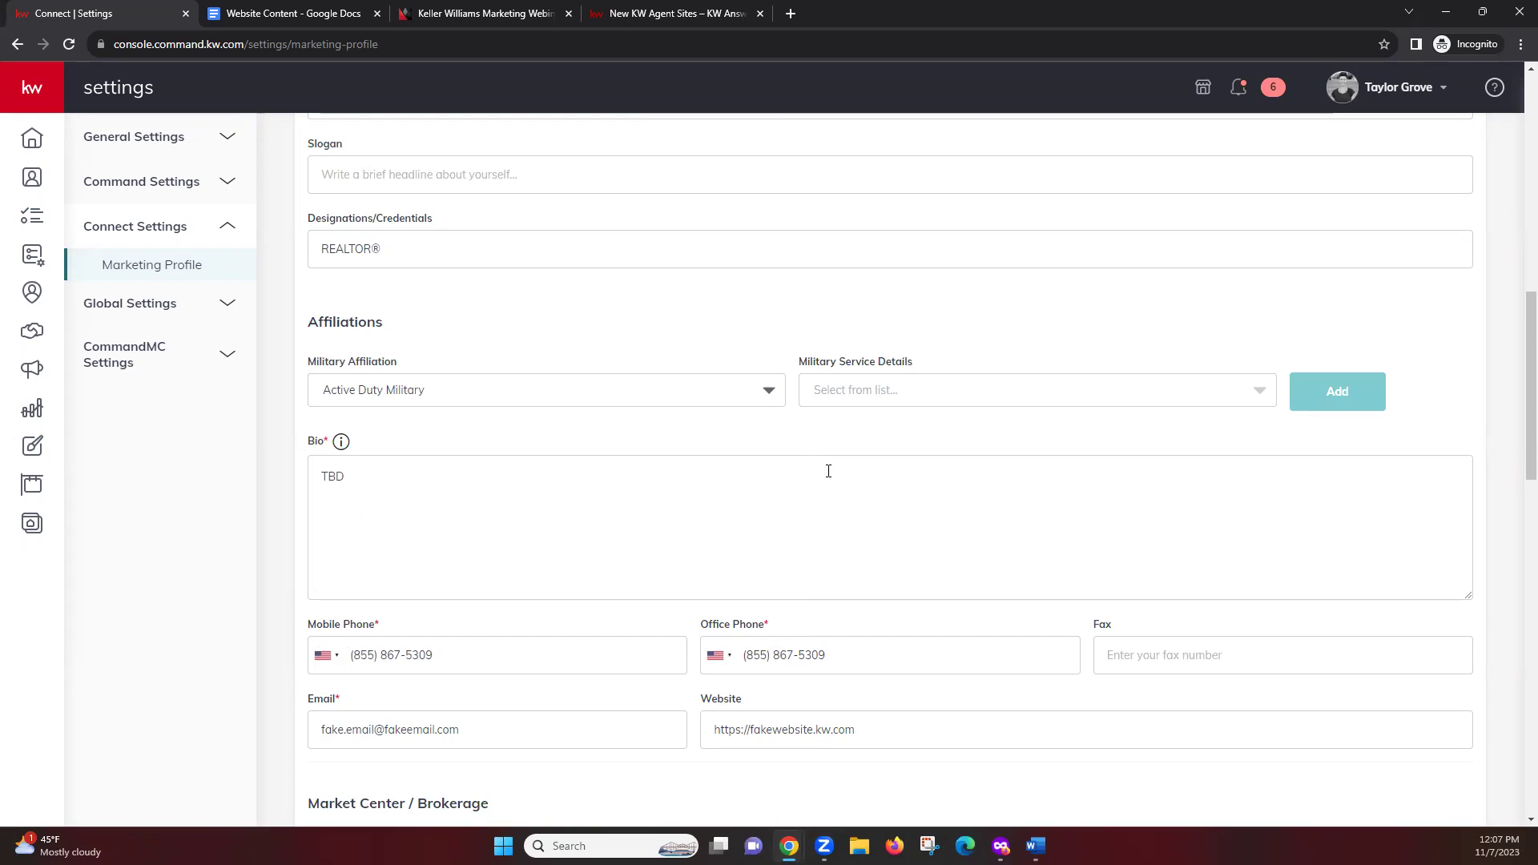
{"action": "left_click", "coordinate": [1257, 391]}
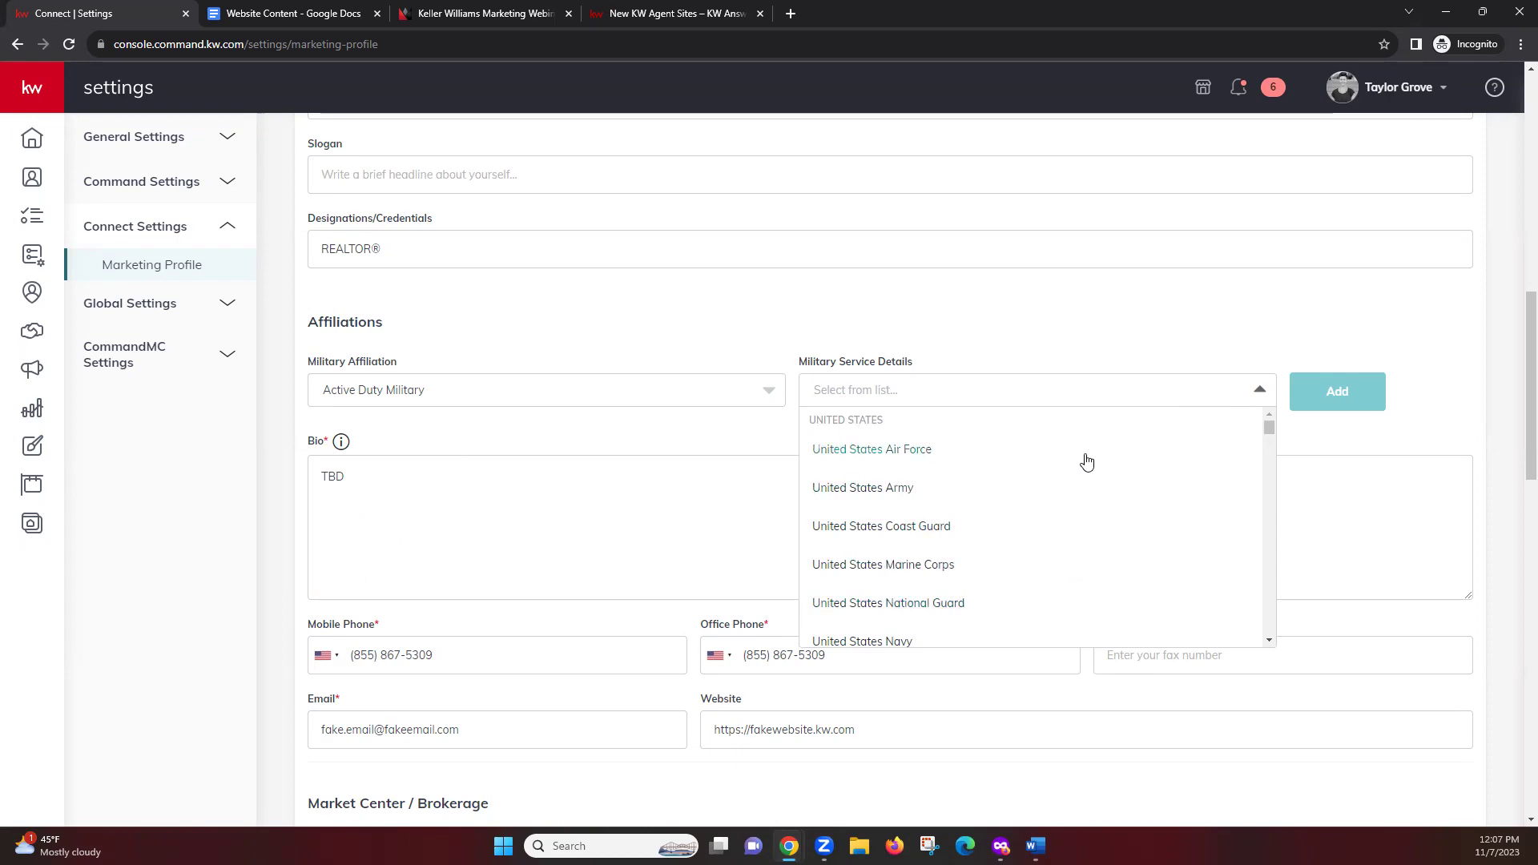
{"action": "left_click", "coordinate": [1092, 367]}
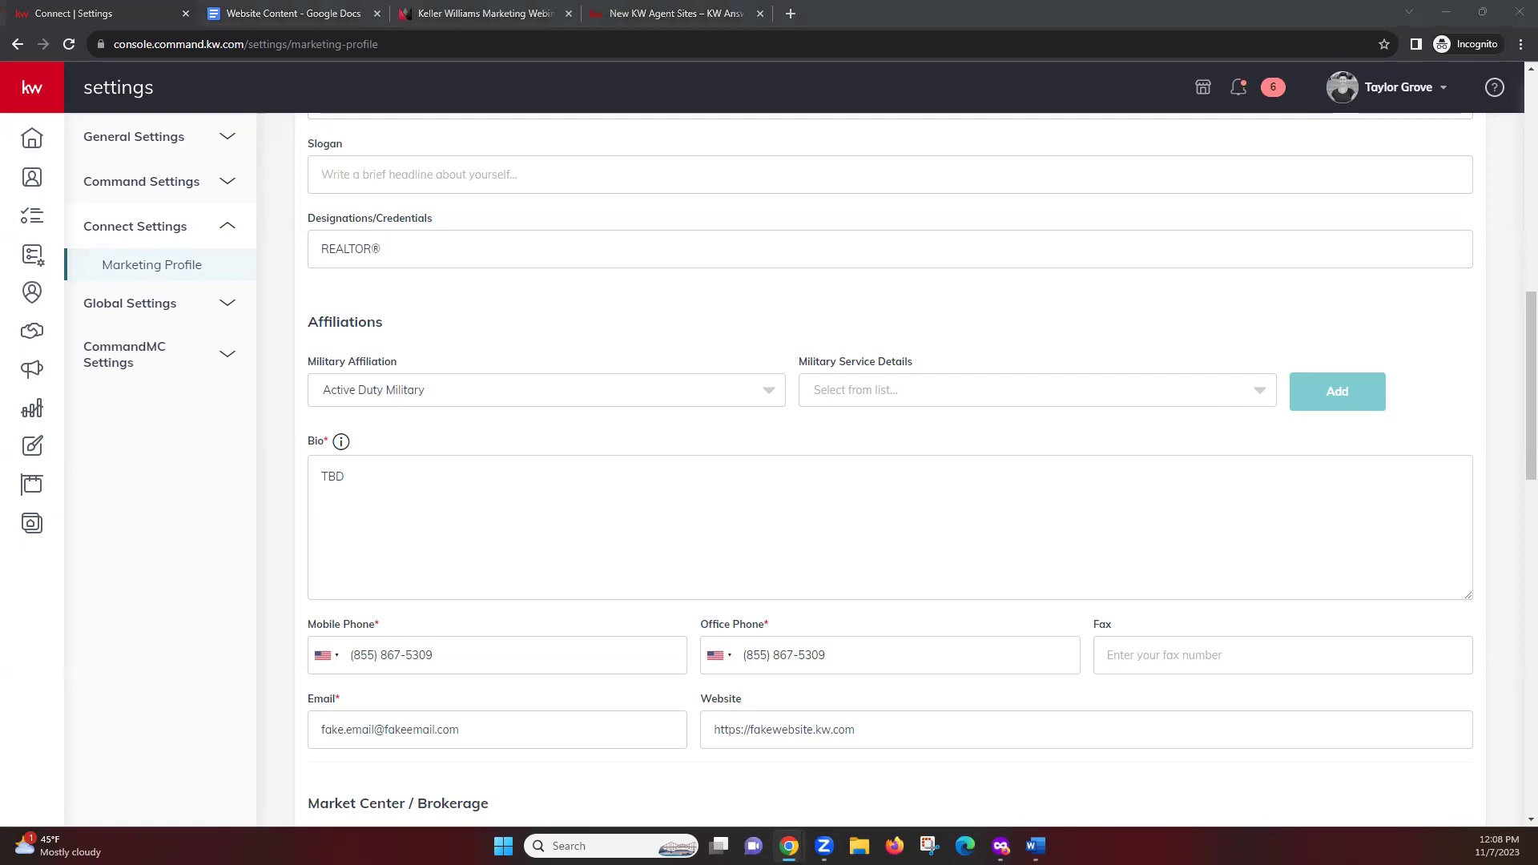
{"action": "scroll", "coordinate": [808, 493], "scroll_direction": "down", "scroll_amount": 1}
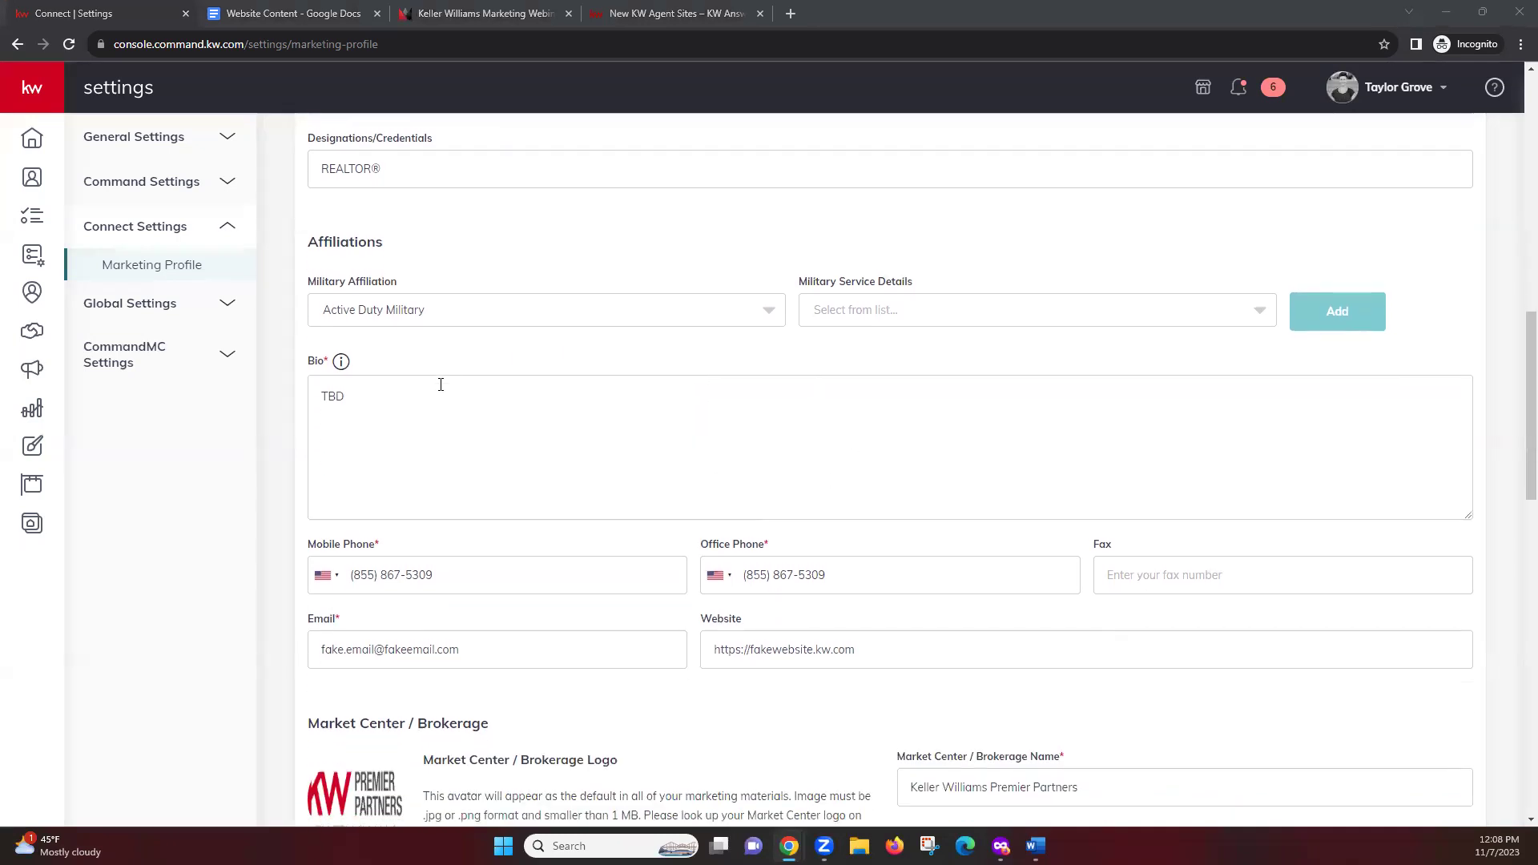
{"action": "left_click", "coordinate": [425, 404]}
{"action": "scroll", "coordinate": [695, 512], "scroll_direction": "down", "scroll_amount": 1}
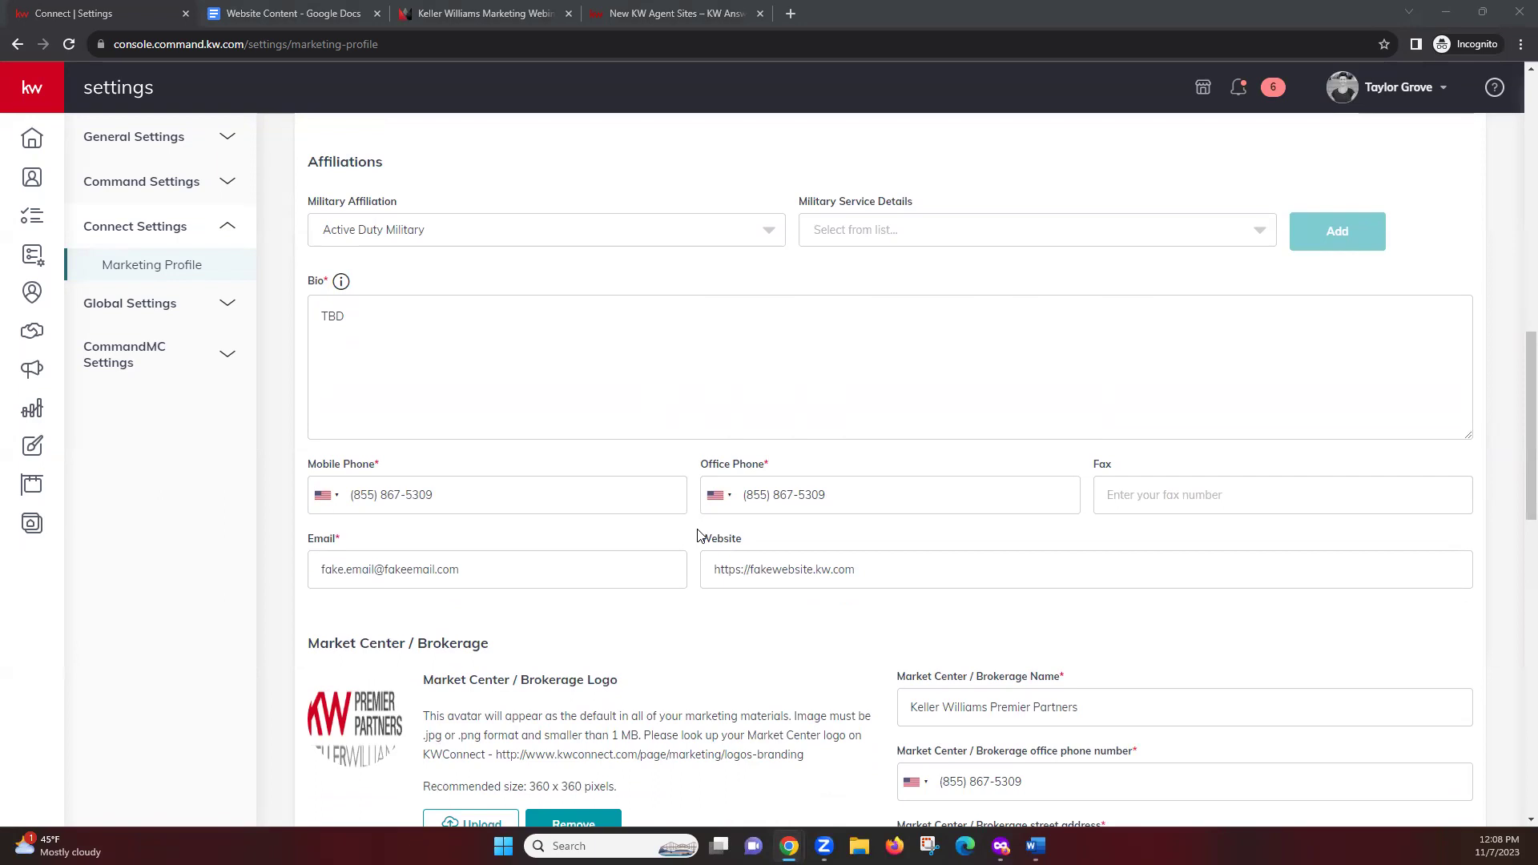
{"action": "scroll", "coordinate": [698, 537], "scroll_direction": "up", "scroll_amount": 2}
{"action": "scroll", "coordinate": [662, 640], "scroll_direction": "down", "scroll_amount": 2}
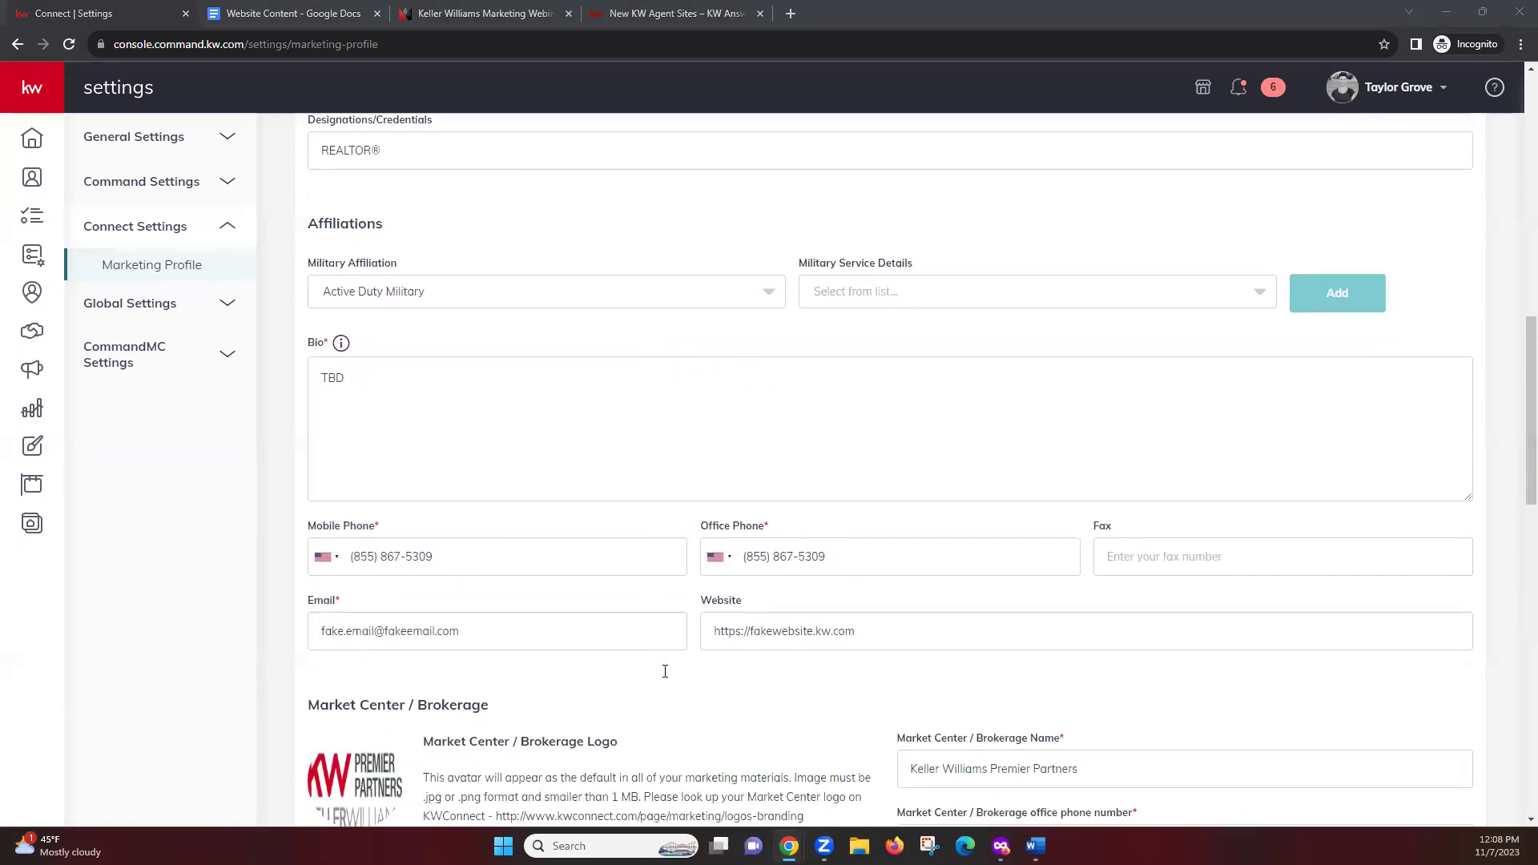
{"action": "left_click", "coordinate": [883, 486]}
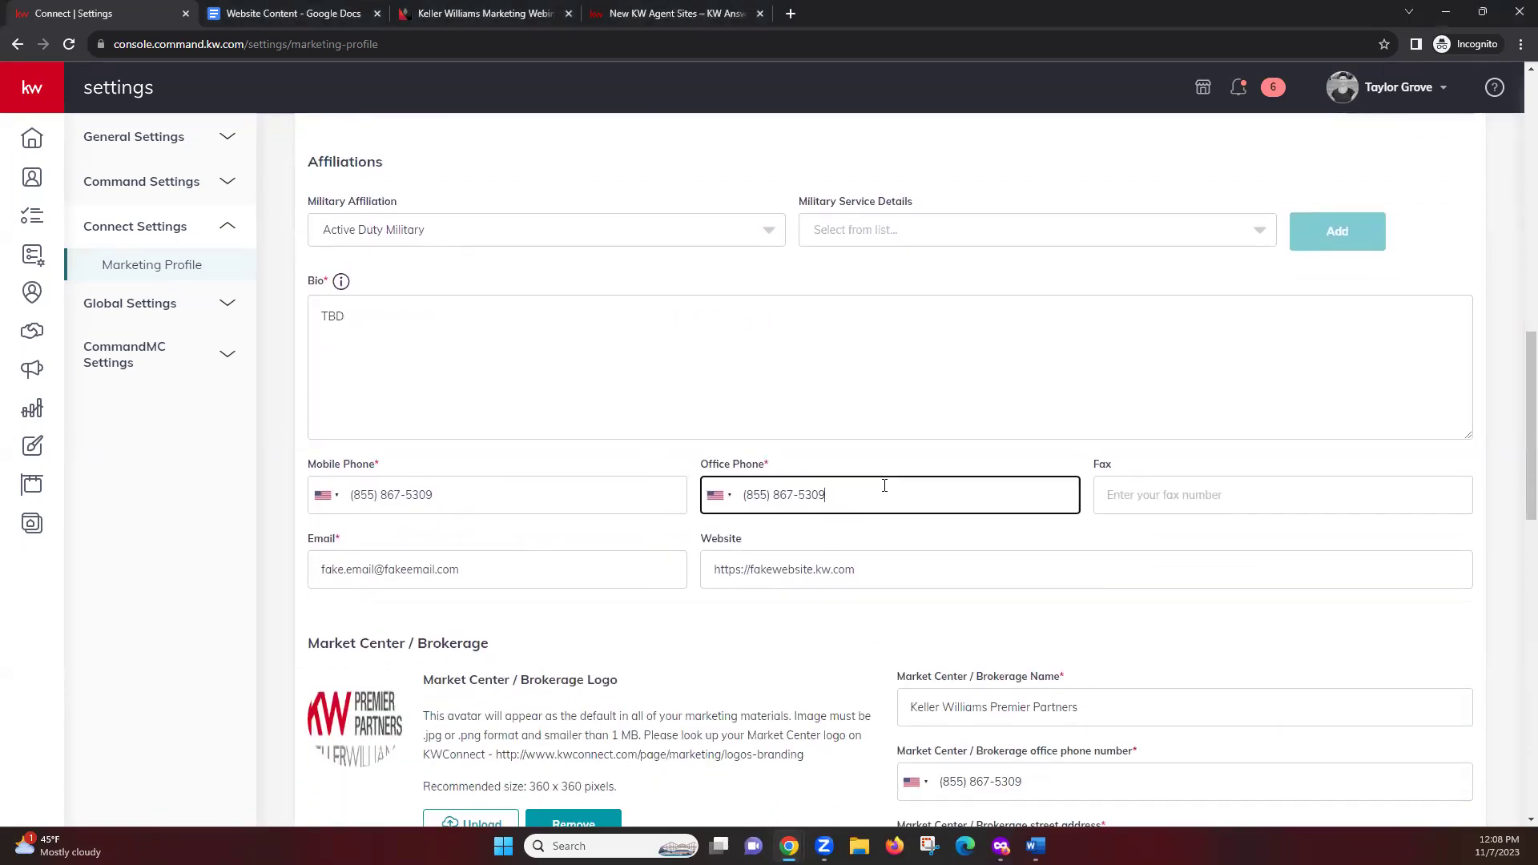
{"action": "left_click", "coordinate": [581, 531]}
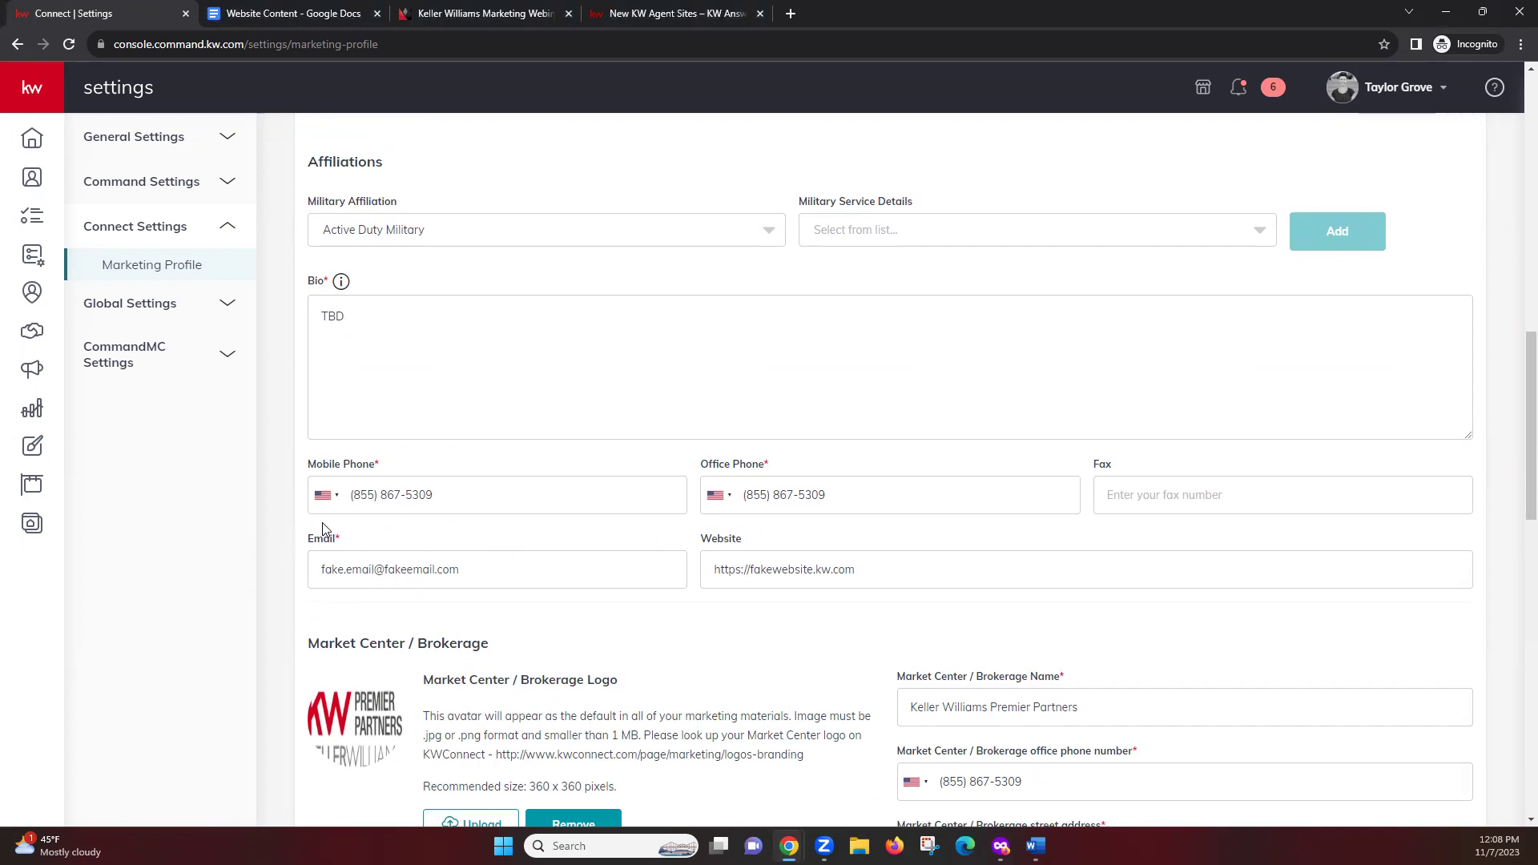
{"action": "left_click", "coordinate": [324, 497]}
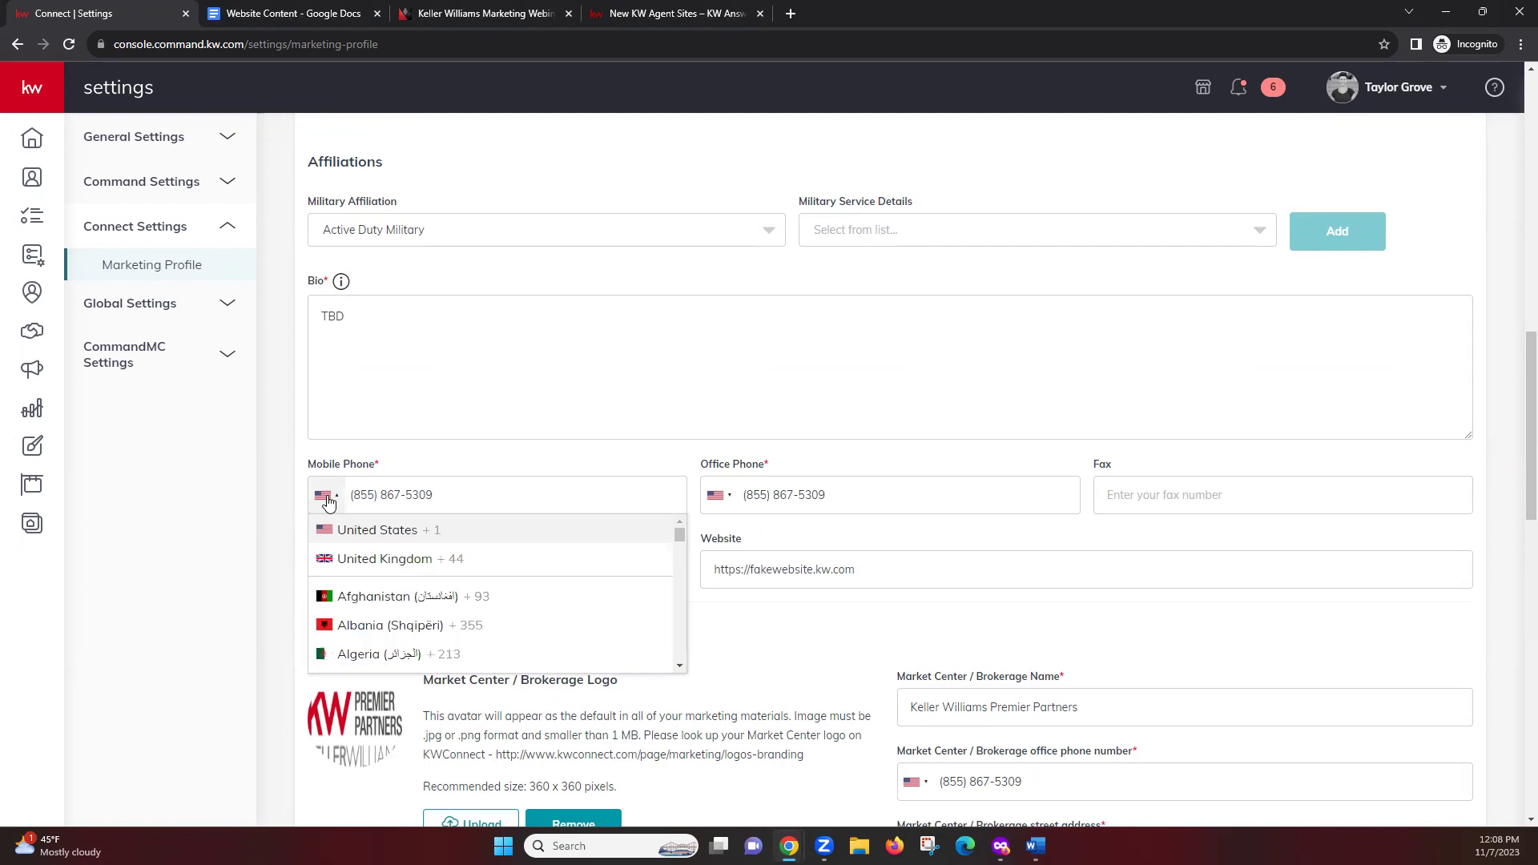
{"action": "left_click", "coordinate": [320, 497]}
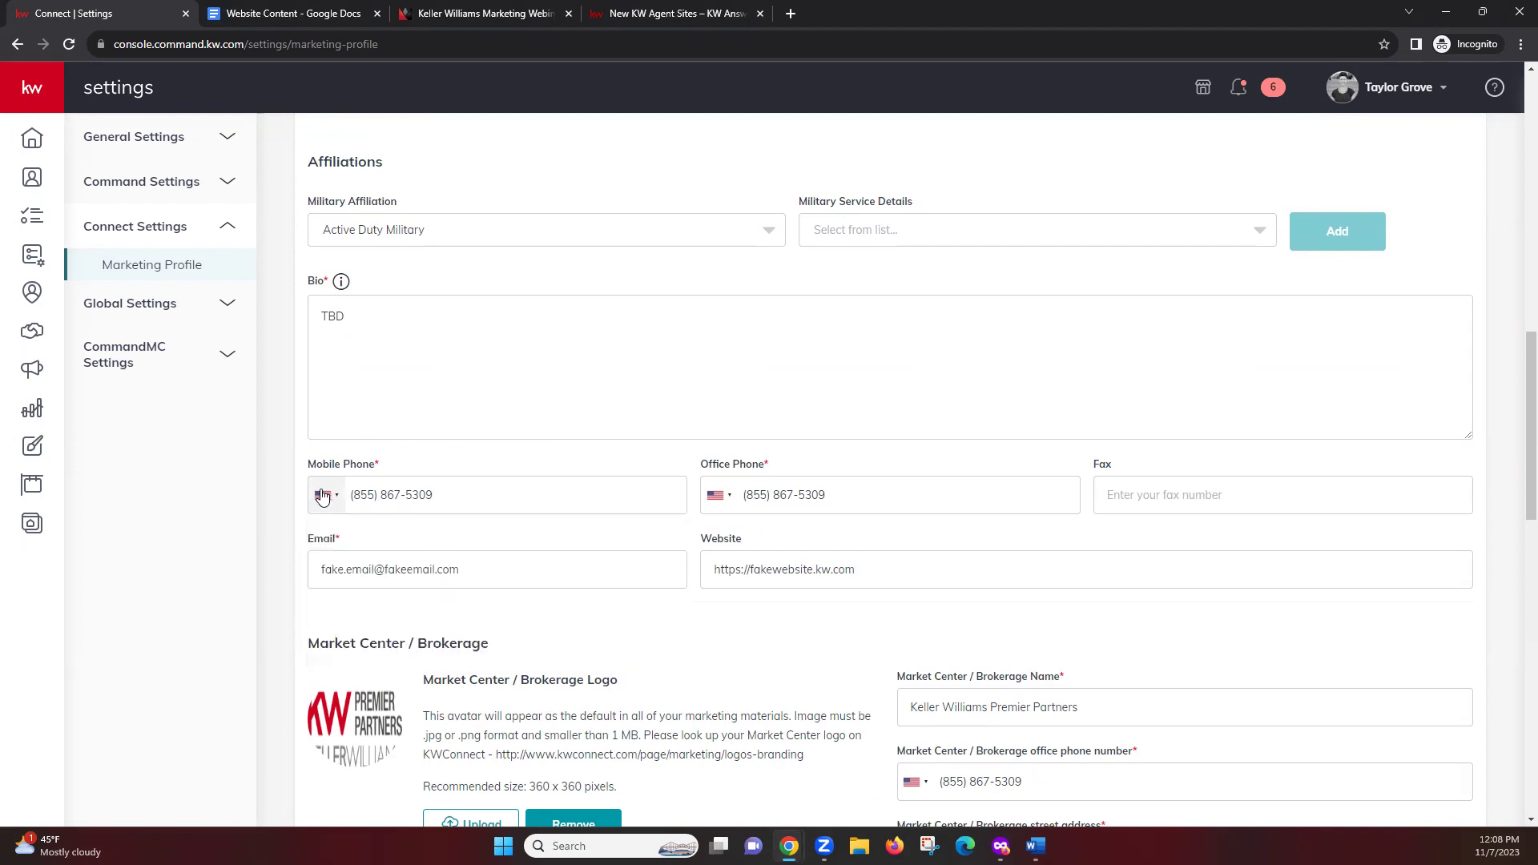
{"action": "scroll", "coordinate": [856, 580], "scroll_direction": "up", "scroll_amount": 6}
{"action": "scroll", "coordinate": [566, 555], "scroll_direction": "down", "scroll_amount": 5}
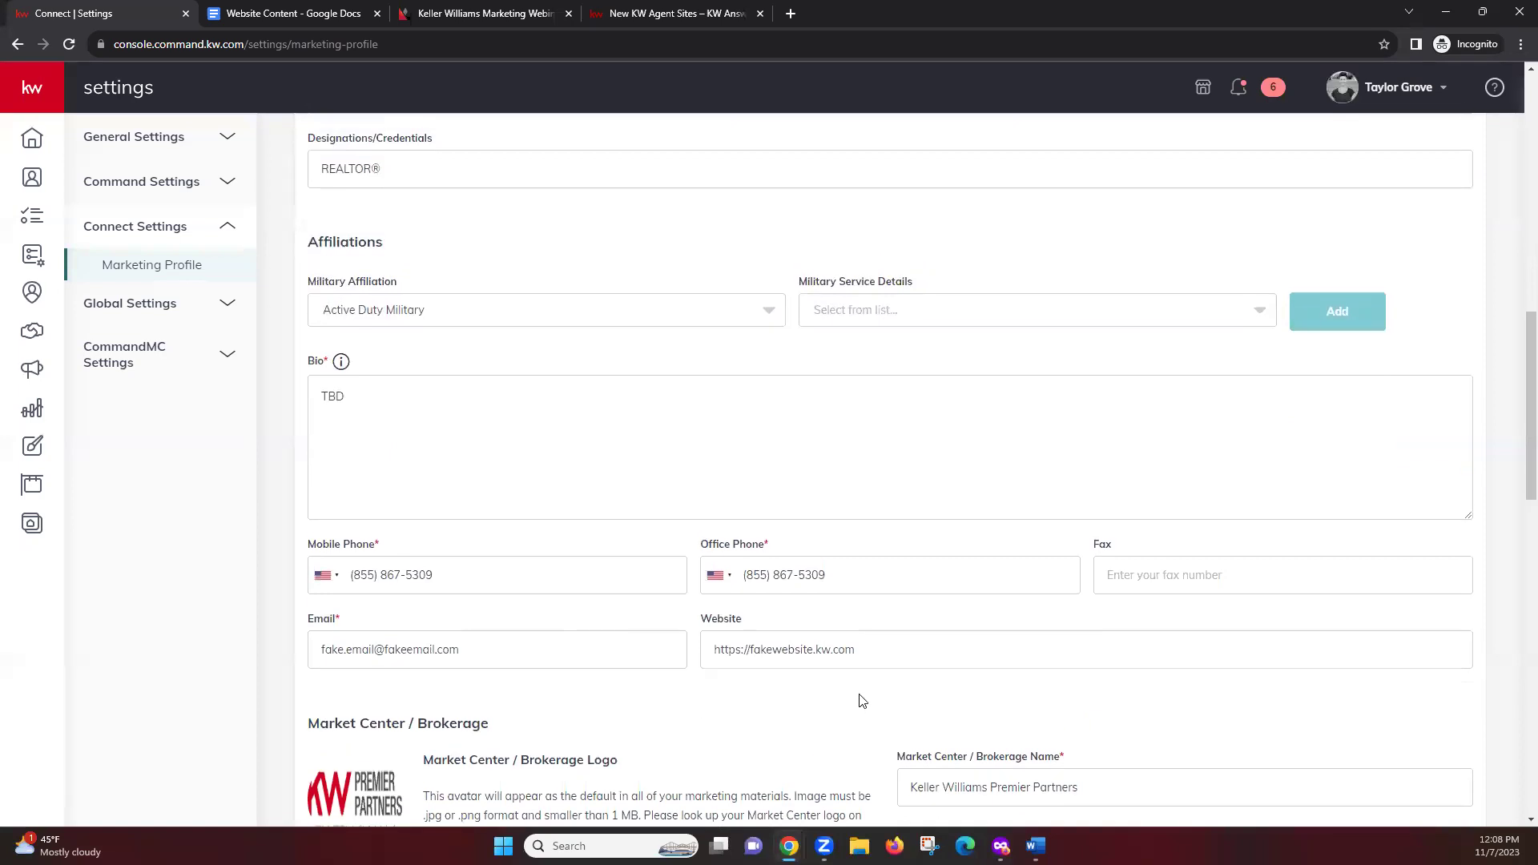
{"action": "scroll", "coordinate": [860, 700], "scroll_direction": "down", "scroll_amount": 2}
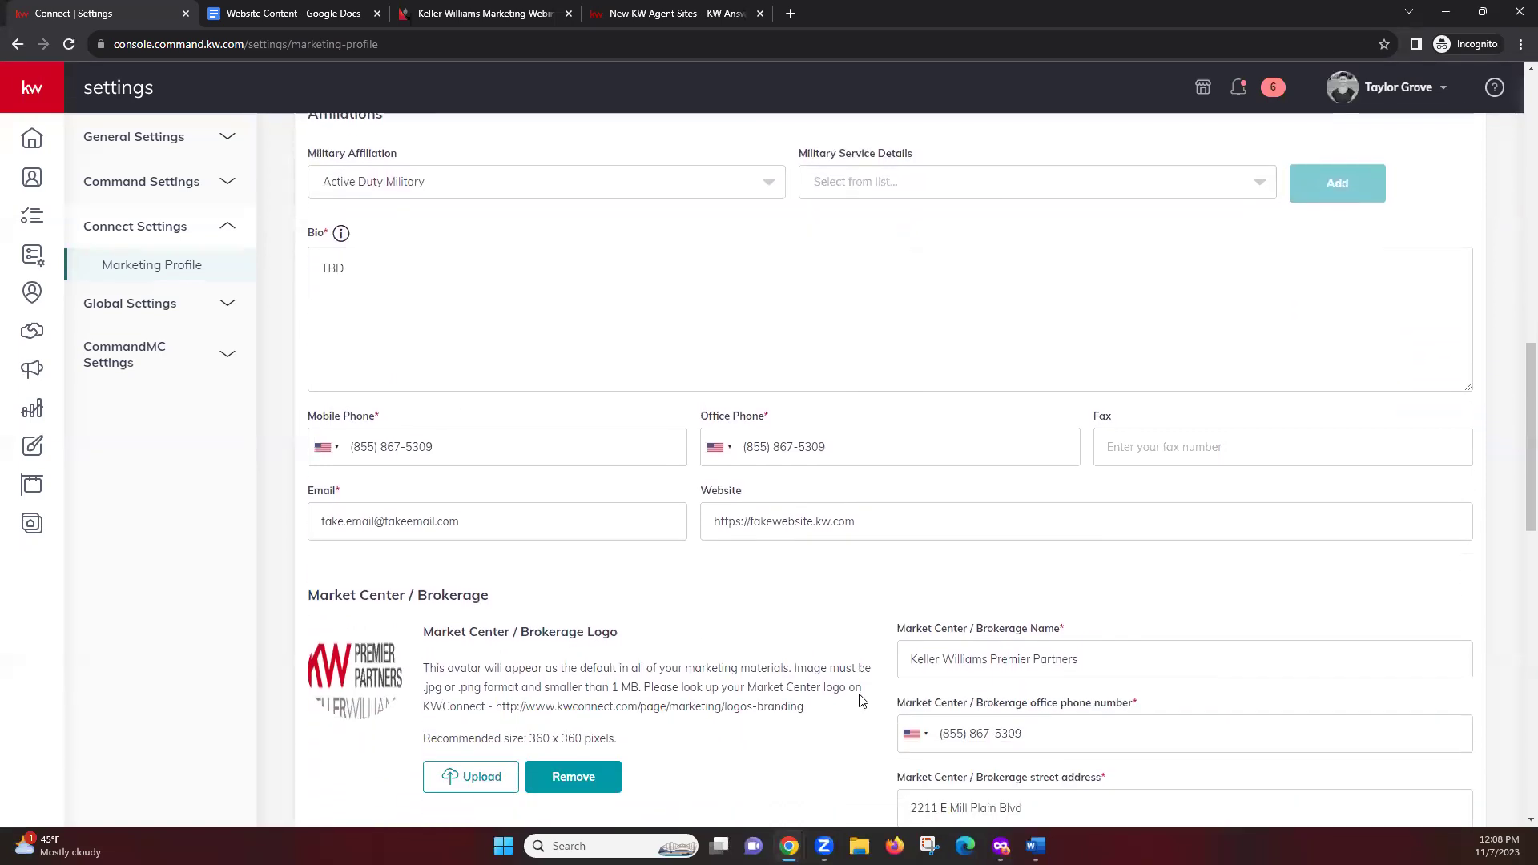
{"action": "left_click", "coordinate": [528, 531]}
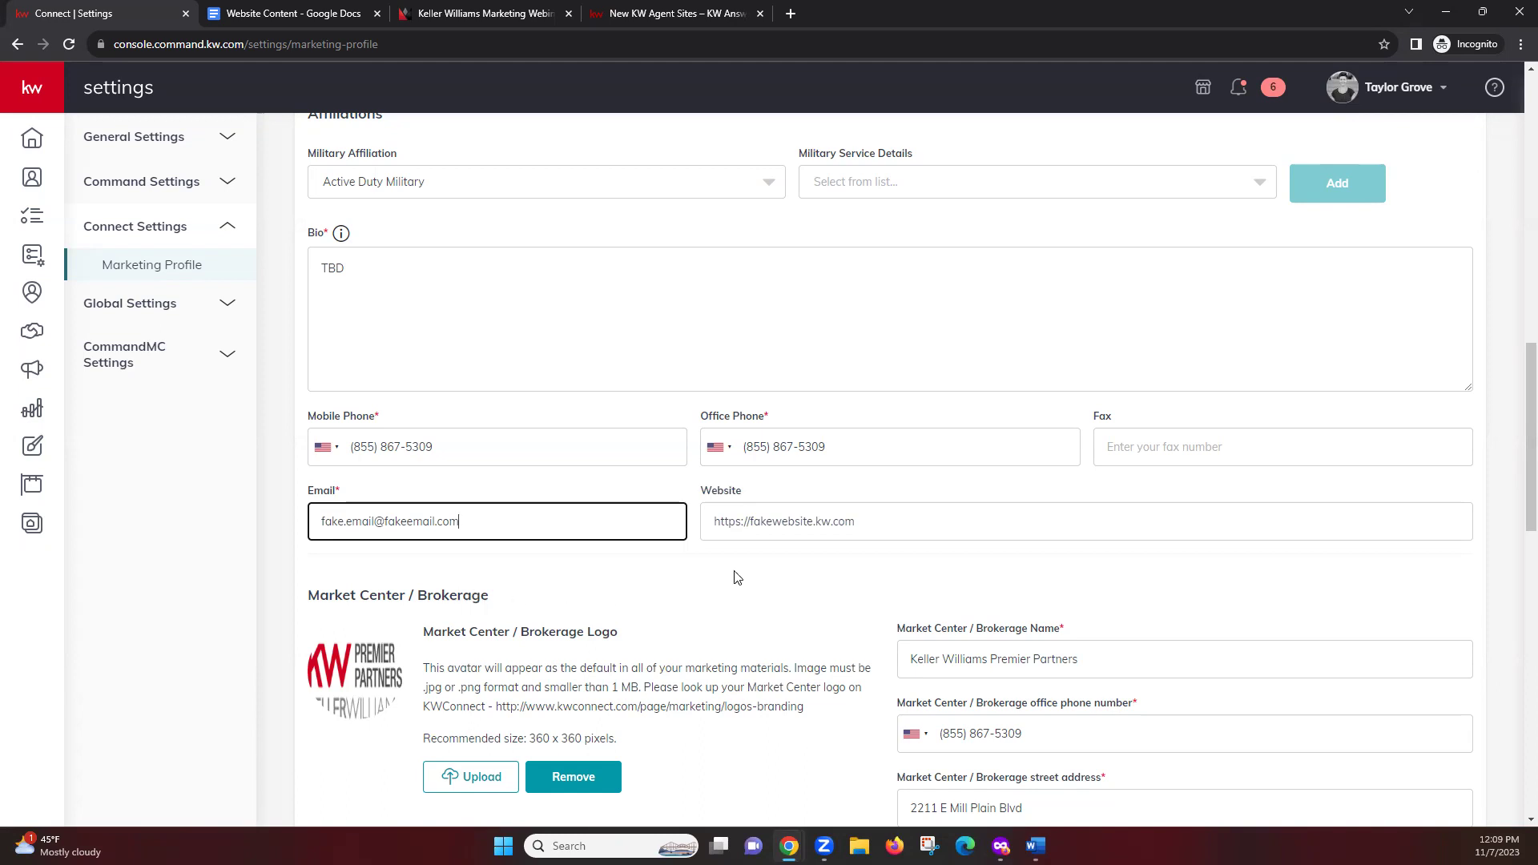
{"action": "left_click", "coordinate": [791, 537]}
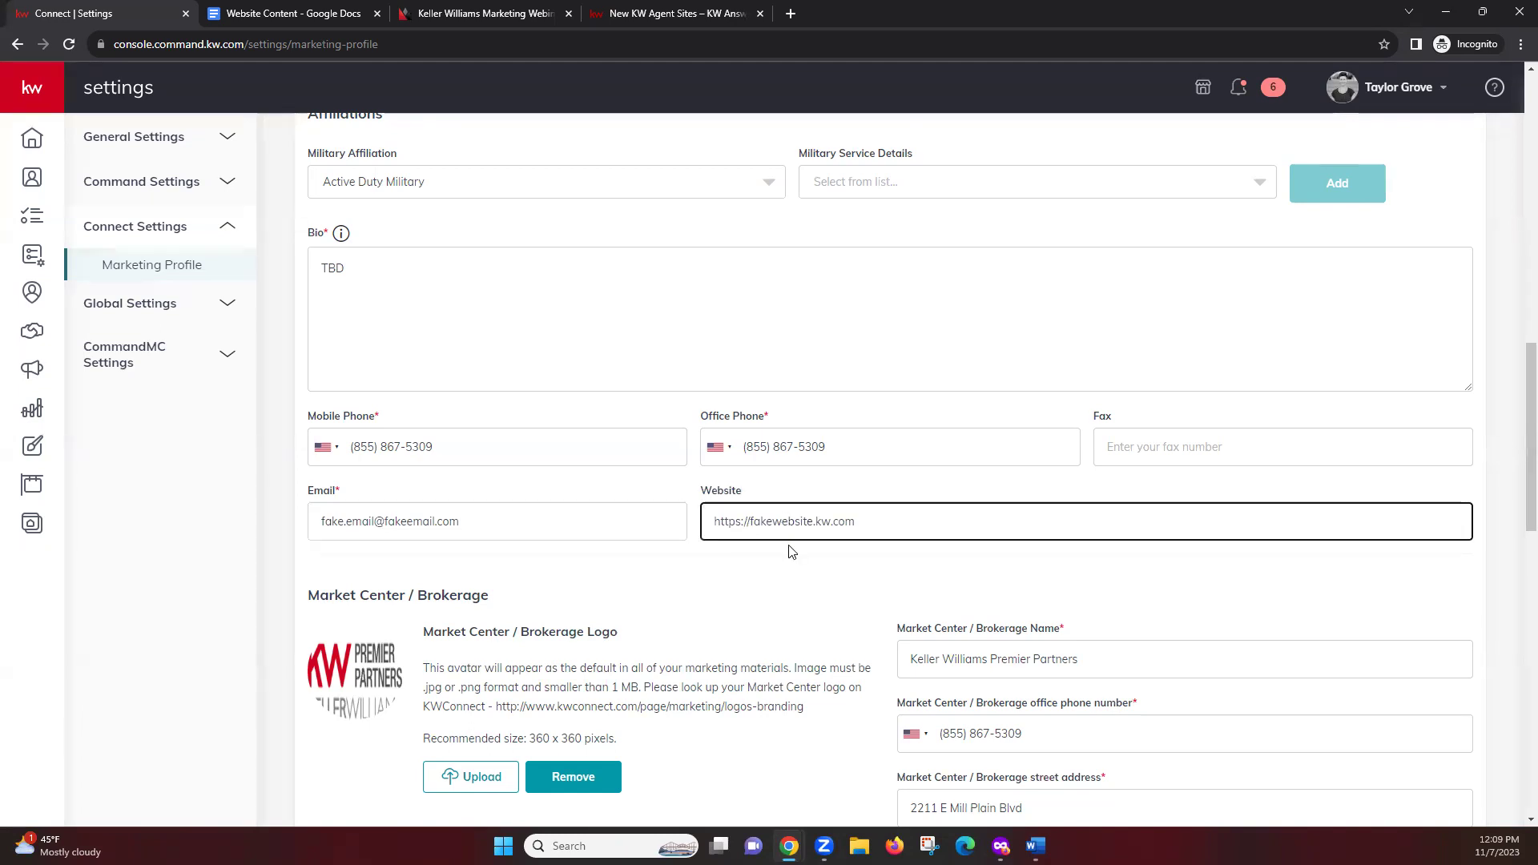
{"action": "left_click", "coordinate": [773, 582]}
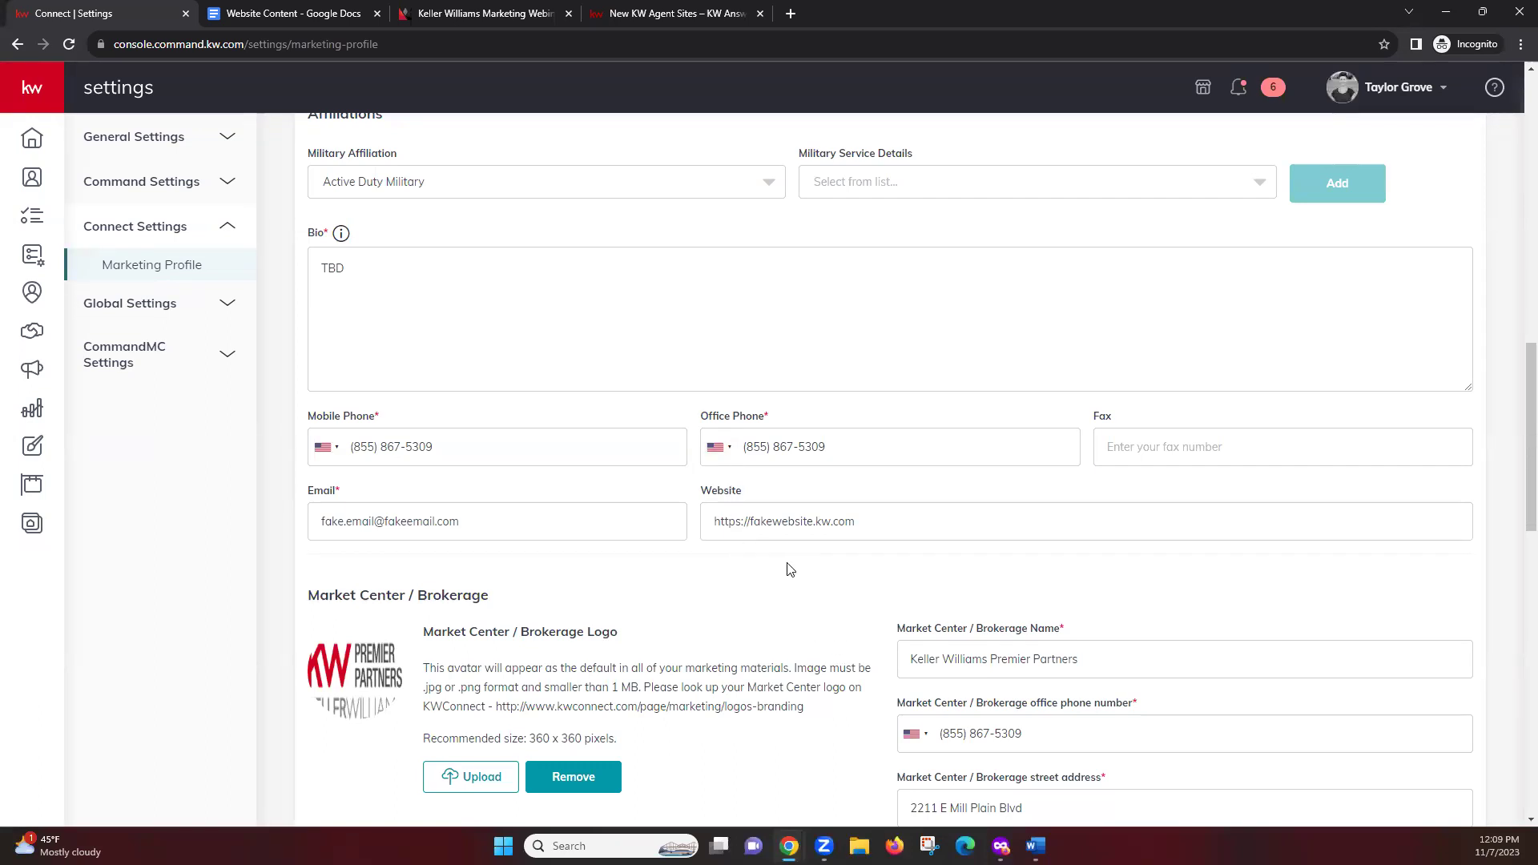
{"action": "left_click", "coordinate": [751, 526]}
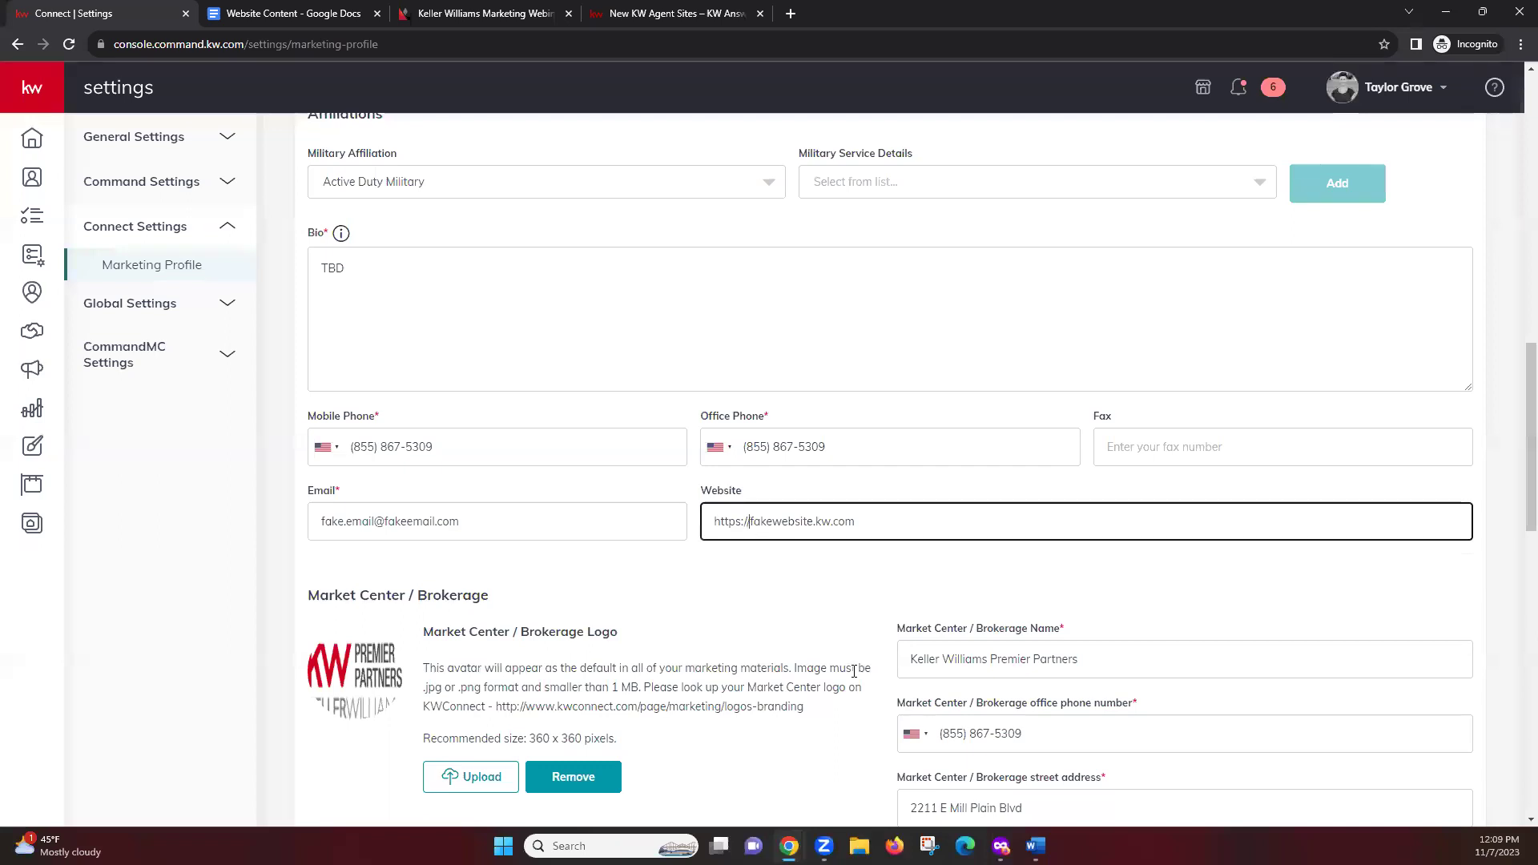
{"action": "type", "text": "www."}
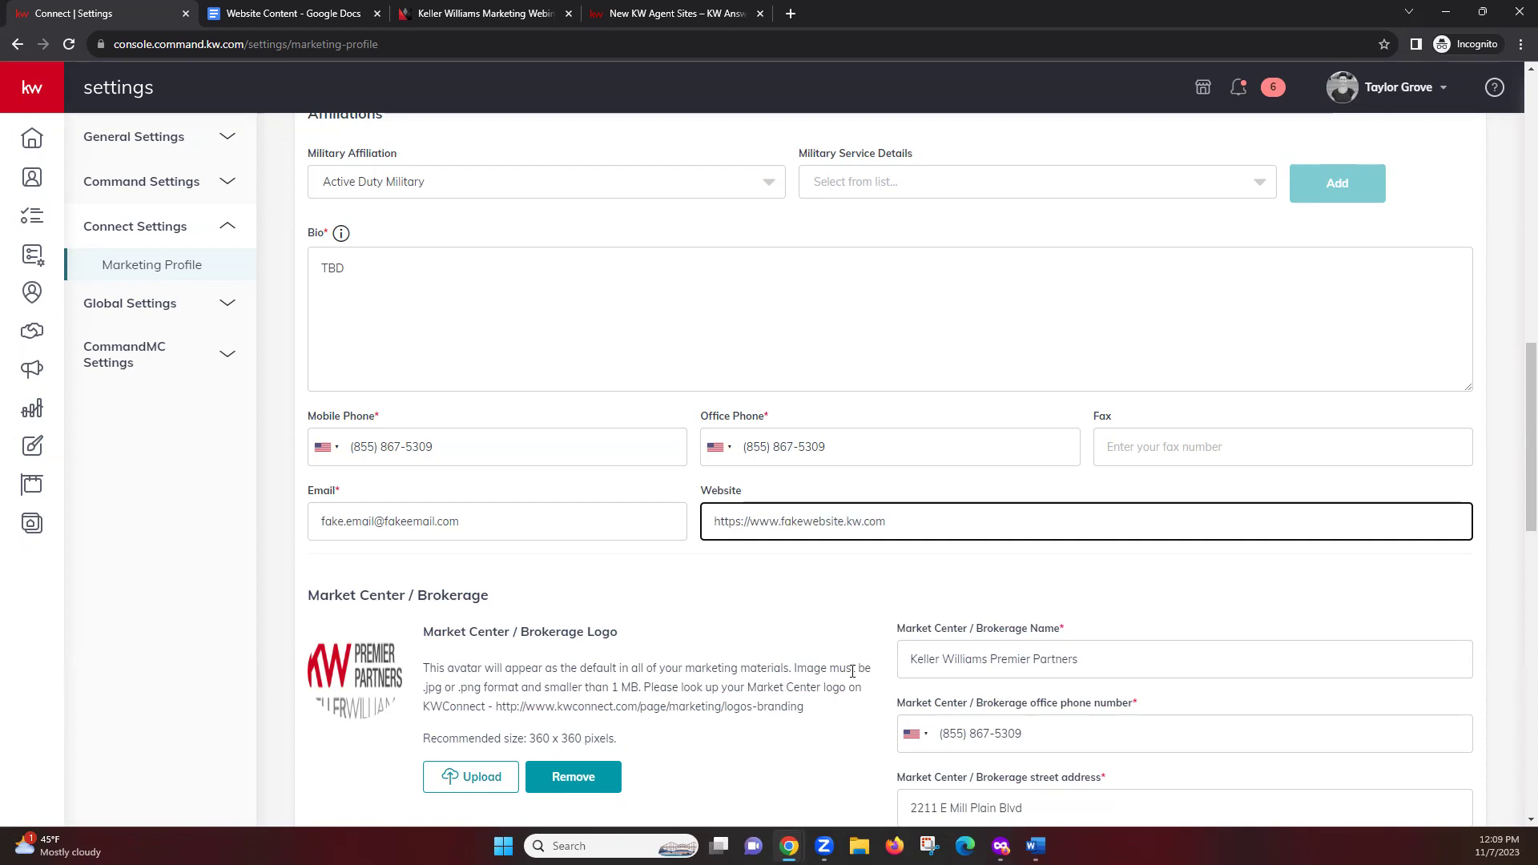
{"action": "key", "text": "BackSpace"}
{"action": "key", "text": "BackSpace"}
{"action": "key", "text": "BackSpace"}
{"action": "key", "text": "BackSpace"}
{"action": "left_click", "coordinate": [781, 618]}
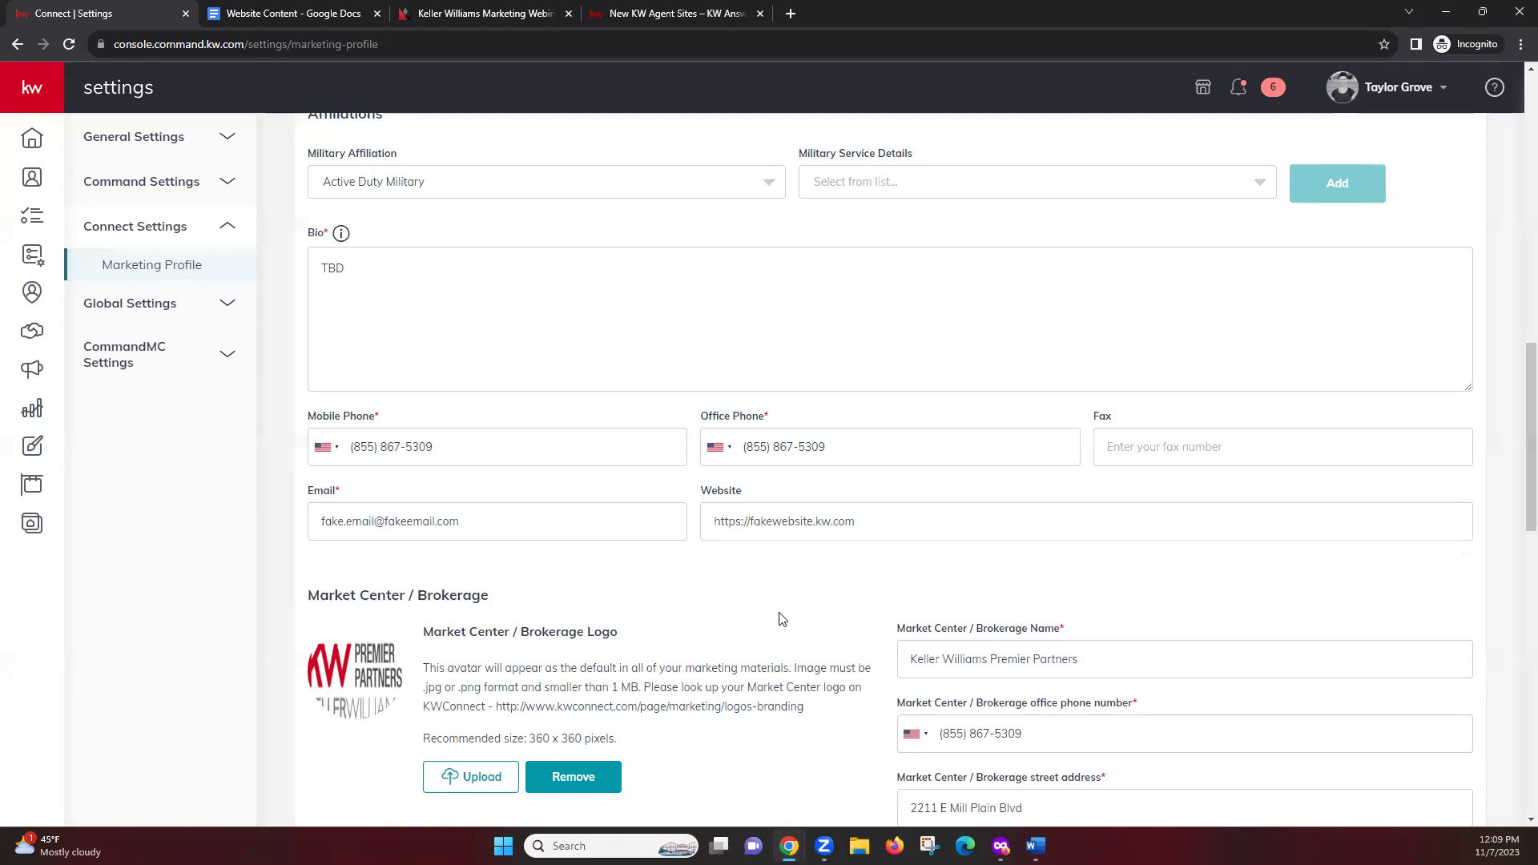
{"action": "scroll", "coordinate": [781, 618], "scroll_direction": "down", "scroll_amount": 3}
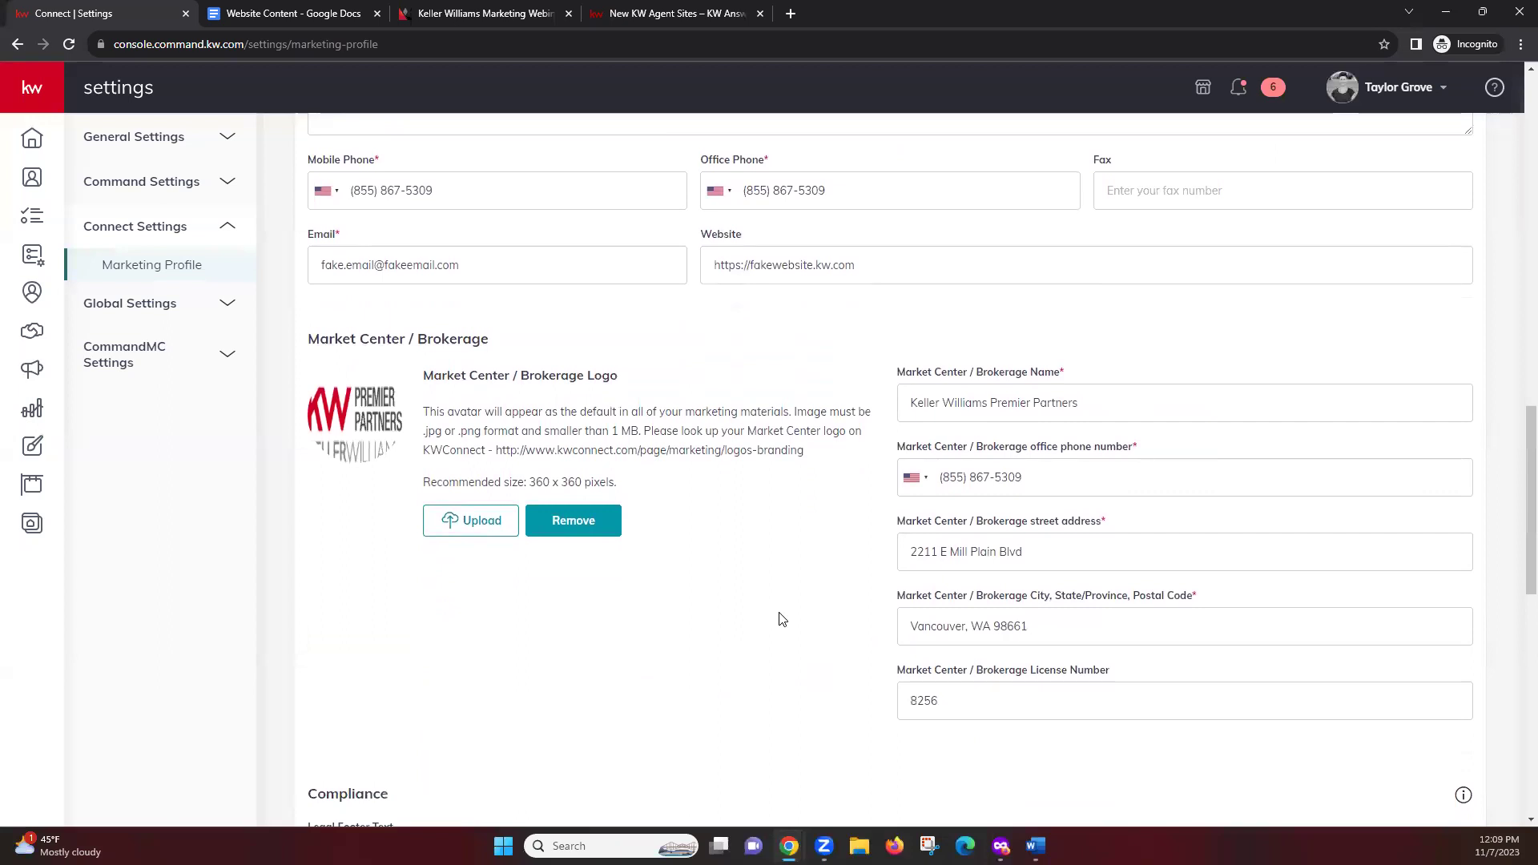
{"action": "scroll", "coordinate": [781, 618], "scroll_direction": "down", "scroll_amount": 1}
{"action": "scroll", "coordinate": [781, 618], "scroll_direction": "down", "scroll_amount": 1}
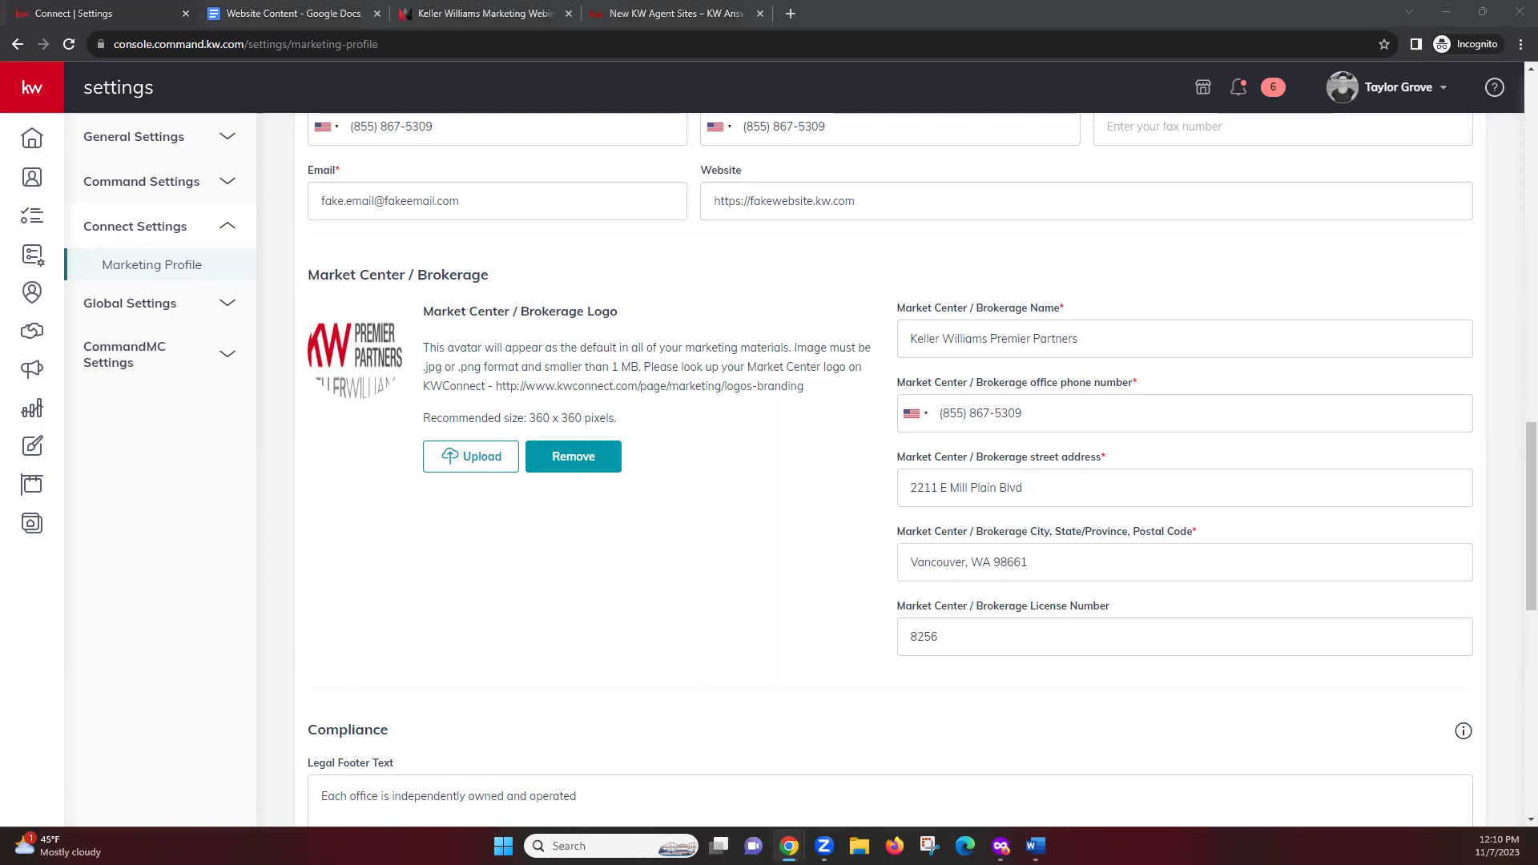
{"action": "scroll", "coordinate": [788, 500], "scroll_direction": "down", "scroll_amount": 2}
{"action": "scroll", "coordinate": [763, 429], "scroll_direction": "up", "scroll_amount": 1}
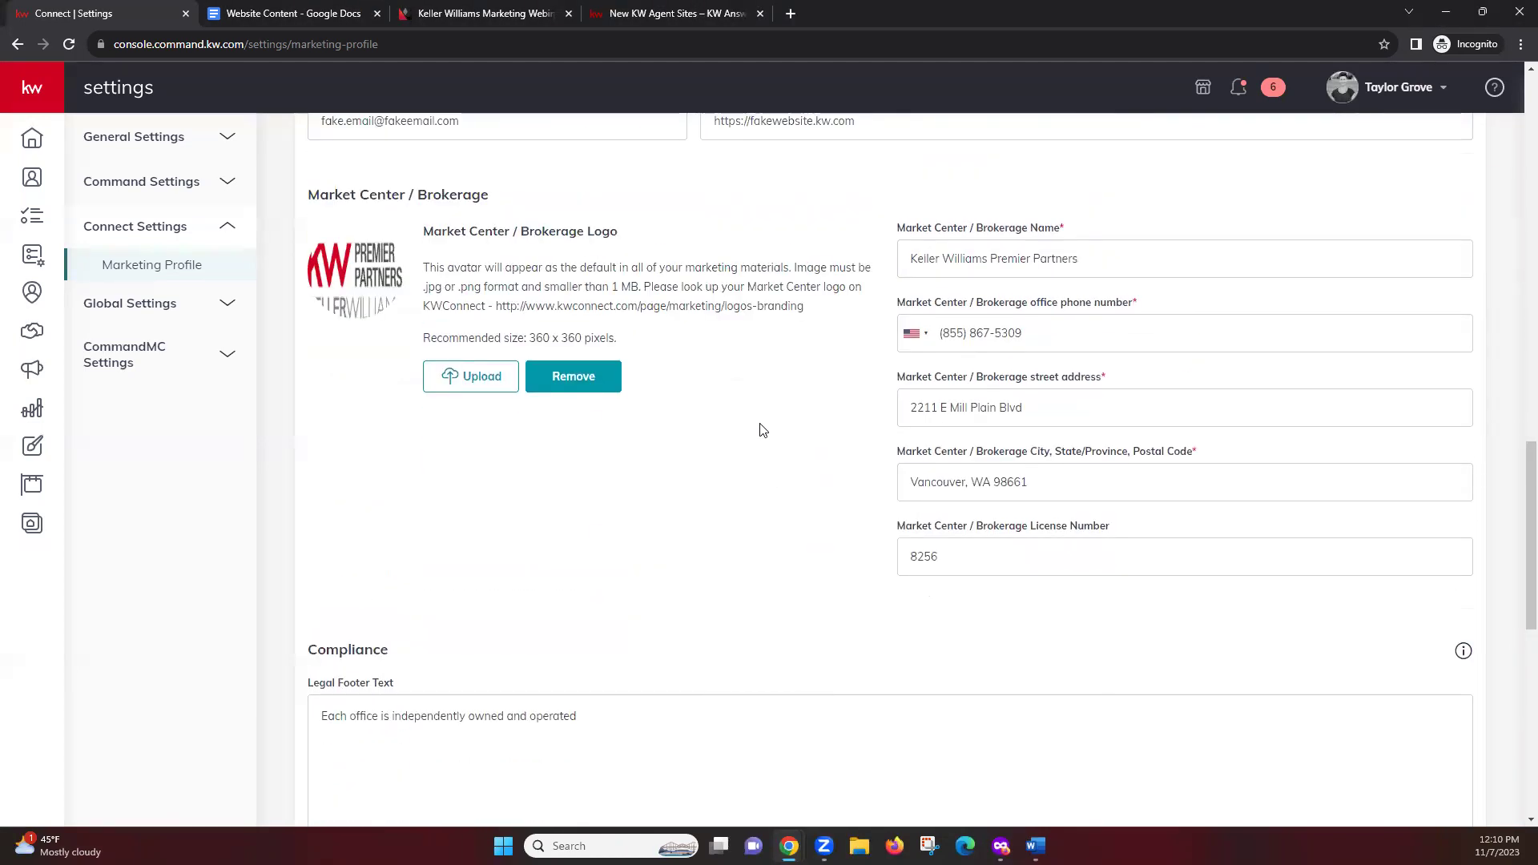
{"action": "scroll", "coordinate": [759, 424], "scroll_direction": "down", "scroll_amount": 4}
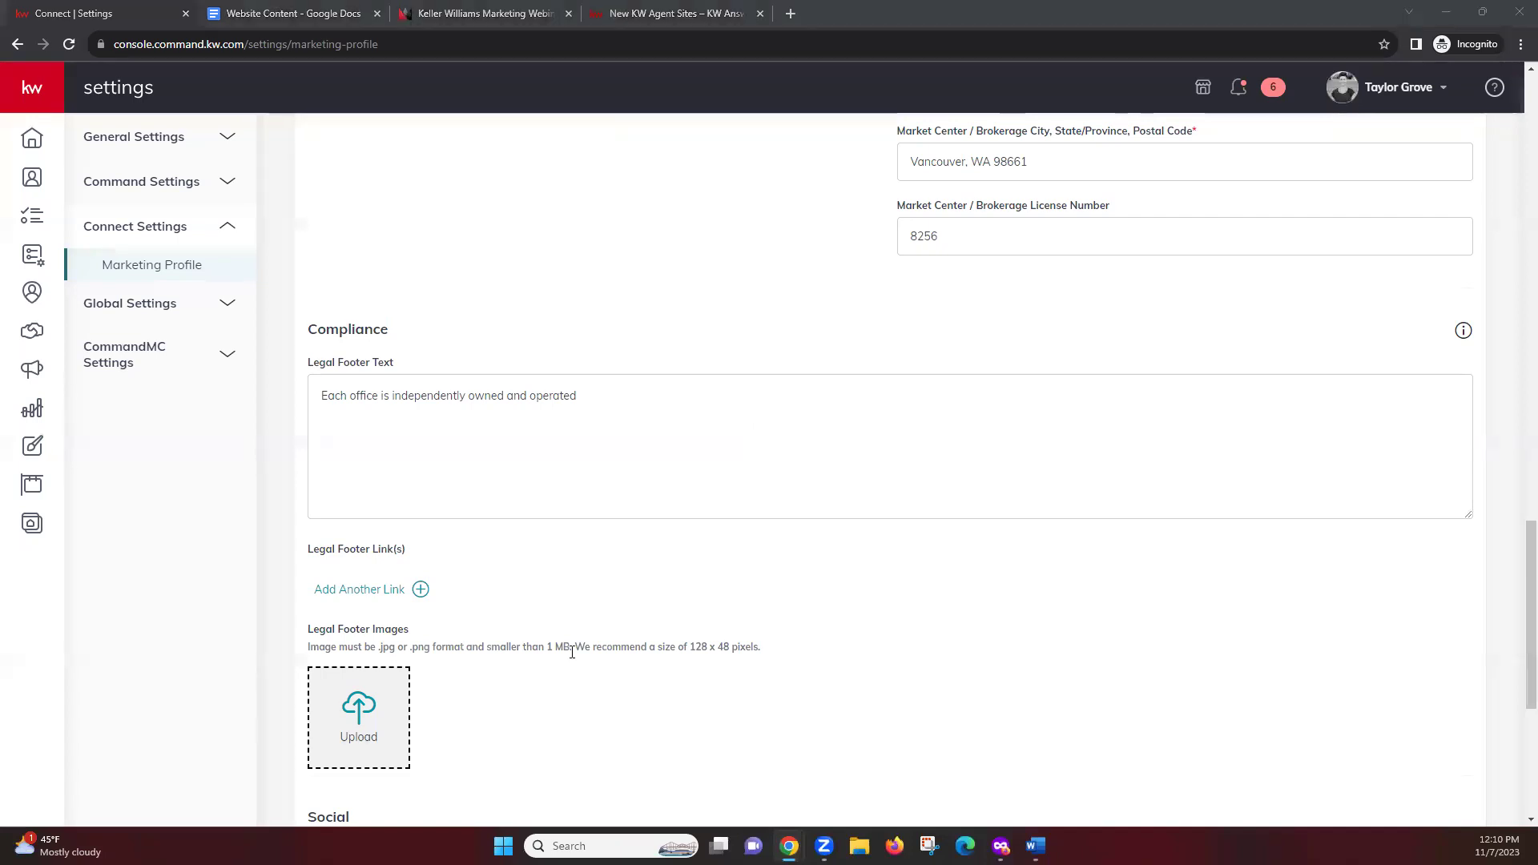
{"action": "left_click", "coordinate": [638, 427]}
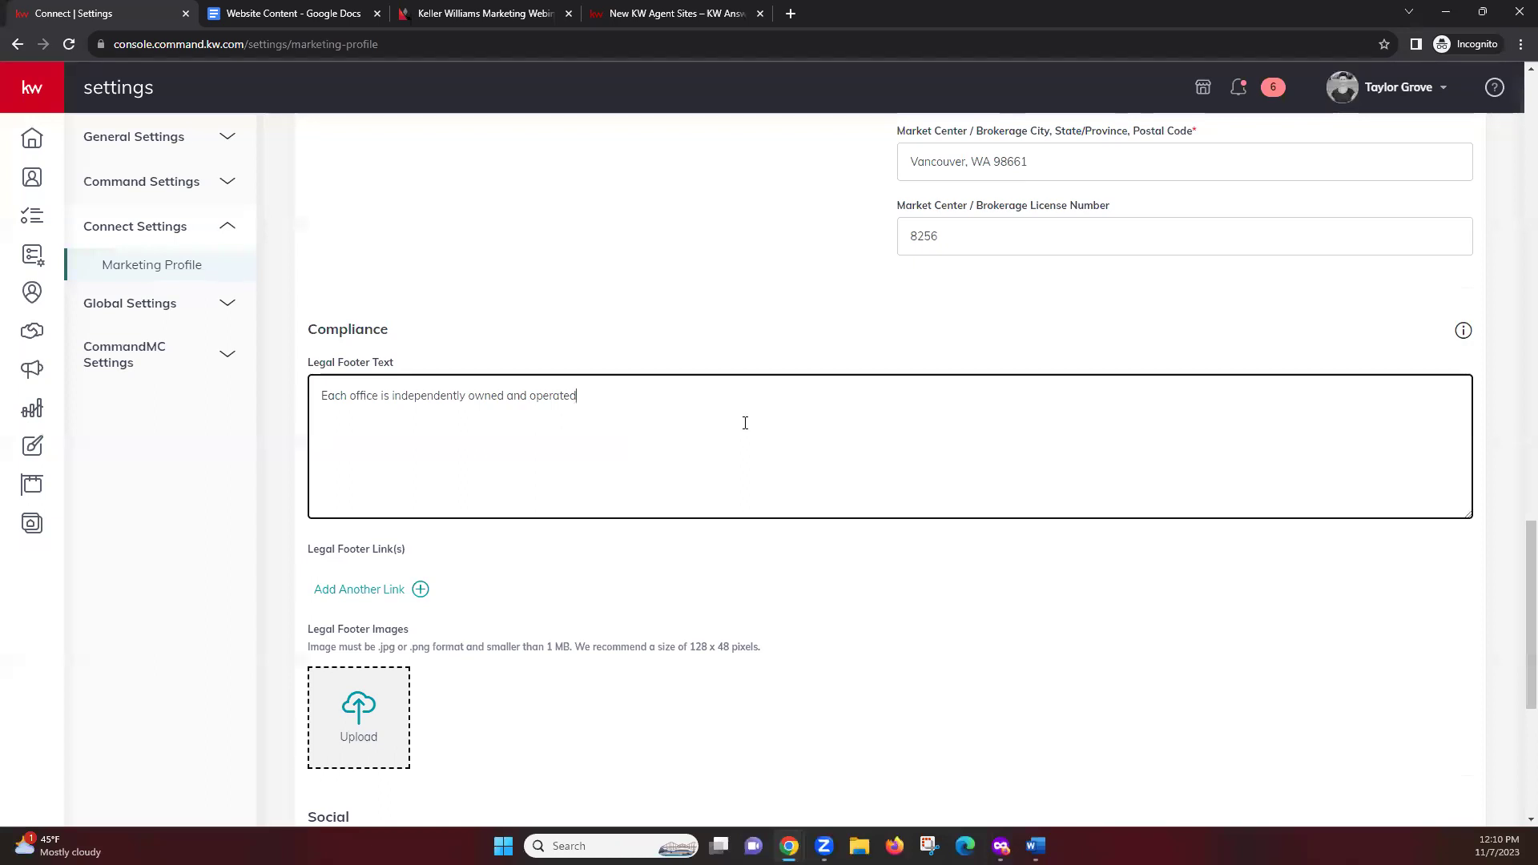
{"action": "scroll", "coordinate": [669, 549], "scroll_direction": "down", "scroll_amount": 2}
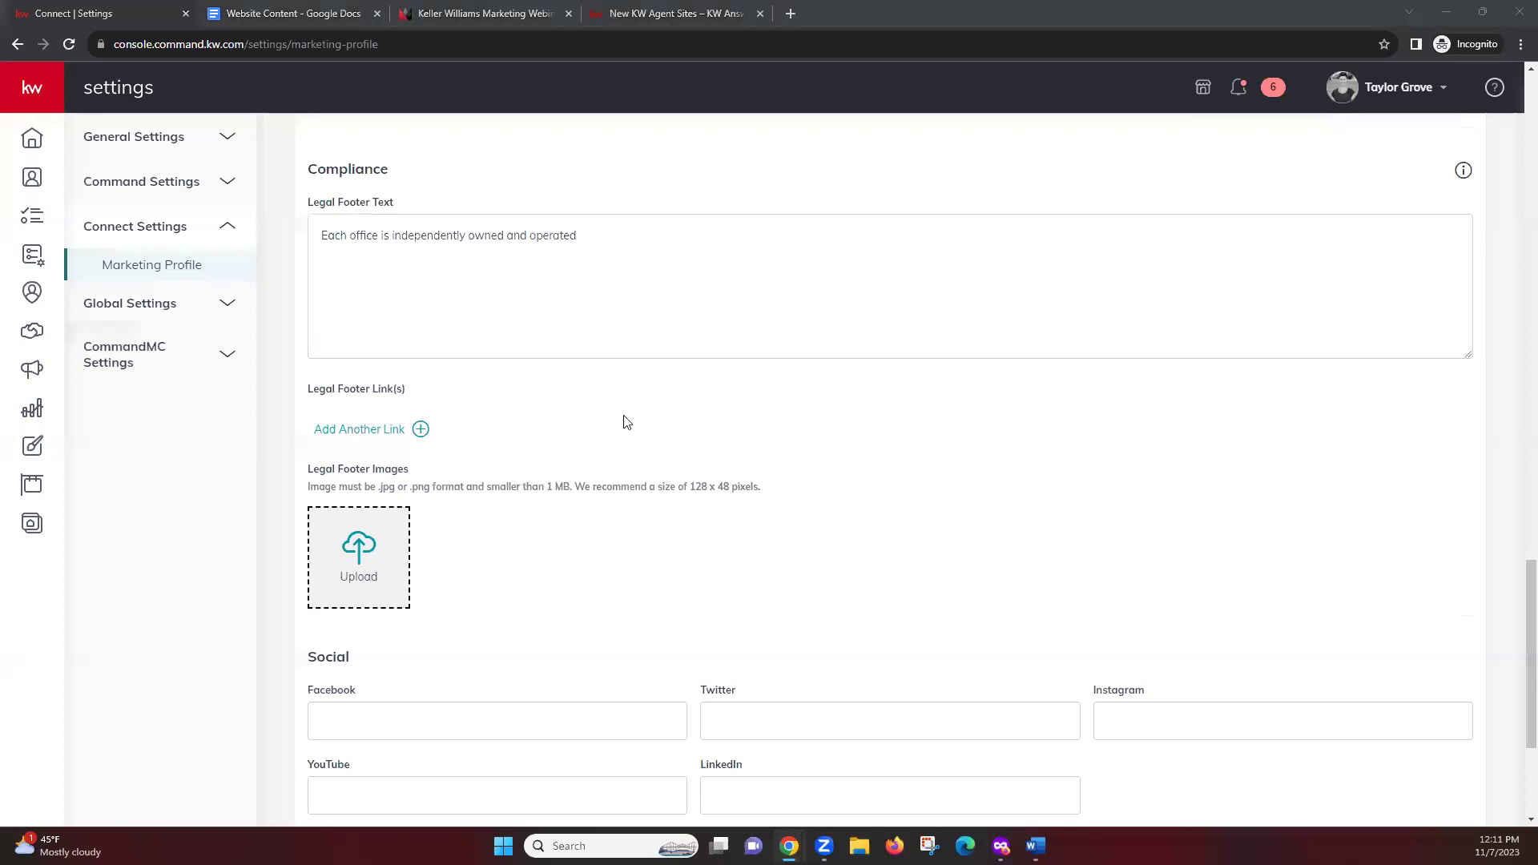
{"action": "left_click", "coordinate": [358, 430]}
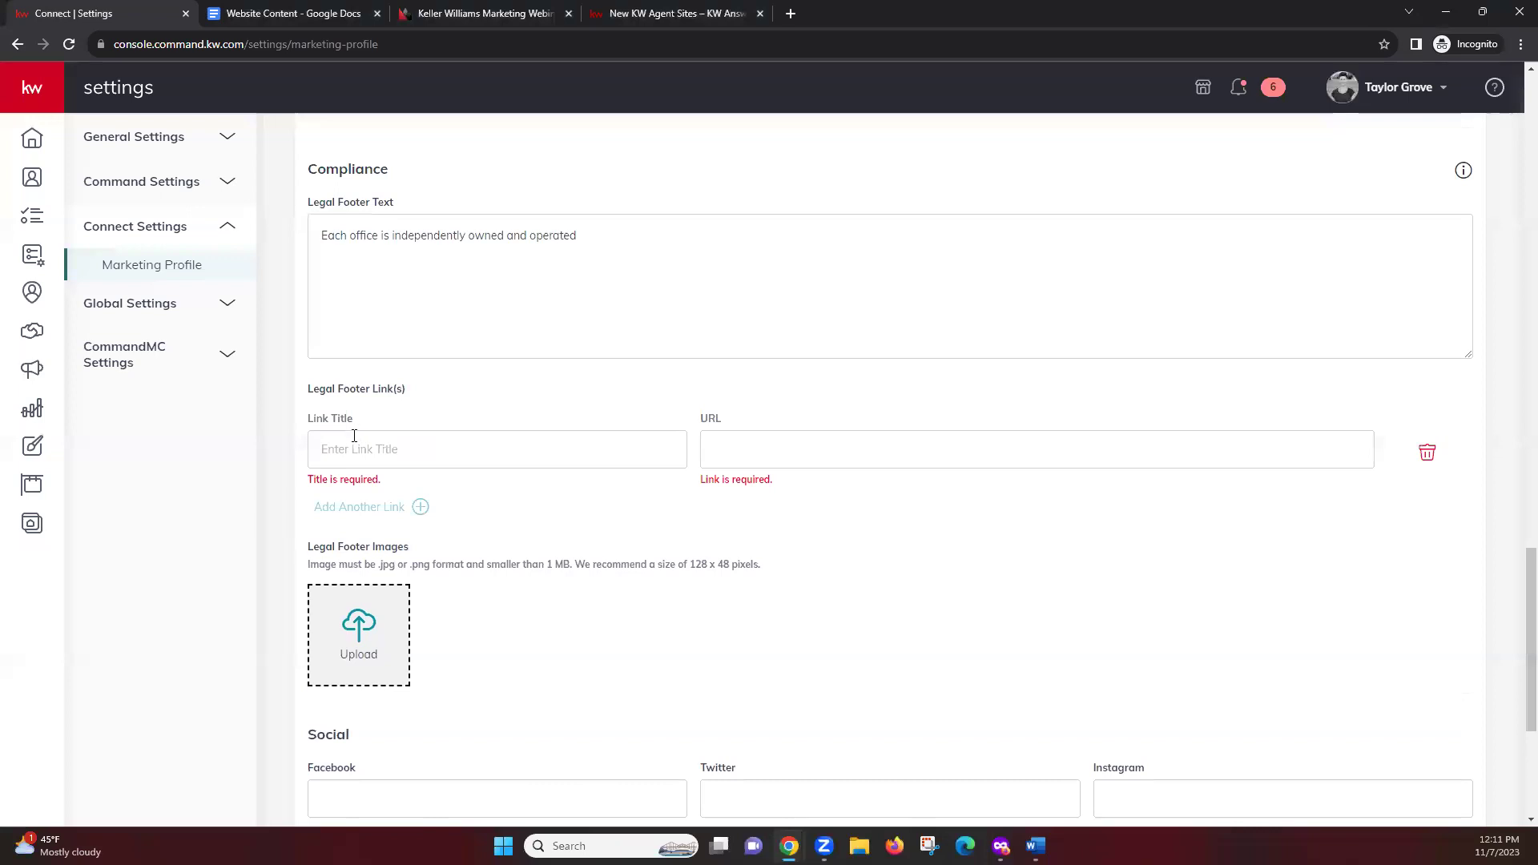
{"action": "left_click", "coordinate": [342, 448]}
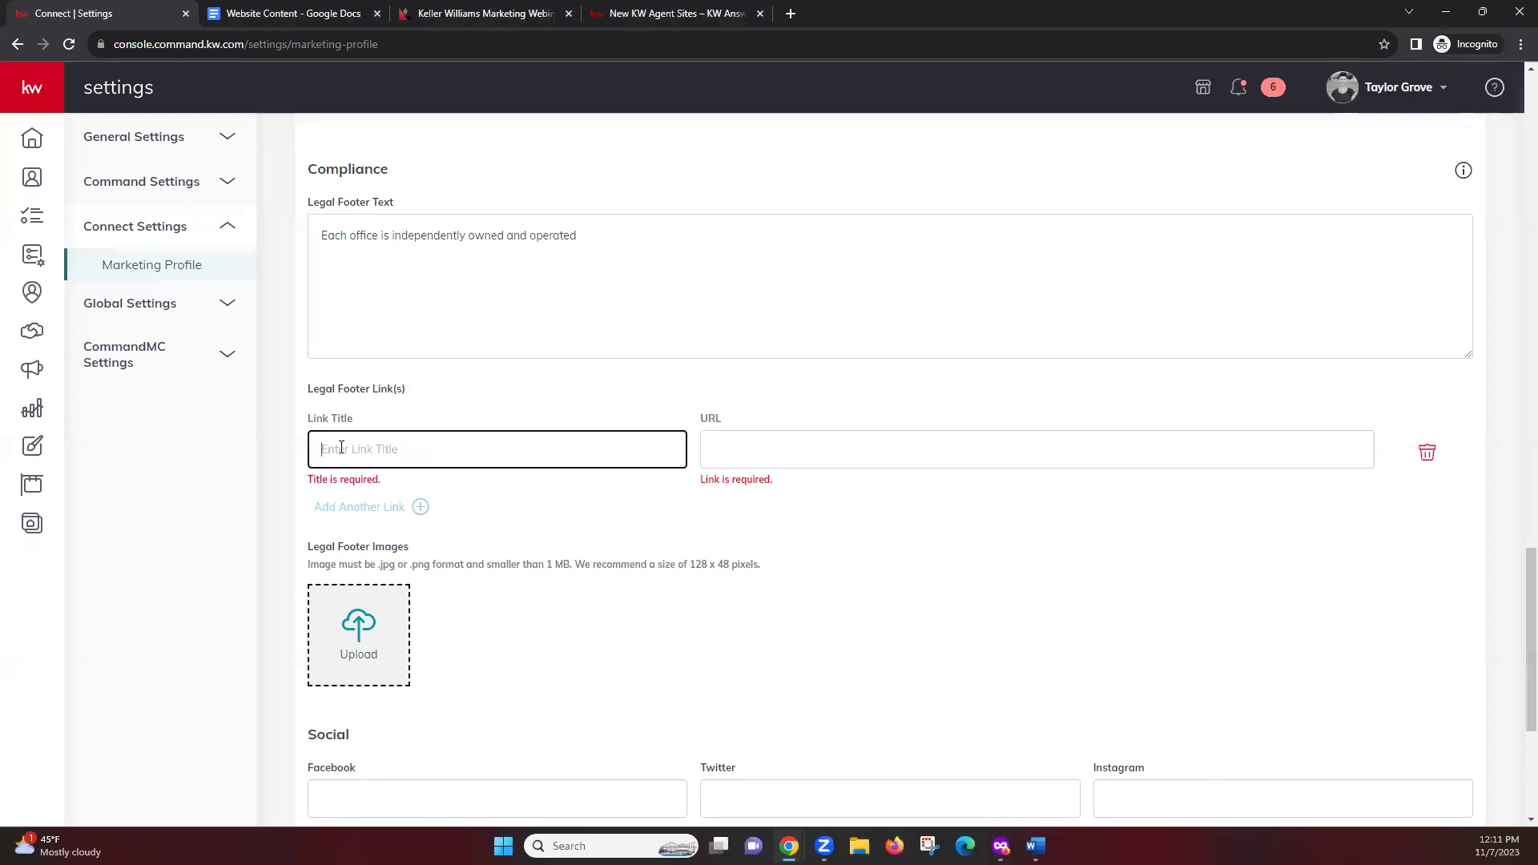
{"action": "left_click", "coordinate": [885, 461]}
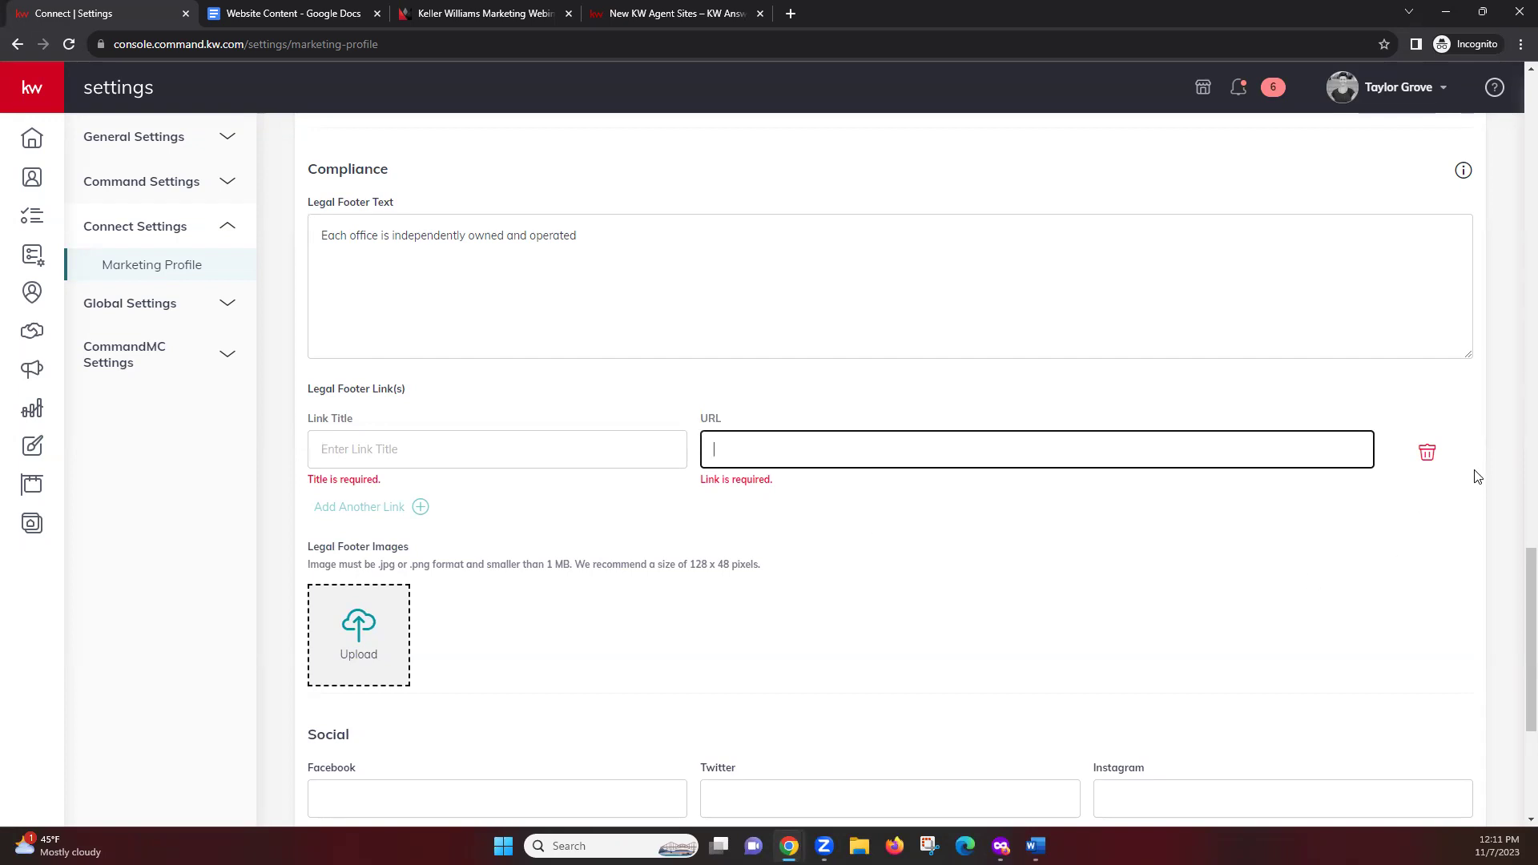
{"action": "left_click", "coordinate": [1427, 454]}
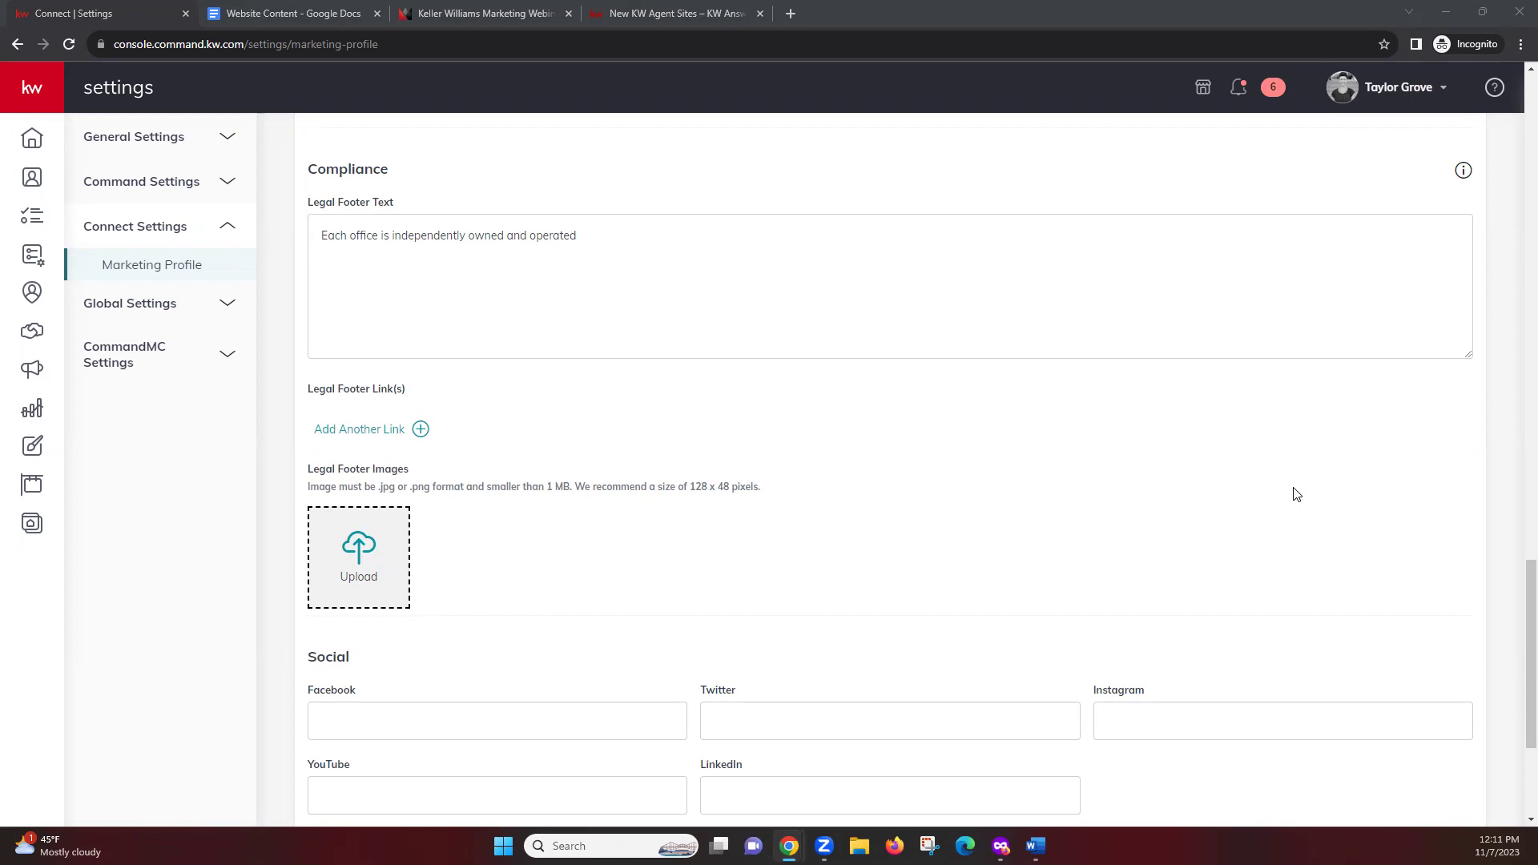
{"action": "scroll", "coordinate": [477, 375], "scroll_direction": "down", "scroll_amount": 2}
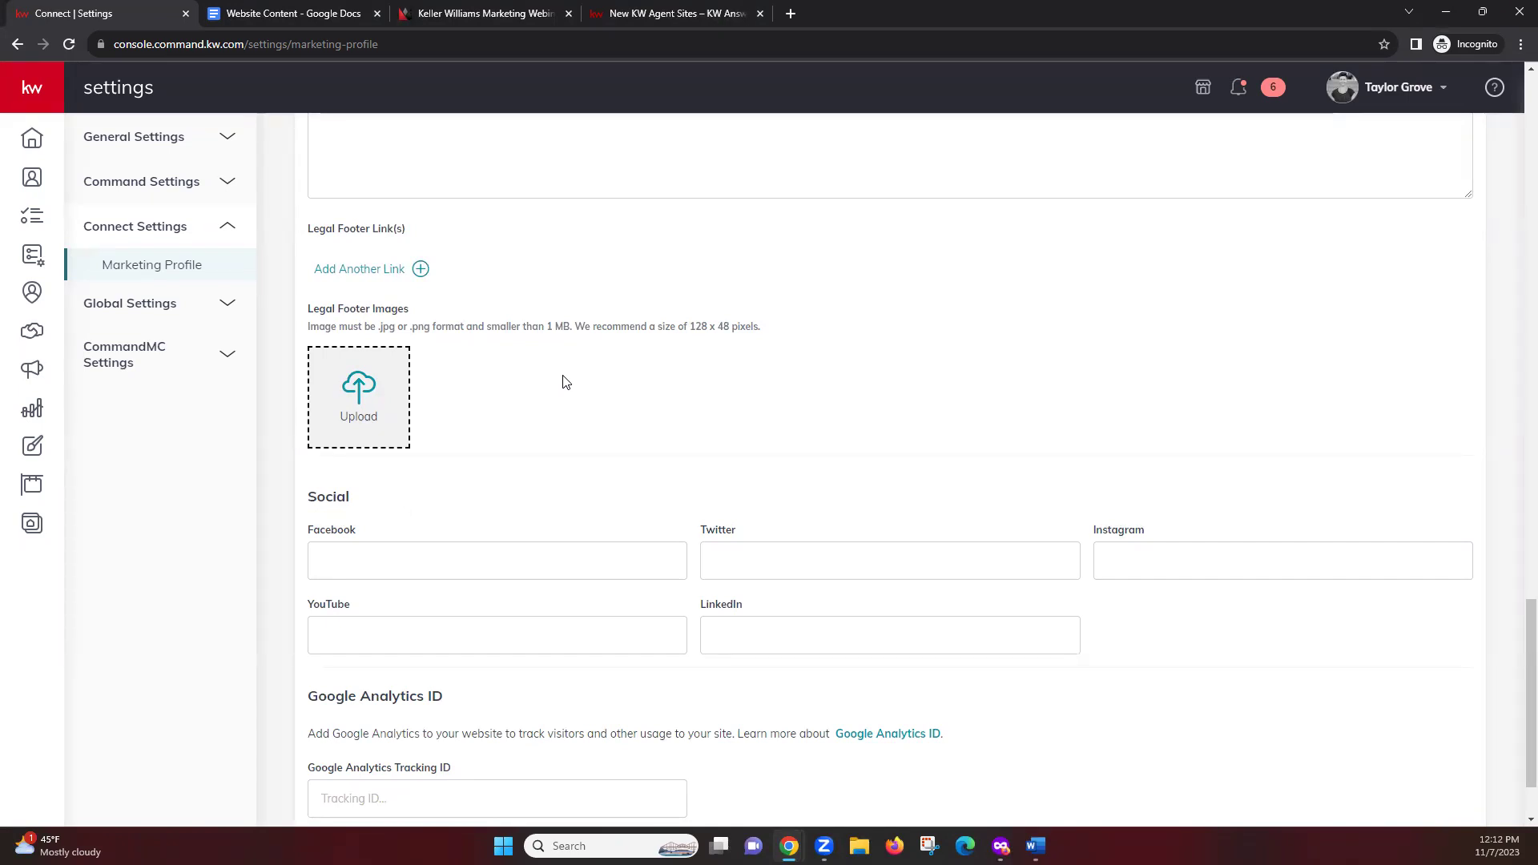
{"action": "left_click_drag", "start_coordinate": [692, 326], "coordinate": [308, 326]}
{"action": "left_click", "coordinate": [760, 340]}
{"action": "scroll", "coordinate": [693, 352], "scroll_direction": "down", "scroll_amount": 1}
{"action": "scroll", "coordinate": [681, 376], "scroll_direction": "down", "scroll_amount": 1}
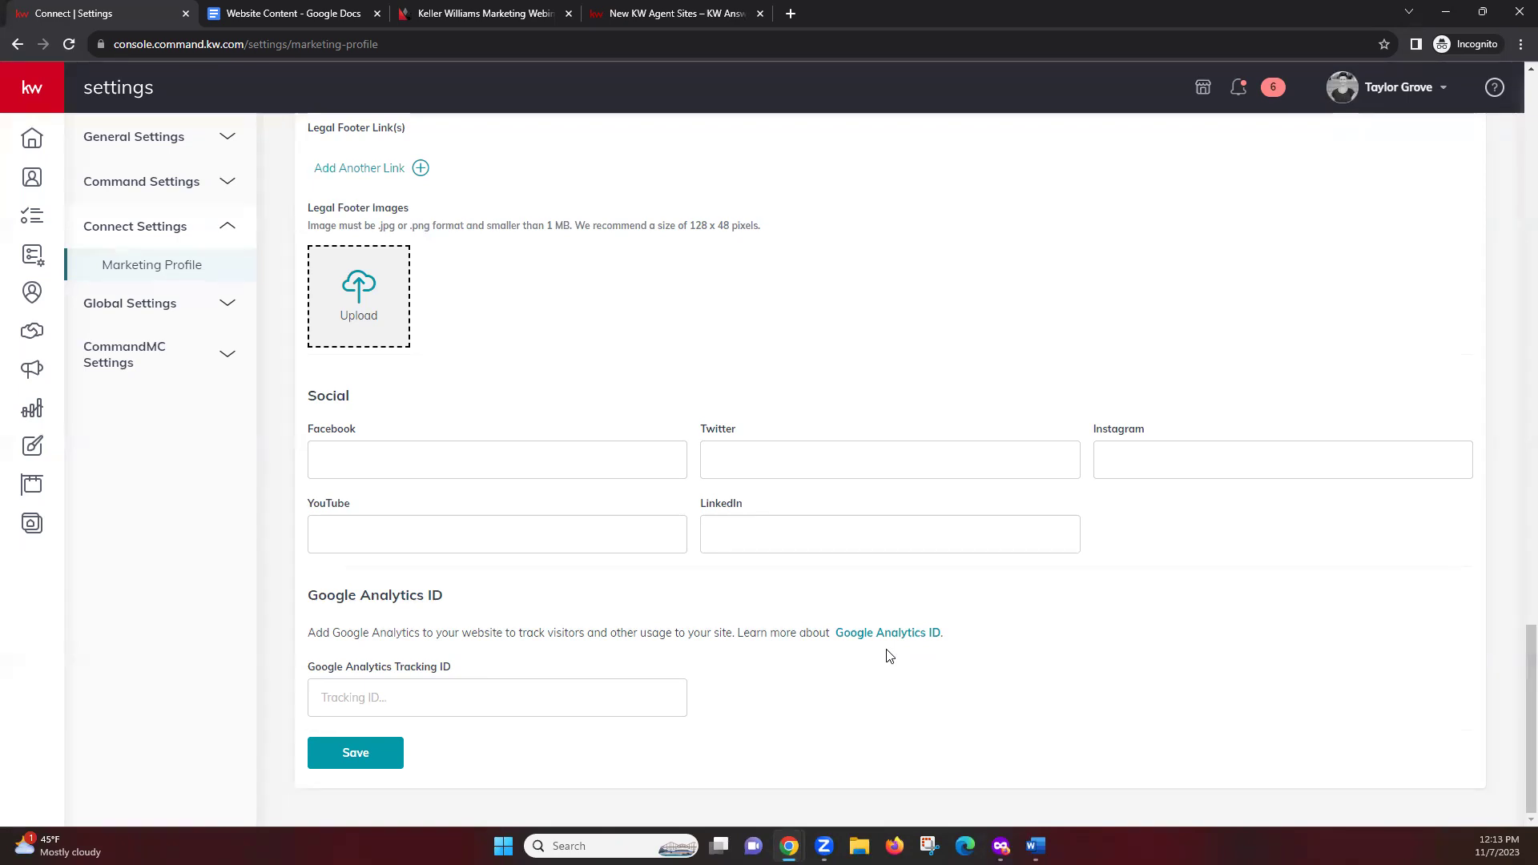
Save the Marketing Profile, dismiss the saved confirmation, and expand the left navigation
{"action": "left_click", "coordinate": [364, 753]}
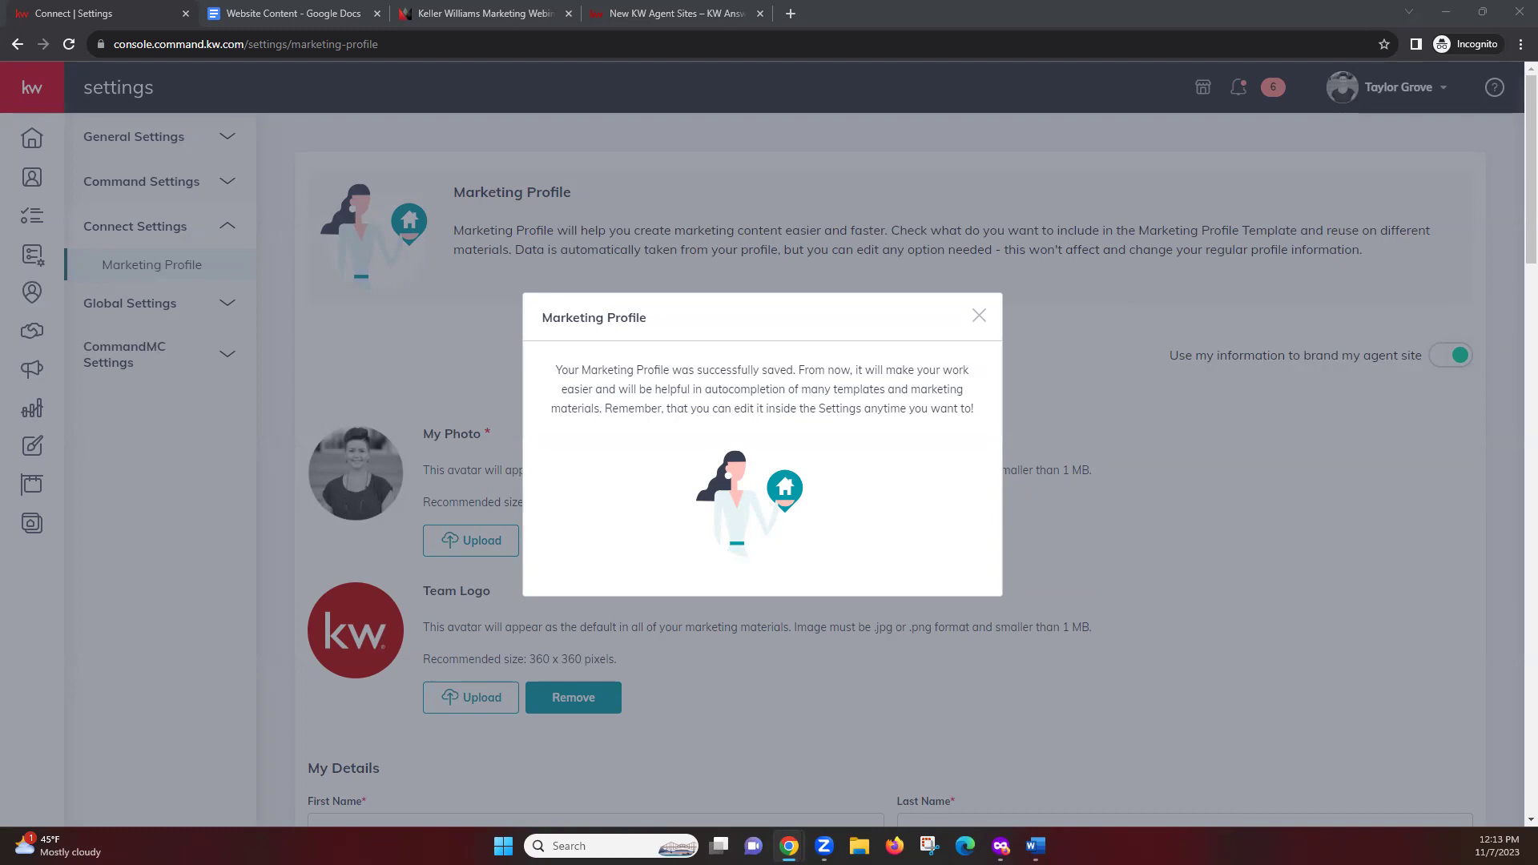
{"action": "left_click", "coordinate": [392, 339]}
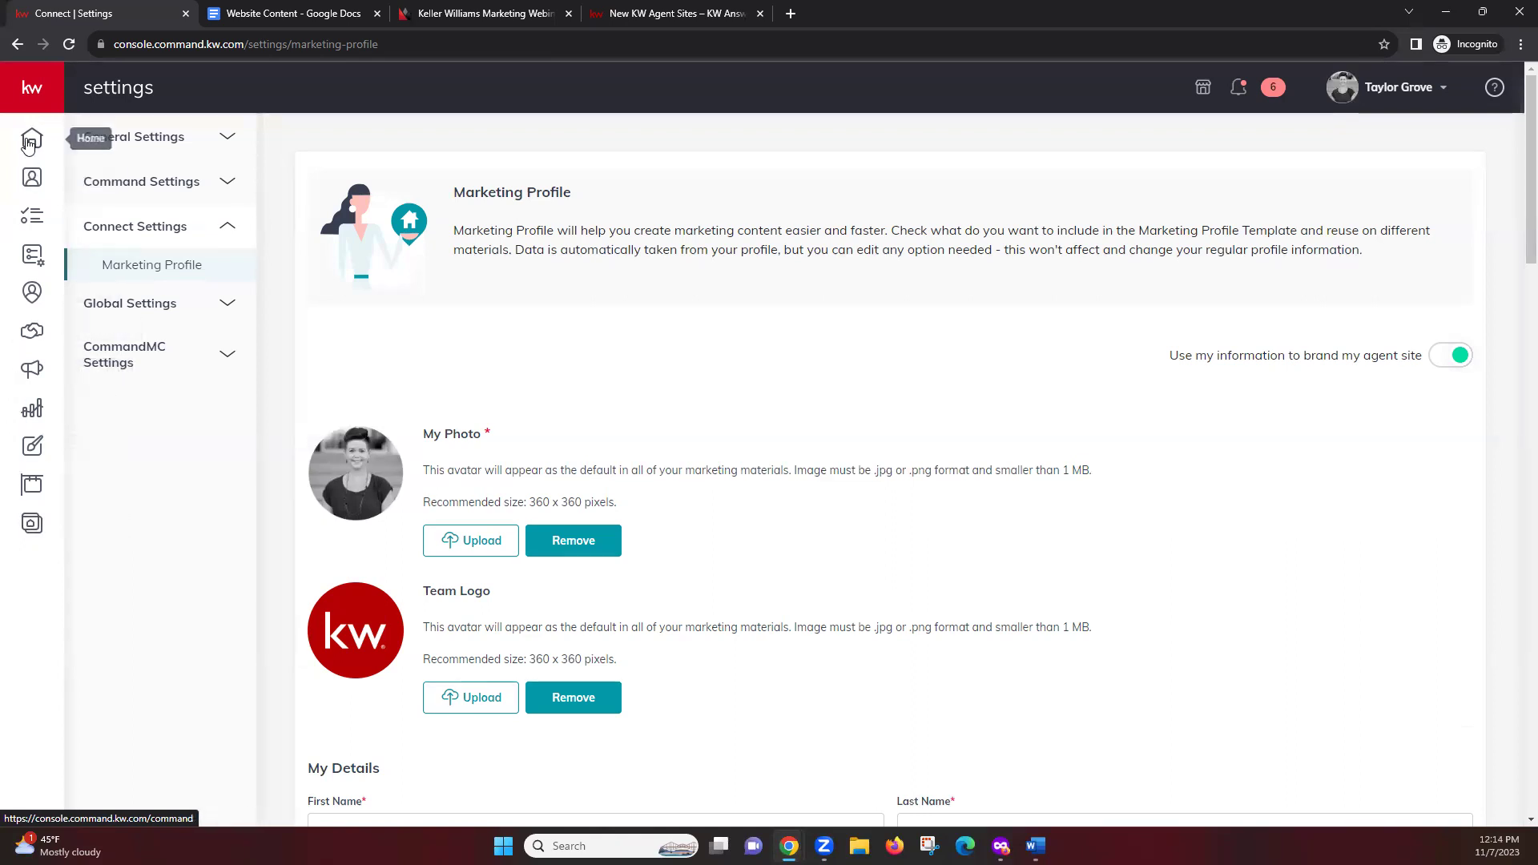
{"action": "left_click", "coordinate": [28, 85]}
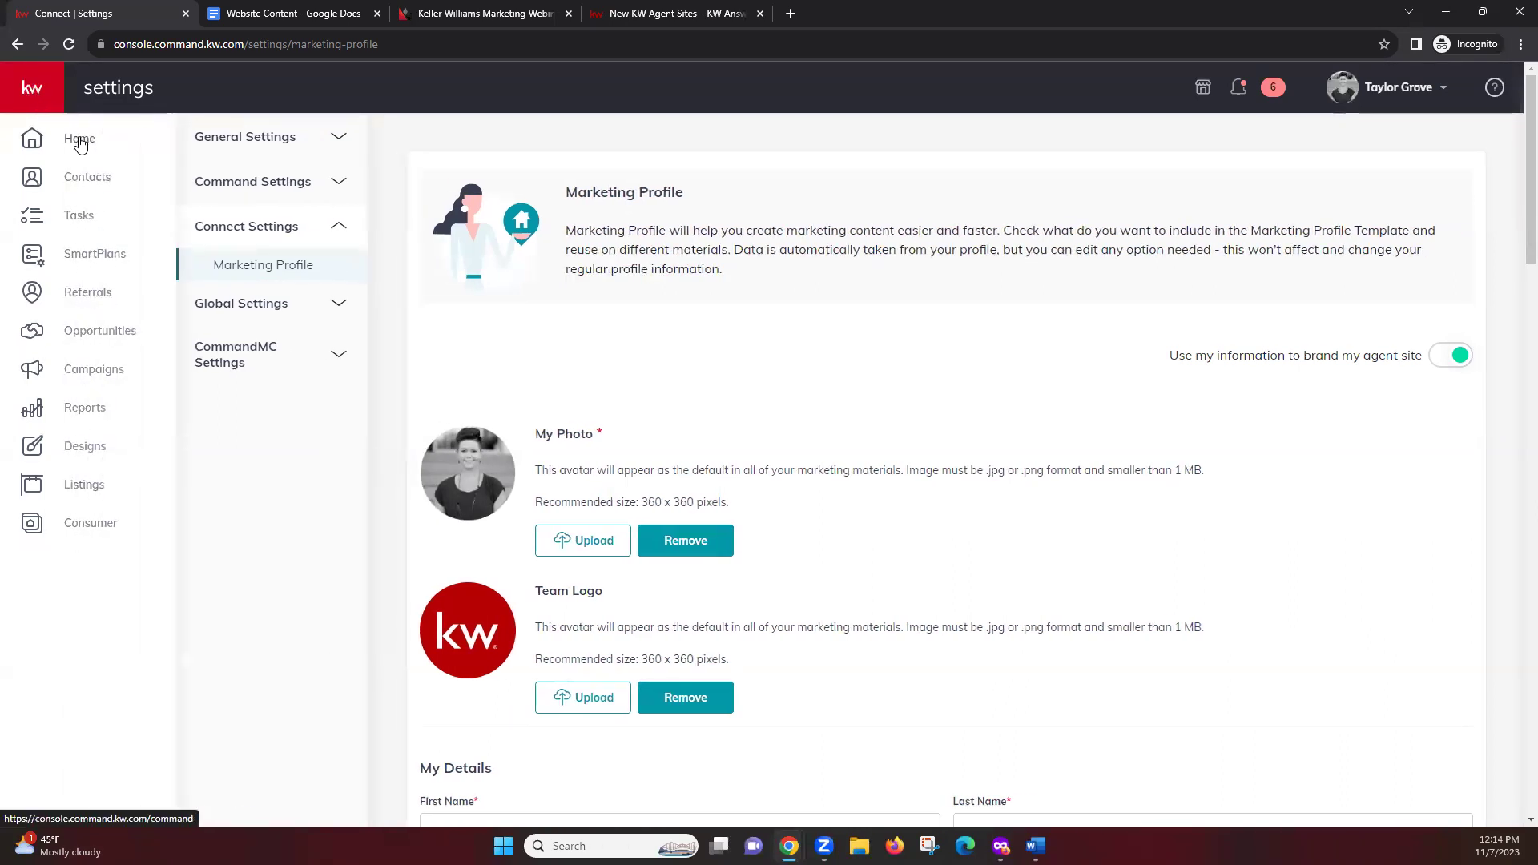
Open the Consumer section to view the Agent Site Pages list
{"action": "left_click", "coordinate": [84, 524]}
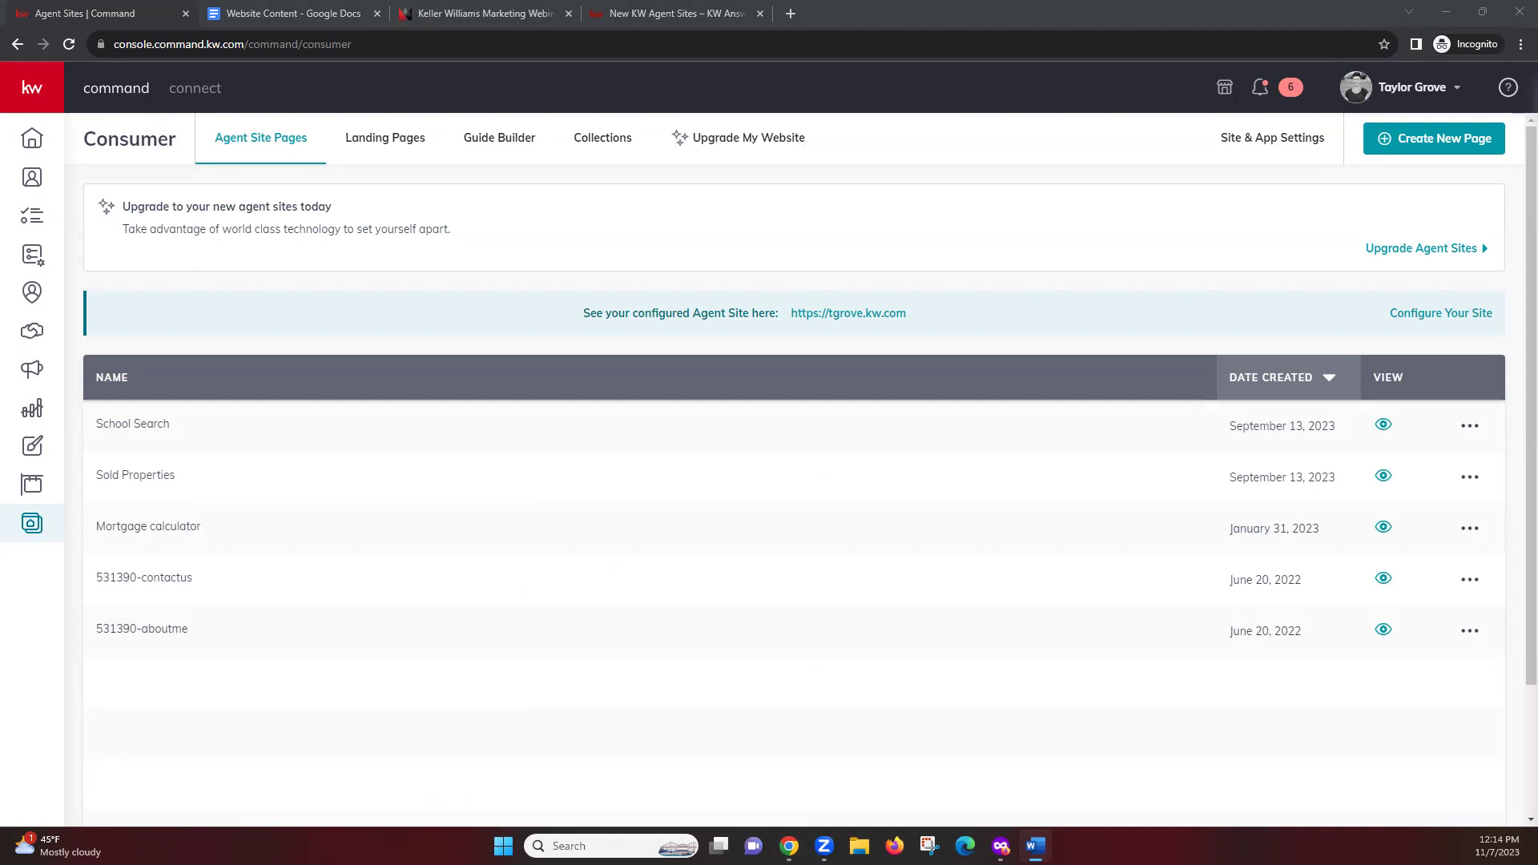
{"action": "left_click", "coordinate": [375, 152]}
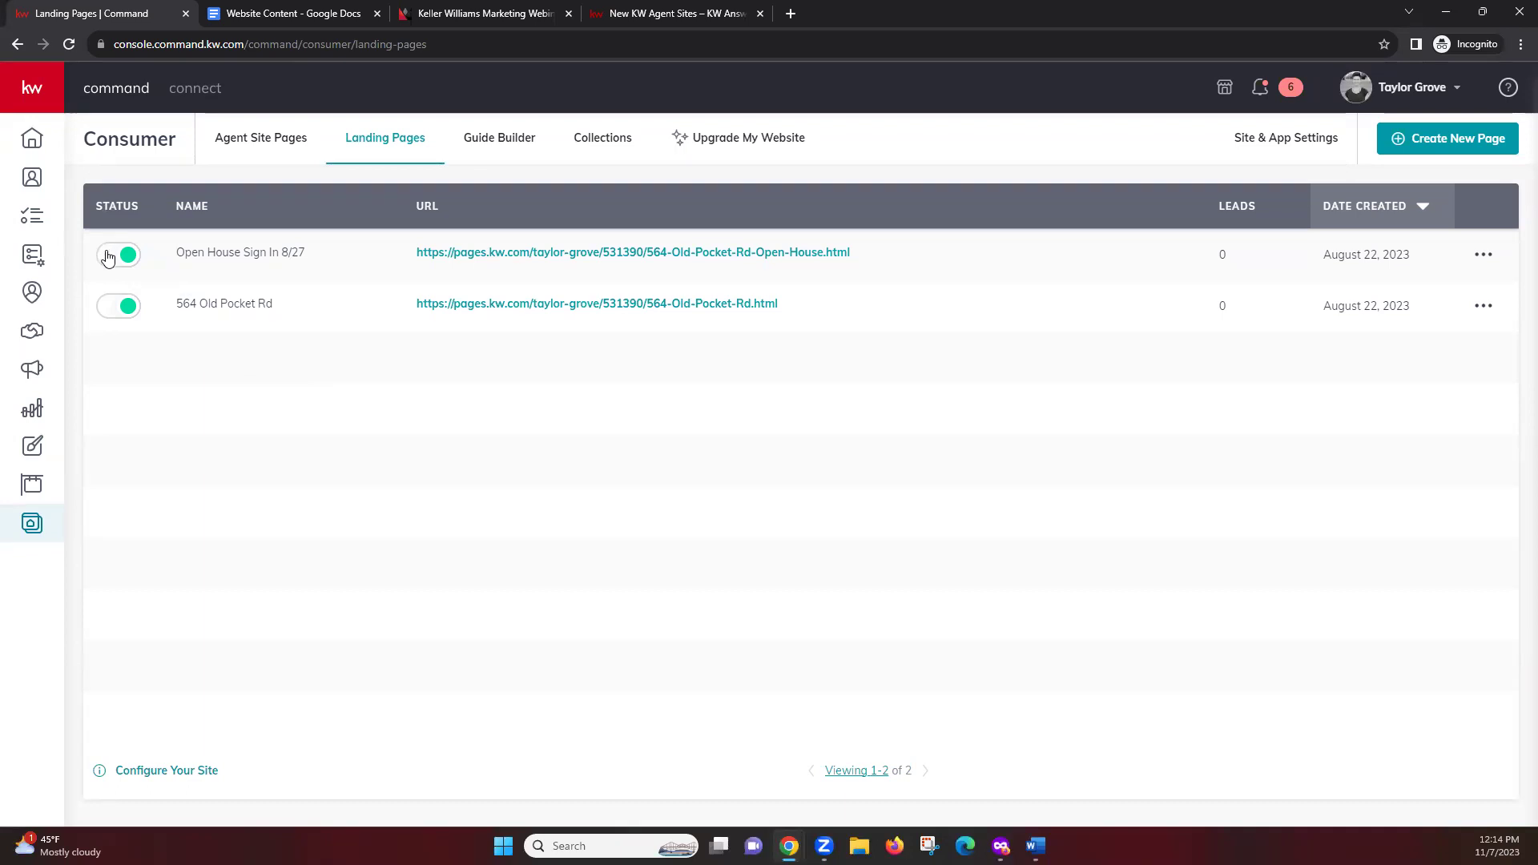
{"action": "left_click", "coordinate": [129, 263]}
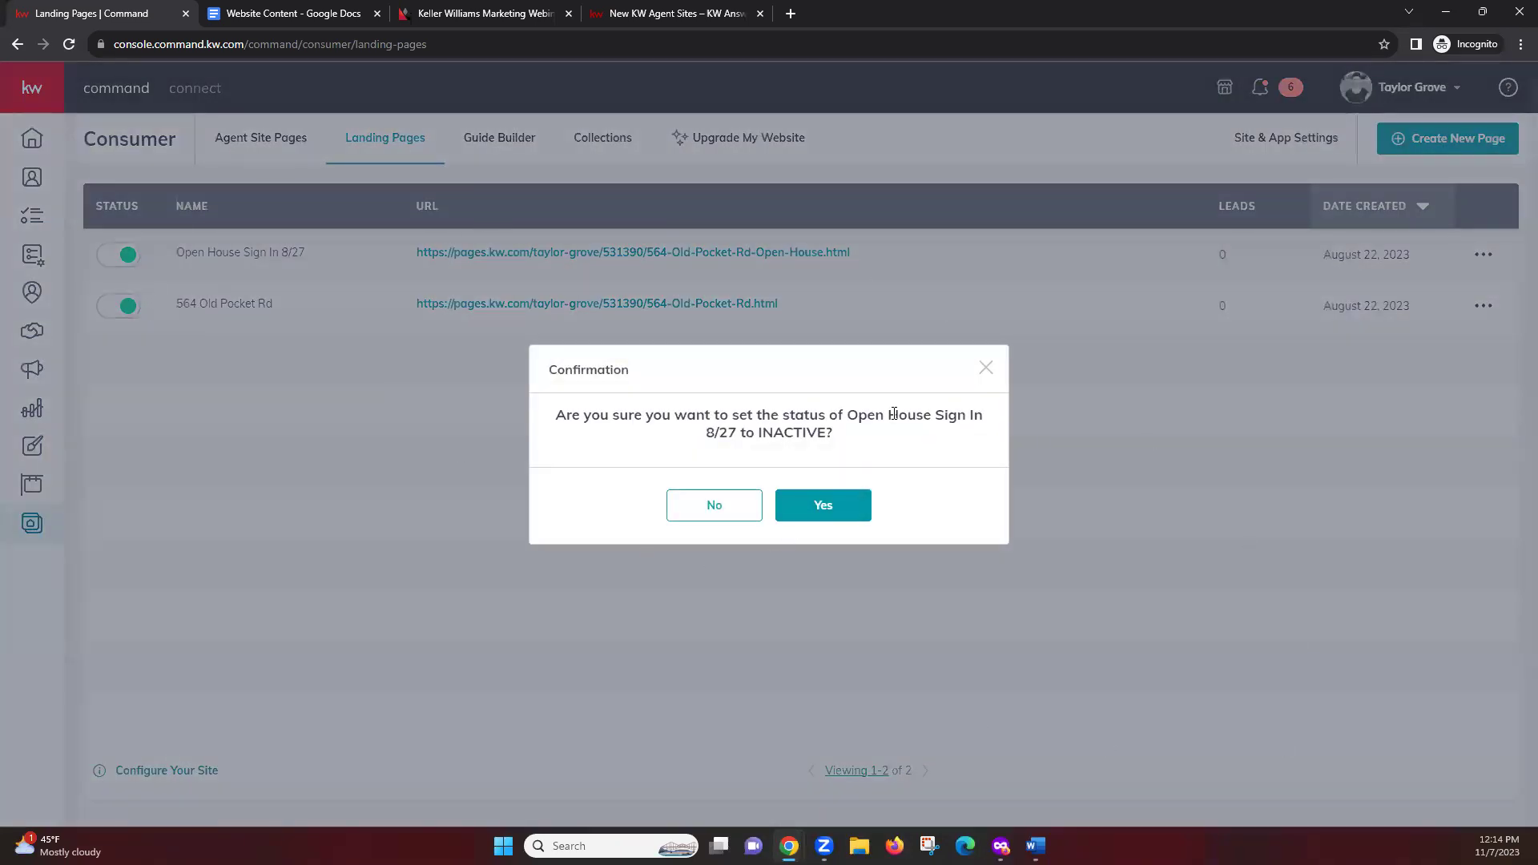
{"action": "left_click", "coordinate": [824, 524]}
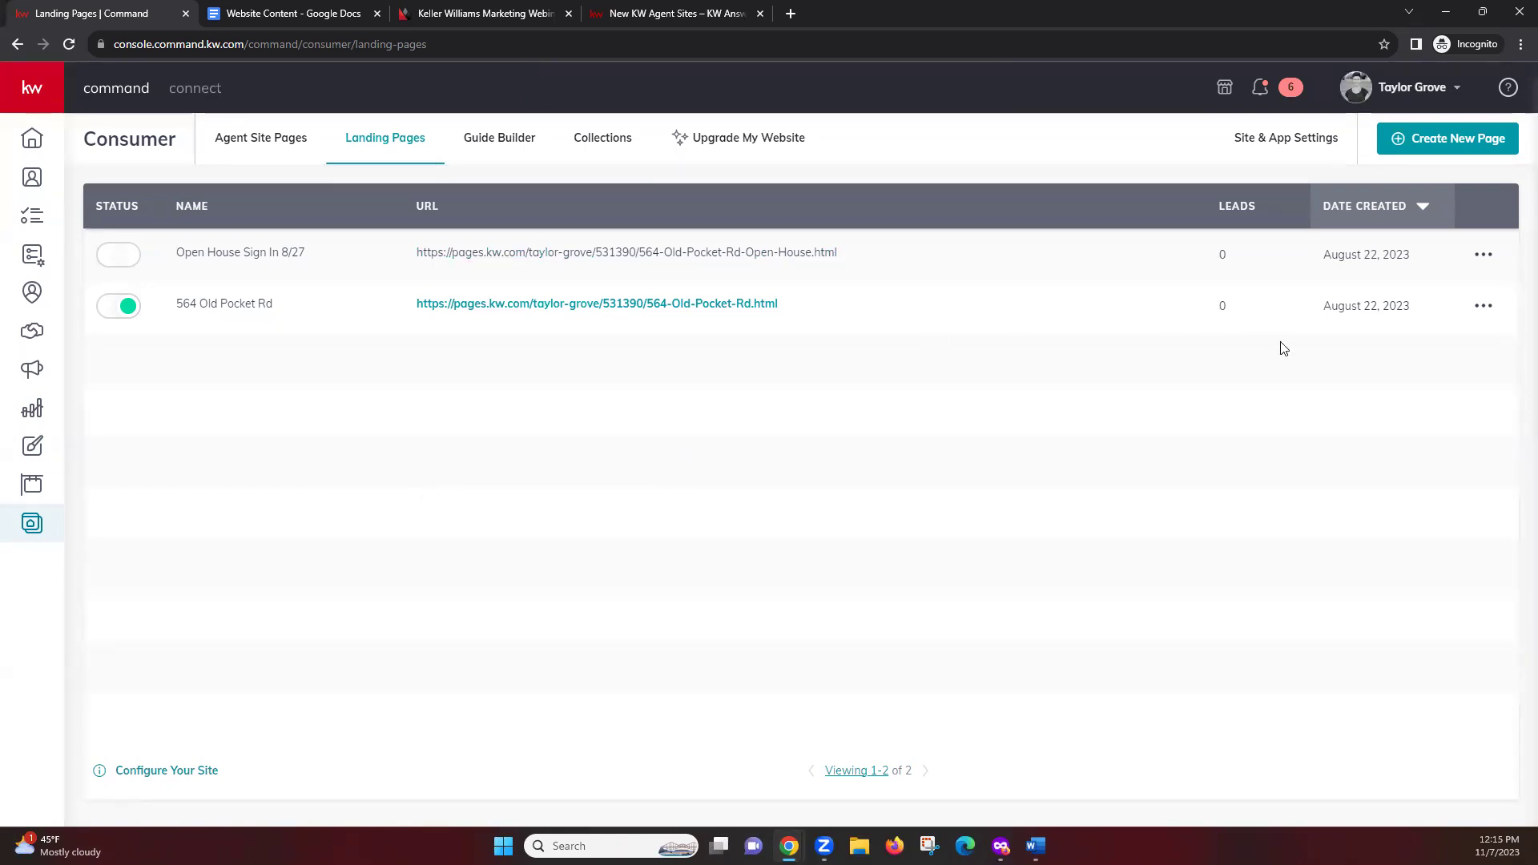
{"action": "left_click", "coordinate": [1483, 308]}
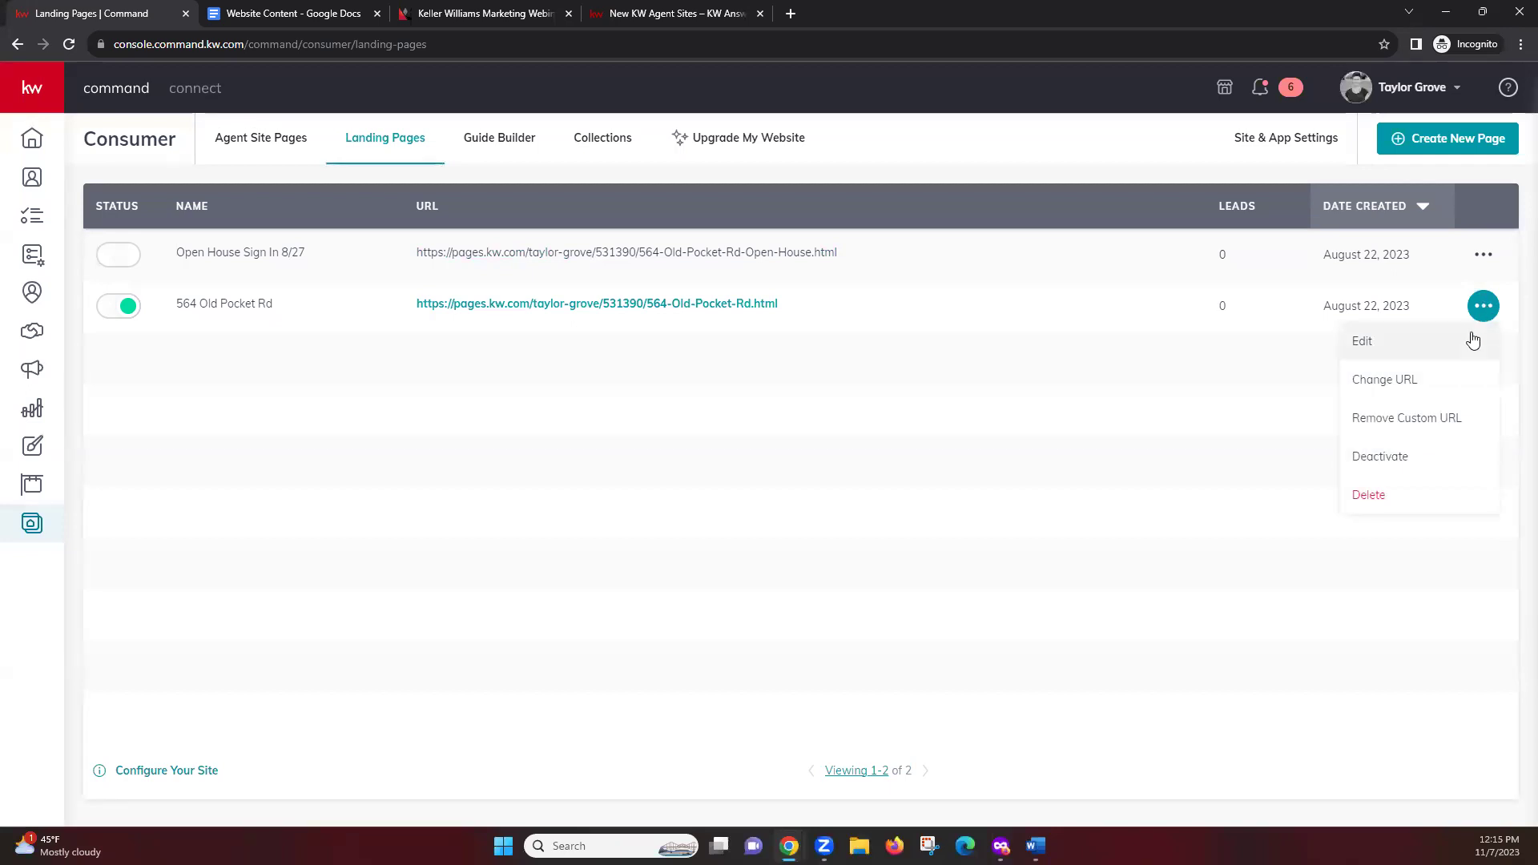
{"action": "left_click", "coordinate": [1370, 460]}
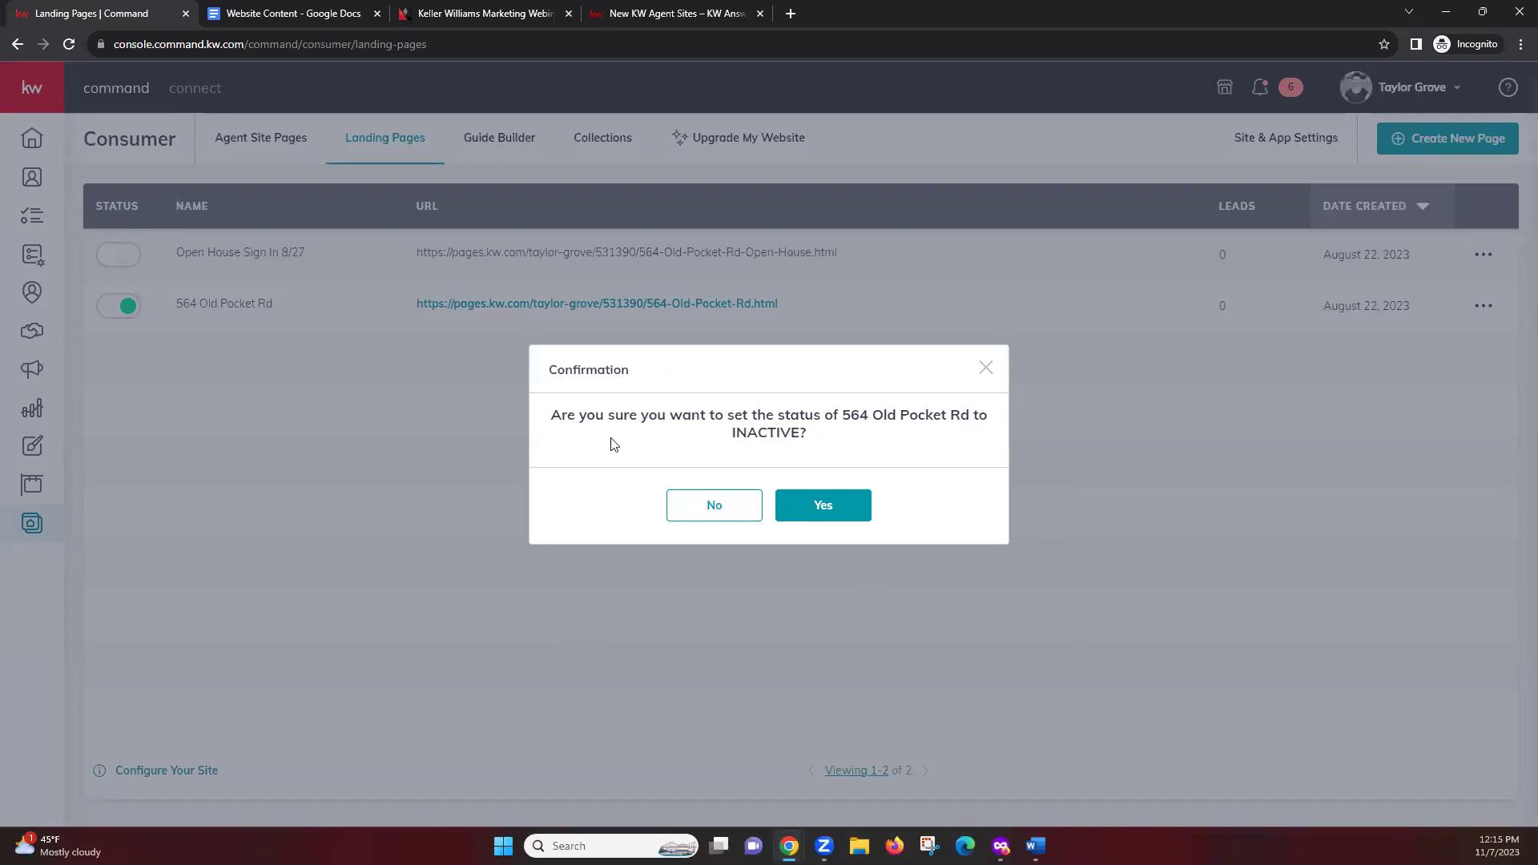
{"action": "left_click", "coordinate": [821, 507]}
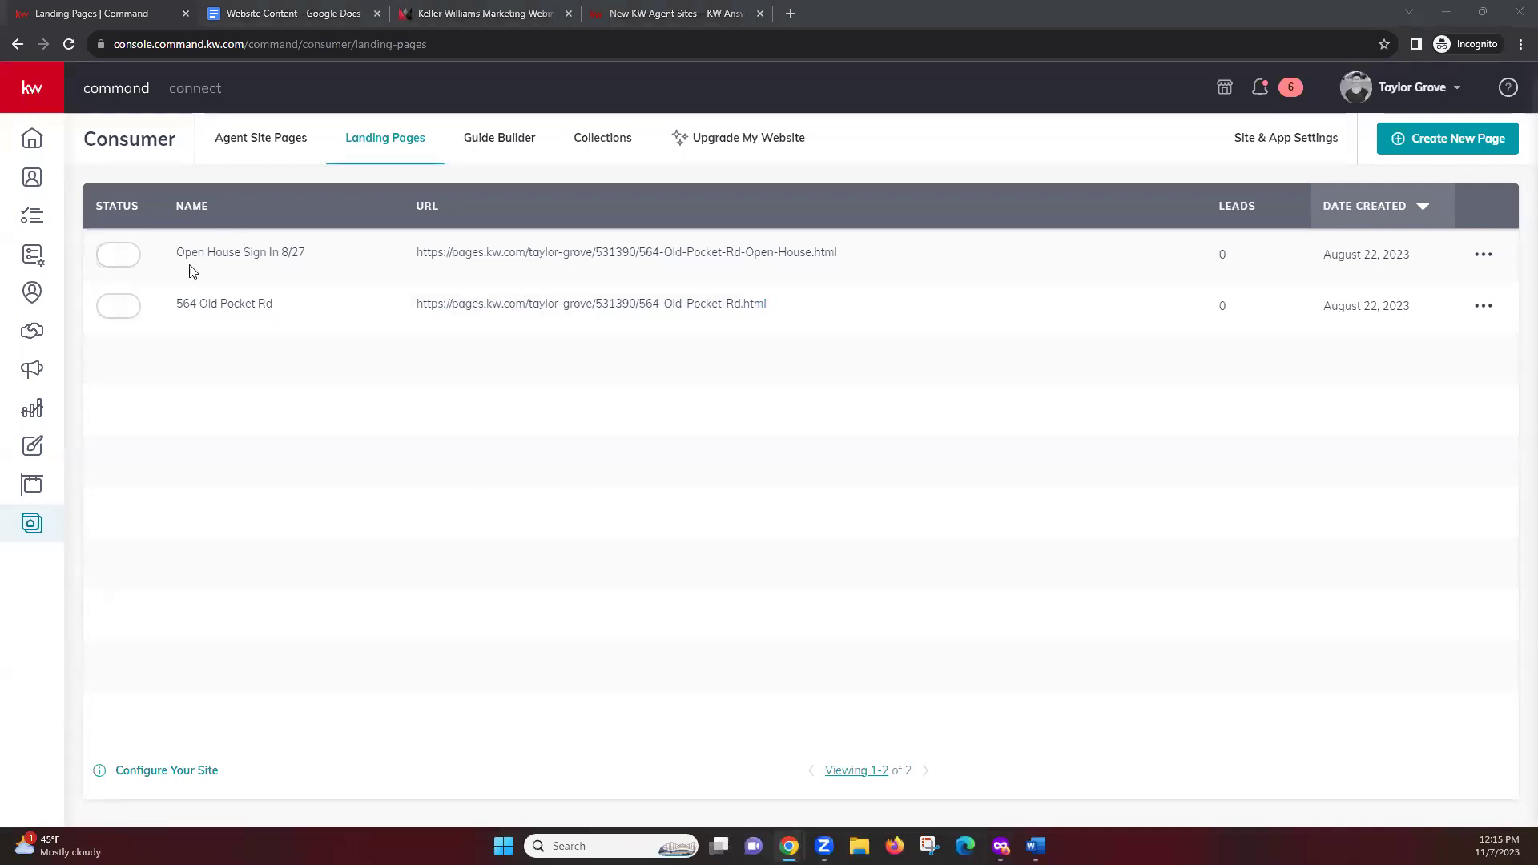
{"action": "left_click", "coordinate": [117, 308]}
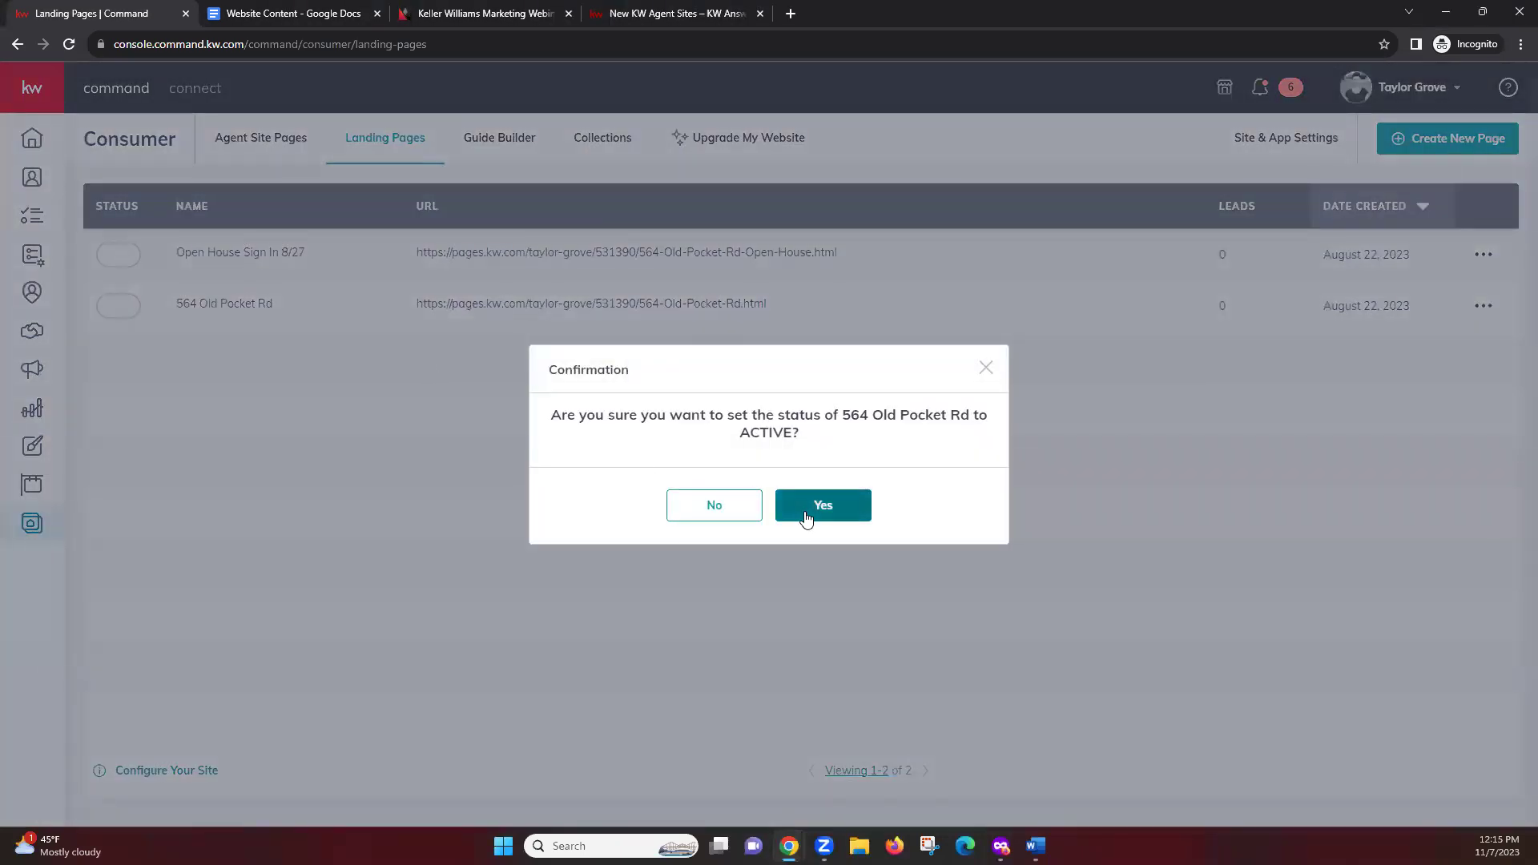
{"action": "left_click", "coordinate": [808, 508]}
{"action": "left_click", "coordinate": [117, 256]}
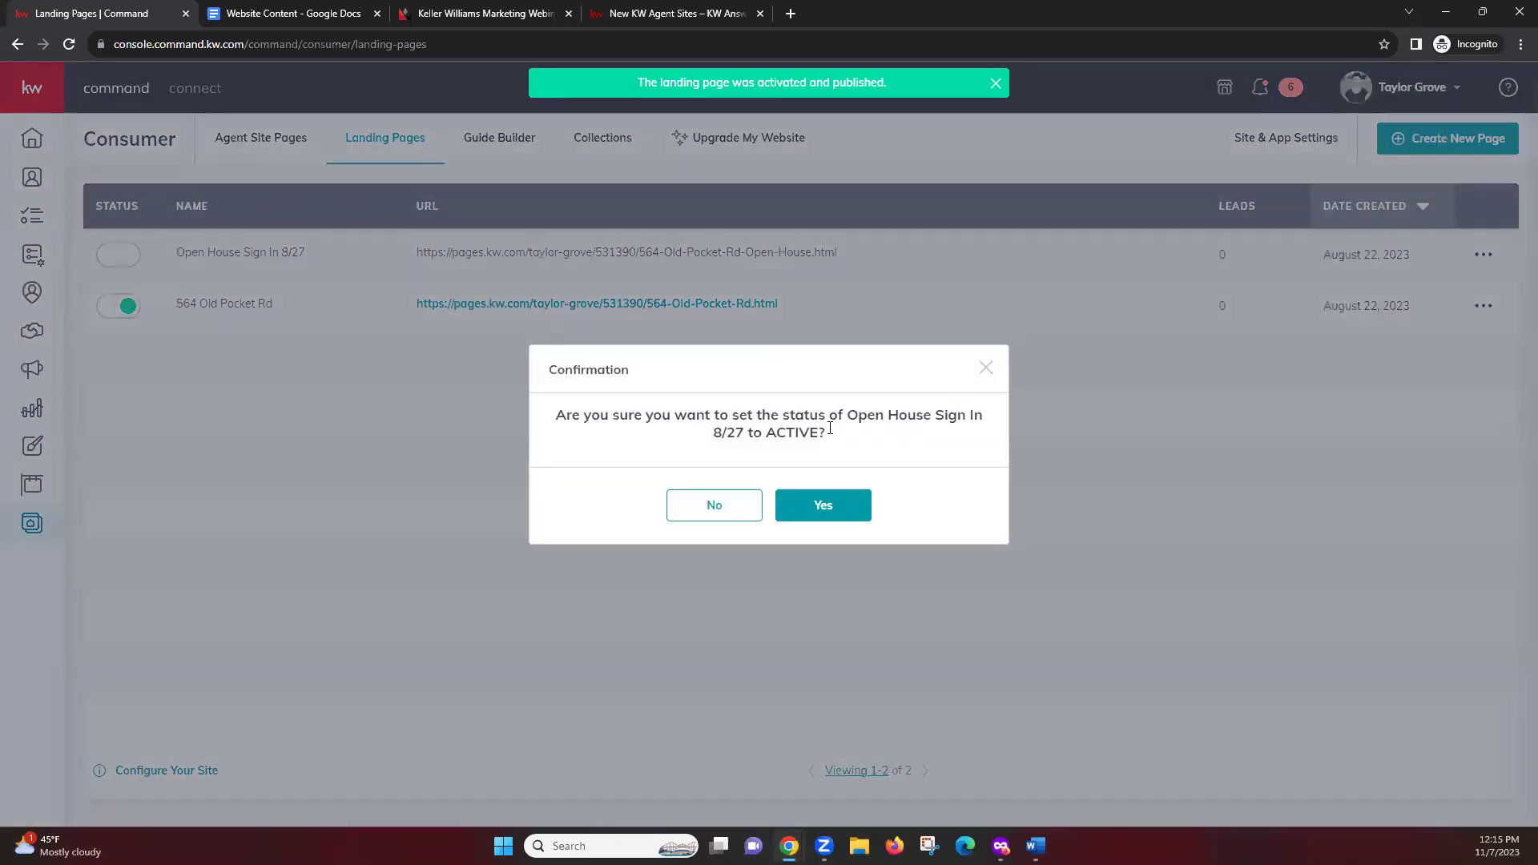
{"action": "left_click", "coordinate": [827, 509]}
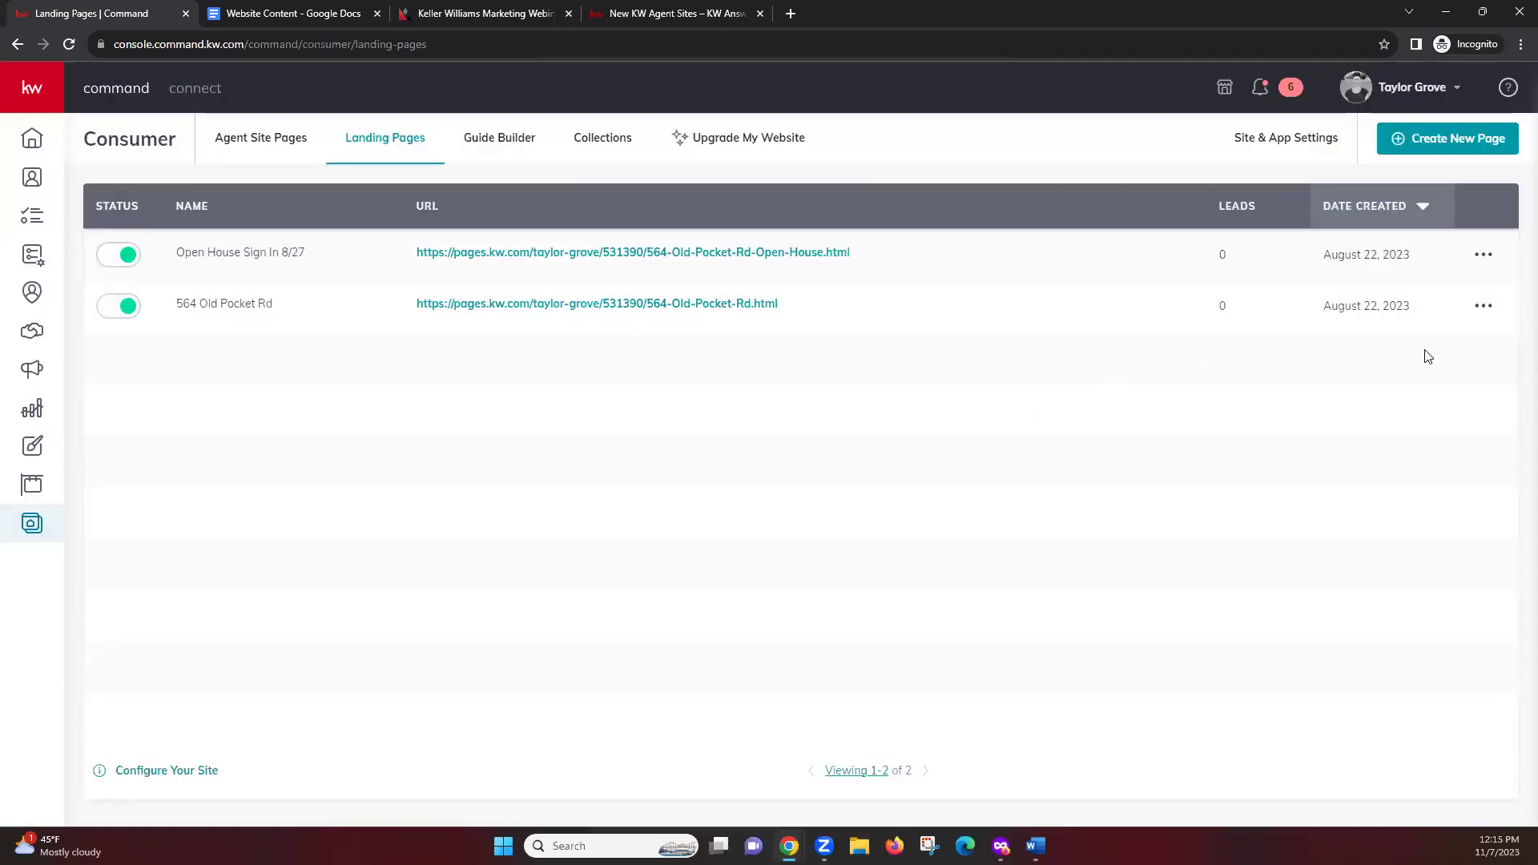
{"action": "left_click", "coordinate": [1483, 308]}
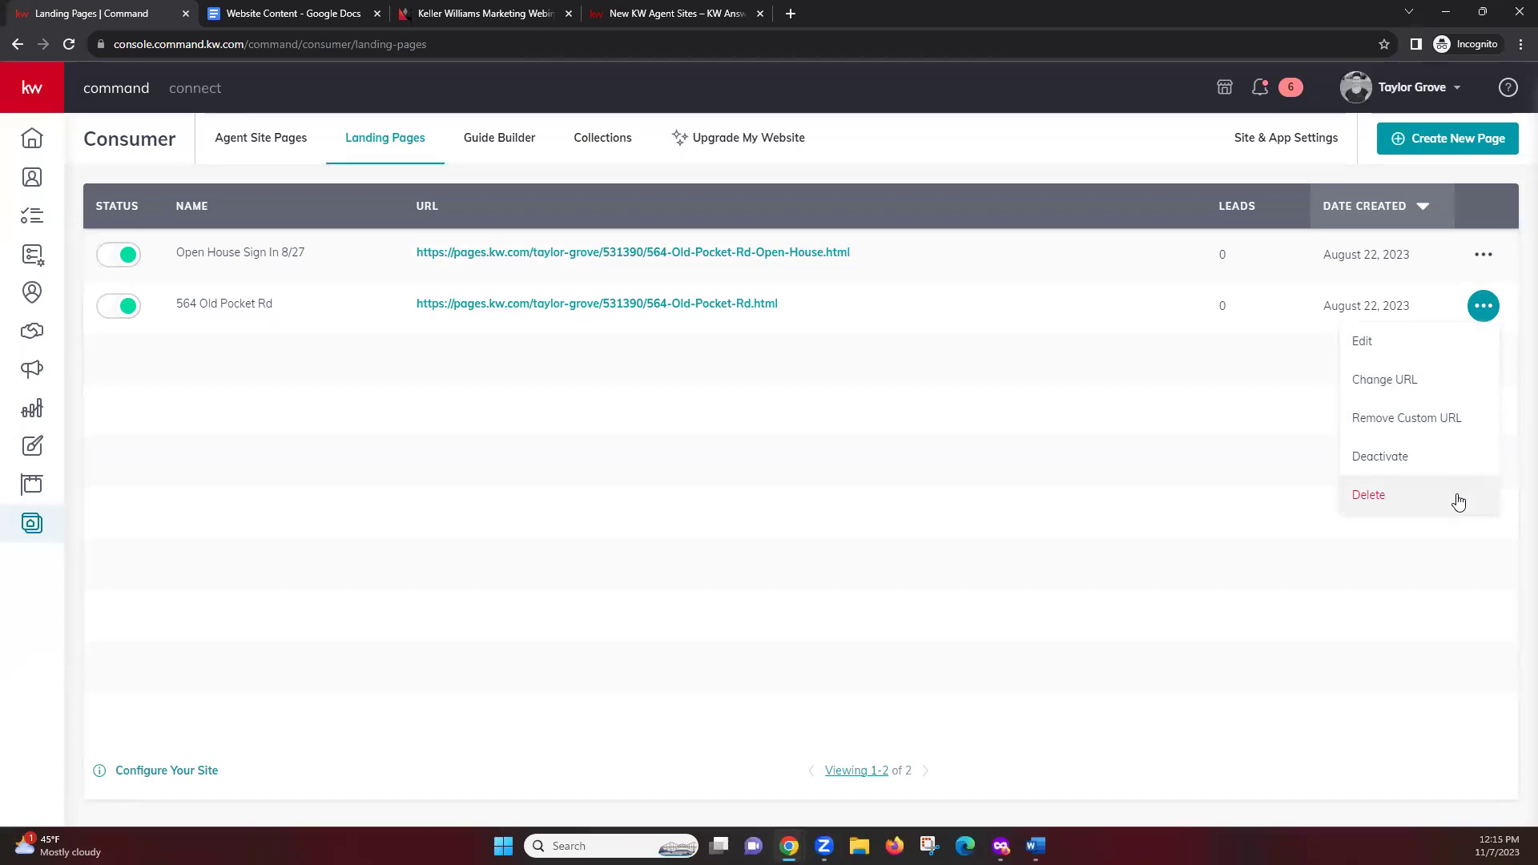
{"action": "left_click", "coordinate": [882, 503]}
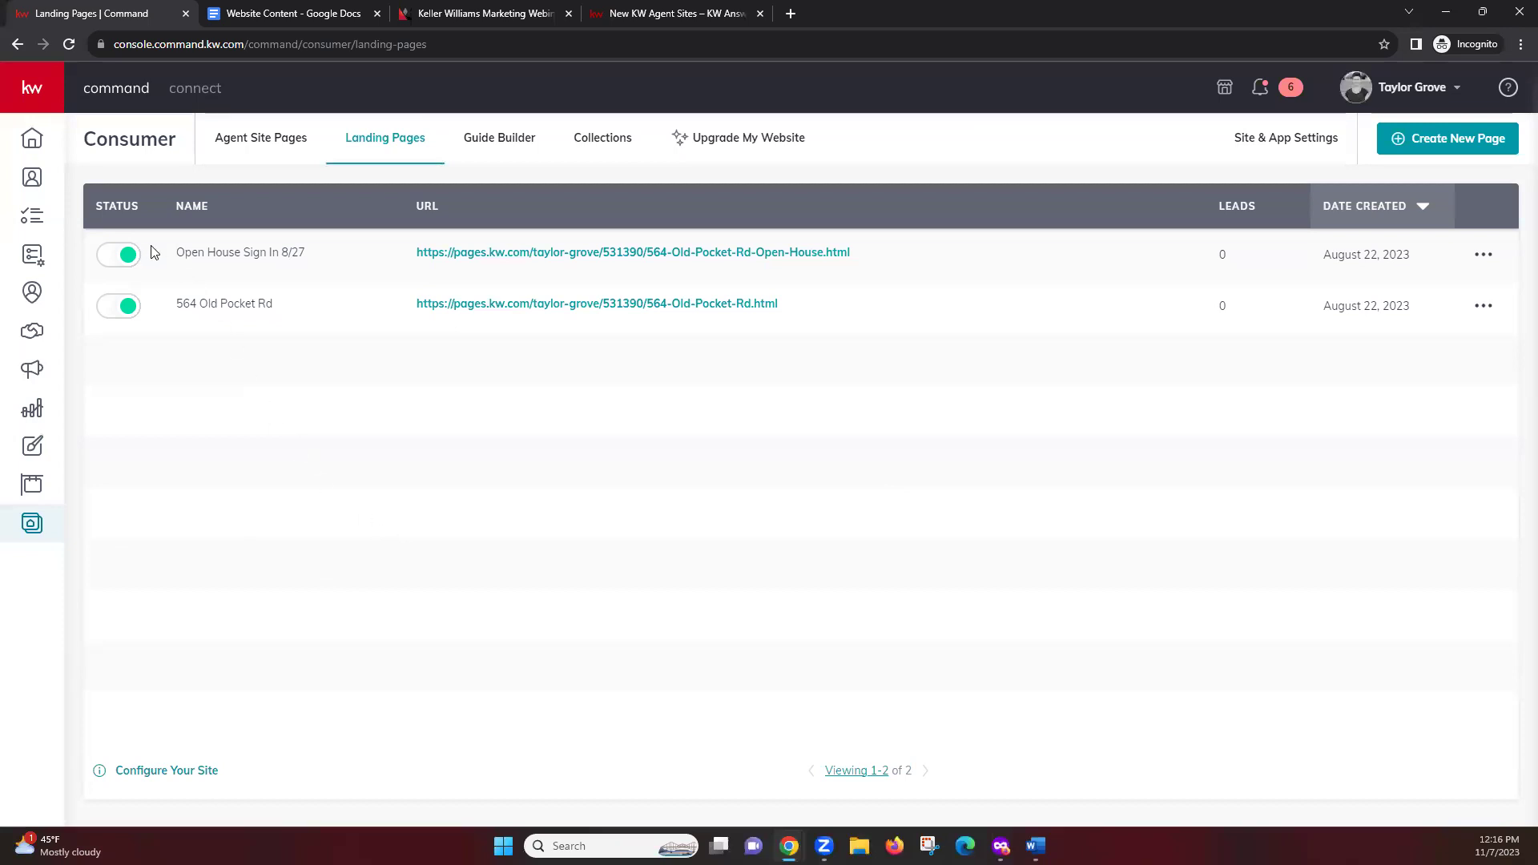
Copy both landing page rows with names, URLs, leads and dates for the Website Content doc
{"action": "left_click_drag", "start_coordinate": [158, 245], "coordinate": [1511, 370]}
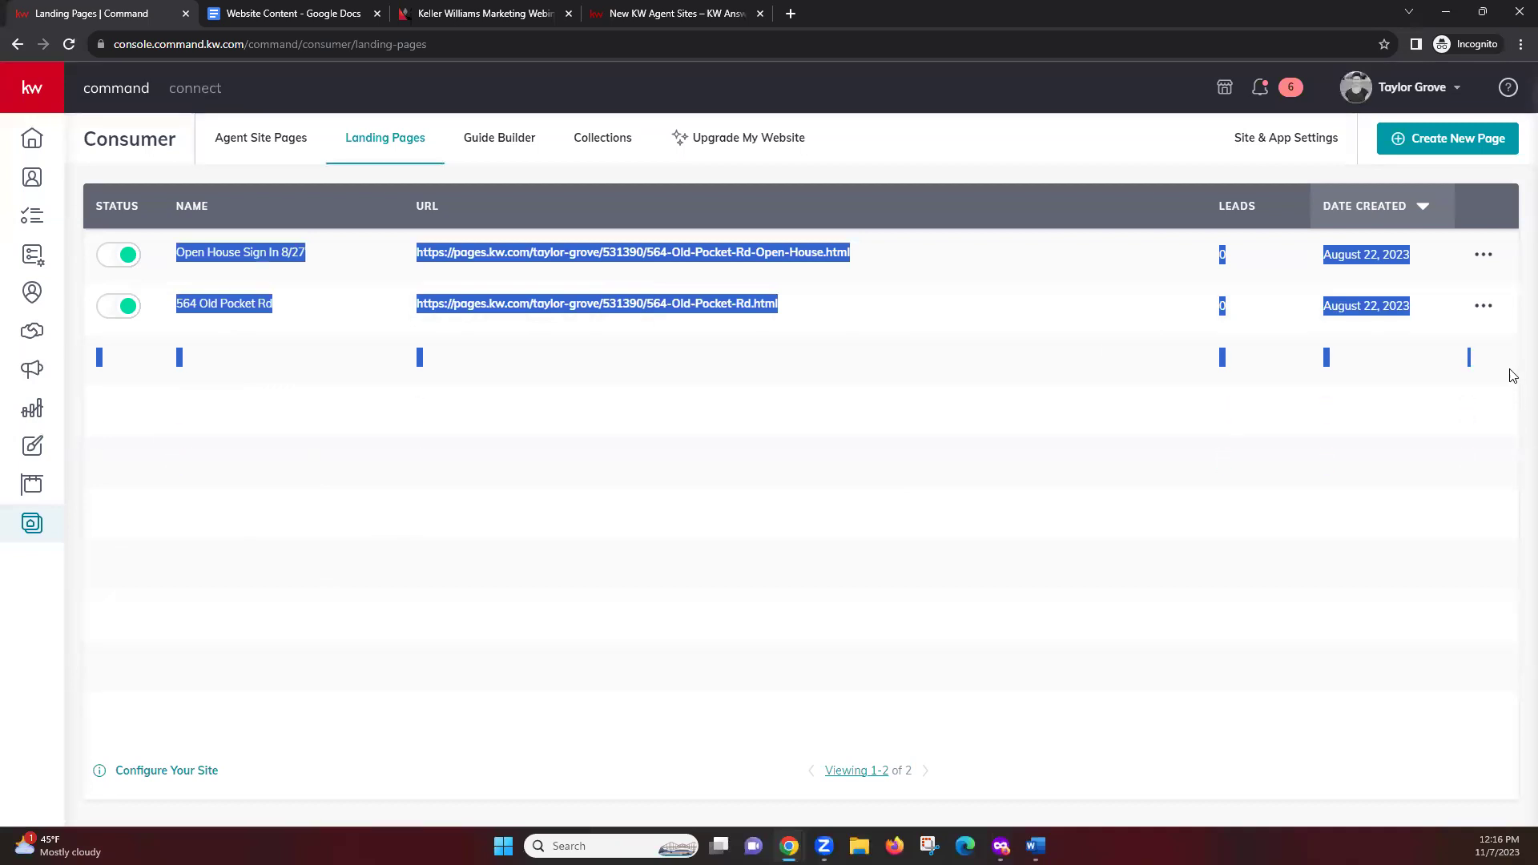
{"action": "right_click", "coordinate": [545, 308]}
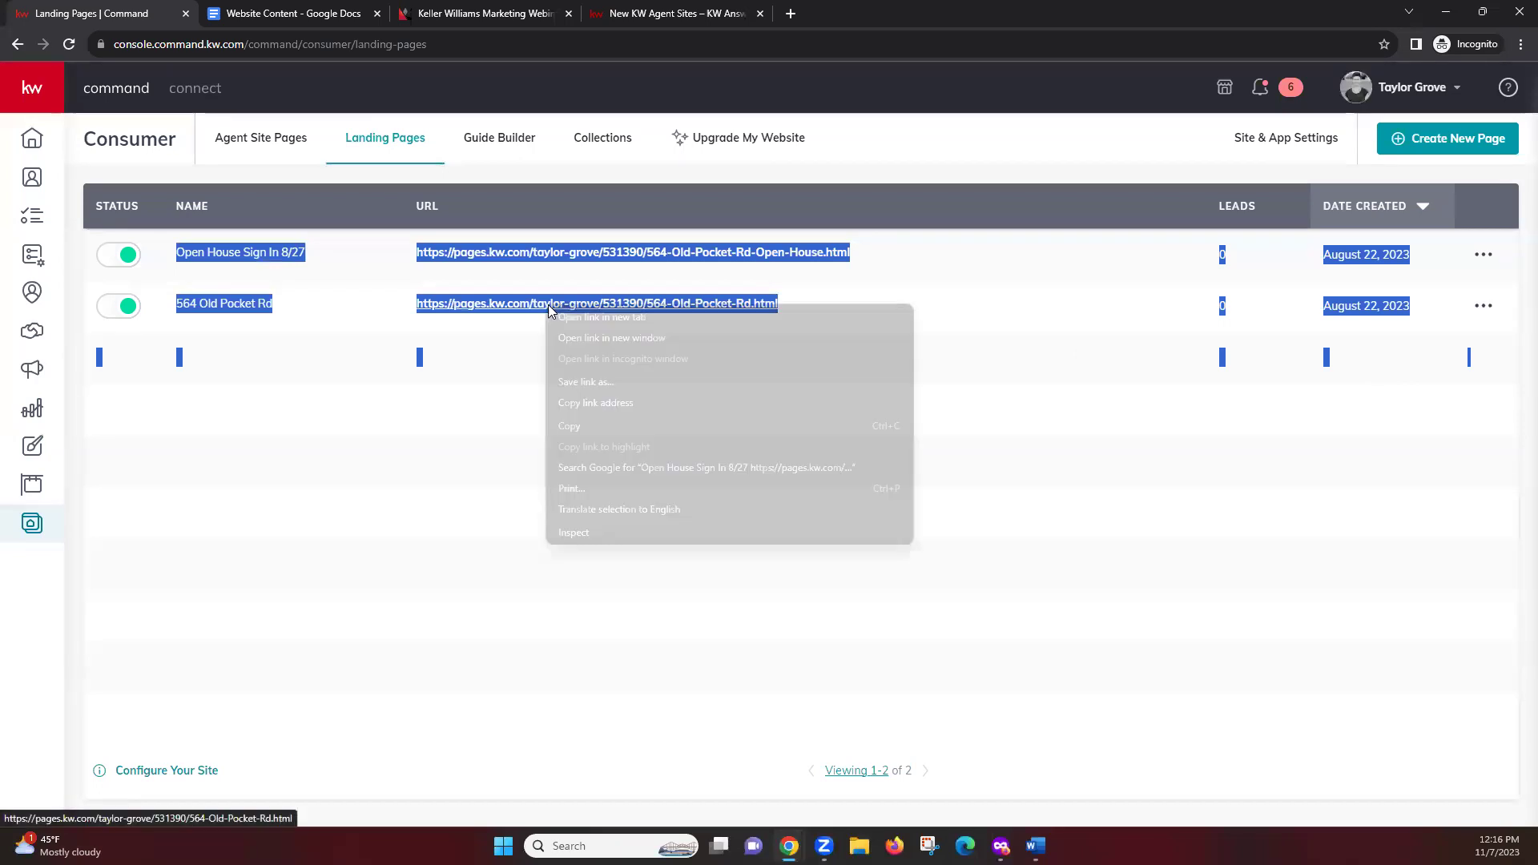
{"action": "left_click", "coordinate": [587, 434]}
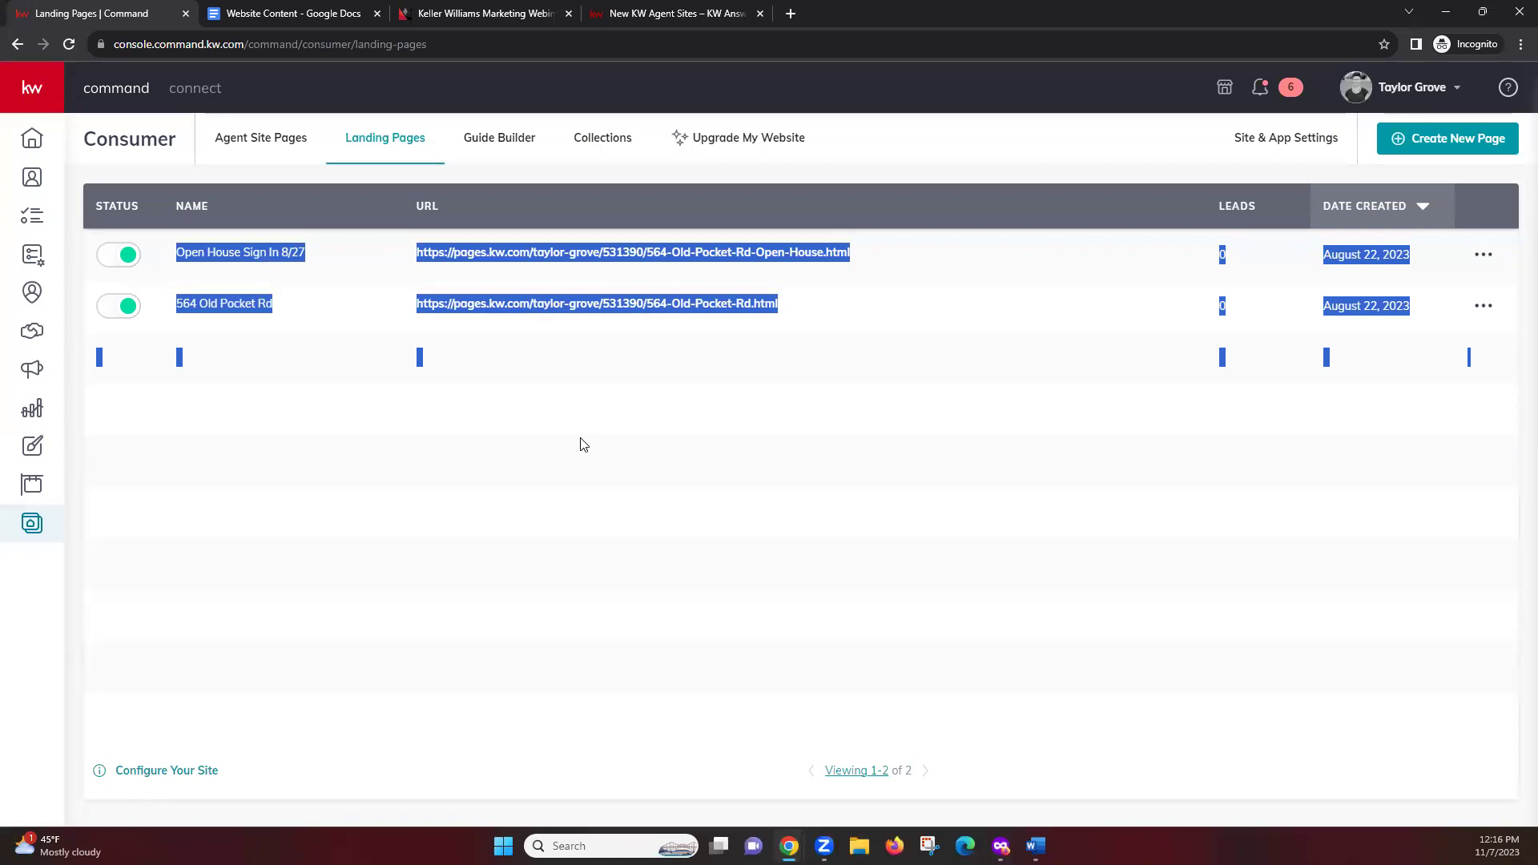
{"action": "left_click", "coordinate": [315, 12]}
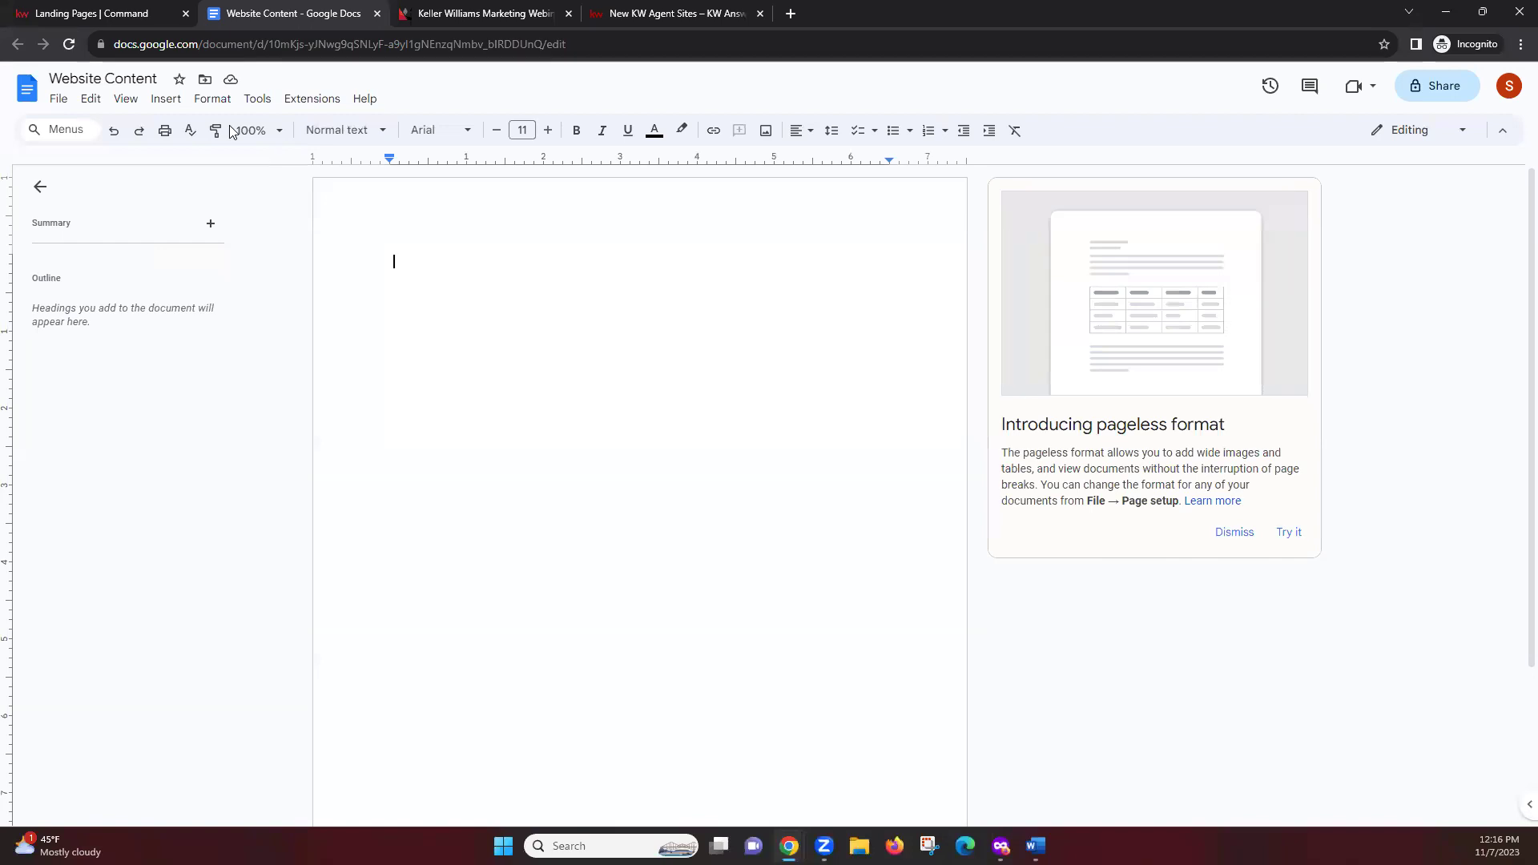
Paste both landing pages' names, pages.kw.com URLs, leads and dates into the document body
{"action": "left_click", "coordinate": [73, 78]}
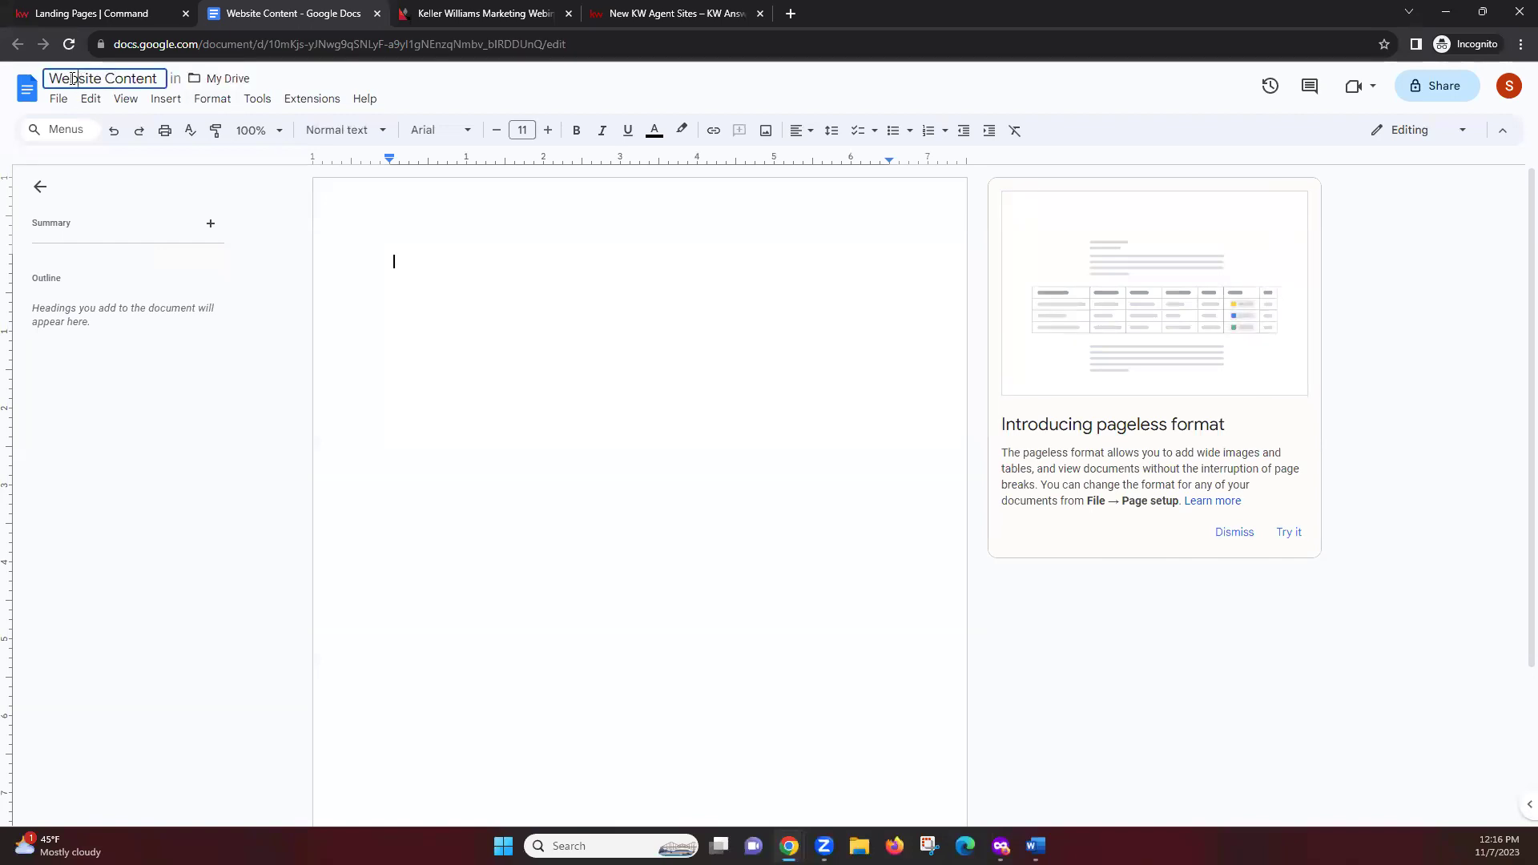
{"action": "left_click", "coordinate": [453, 266]}
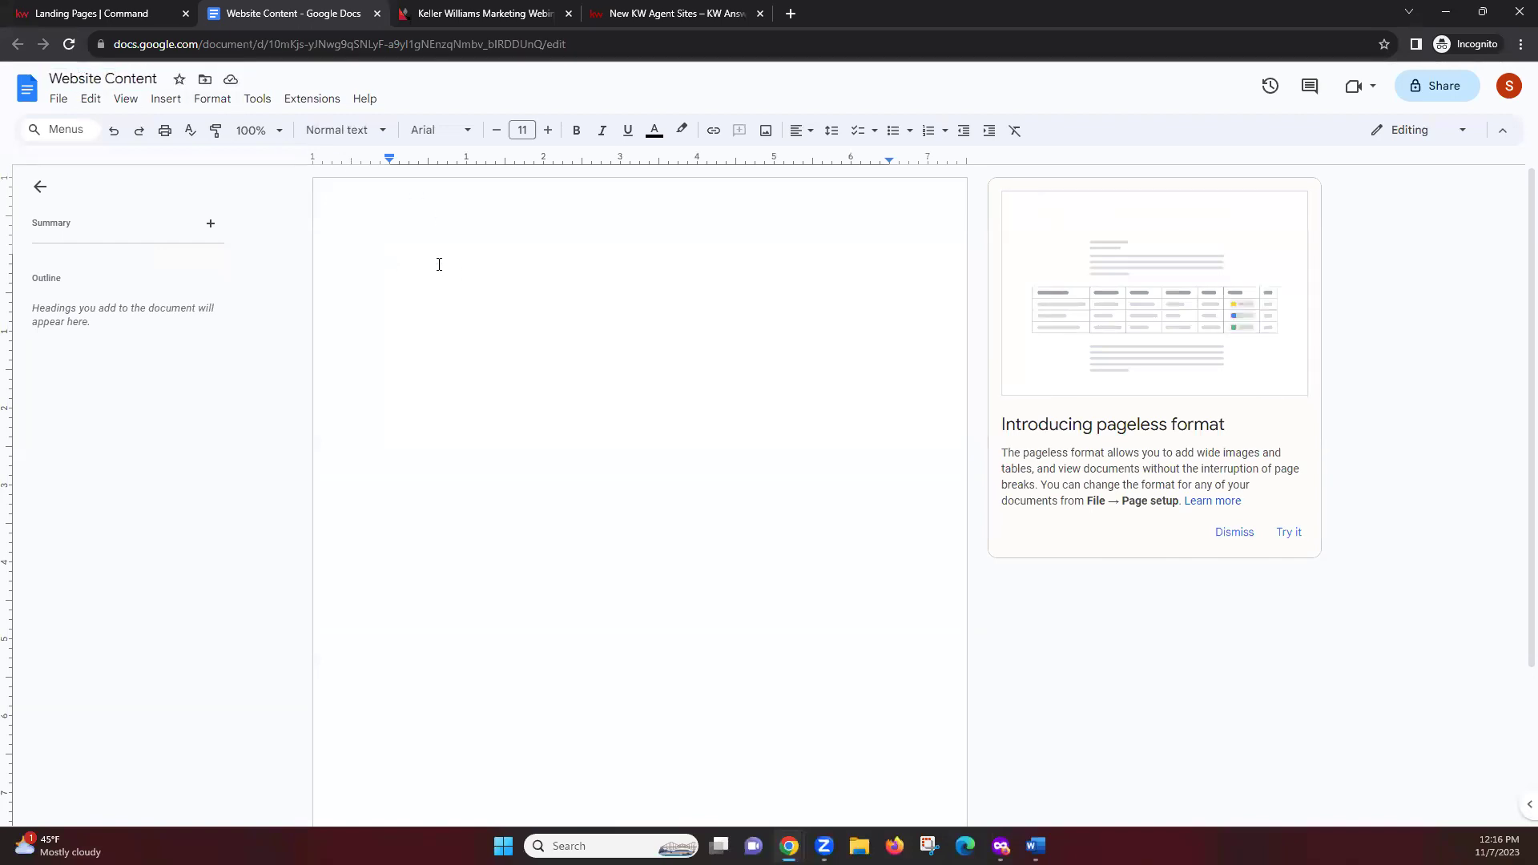
{"action": "right_click", "coordinate": [438, 264]}
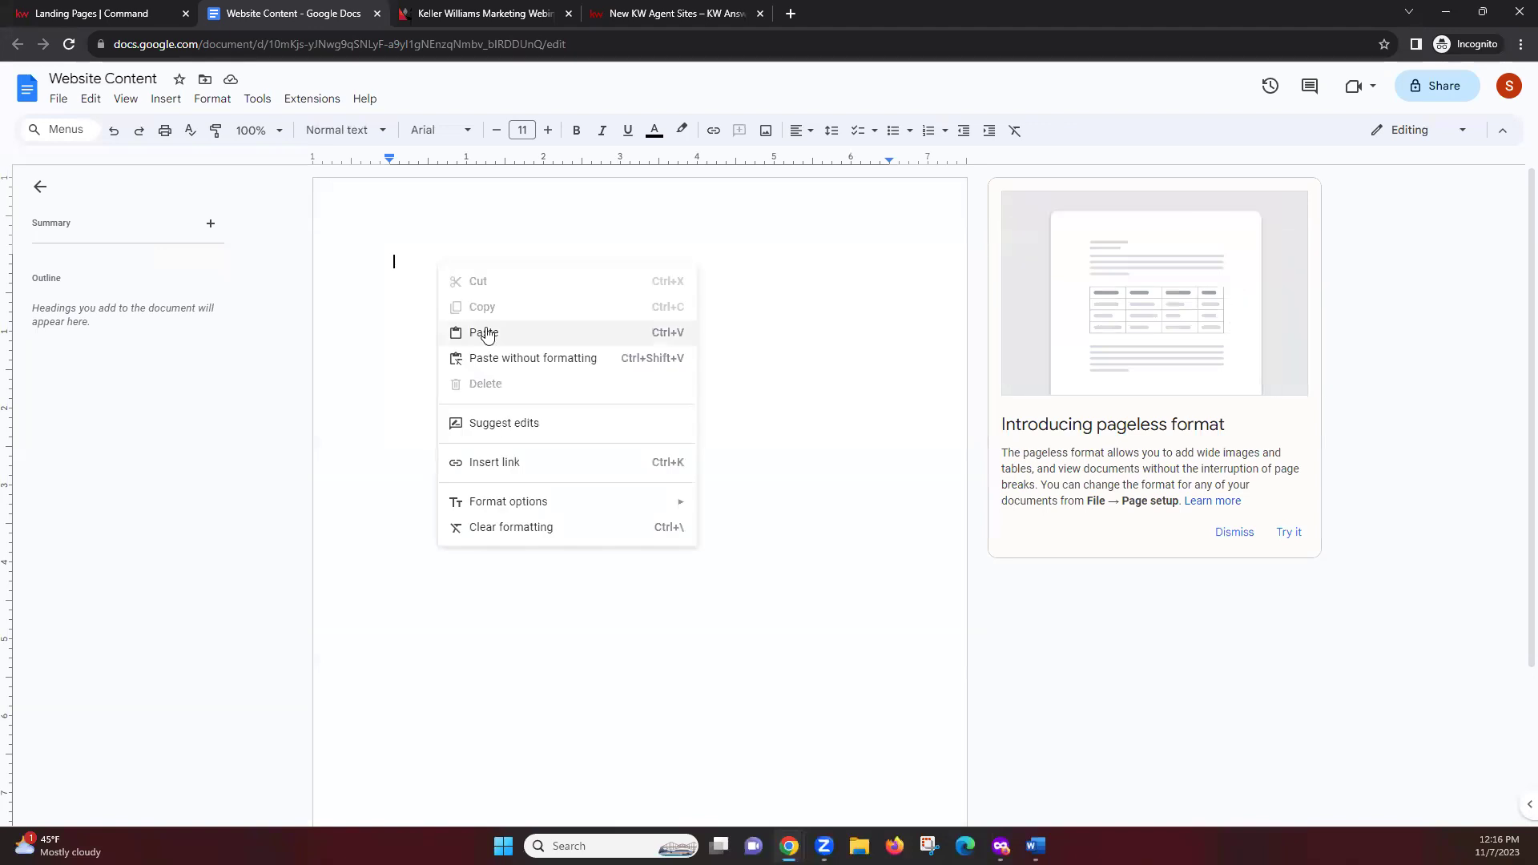
{"action": "left_click", "coordinate": [415, 259]}
{"action": "key", "text": "ctrl+v"}
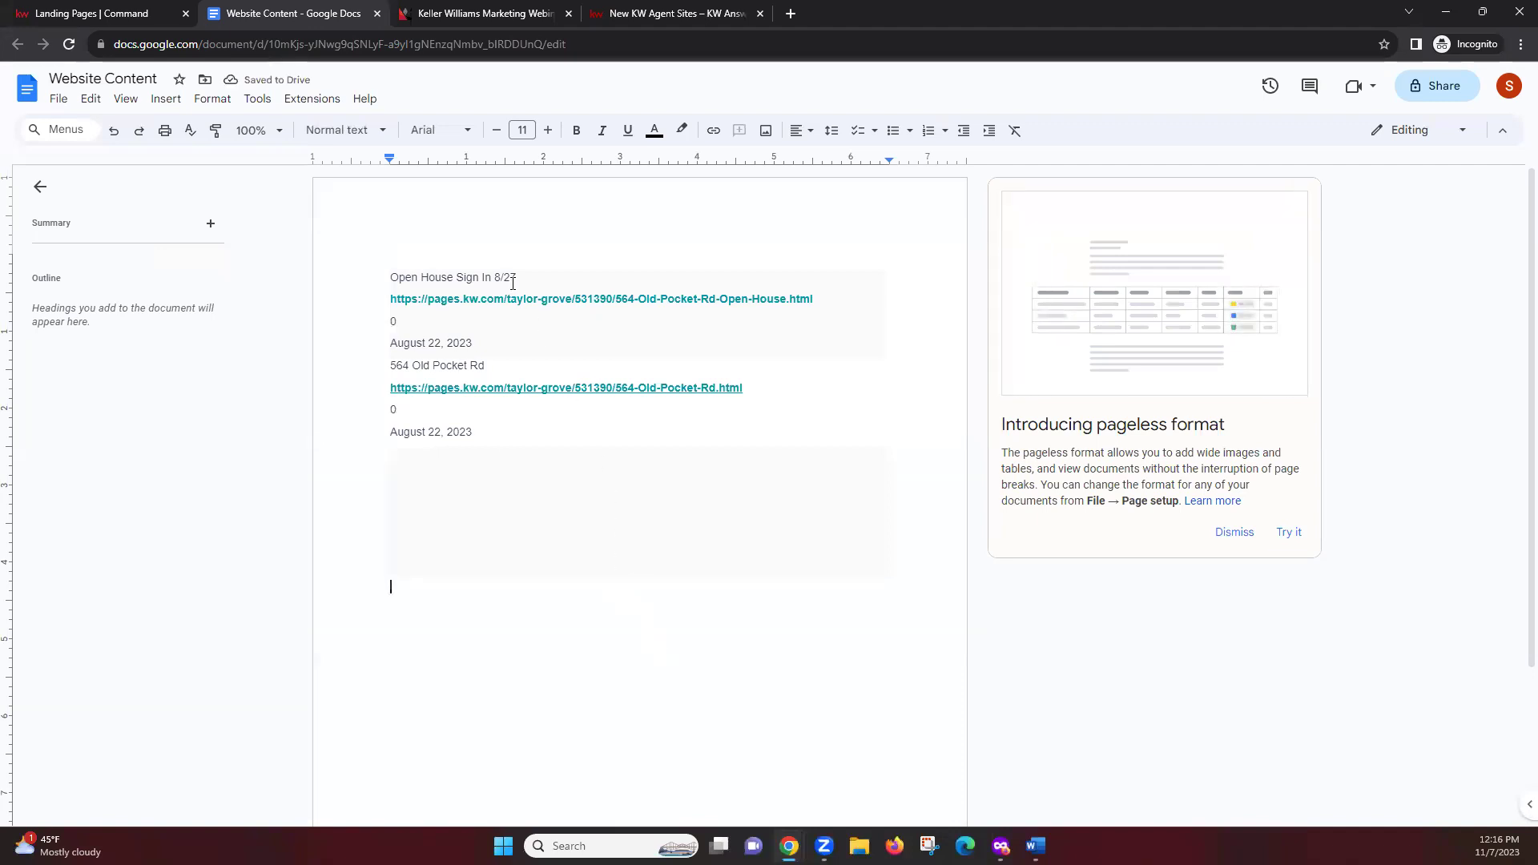
{"action": "left_click", "coordinate": [671, 313]}
{"action": "left_click", "coordinate": [724, 343]}
{"action": "left_click", "coordinate": [394, 342]}
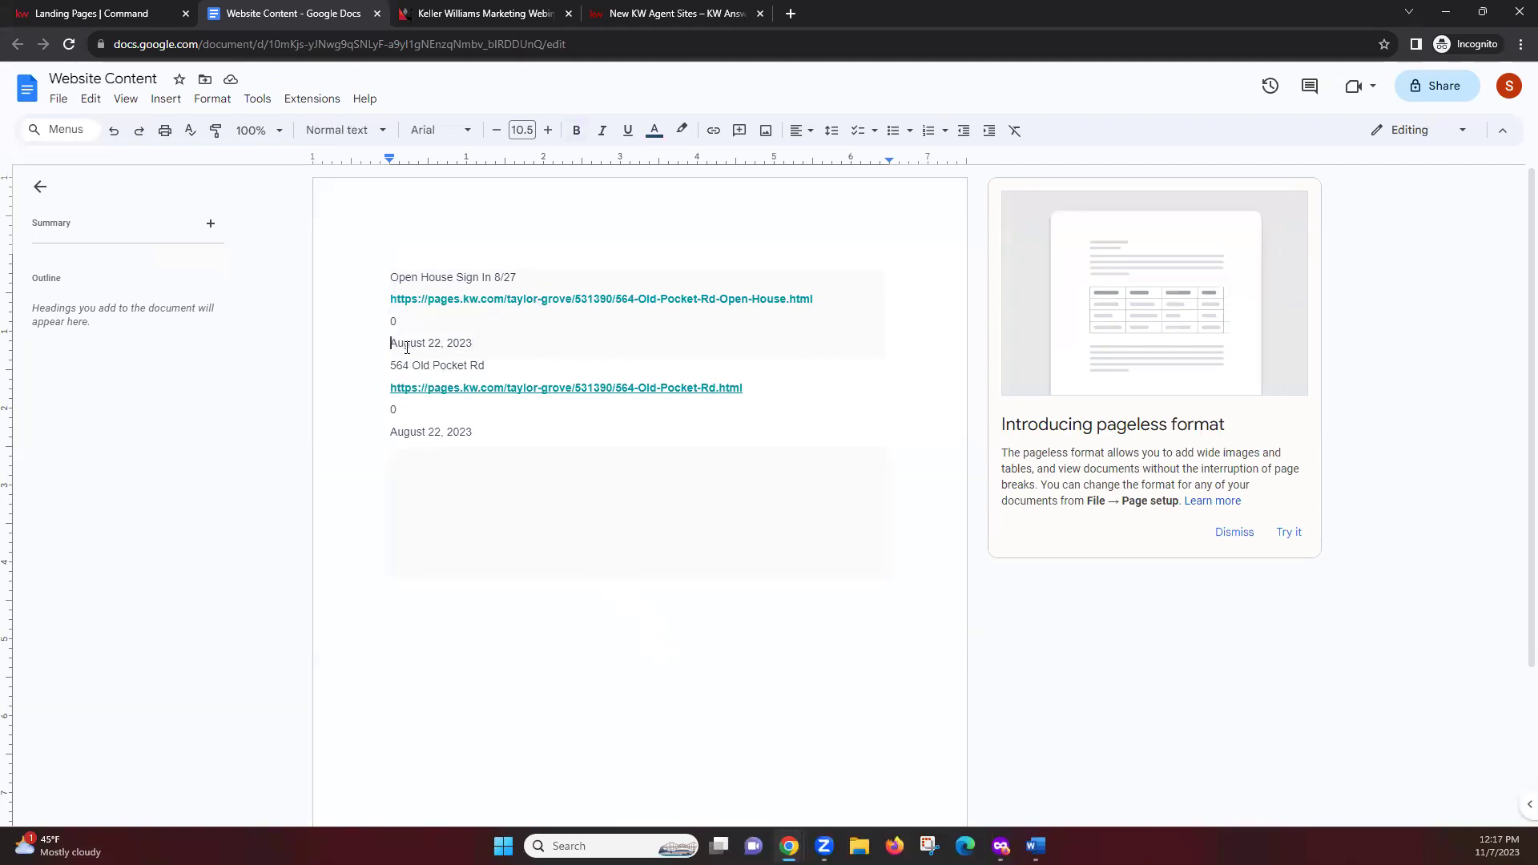
{"action": "left_click", "coordinate": [562, 659]}
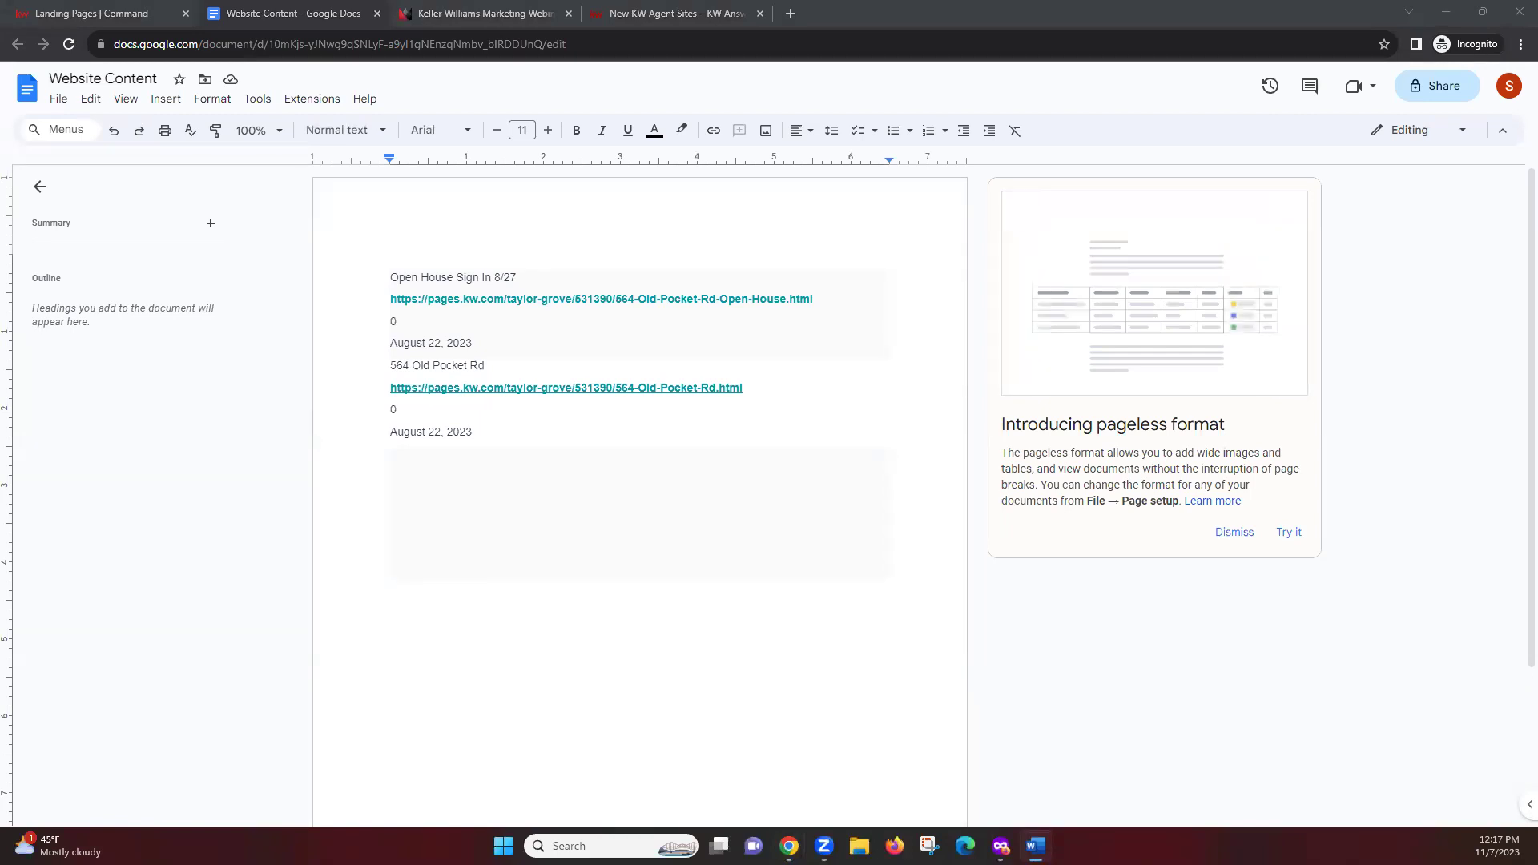
Check the pasted landing page URLs, leaving the cursor on the empty line below
{"action": "left_click", "coordinate": [645, 484]}
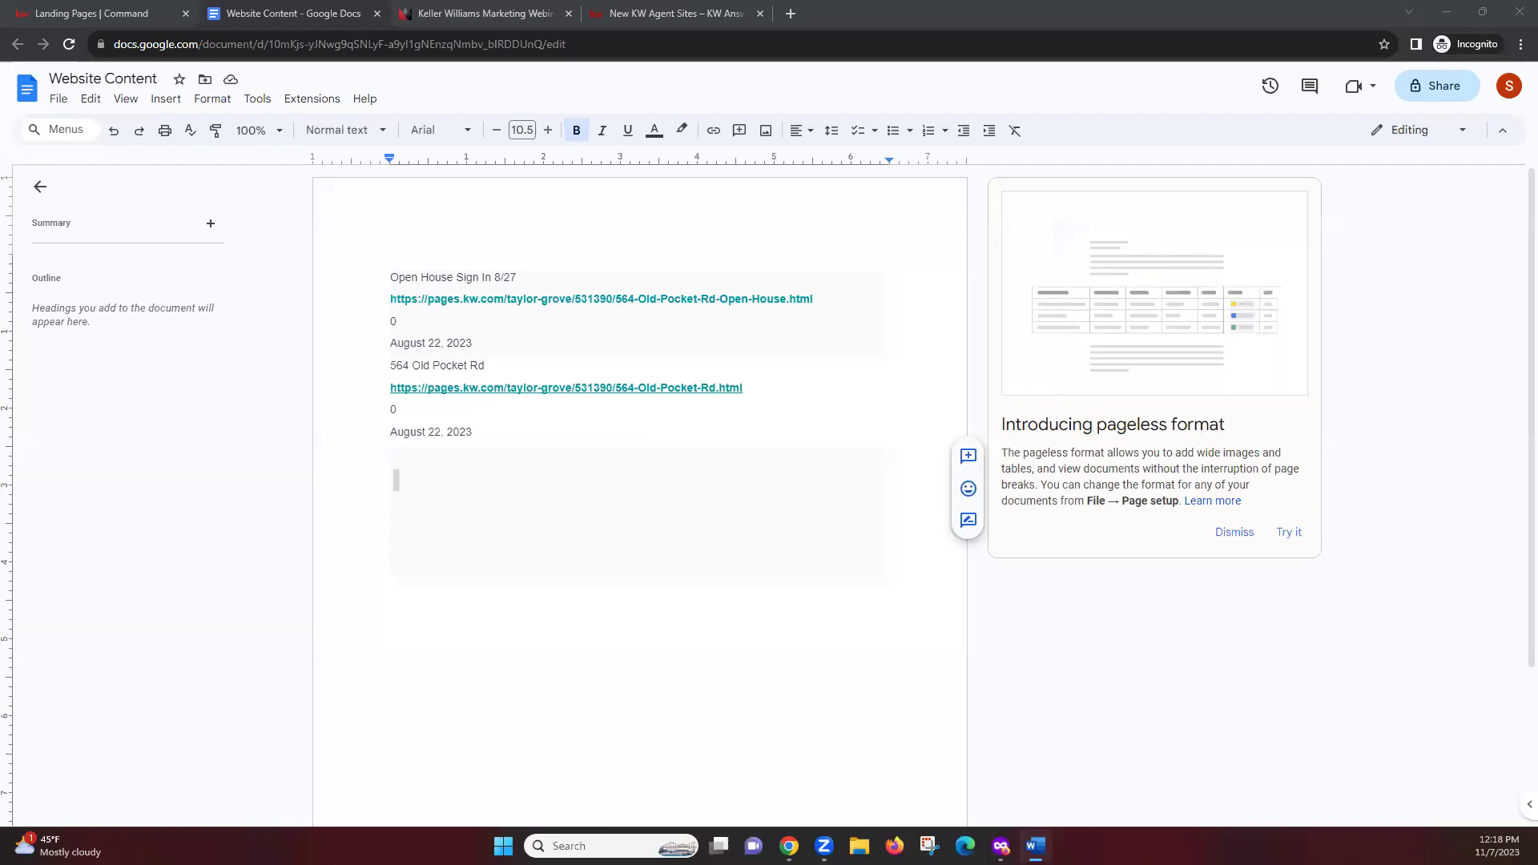
{"action": "left_click", "coordinate": [581, 387]}
{"action": "left_click", "coordinate": [782, 388]}
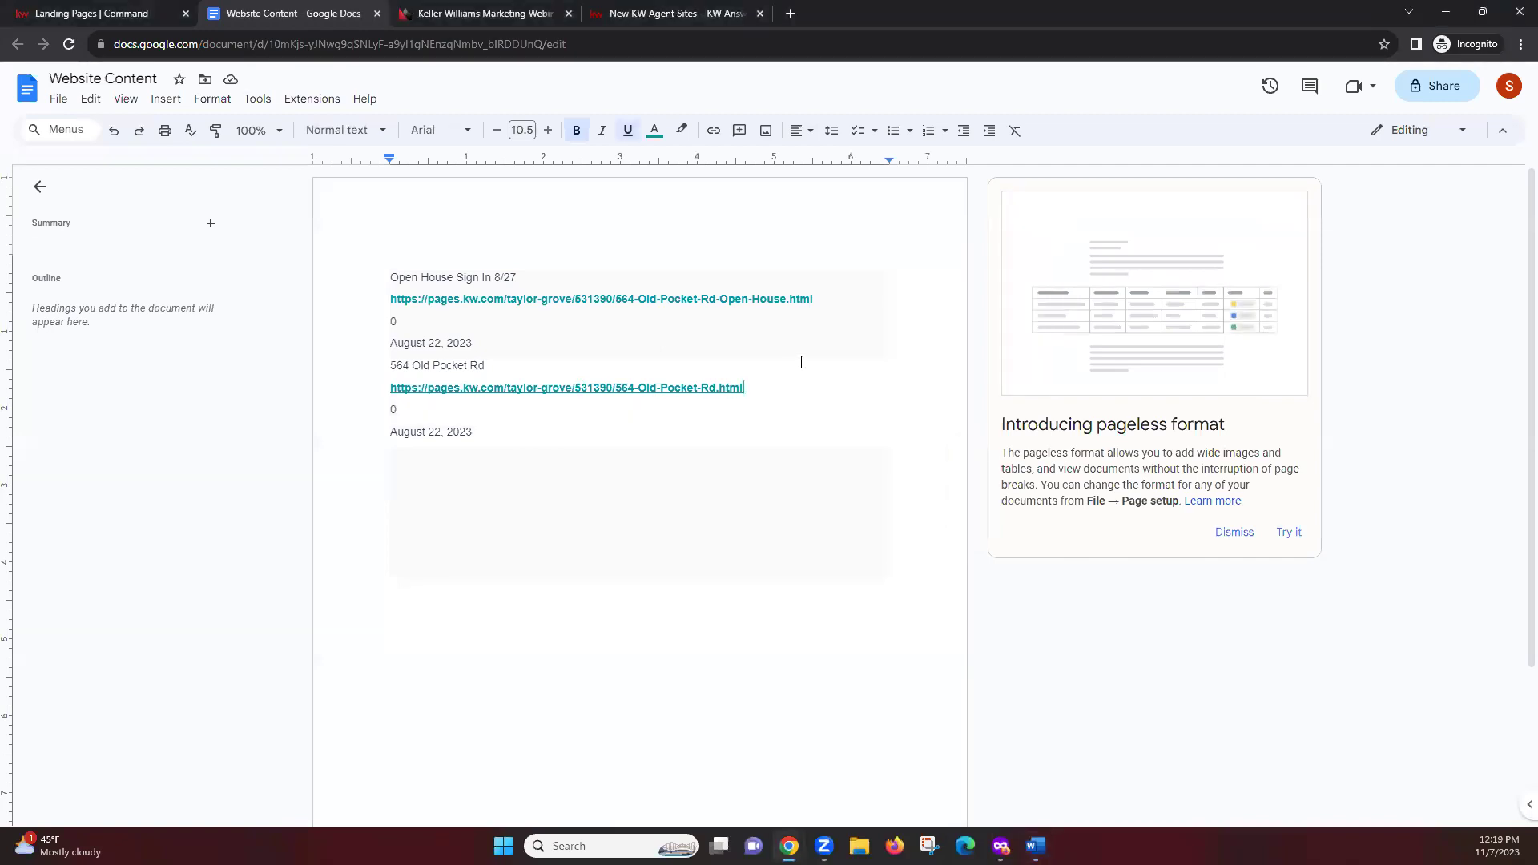
{"action": "left_click", "coordinate": [839, 298]}
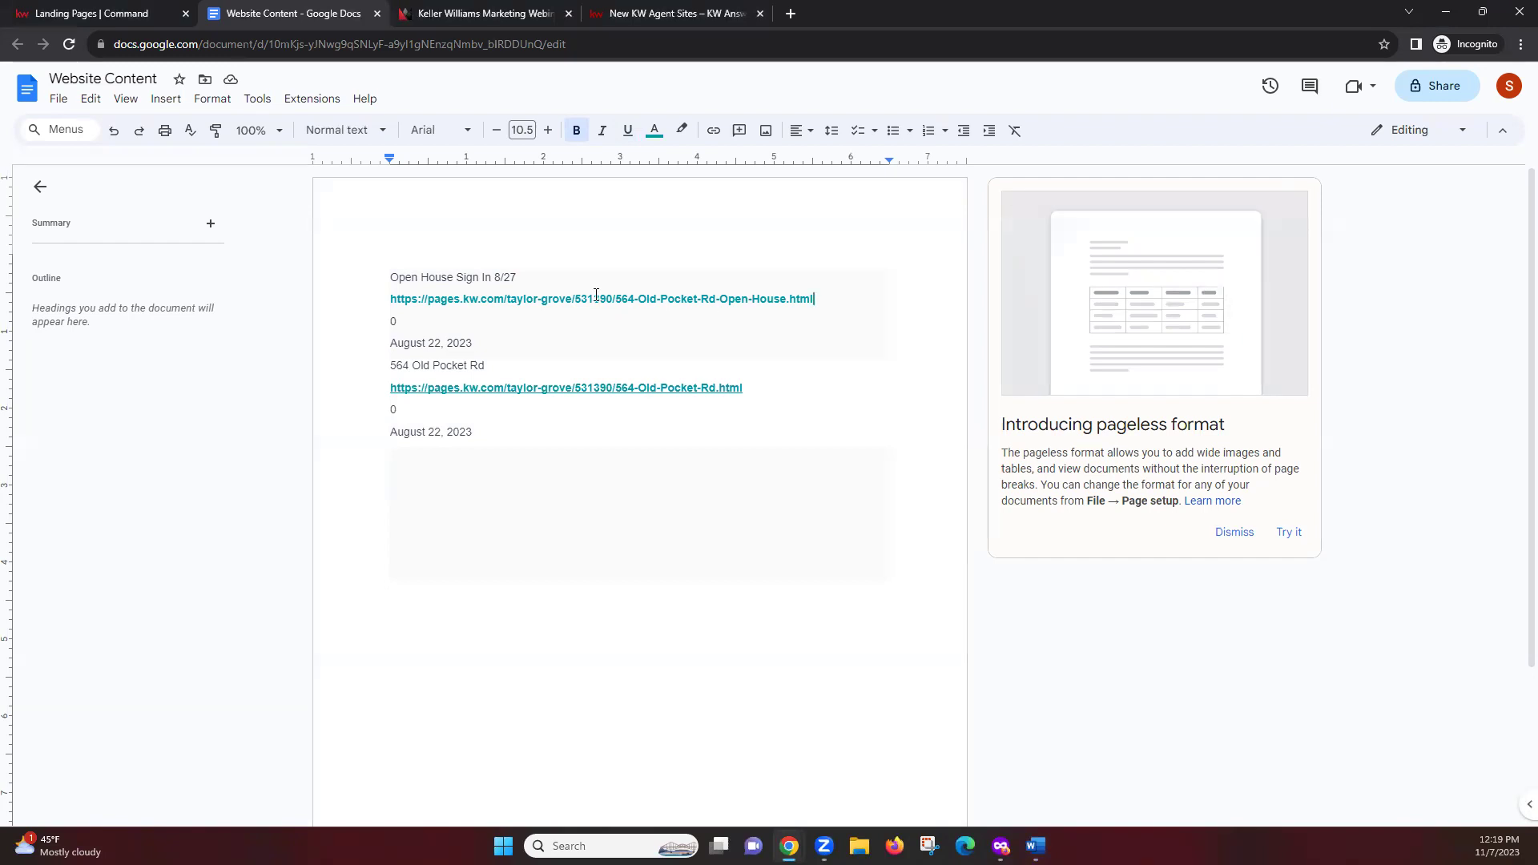
{"action": "left_click", "coordinate": [886, 627]}
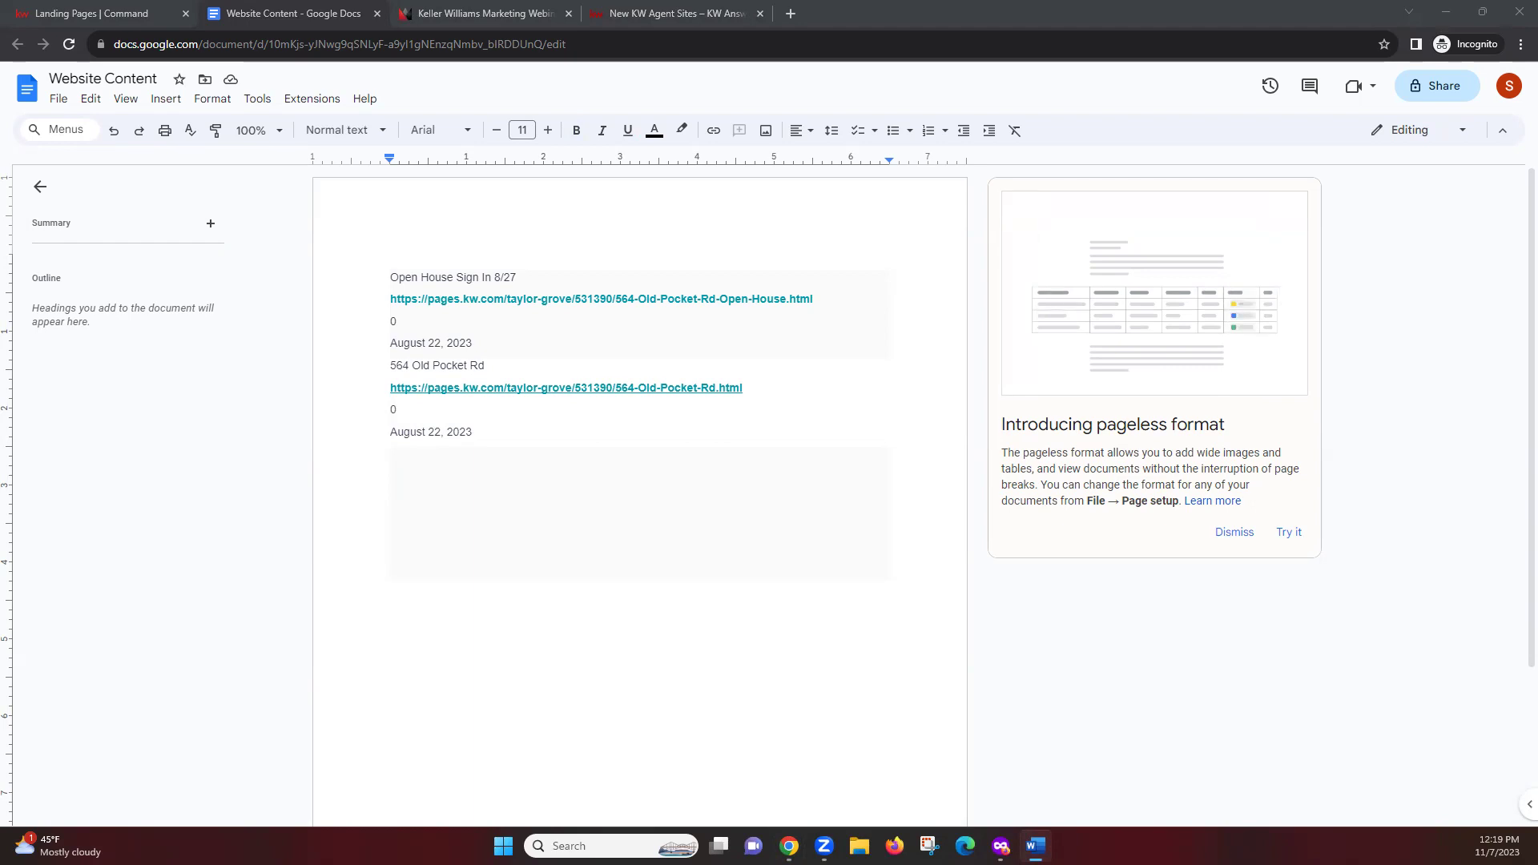
Return to Command's landing pages, clear the table selection, and show Agent Site Pages
{"action": "left_click", "coordinate": [107, 11]}
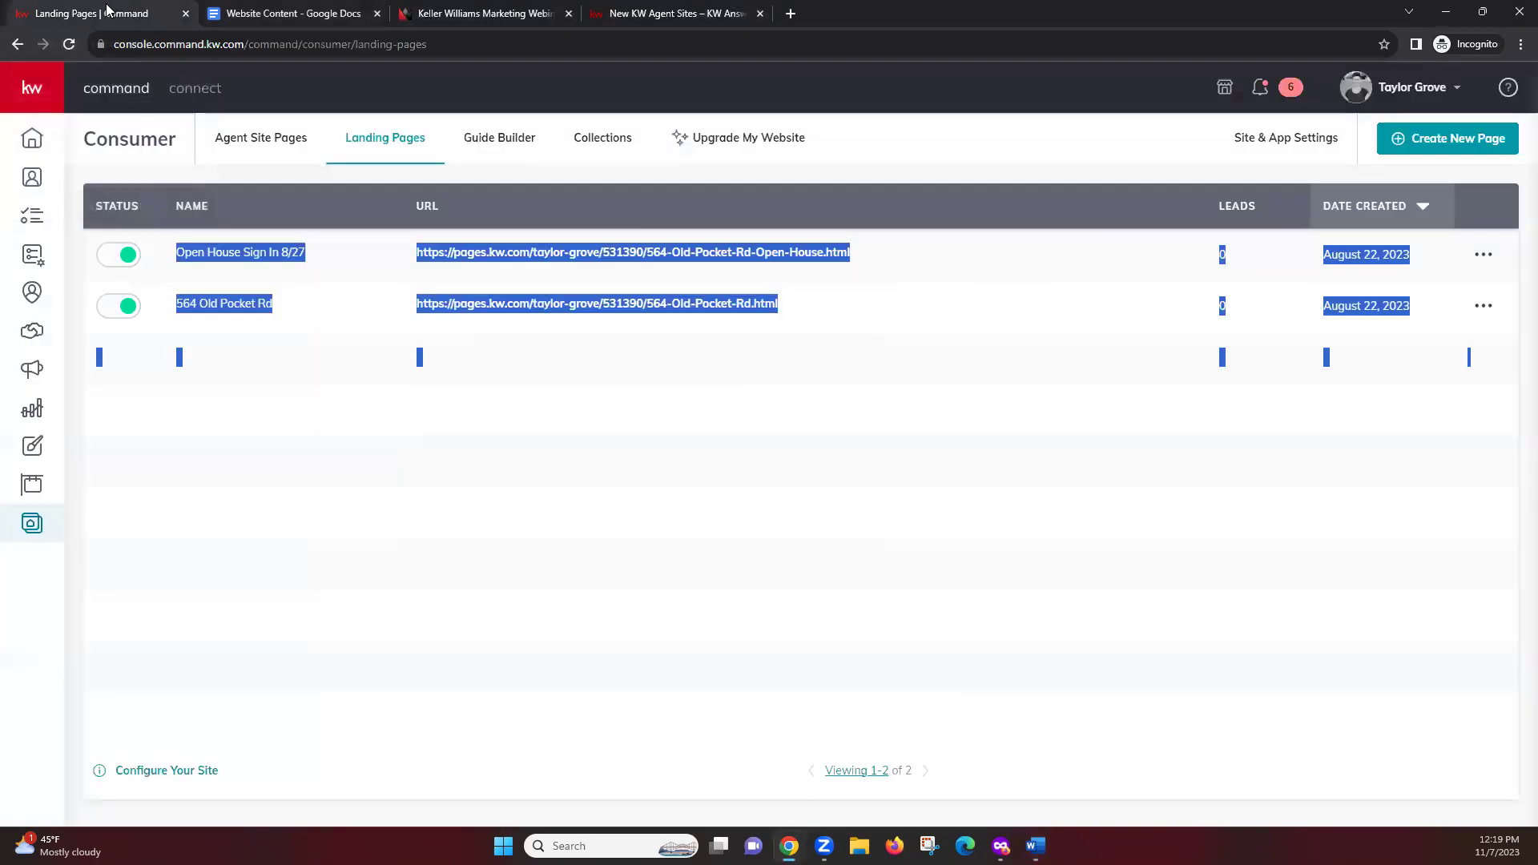
{"action": "left_click", "coordinate": [513, 615]}
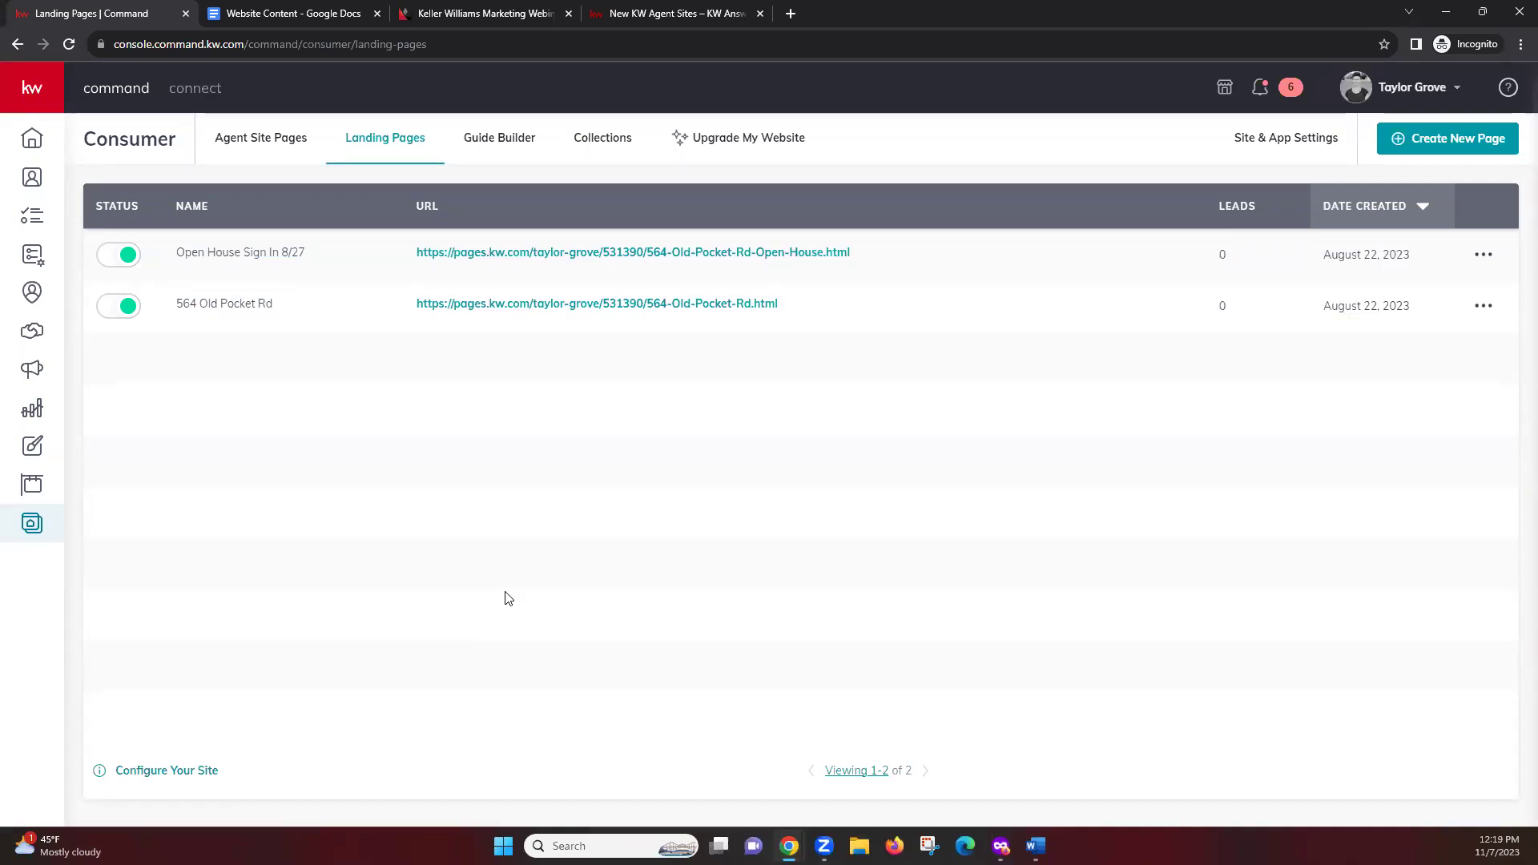
{"action": "left_click", "coordinate": [264, 157]}
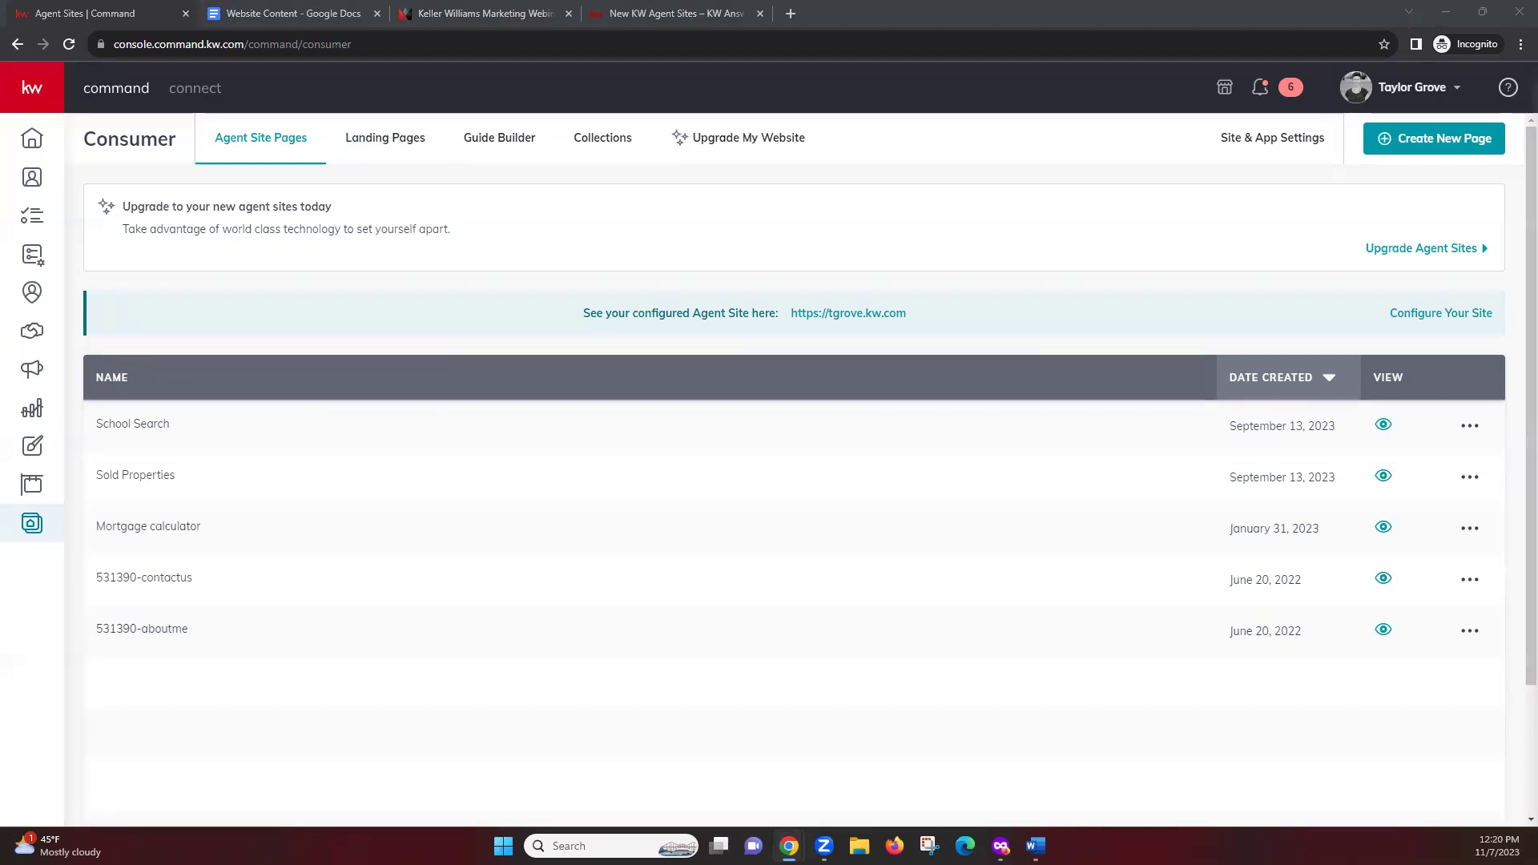
Open Site & App Settings to view the General tab's hero text 'Find your dream home.' and house image
{"action": "left_click", "coordinate": [1265, 146]}
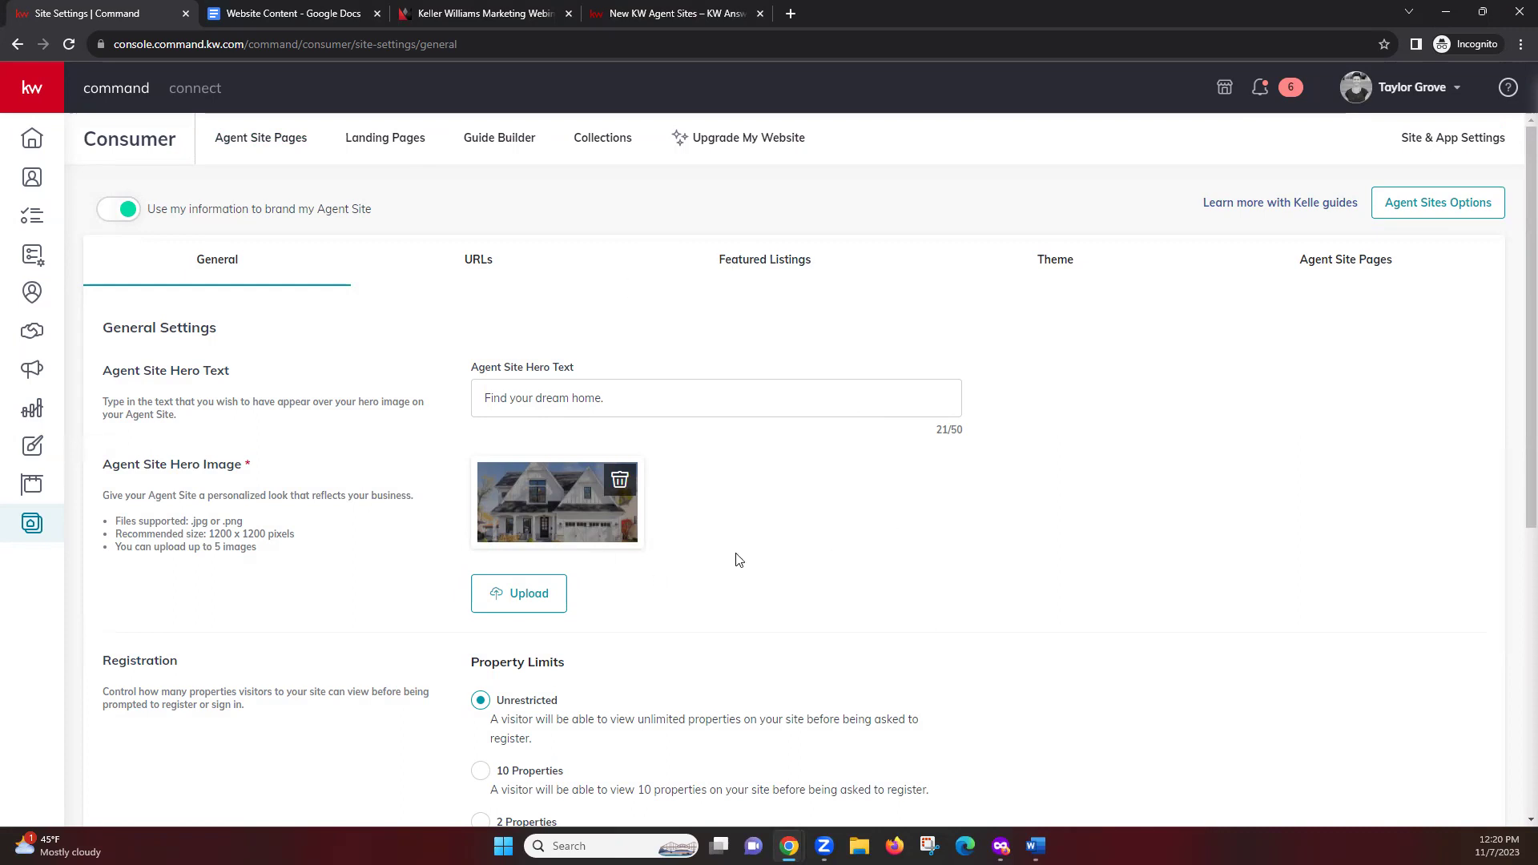
{"action": "scroll", "coordinate": [734, 560], "scroll_direction": "down", "scroll_amount": 3}
{"action": "scroll", "coordinate": [756, 486], "scroll_direction": "up", "scroll_amount": 2}
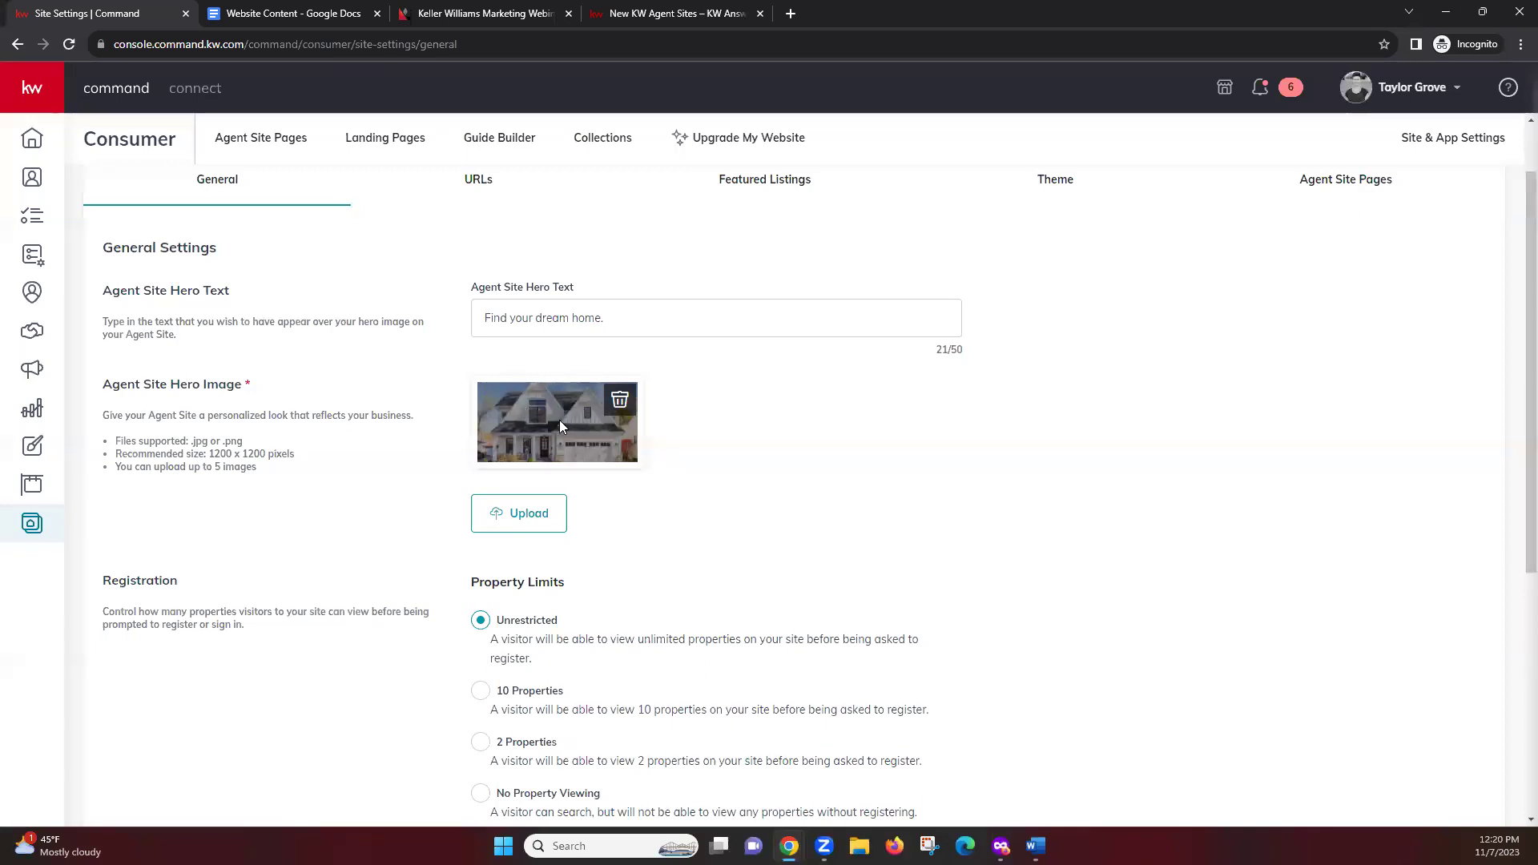
Save the hero house image as a JPEG file in the Downloads folder
{"action": "right_click", "coordinate": [533, 416]}
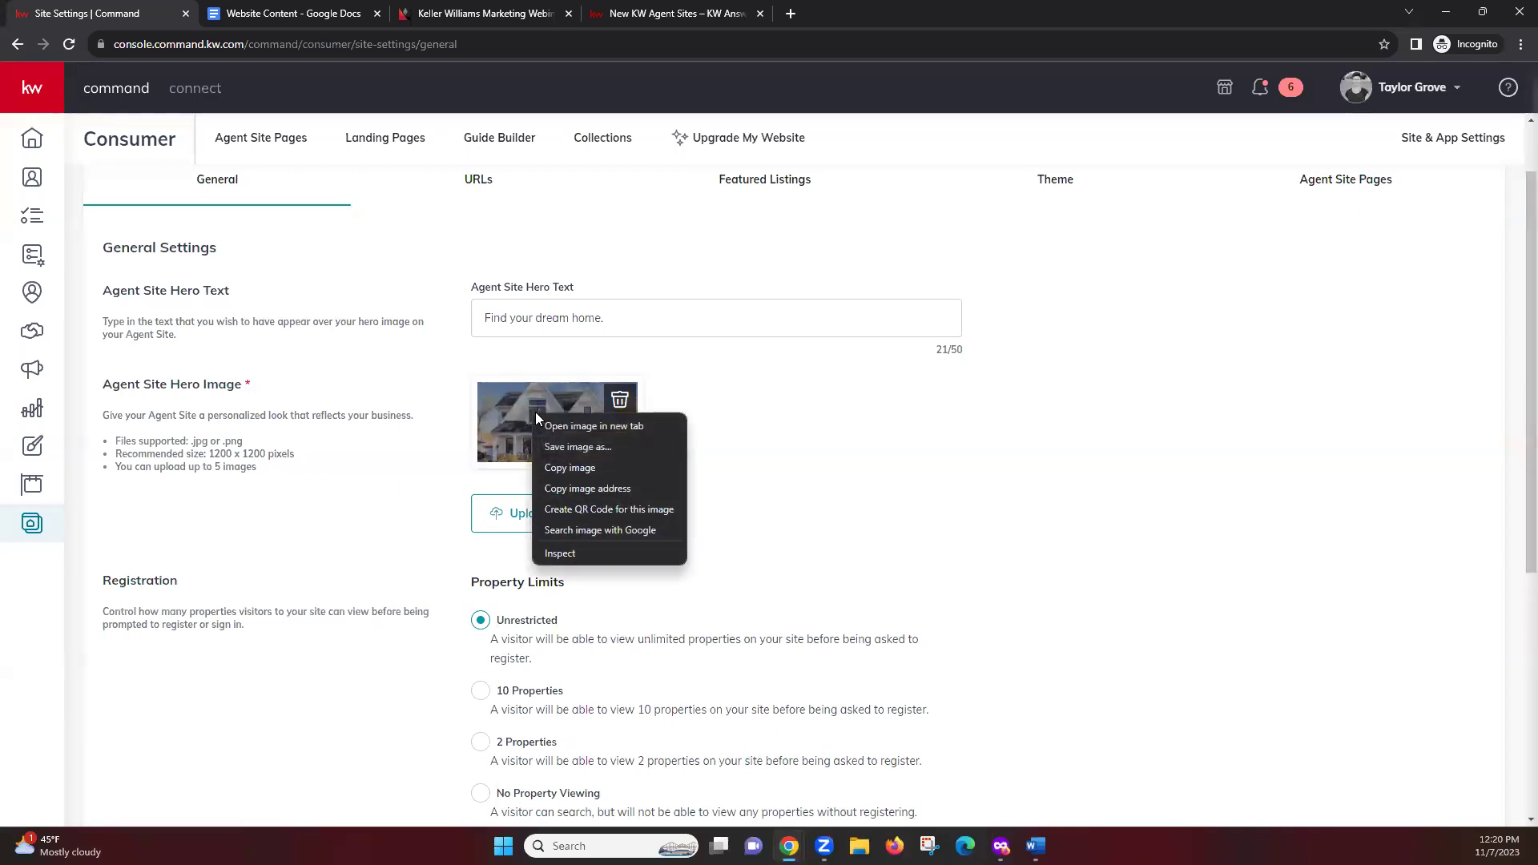
{"action": "left_click", "coordinate": [565, 447]}
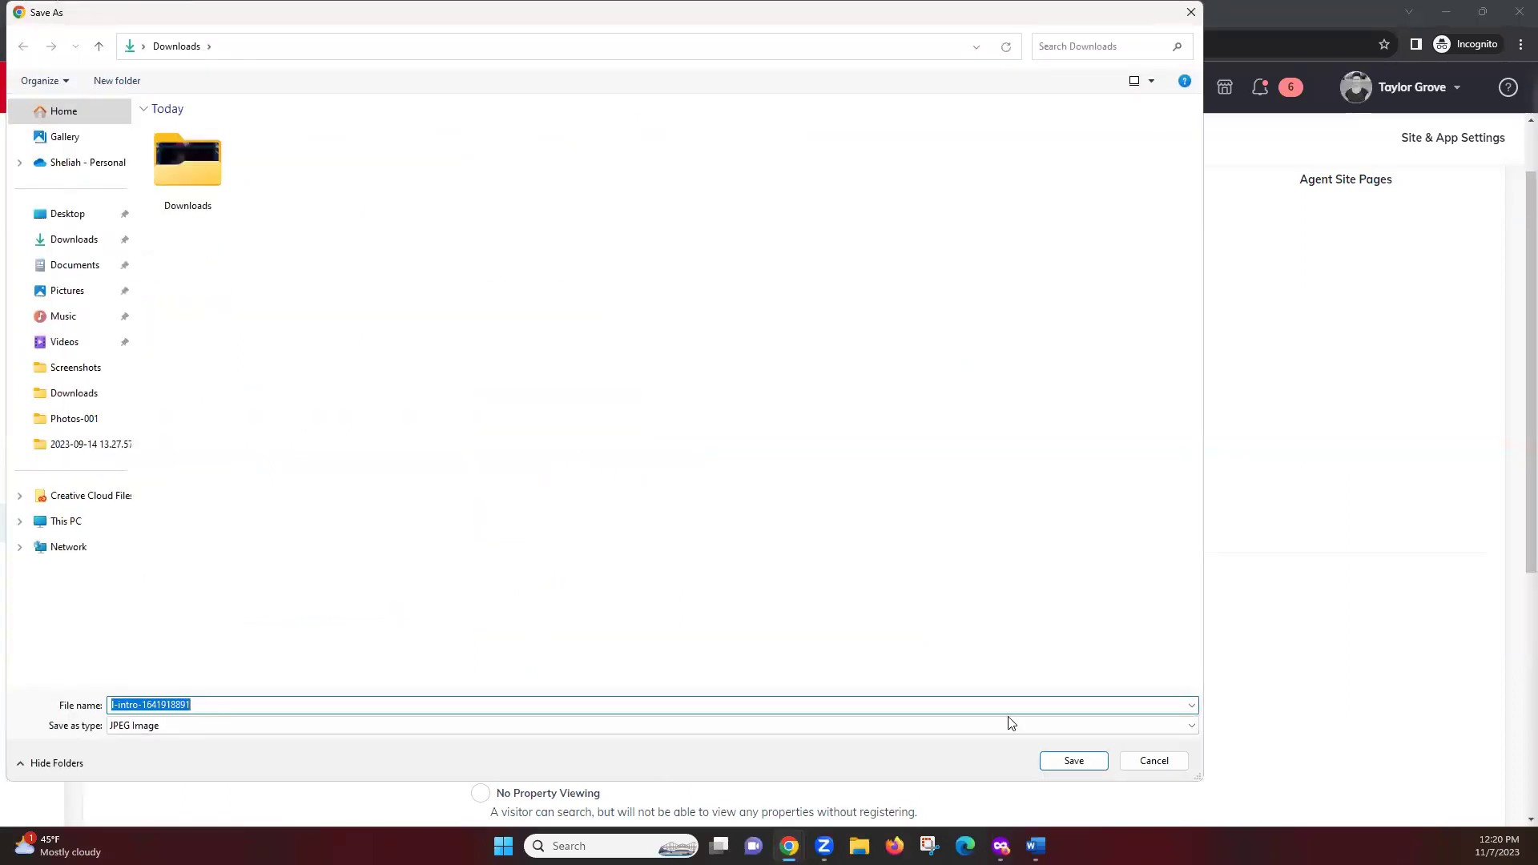
{"action": "left_click", "coordinate": [1090, 756]}
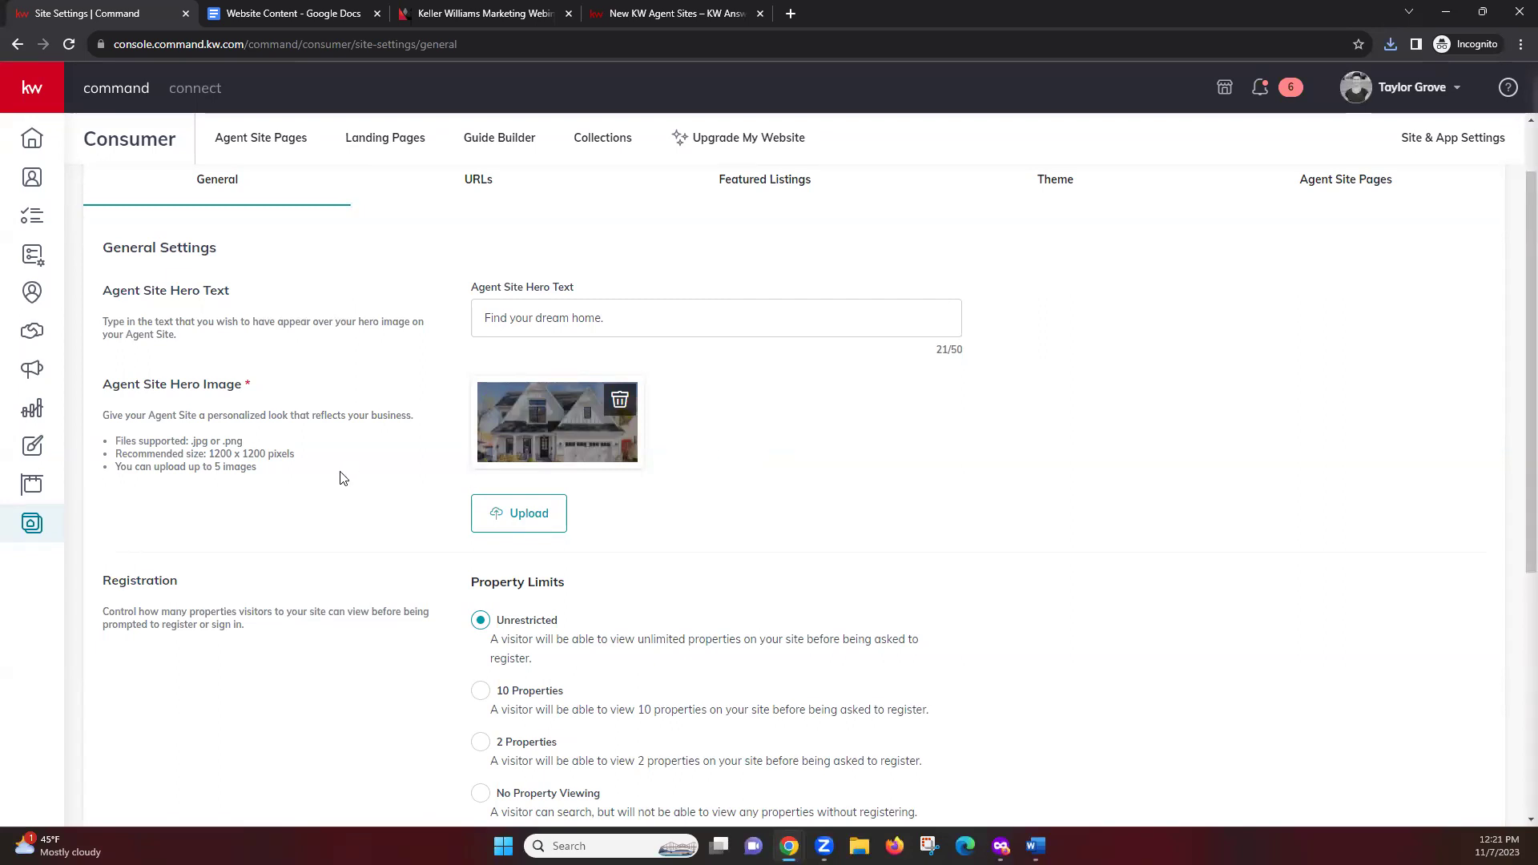
Go back to Agent Site Pages and reveal the Edit and Delete actions for School Search
{"action": "key", "text": "alt+Tab"}
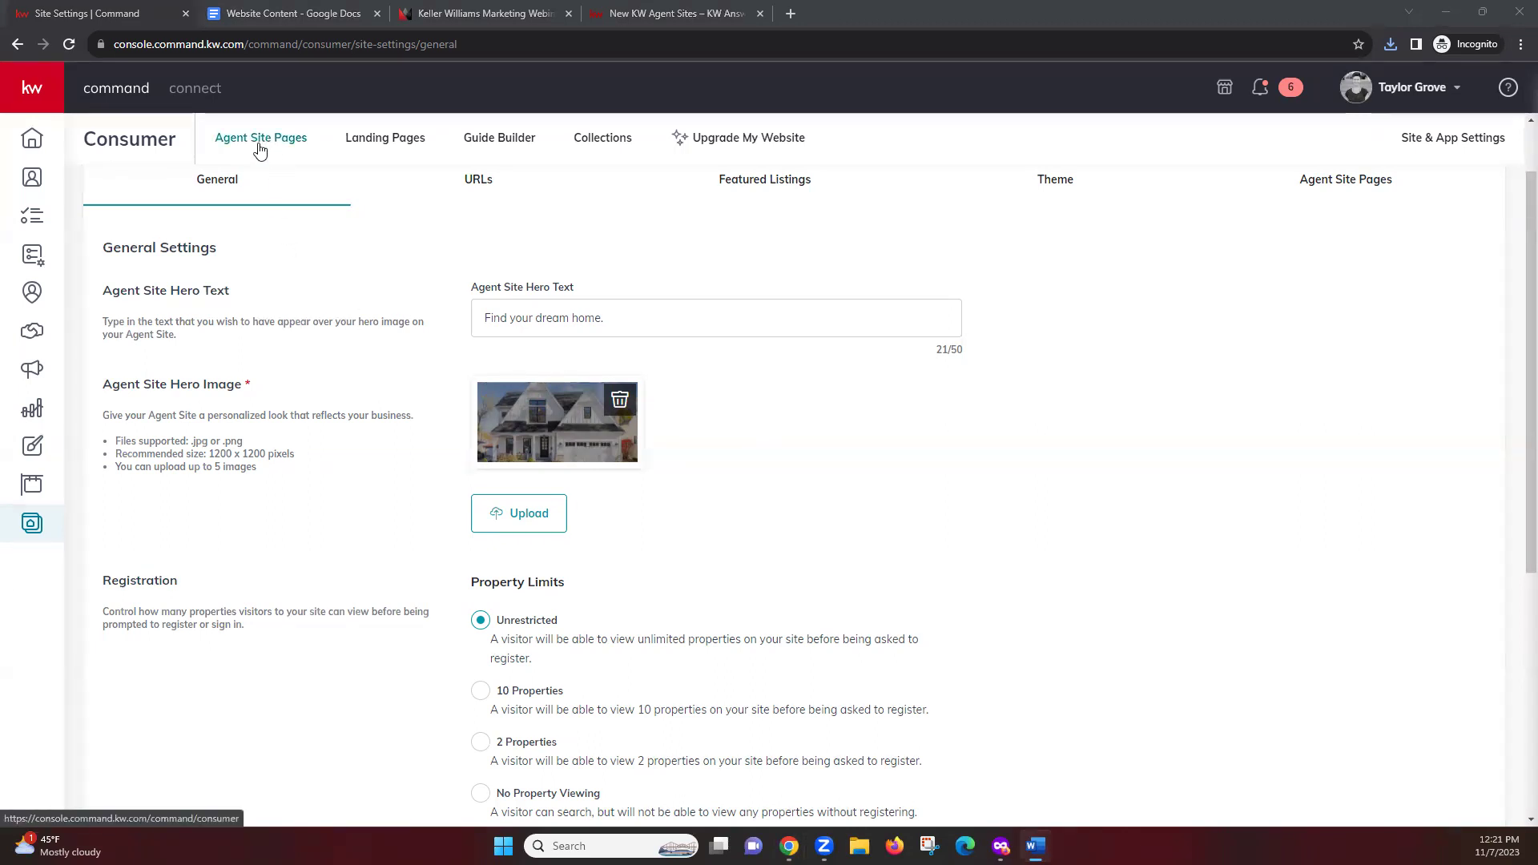
{"action": "left_click", "coordinate": [234, 140]}
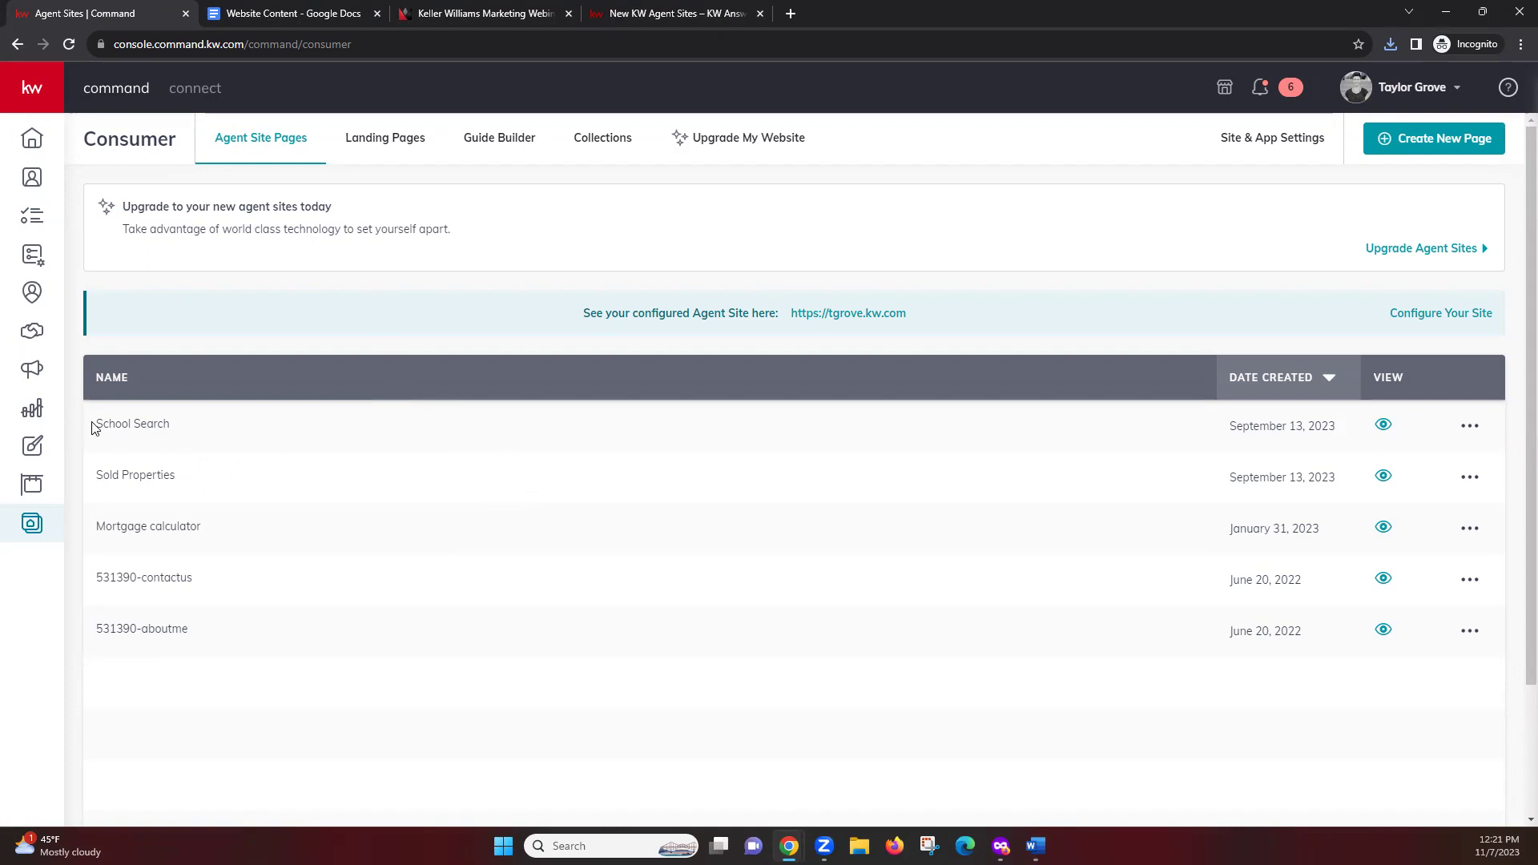
{"action": "left_click_drag", "start_coordinate": [92, 429], "coordinate": [209, 428]}
{"action": "left_click", "coordinate": [192, 426]}
{"action": "left_click", "coordinate": [1473, 429]}
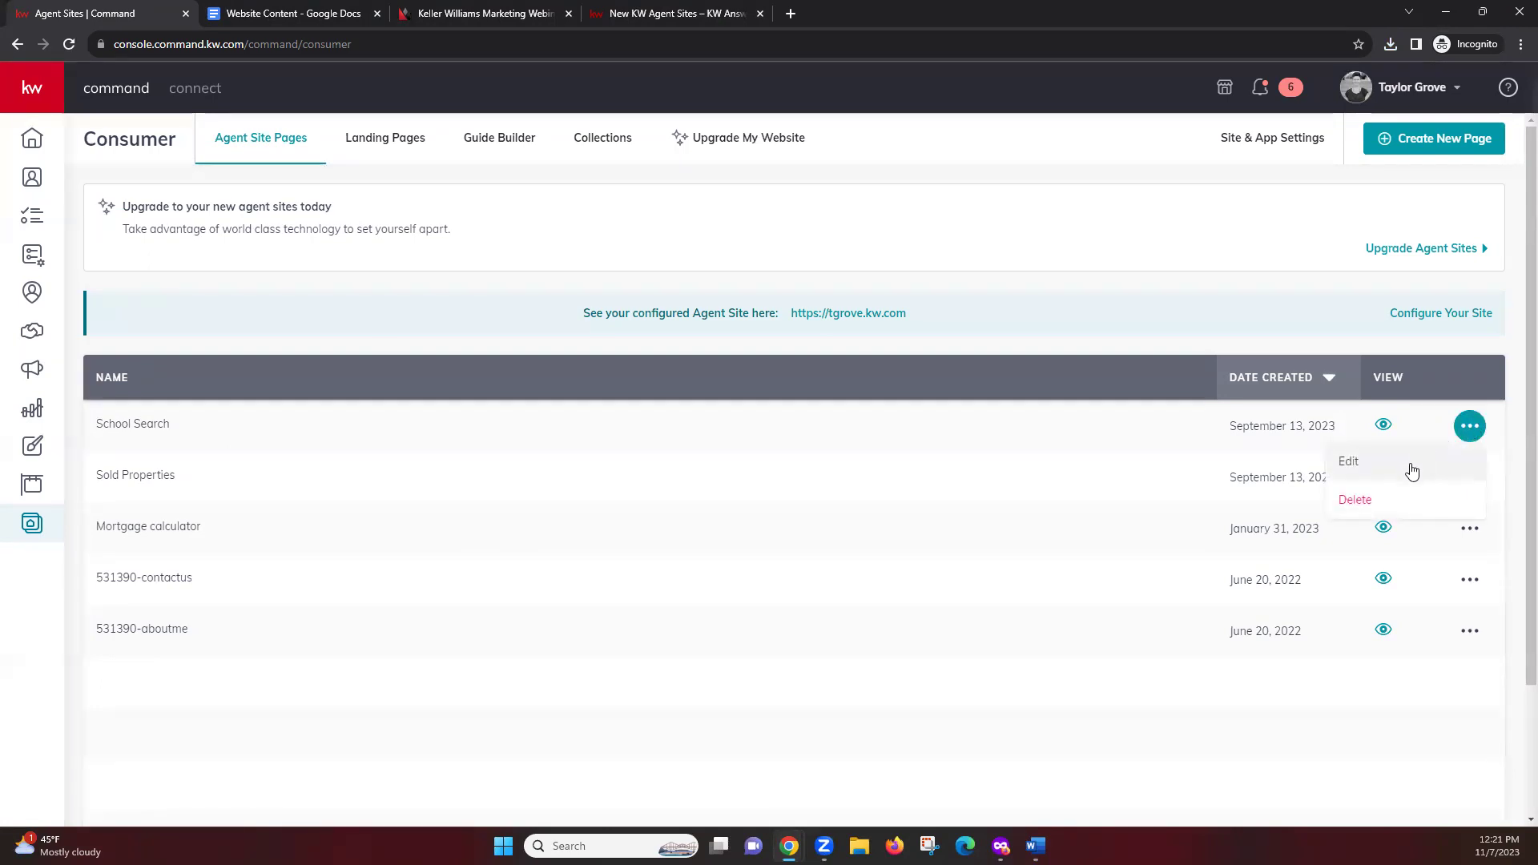
{"action": "right_click", "coordinate": [1424, 463]}
Edit the School Search page and open its Agent Profile widget settings
{"action": "left_click", "coordinate": [1422, 466]}
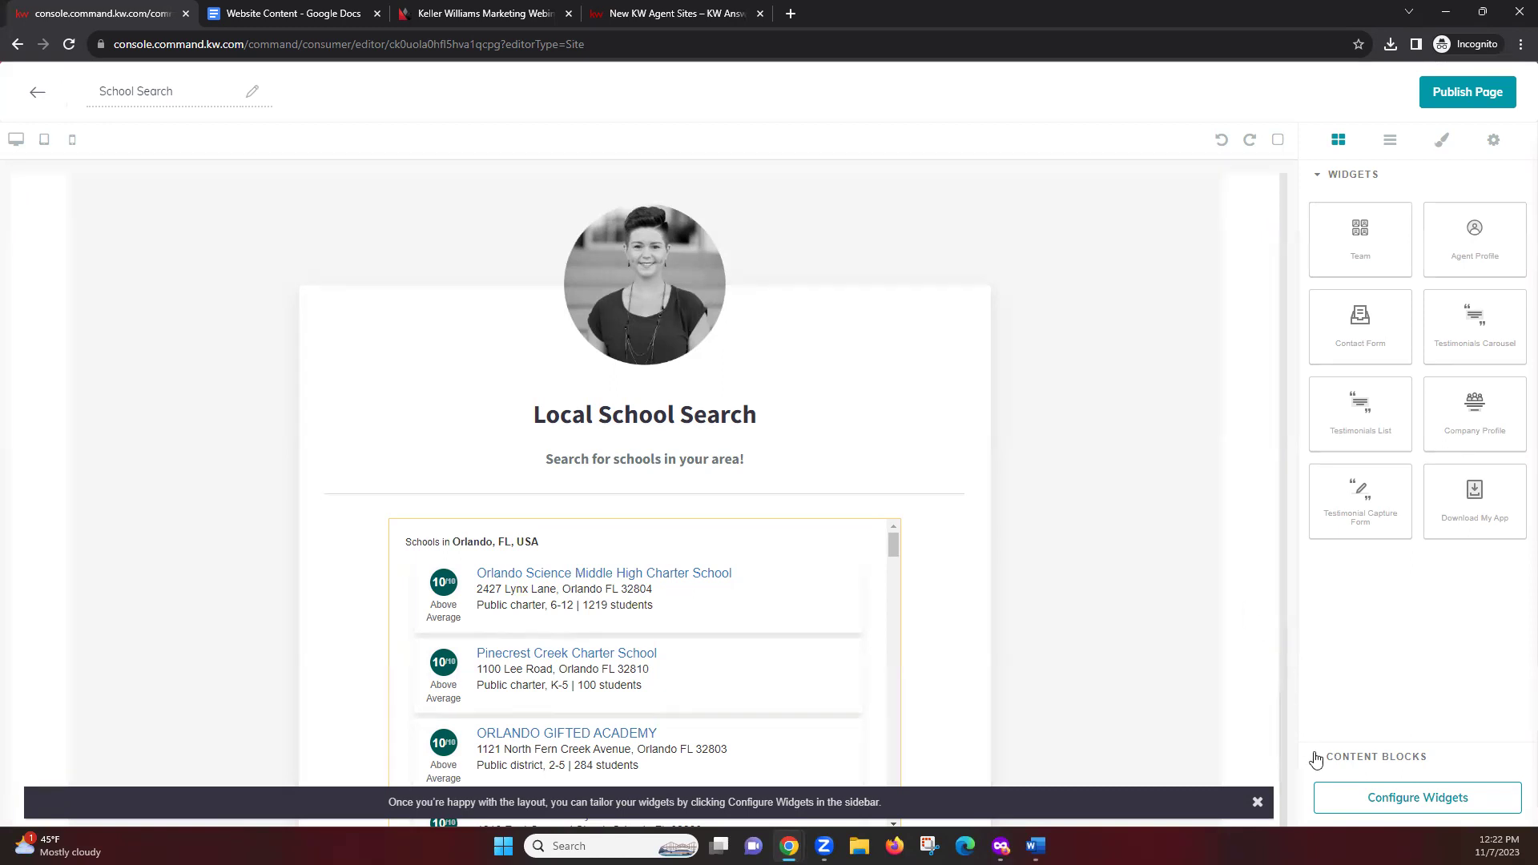
{"action": "left_click", "coordinate": [1446, 809]}
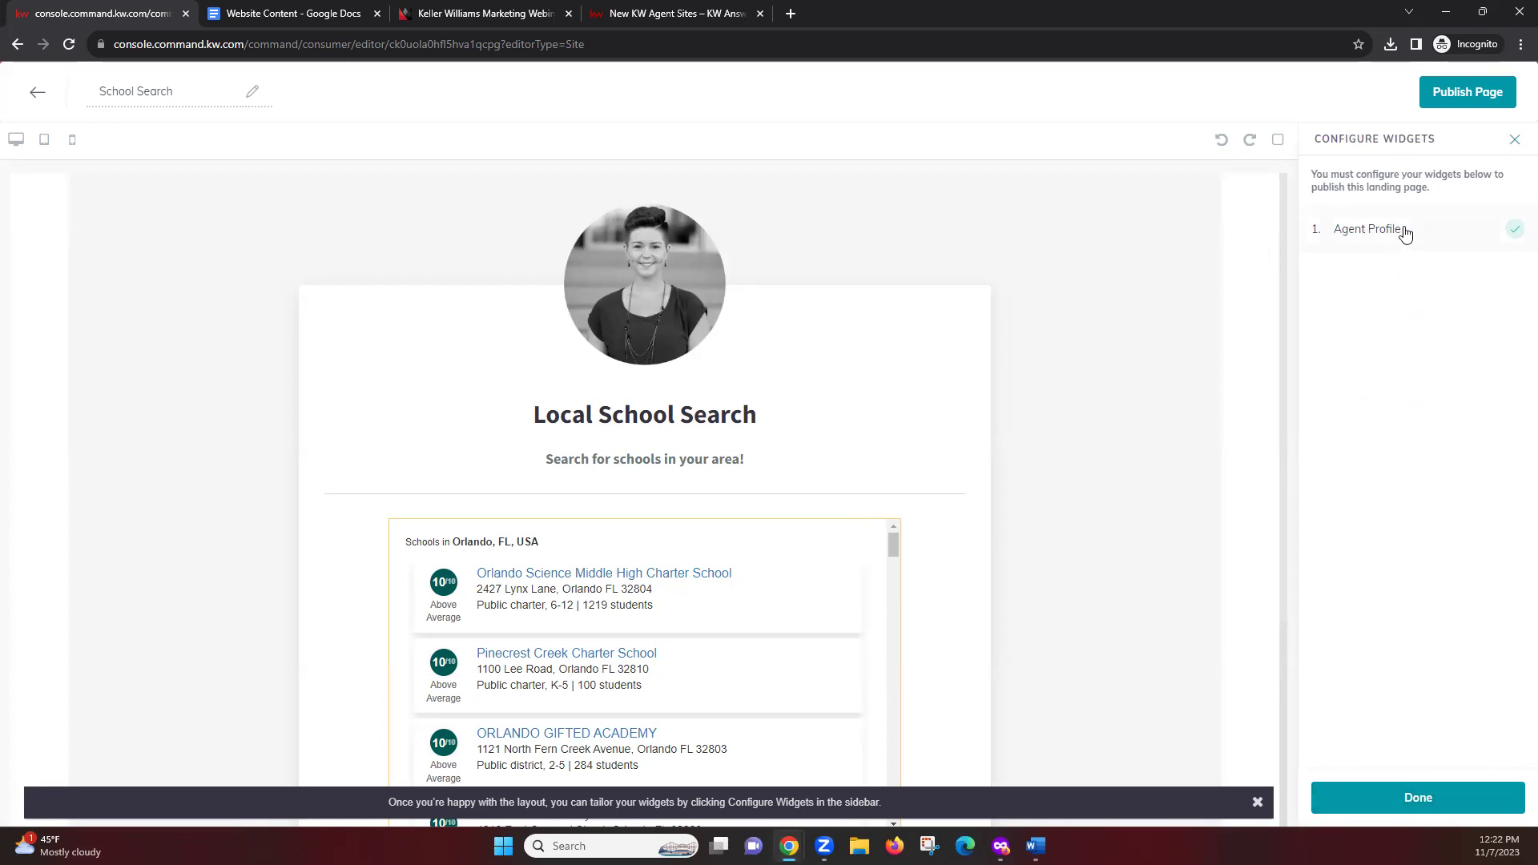
{"action": "left_click", "coordinate": [1405, 232]}
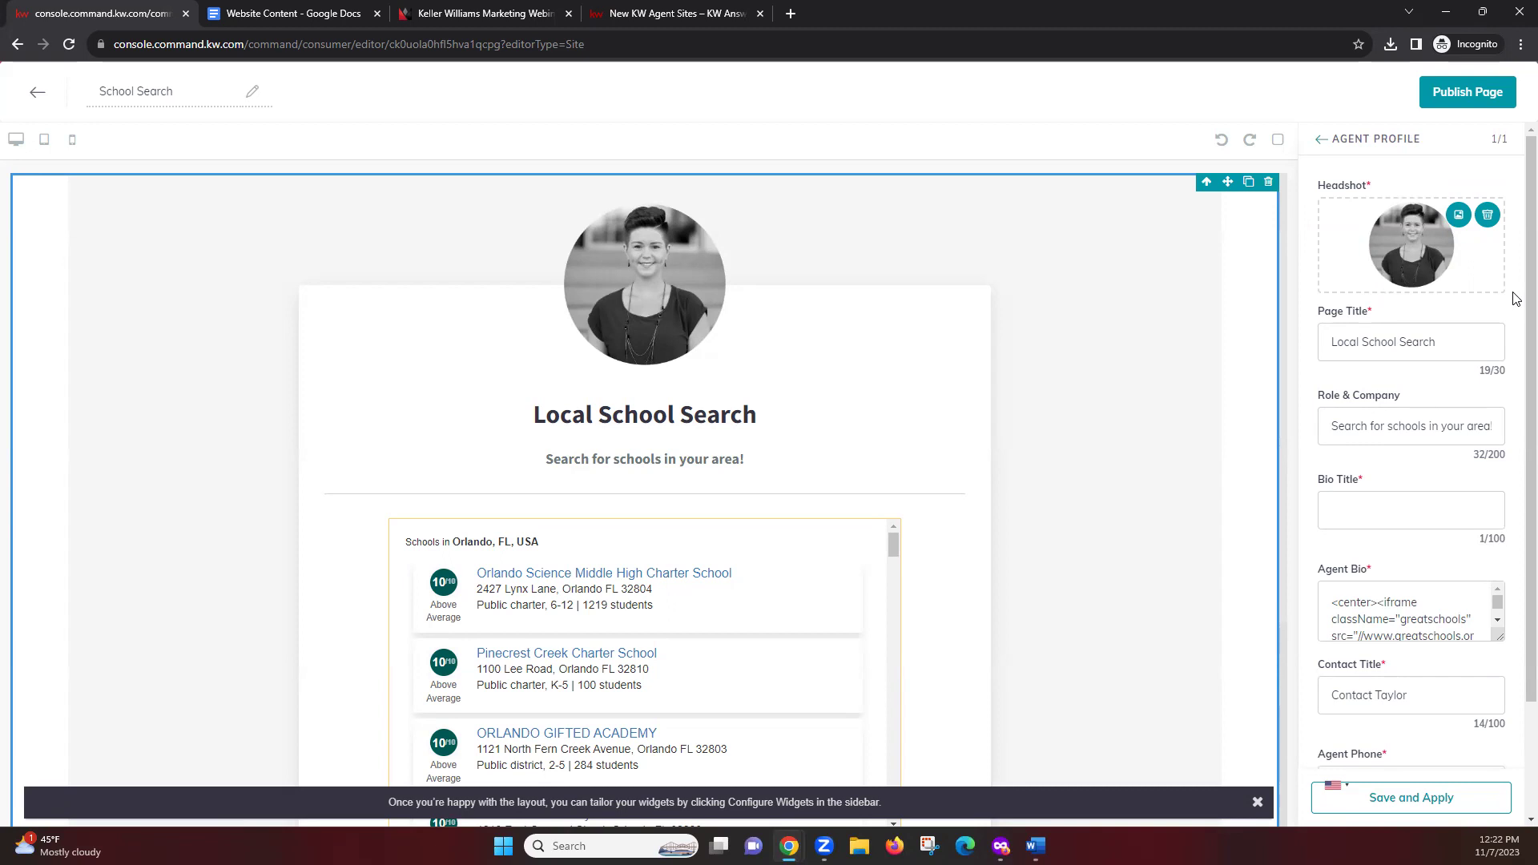
Review the Agent Profile's Page Title and Role & Company fields, then return to Agent Bio
{"action": "left_click", "coordinate": [1352, 621]}
{"action": "left_click", "coordinate": [1353, 328]}
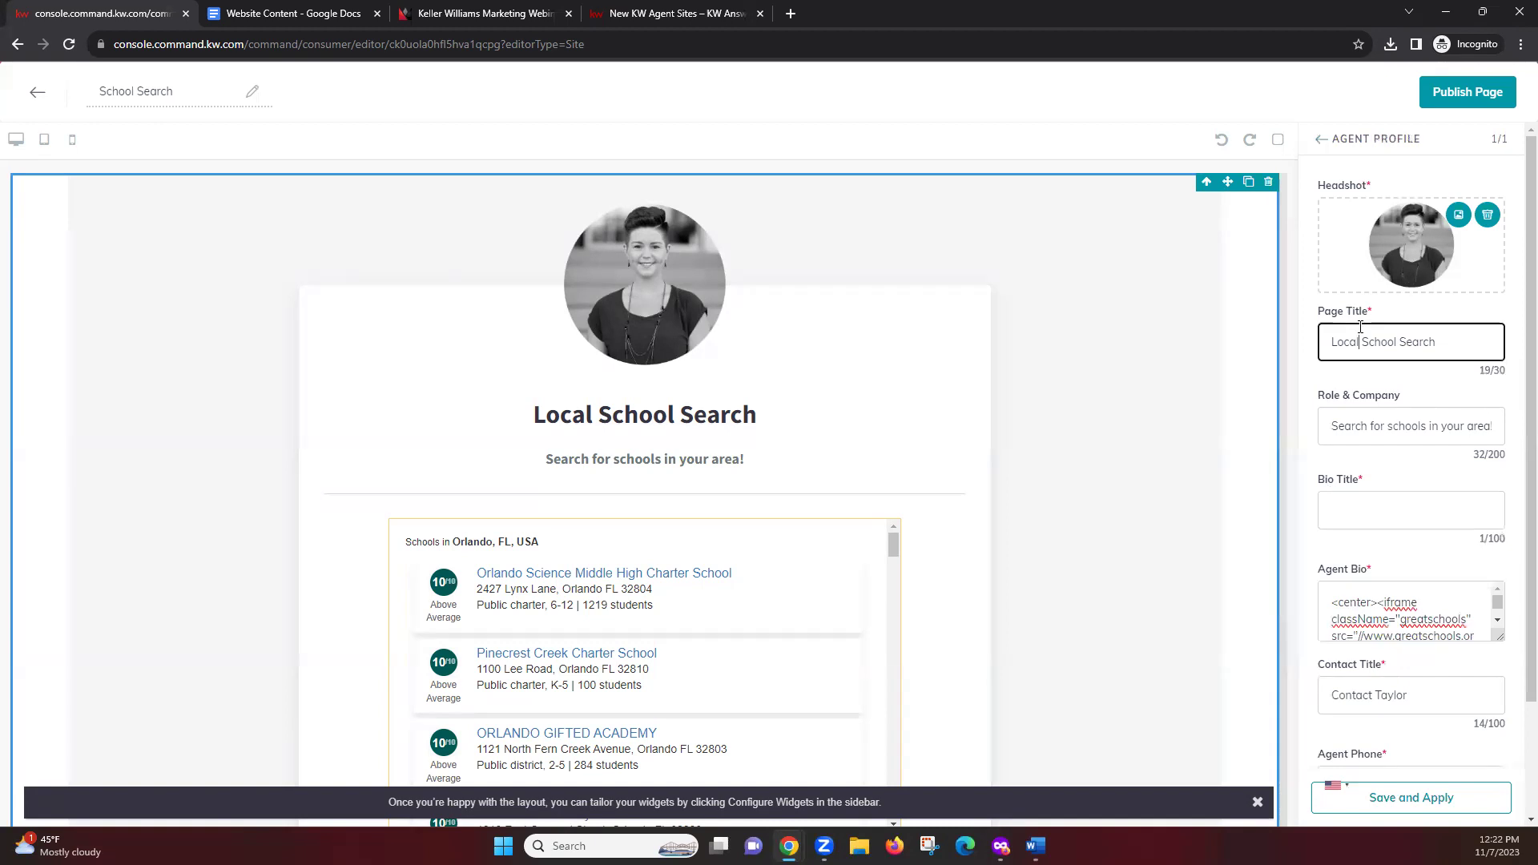
{"action": "left_click", "coordinate": [1359, 419]}
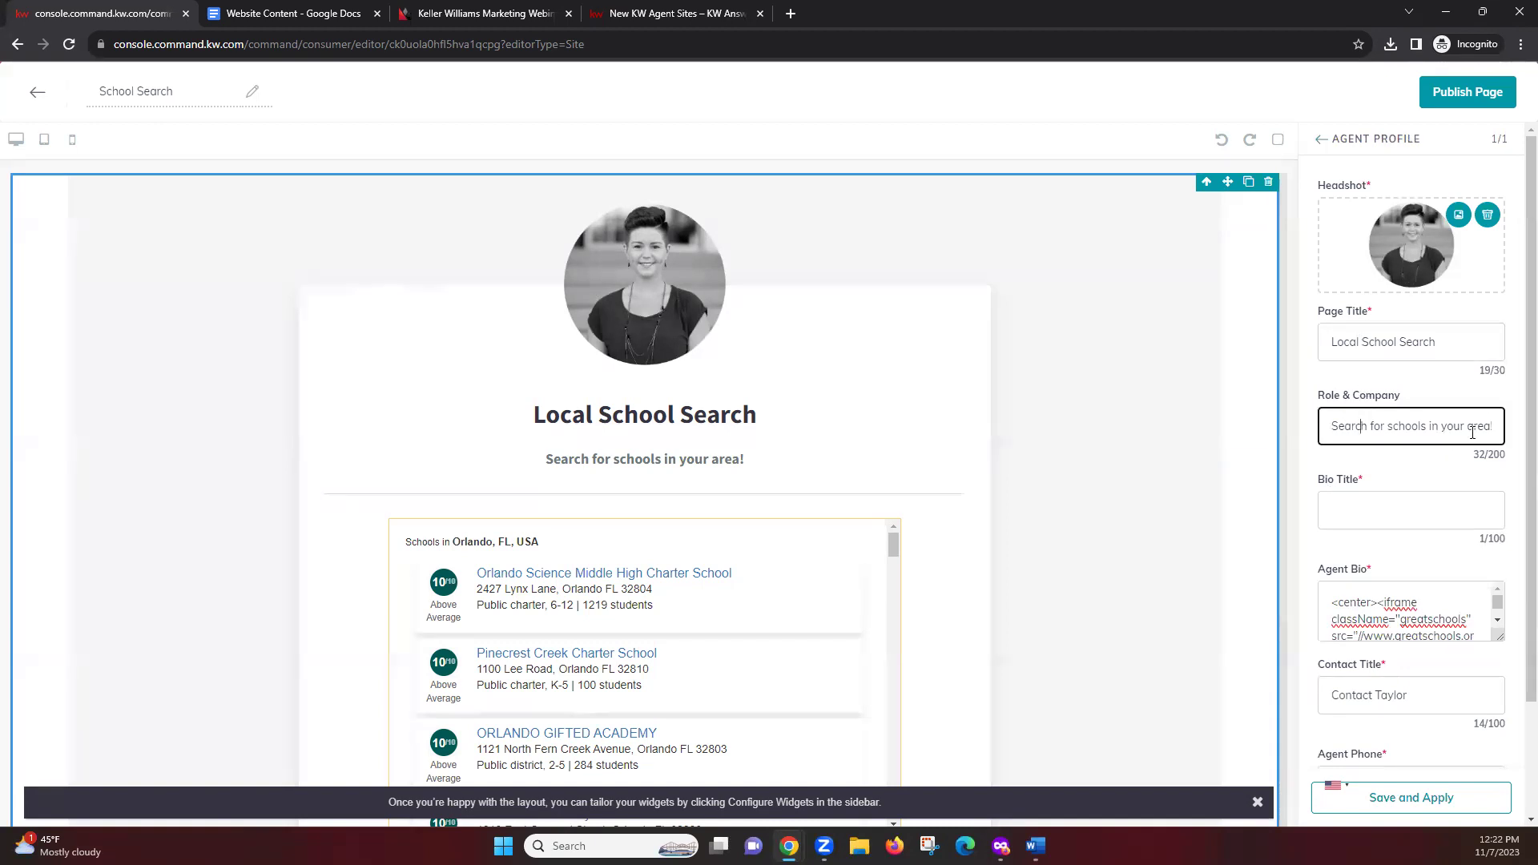
{"action": "scroll", "coordinate": [1514, 336], "scroll_direction": "down", "scroll_amount": 2}
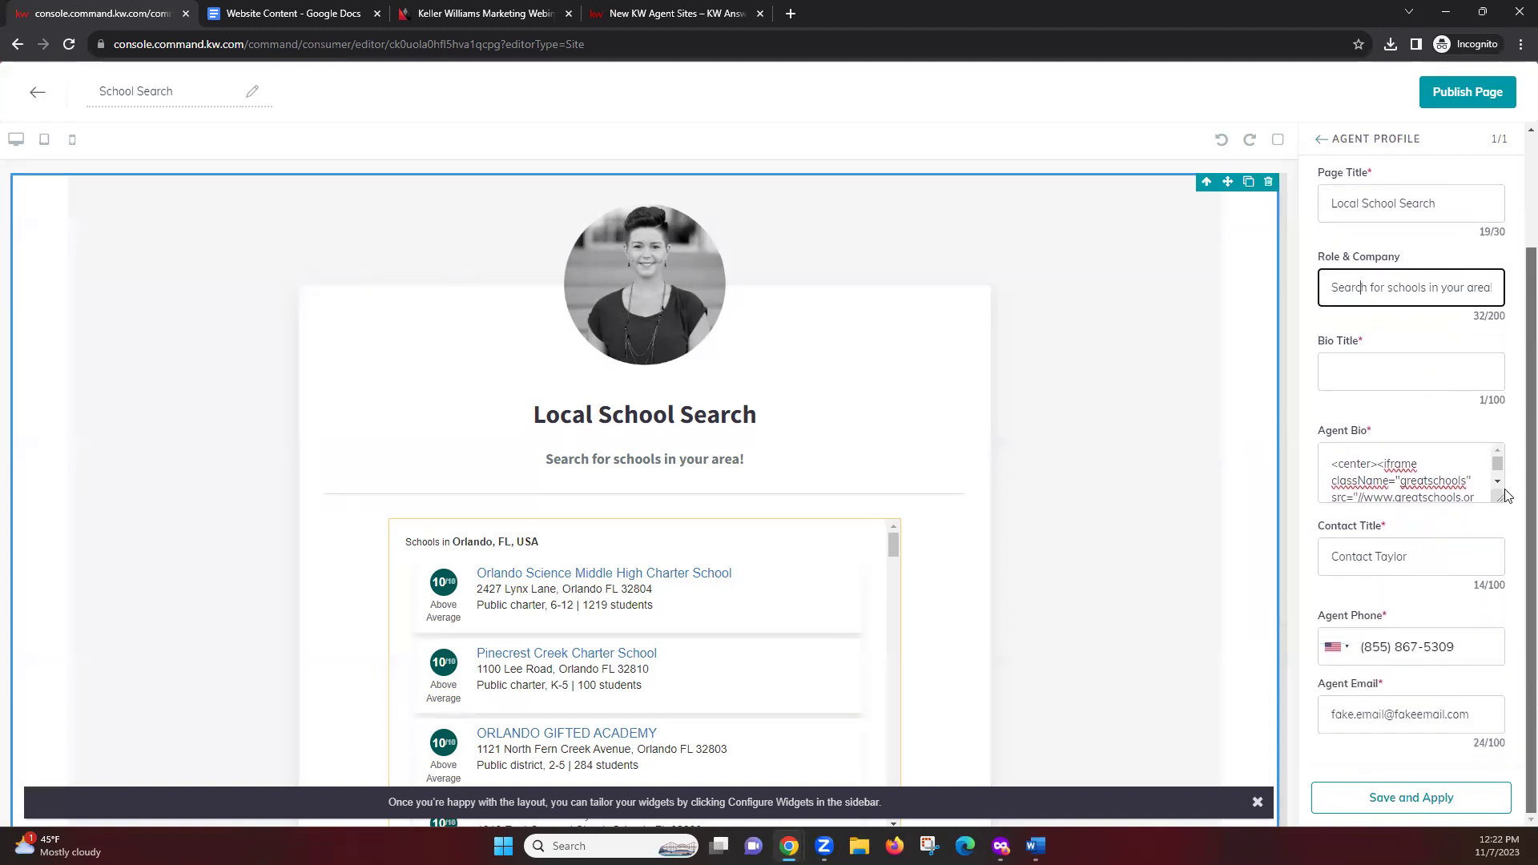
{"action": "left_click", "coordinate": [1331, 465]}
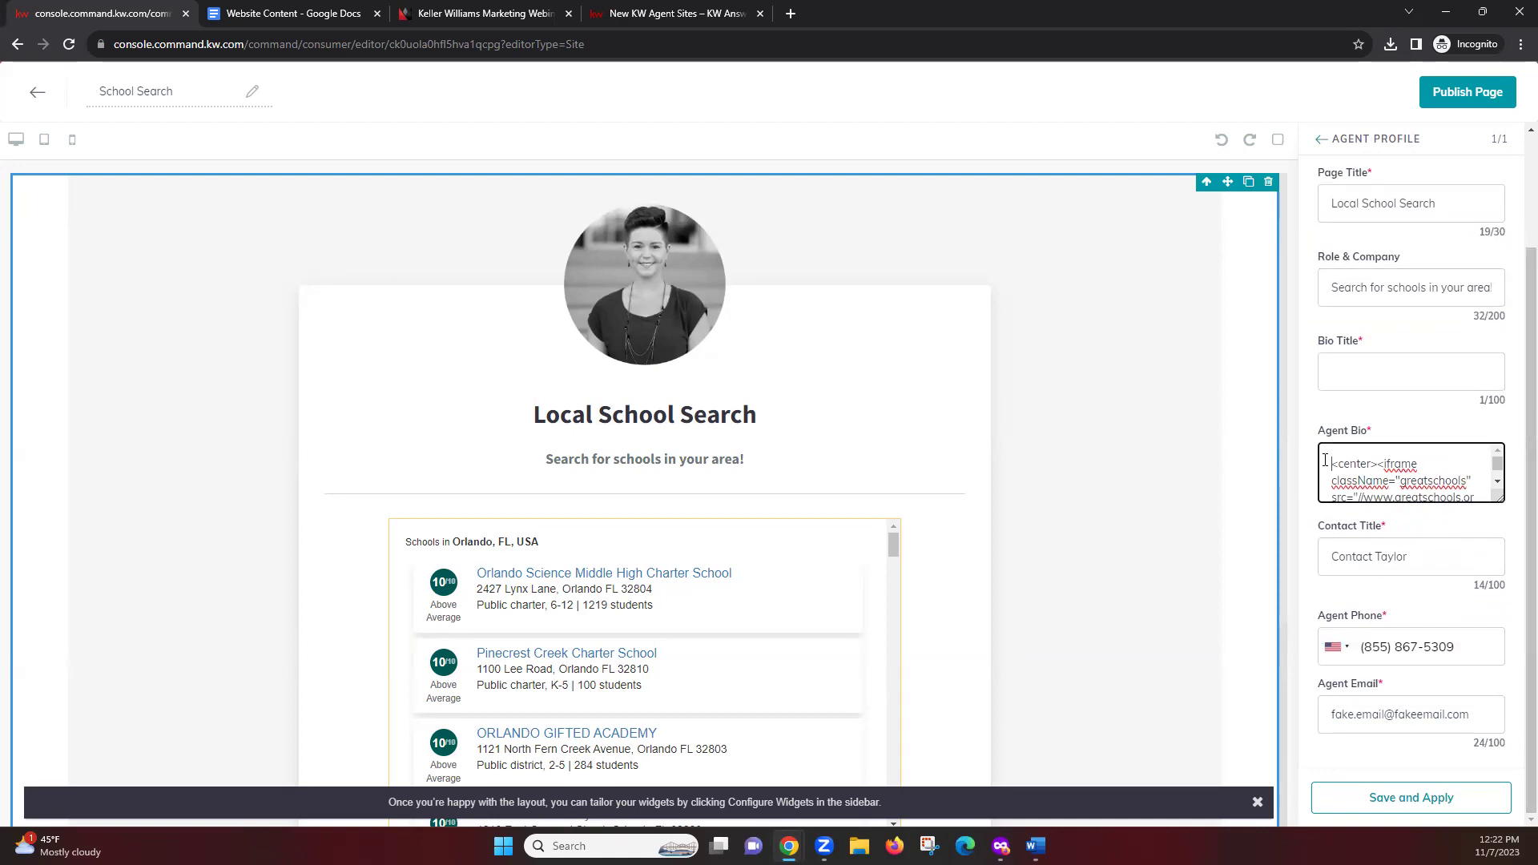
Enlarge the Agent Bio box, select all its GreatSchools iframe and script code, and copy it
{"action": "left_click", "coordinate": [1402, 471]}
{"action": "left_click_drag", "start_coordinate": [1500, 498], "coordinate": [1485, 765]}
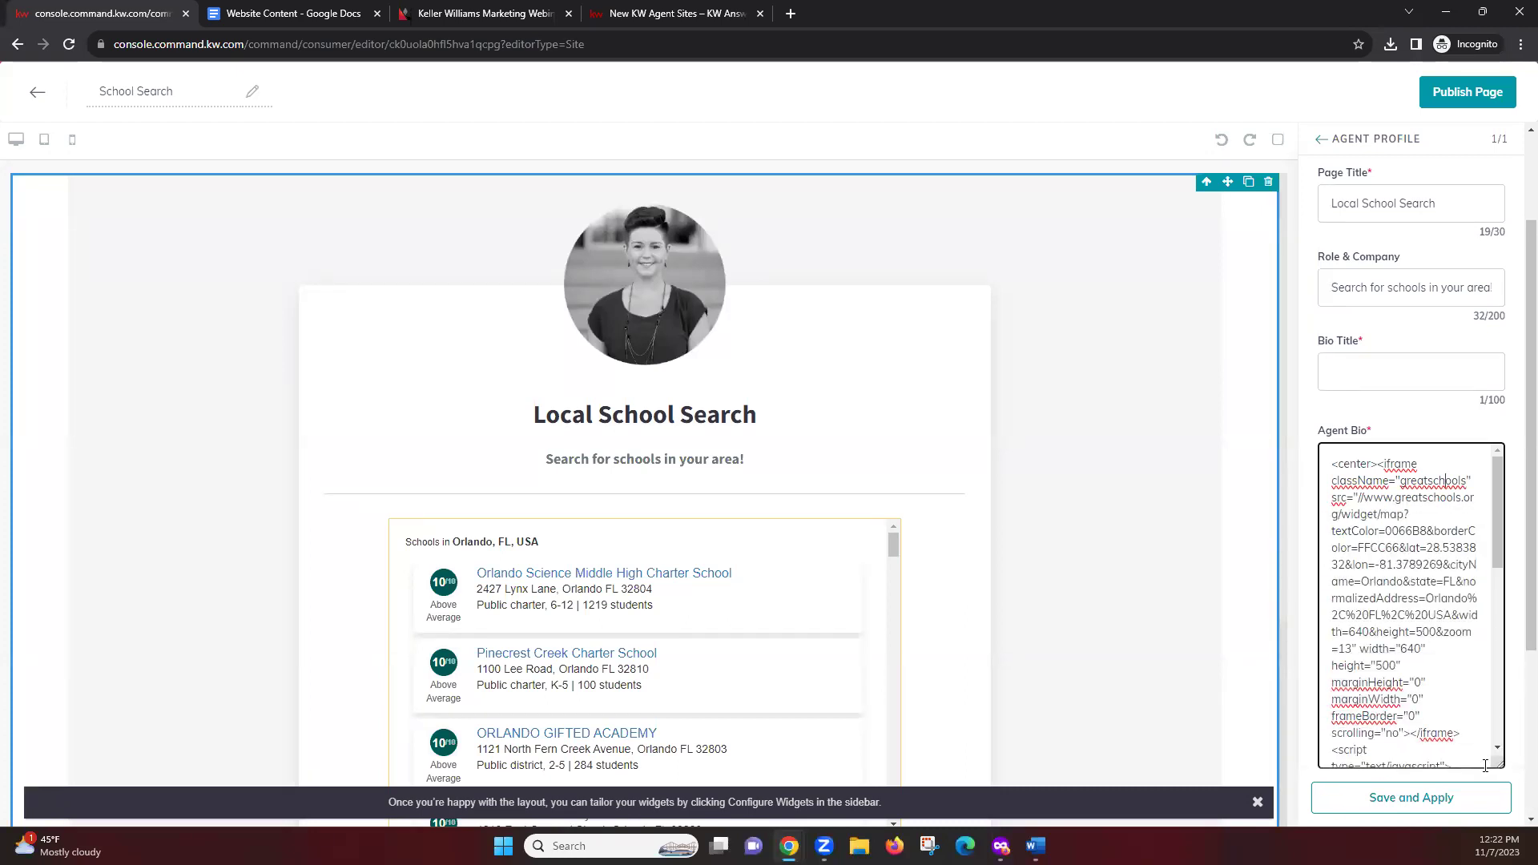
{"action": "left_click", "coordinate": [1332, 465]}
{"action": "left_click_drag", "start_coordinate": [1330, 463], "coordinate": [1484, 794]}
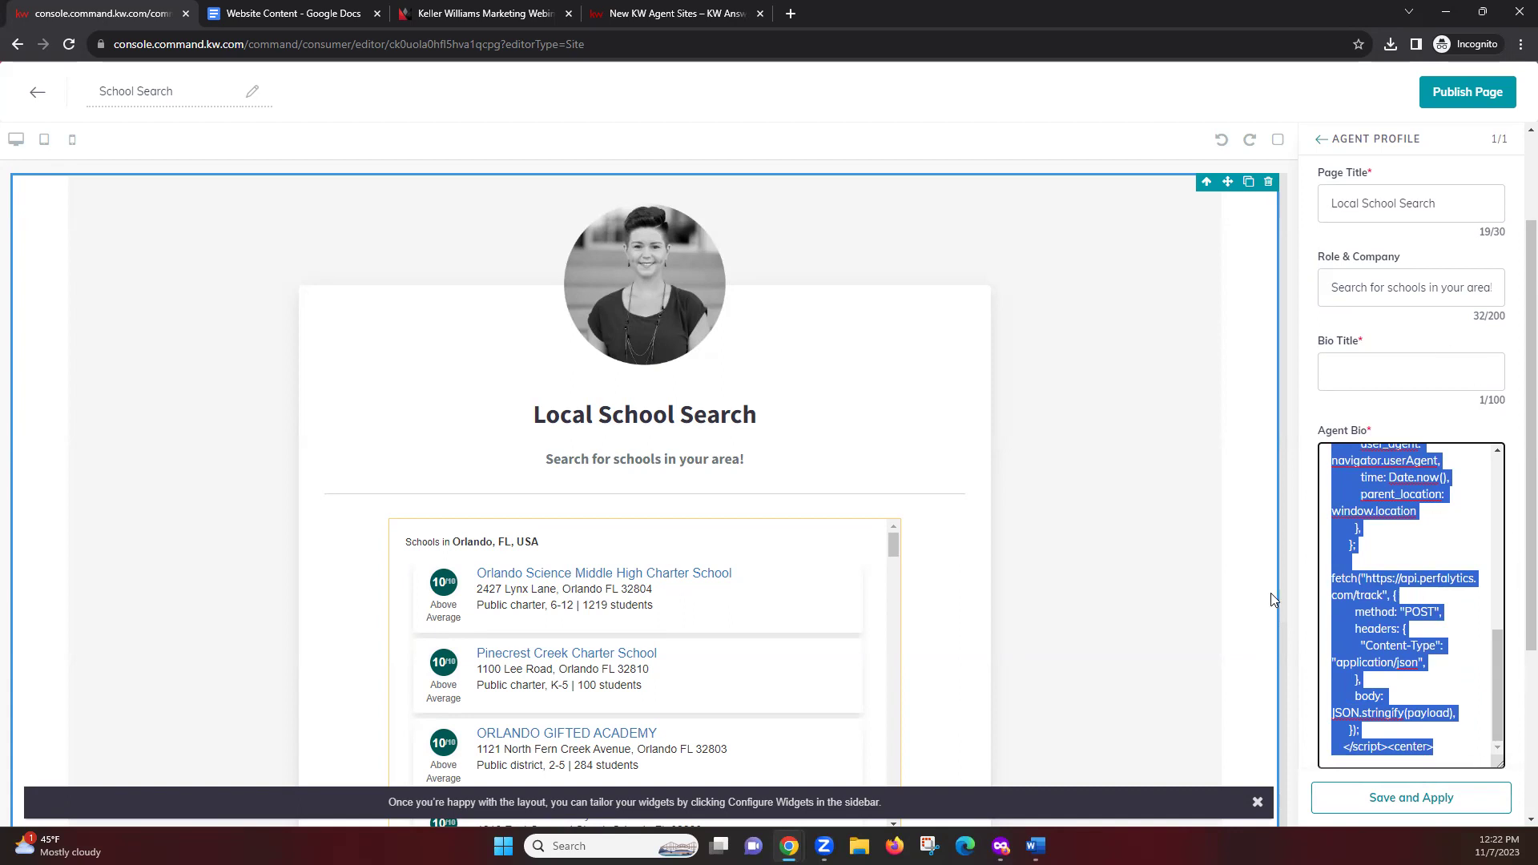
{"action": "right_click", "coordinate": [1361, 609]}
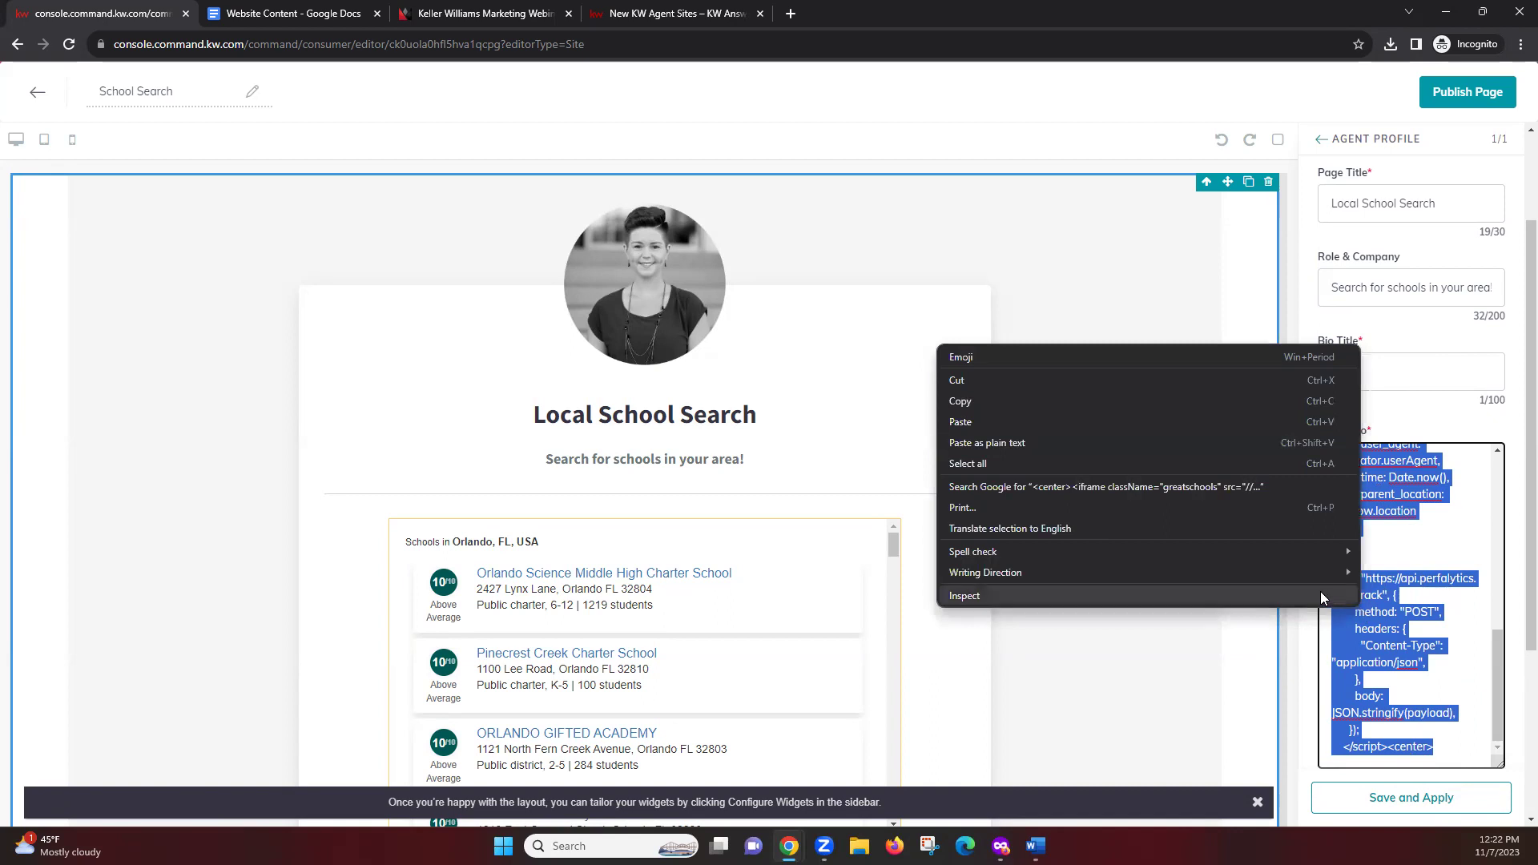
{"action": "left_click", "coordinate": [1200, 408]}
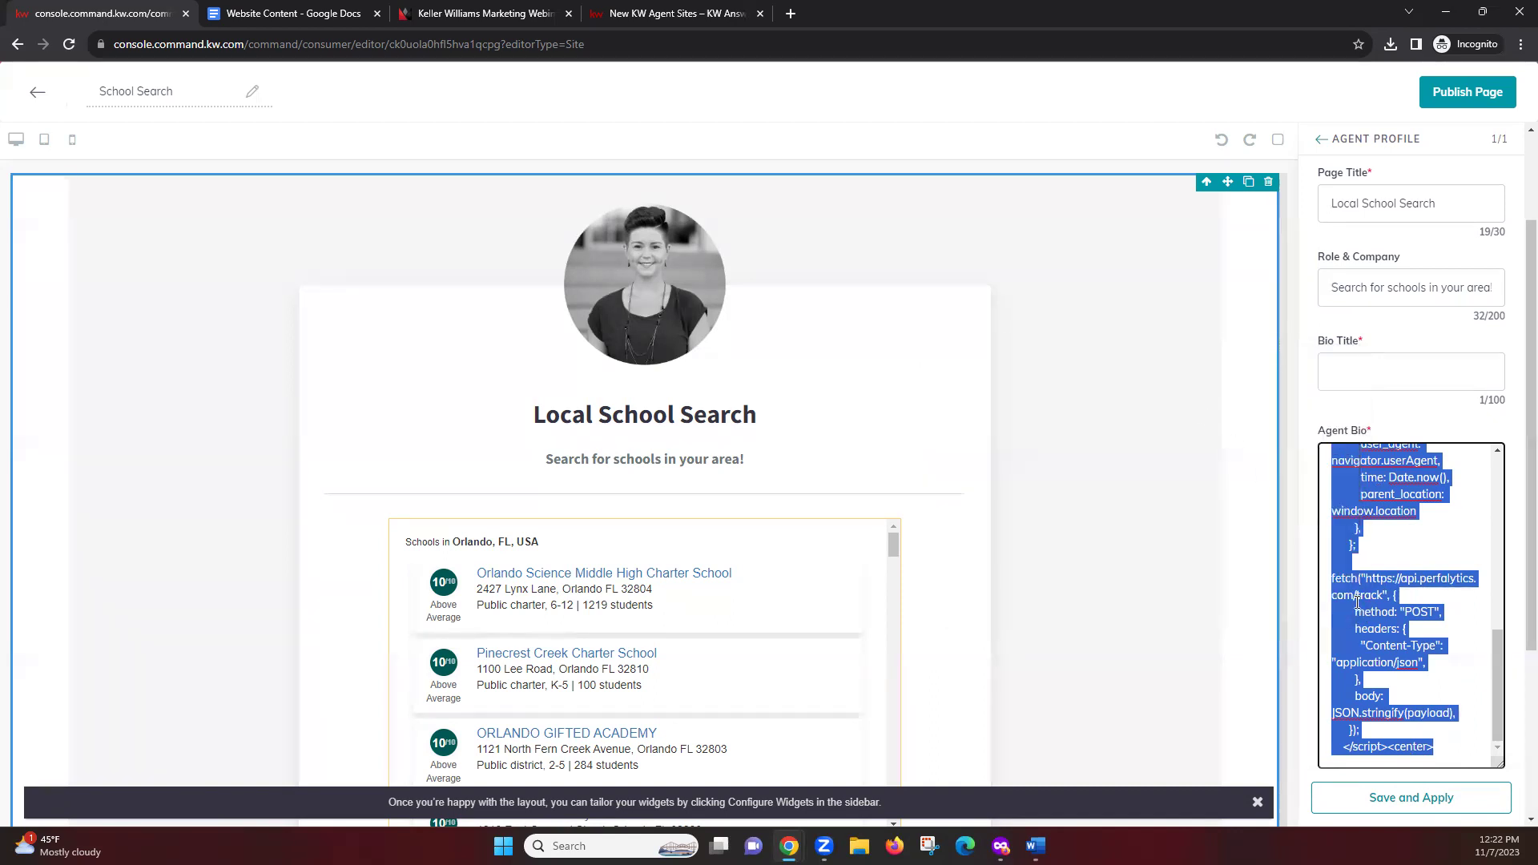
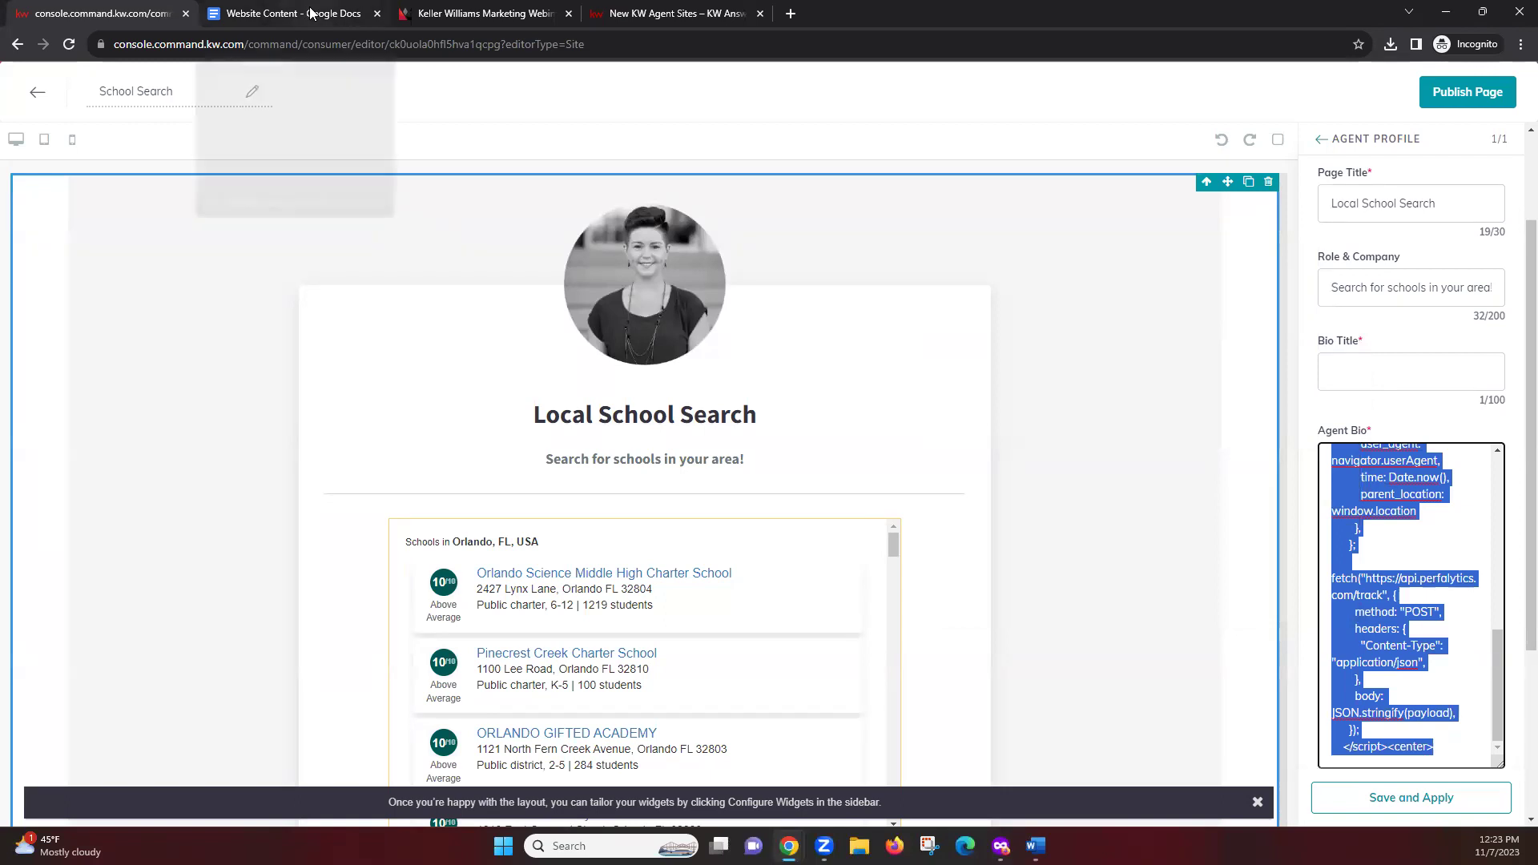
Create a new blank Google Docs document from the File menu
{"action": "left_click", "coordinate": [312, 13]}
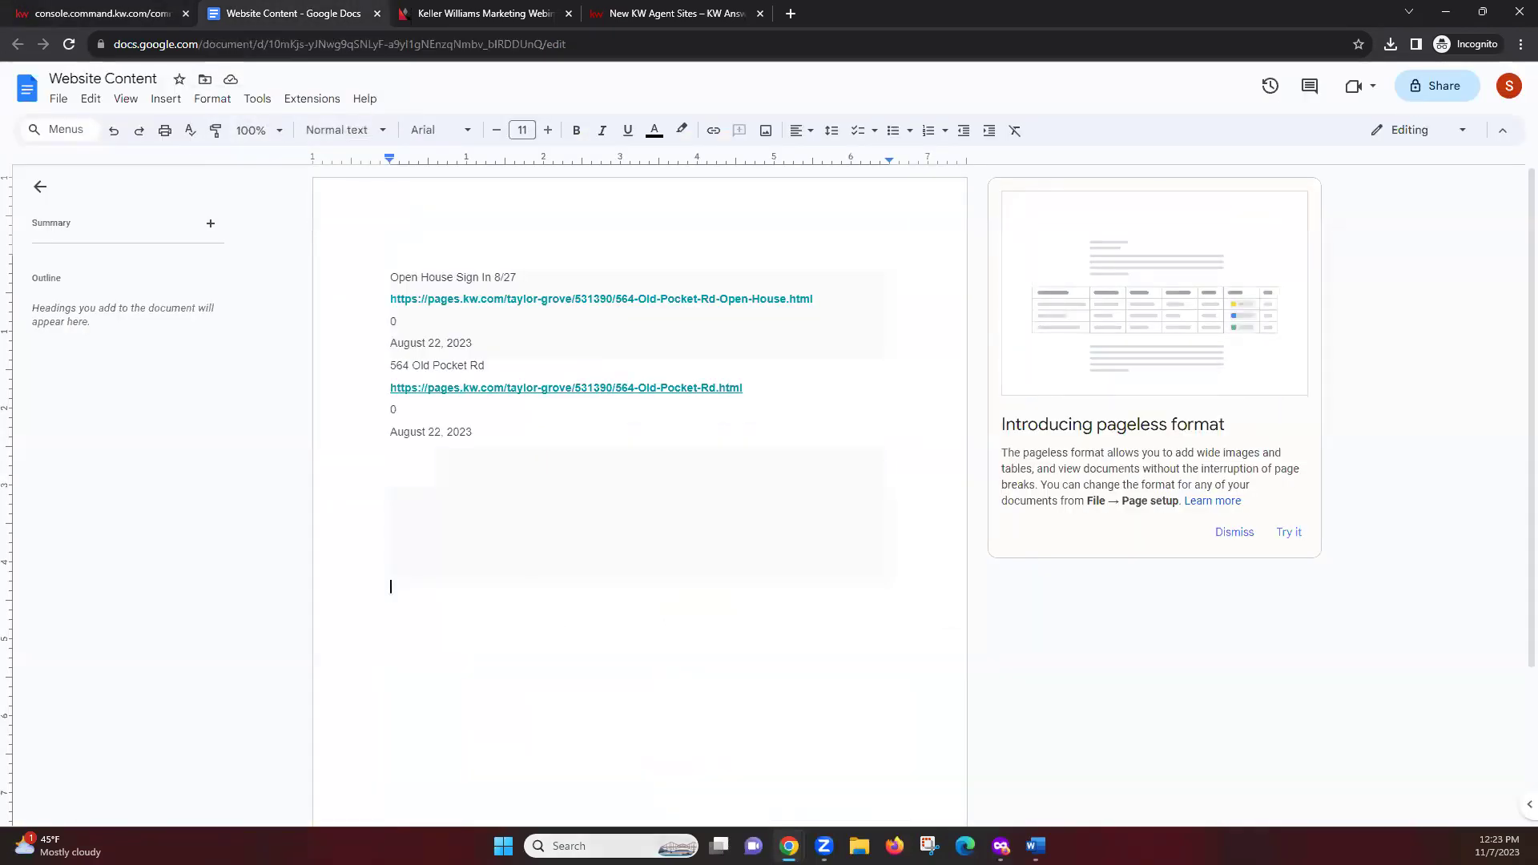
{"action": "mouse_move", "coordinate": [632, 845]}
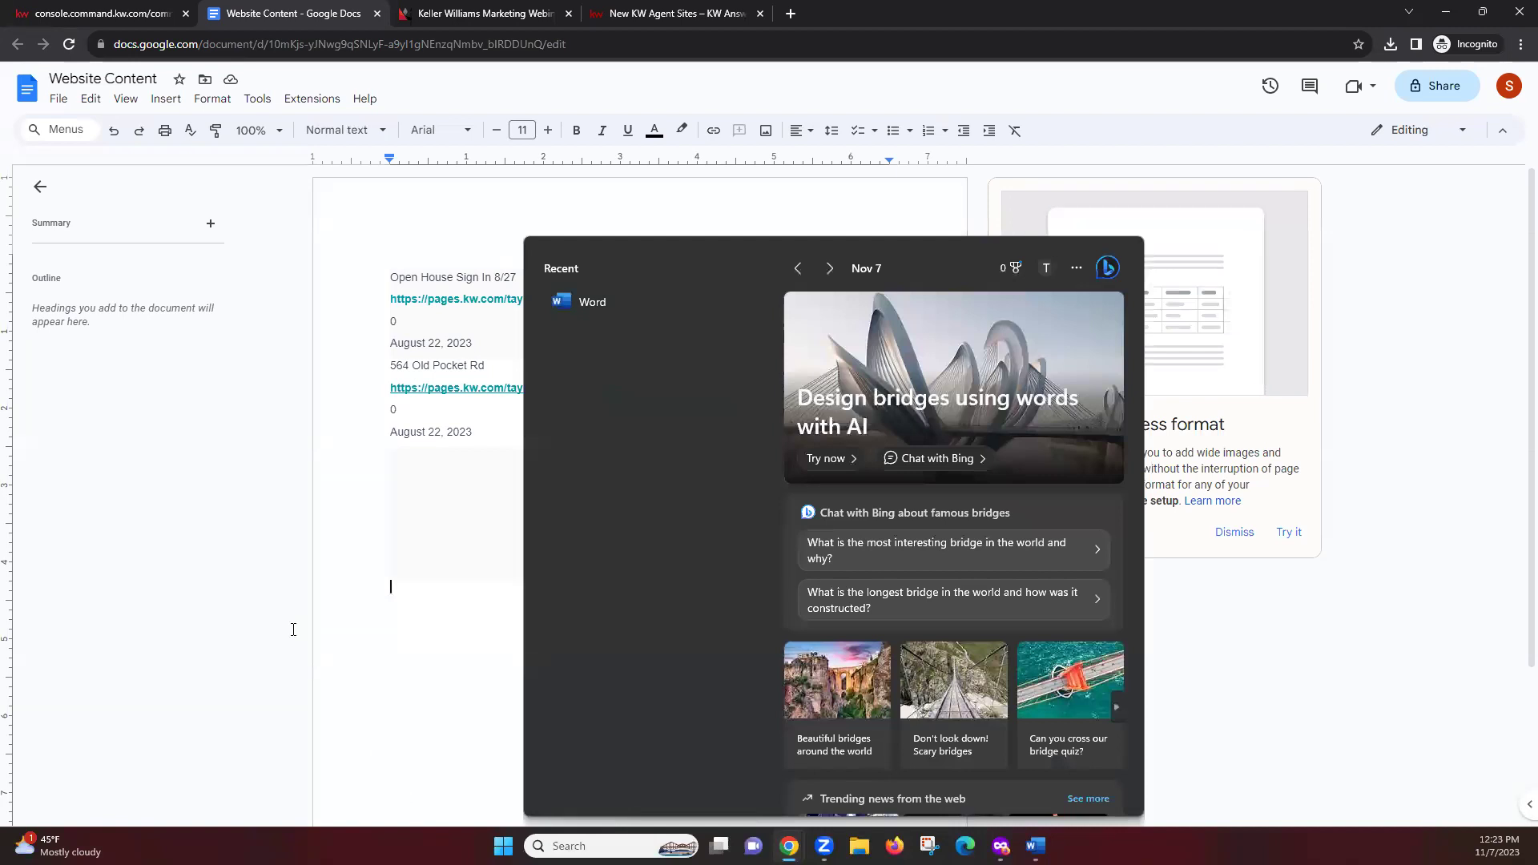
{"action": "left_click", "coordinate": [199, 585]}
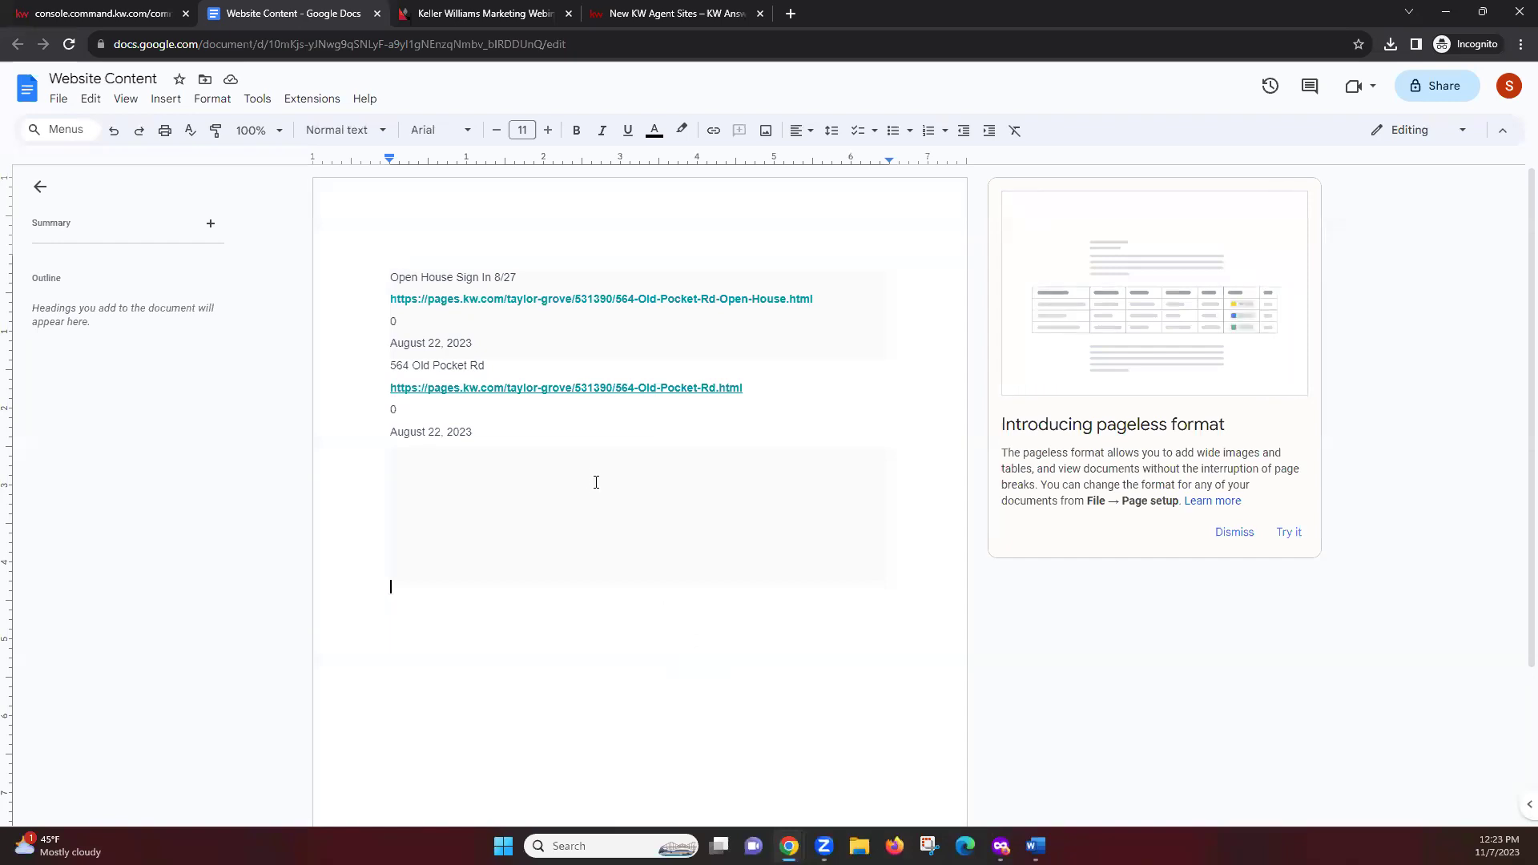
{"action": "left_click", "coordinate": [57, 101]}
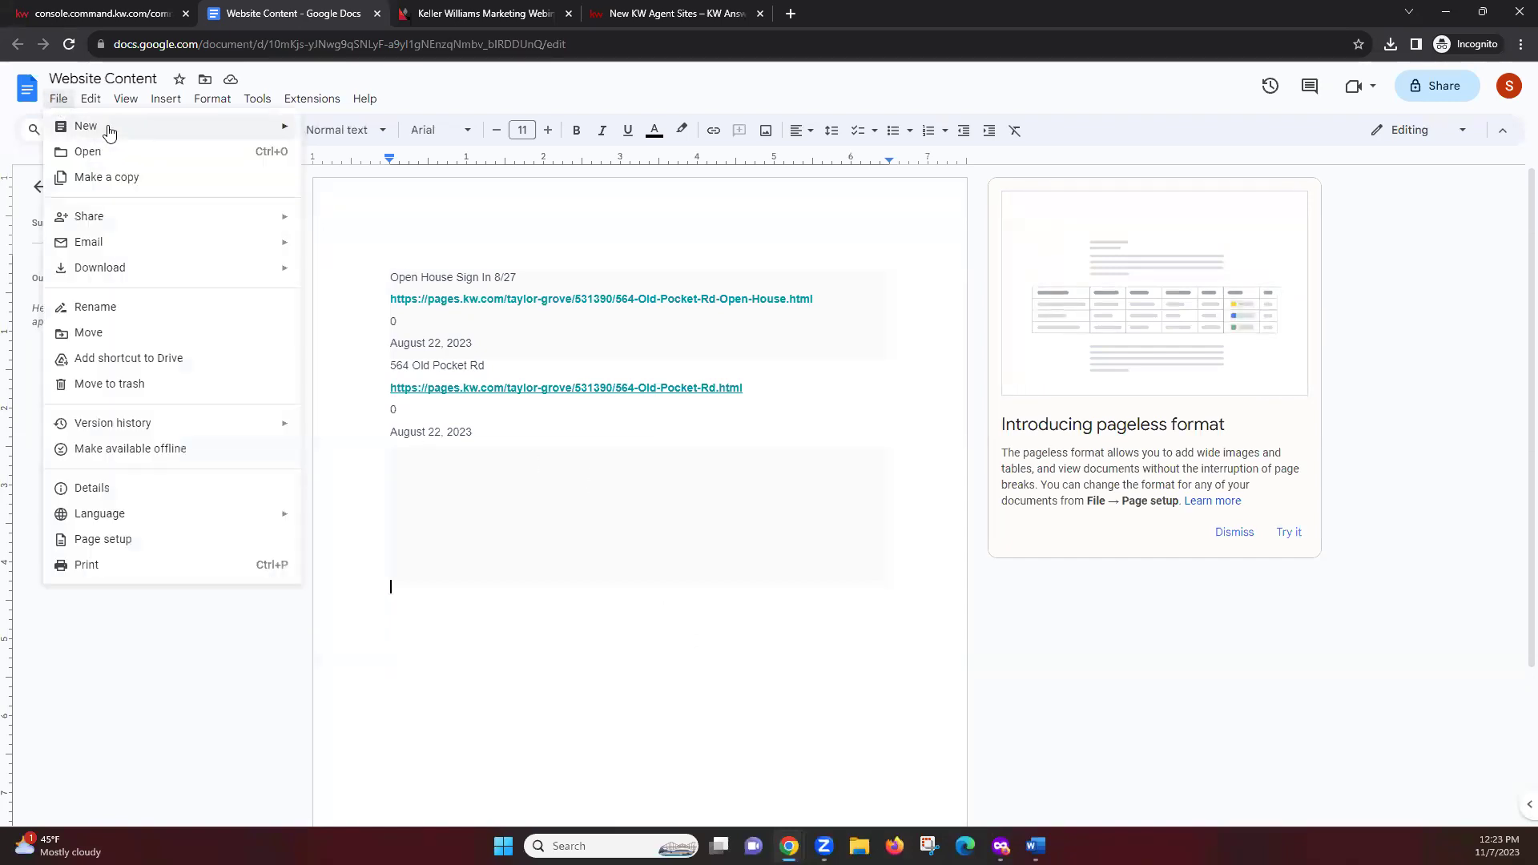
{"action": "mouse_move", "coordinate": [112, 128]}
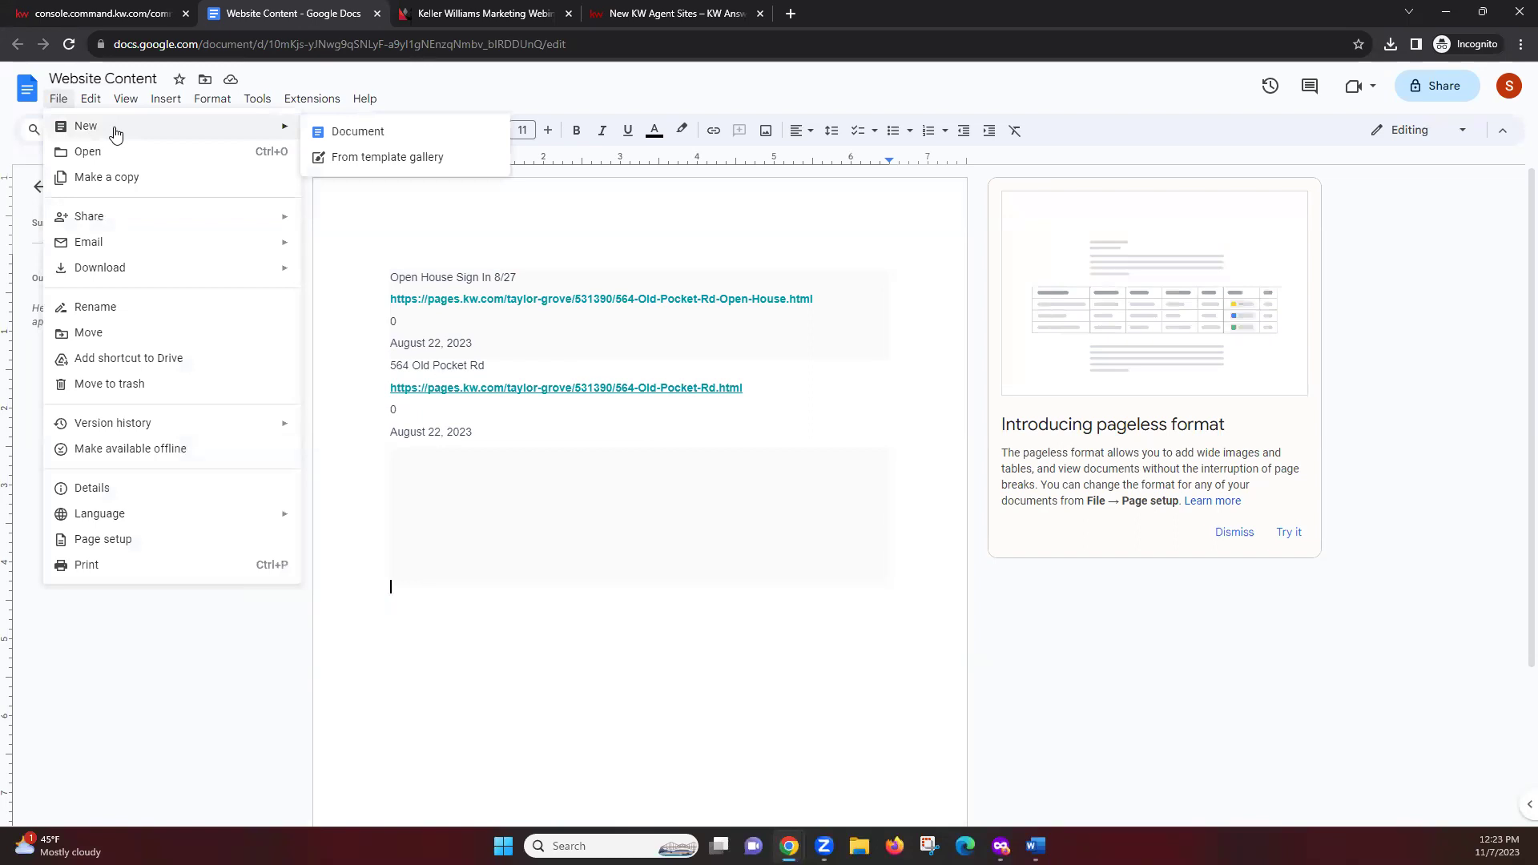
{"action": "left_click", "coordinate": [383, 133]}
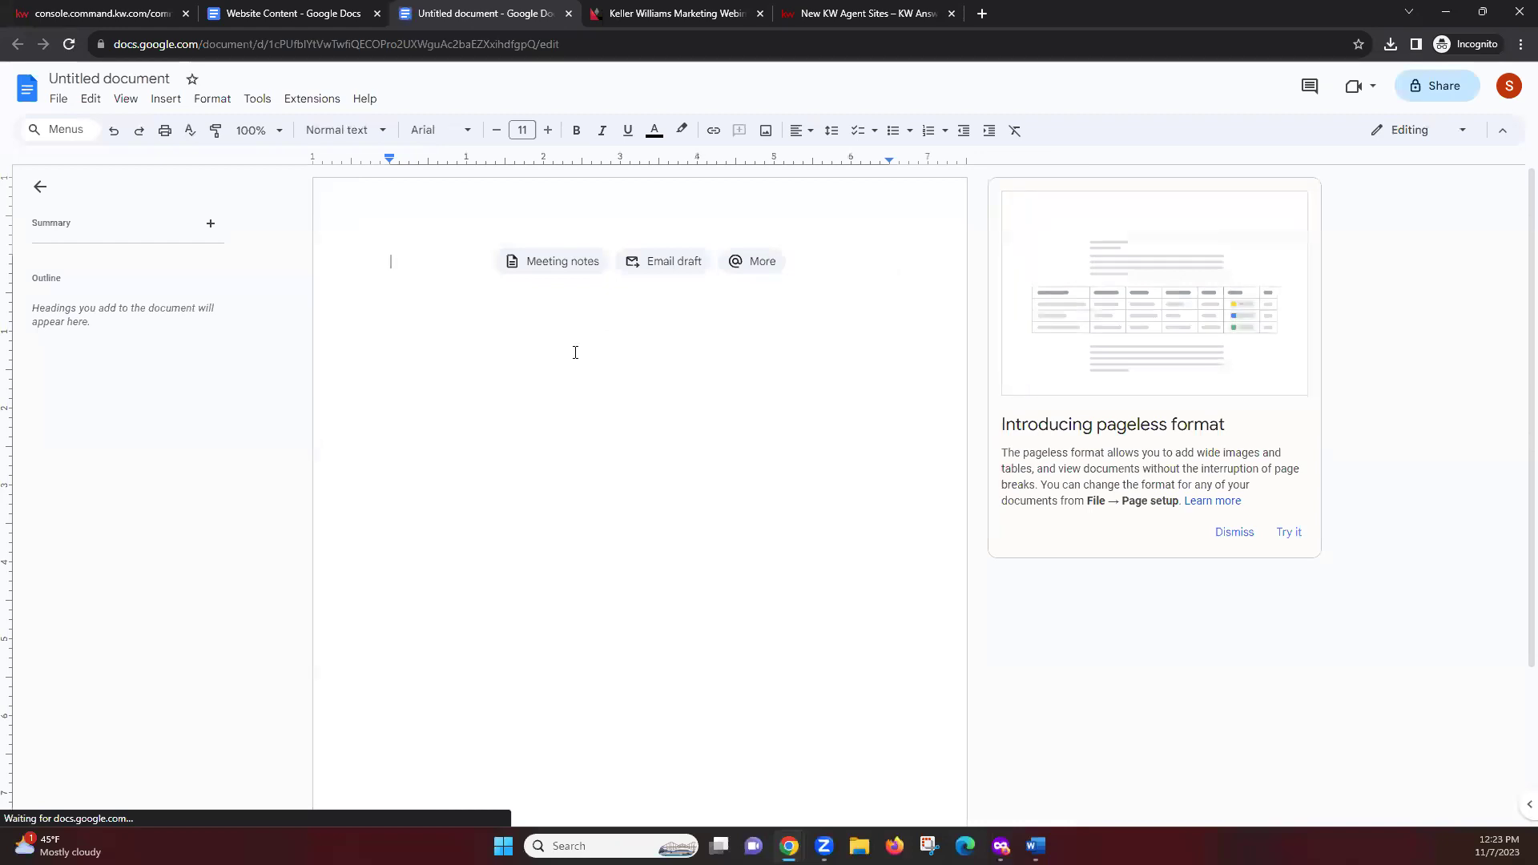
Title the document 'school search' and paste the GreatSchools embed code into it
{"action": "left_click", "coordinate": [104, 74]}
{"action": "type", "text": "schol"}
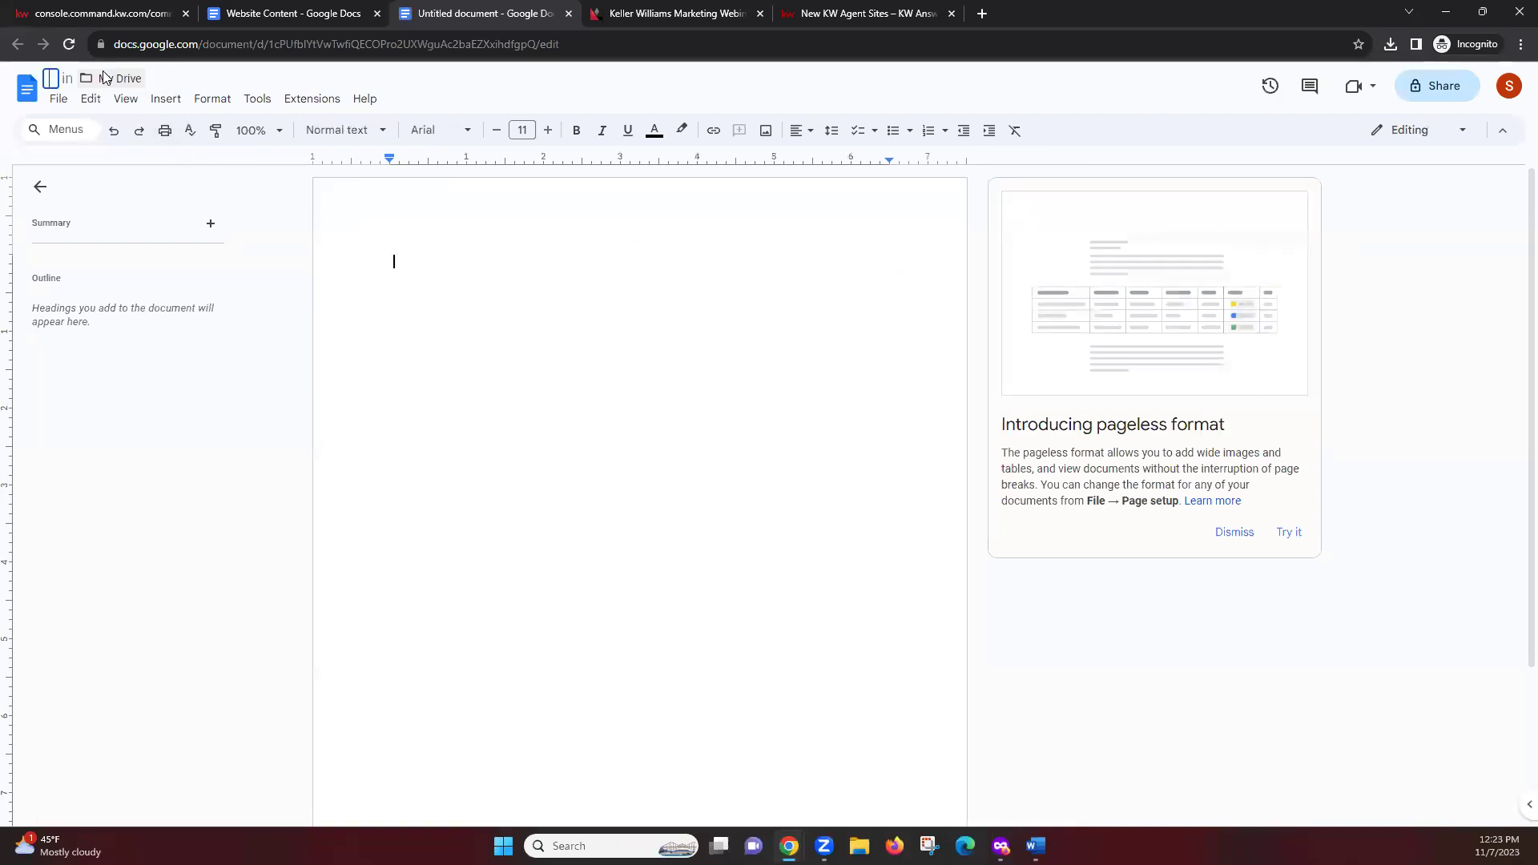
{"action": "key", "text": "BackSpace"}
{"action": "type", "text": "ol search"}
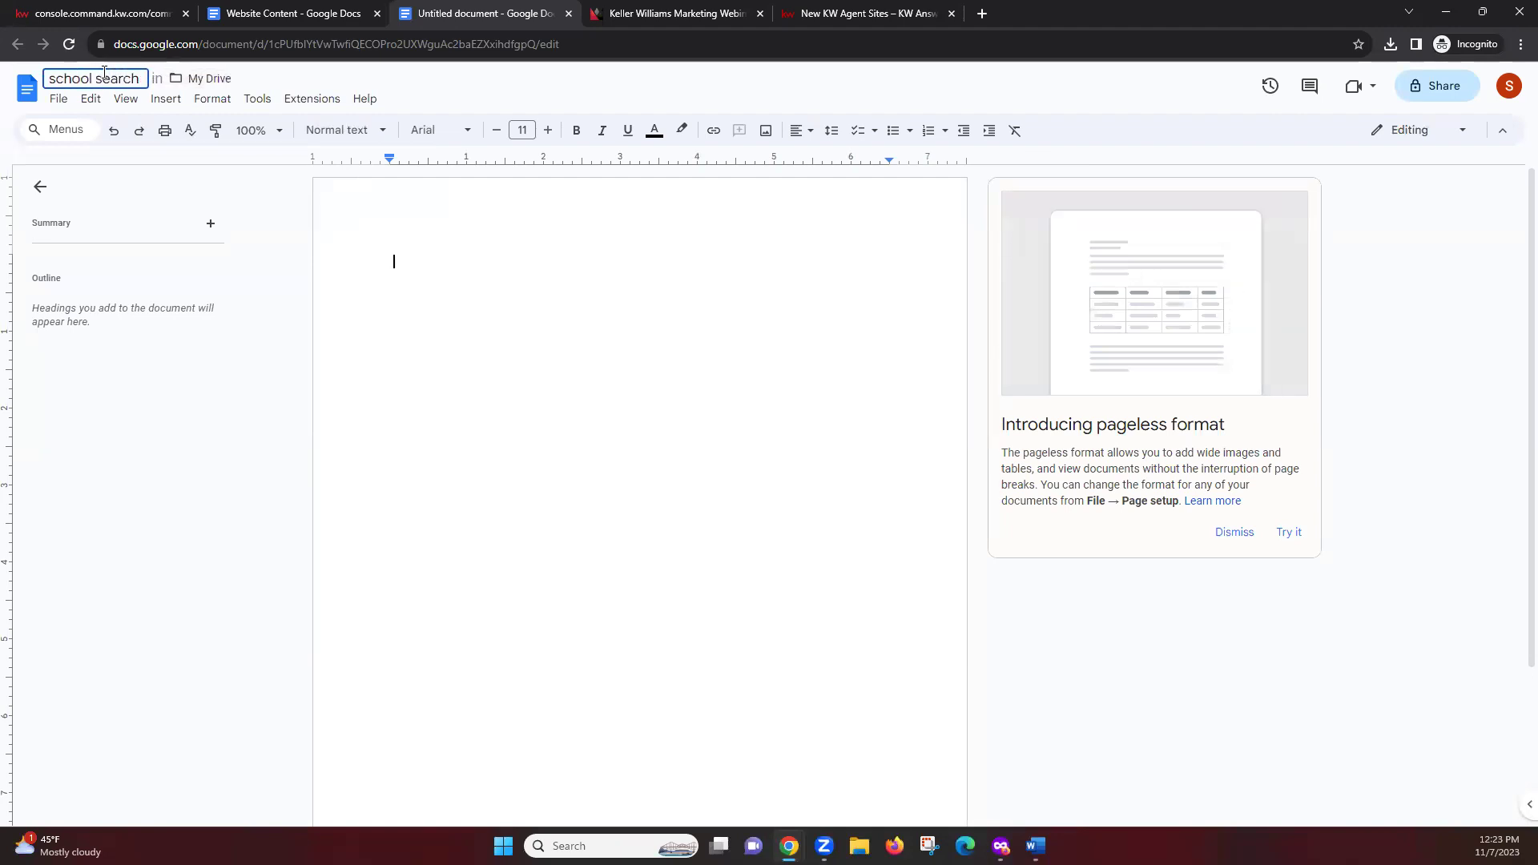
{"action": "left_click", "coordinate": [448, 255]}
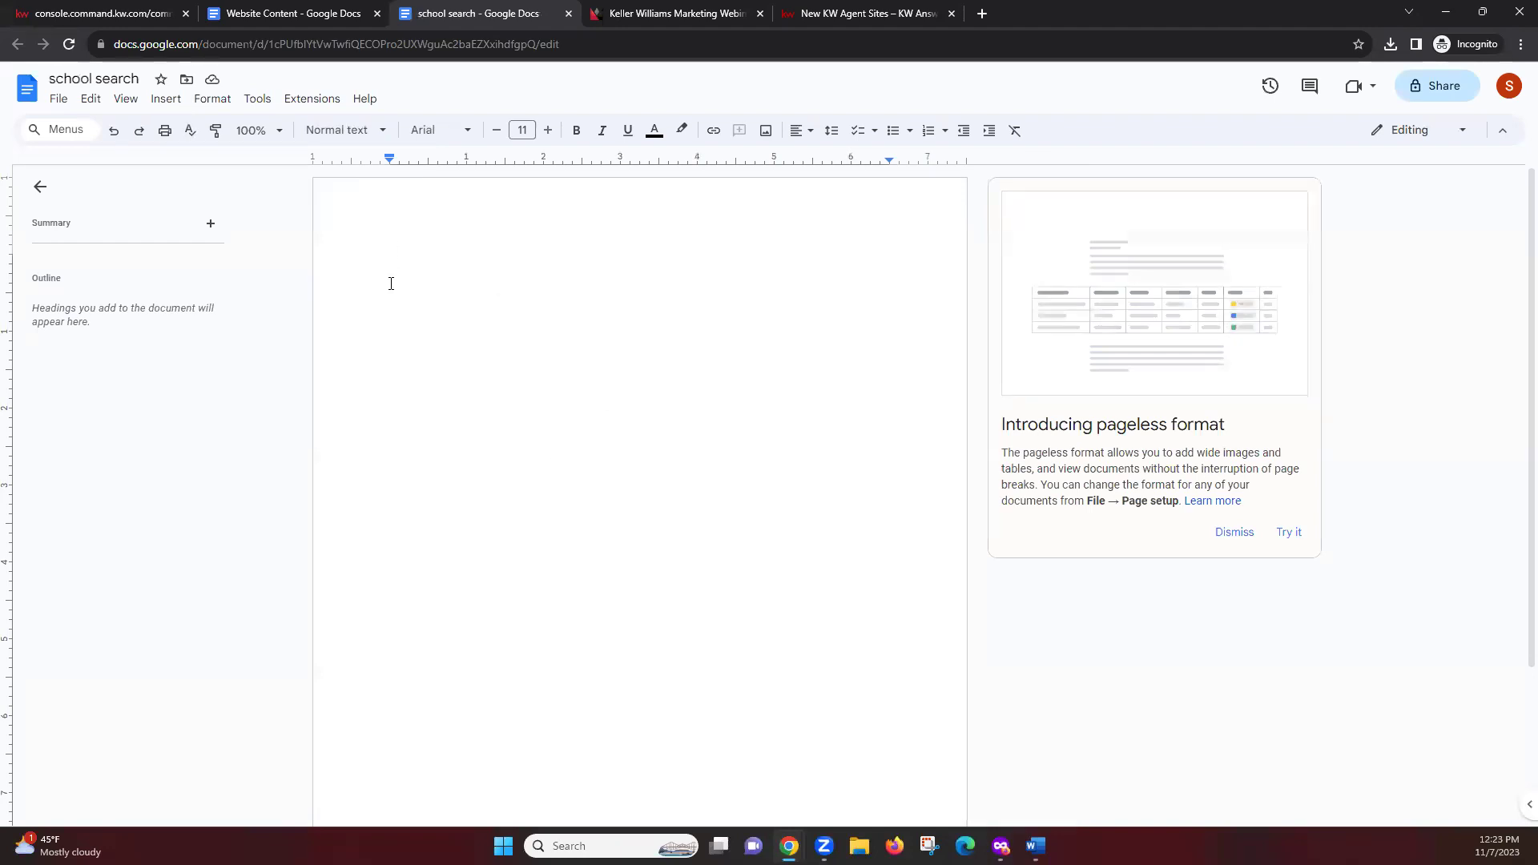
{"action": "right_click", "coordinate": [422, 261]}
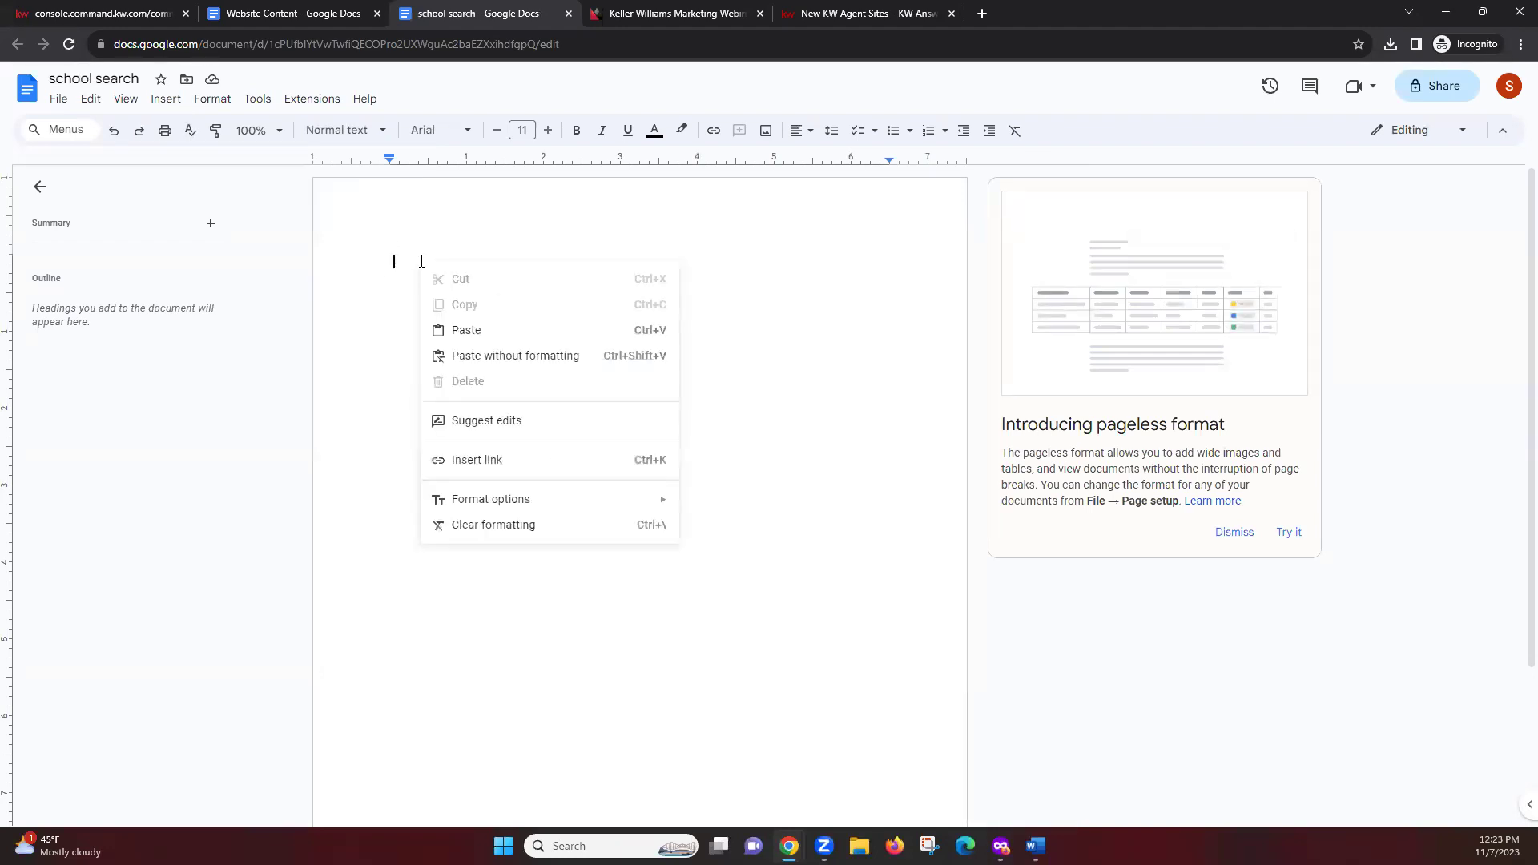
{"action": "left_click", "coordinate": [469, 328]}
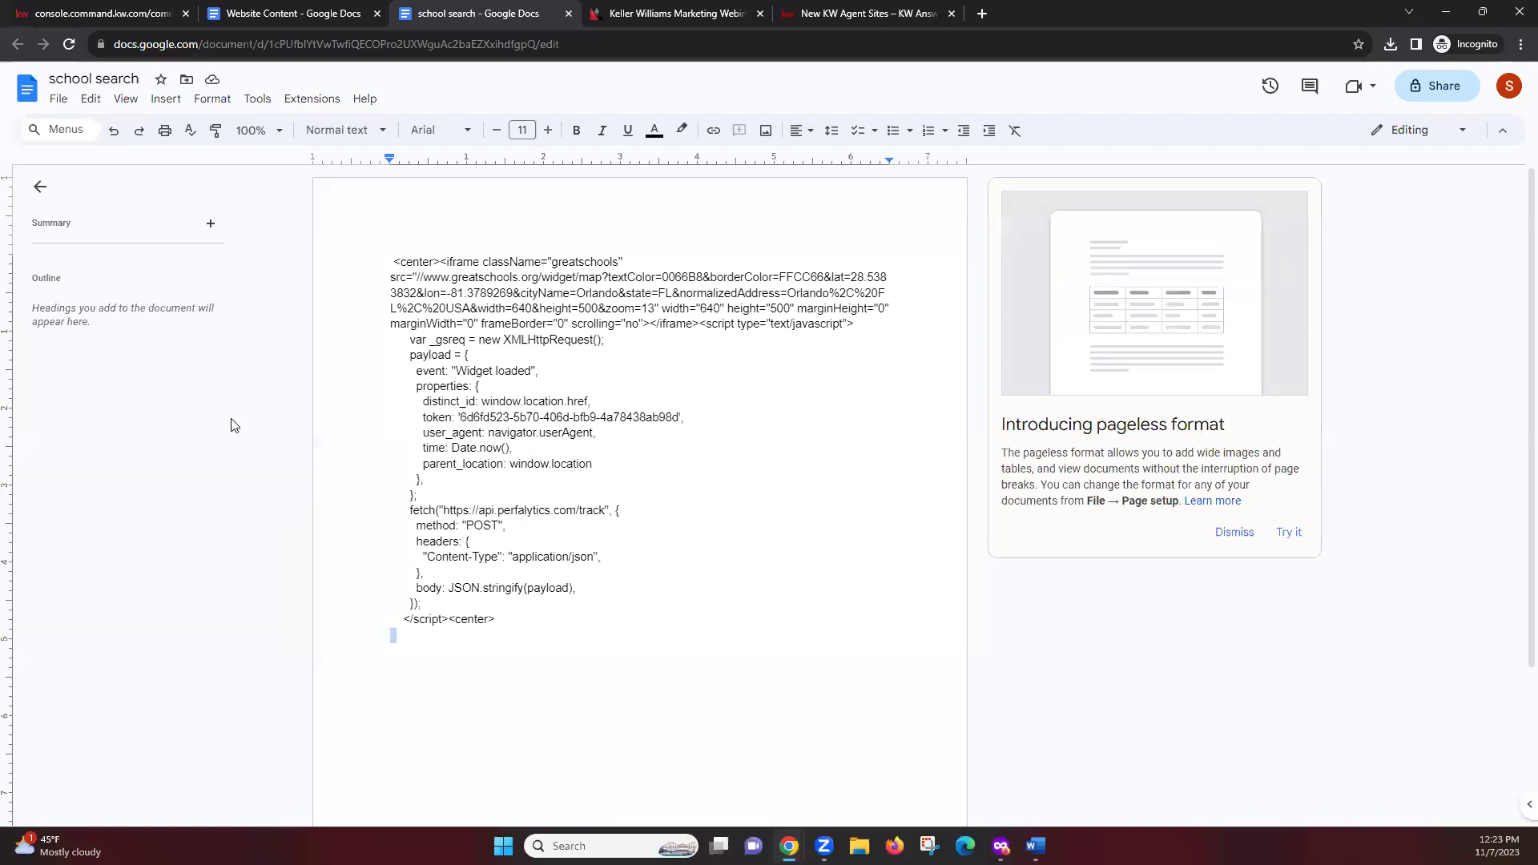
Exit the School Search page editor, discarding unsaved changes, back to Agent Site Pages
{"action": "left_click", "coordinate": [125, 10]}
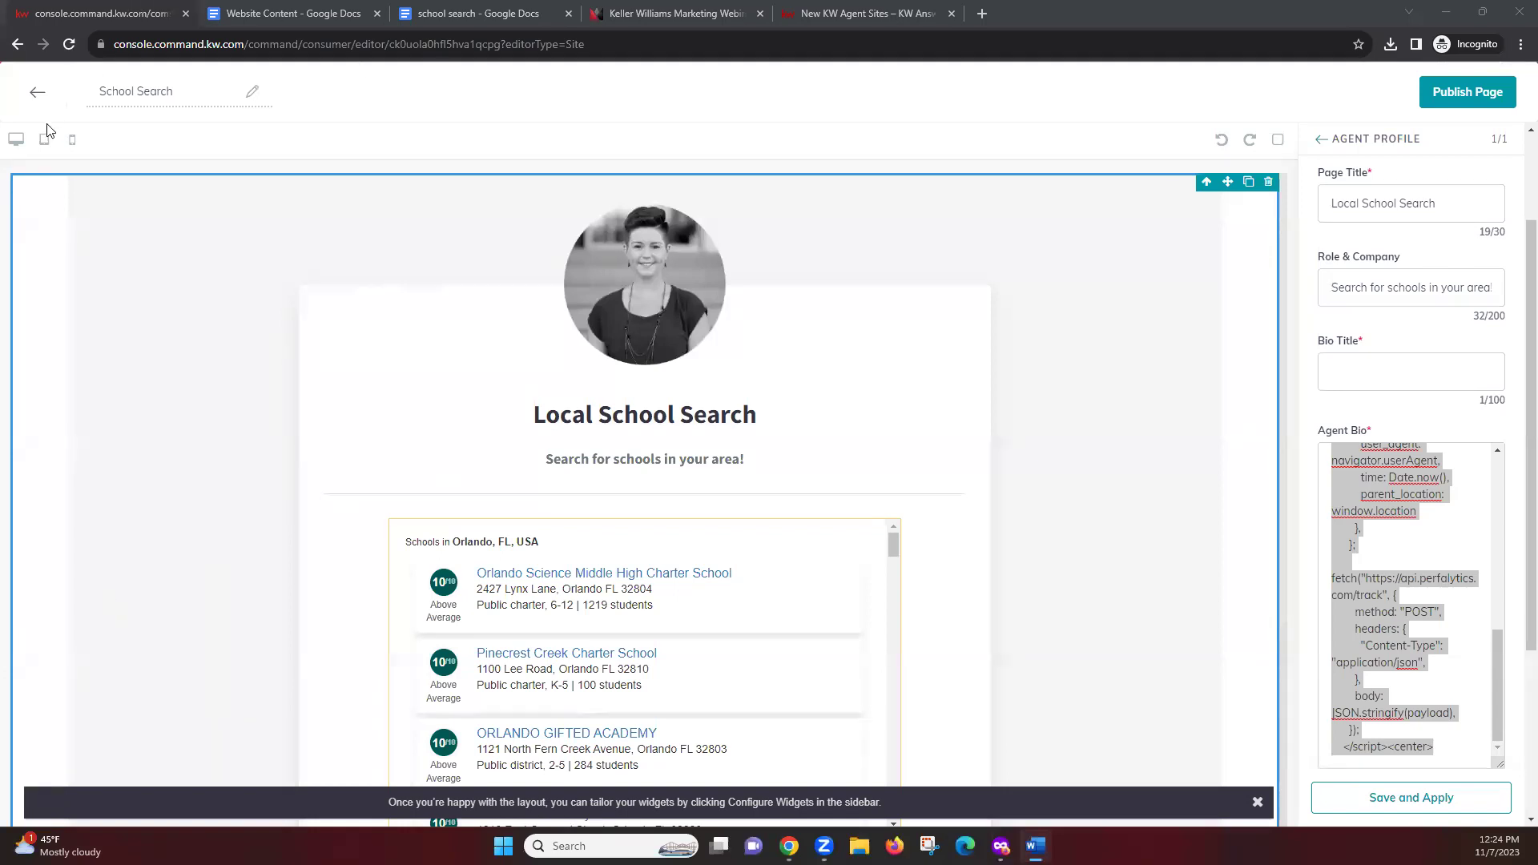
{"action": "left_click", "coordinate": [35, 96]}
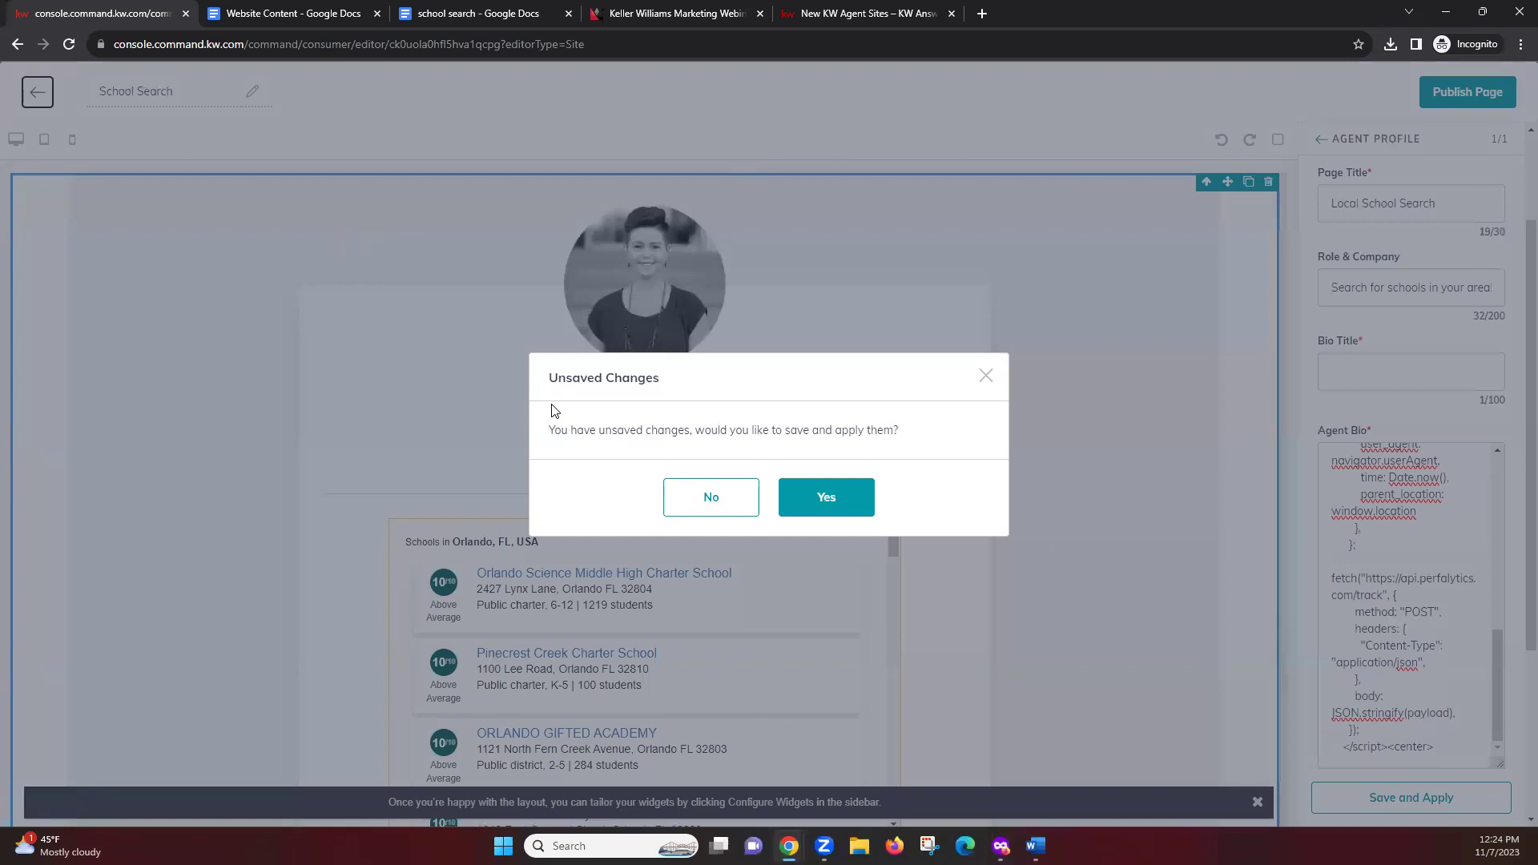
{"action": "left_click", "coordinate": [700, 489]}
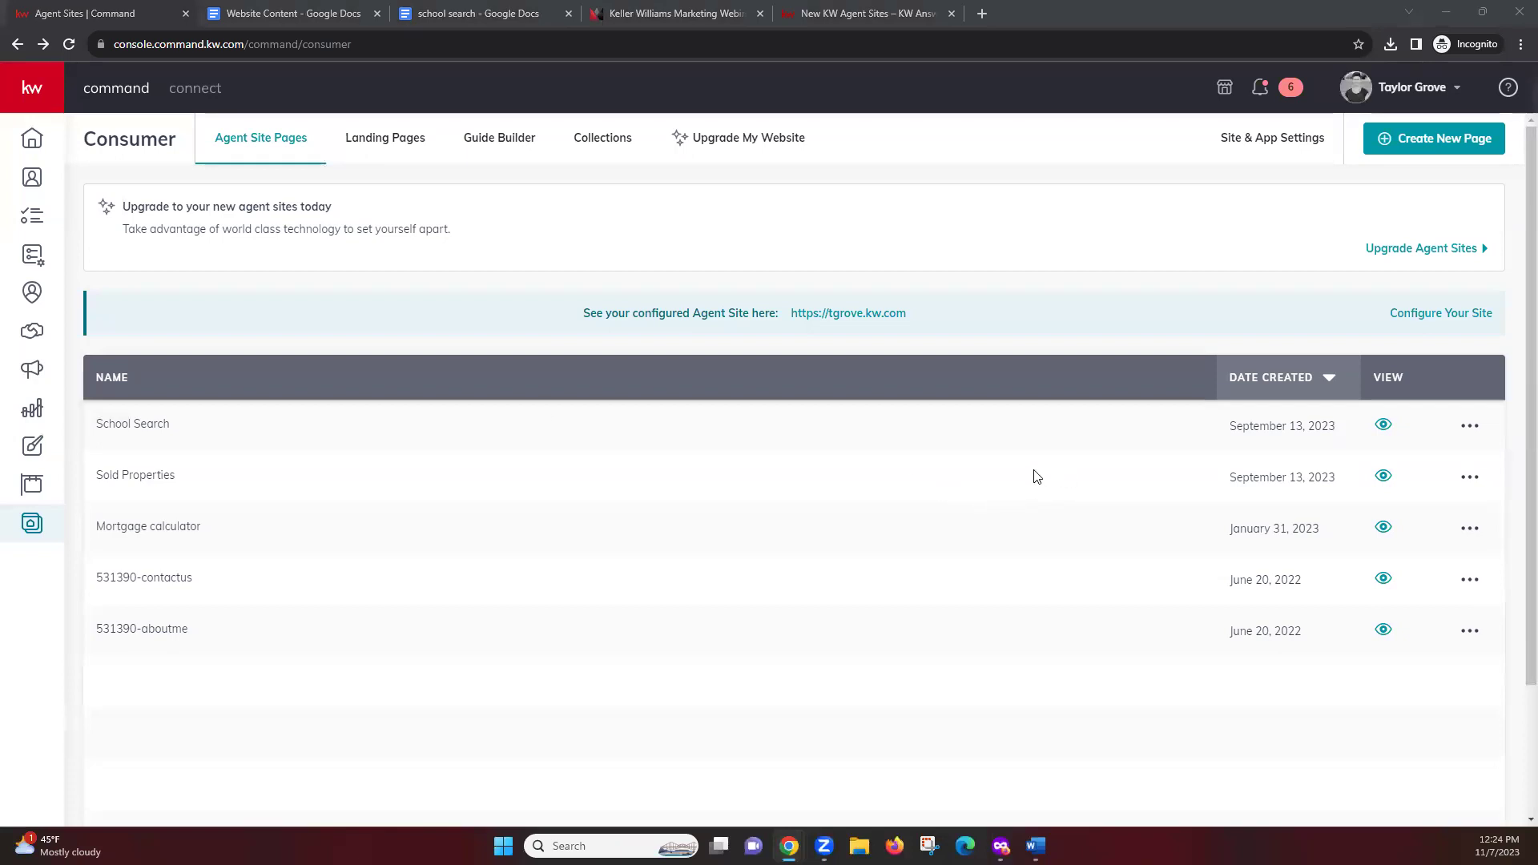
{"action": "left_click", "coordinate": [1353, 475]}
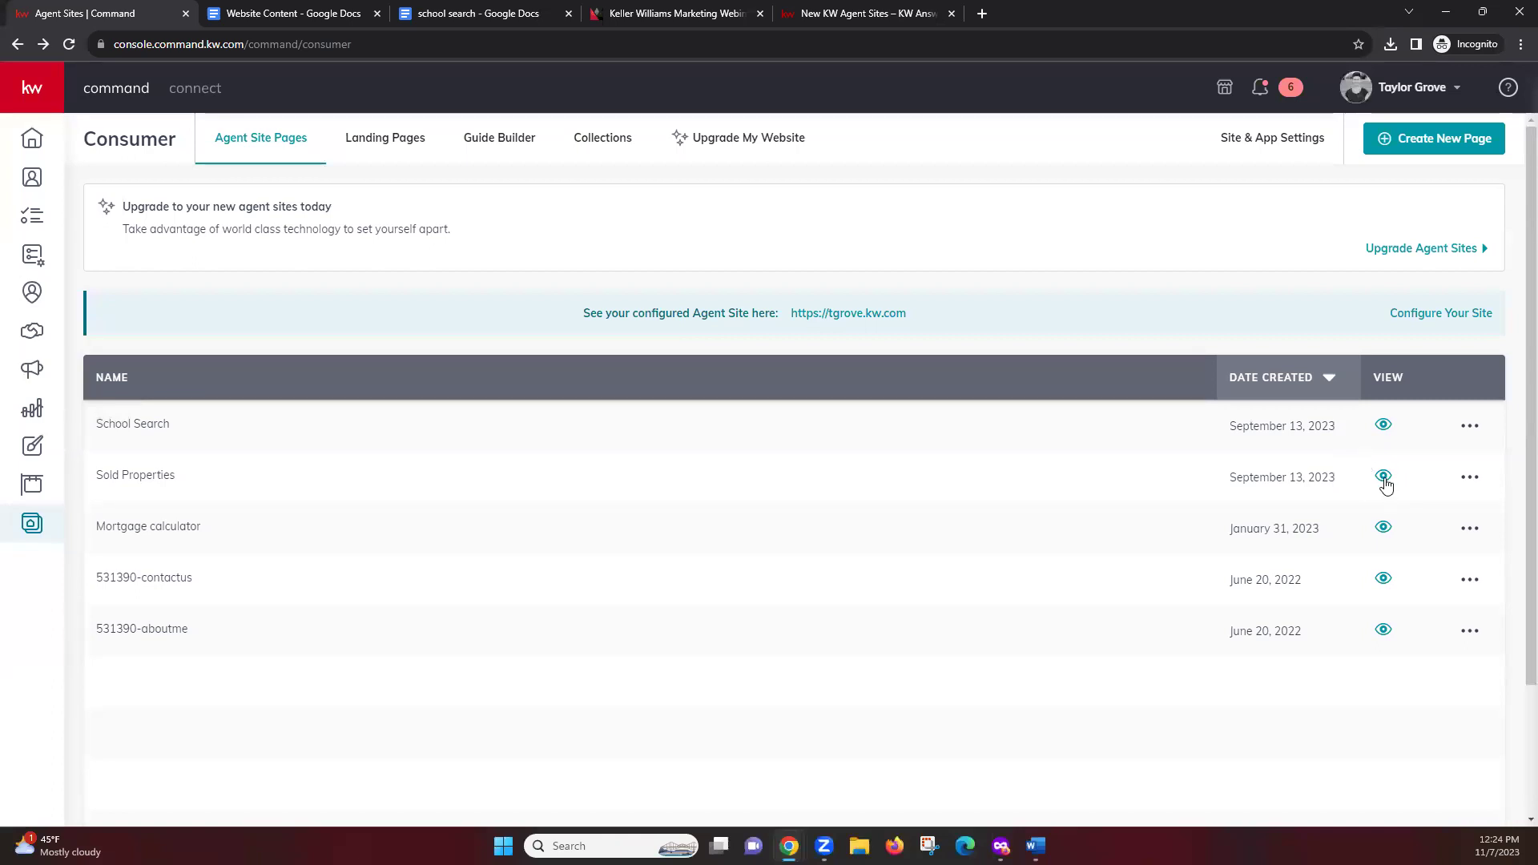
View the live Sold Properties page, blocking location access and accepting cookies
{"action": "left_click", "coordinate": [1383, 477]}
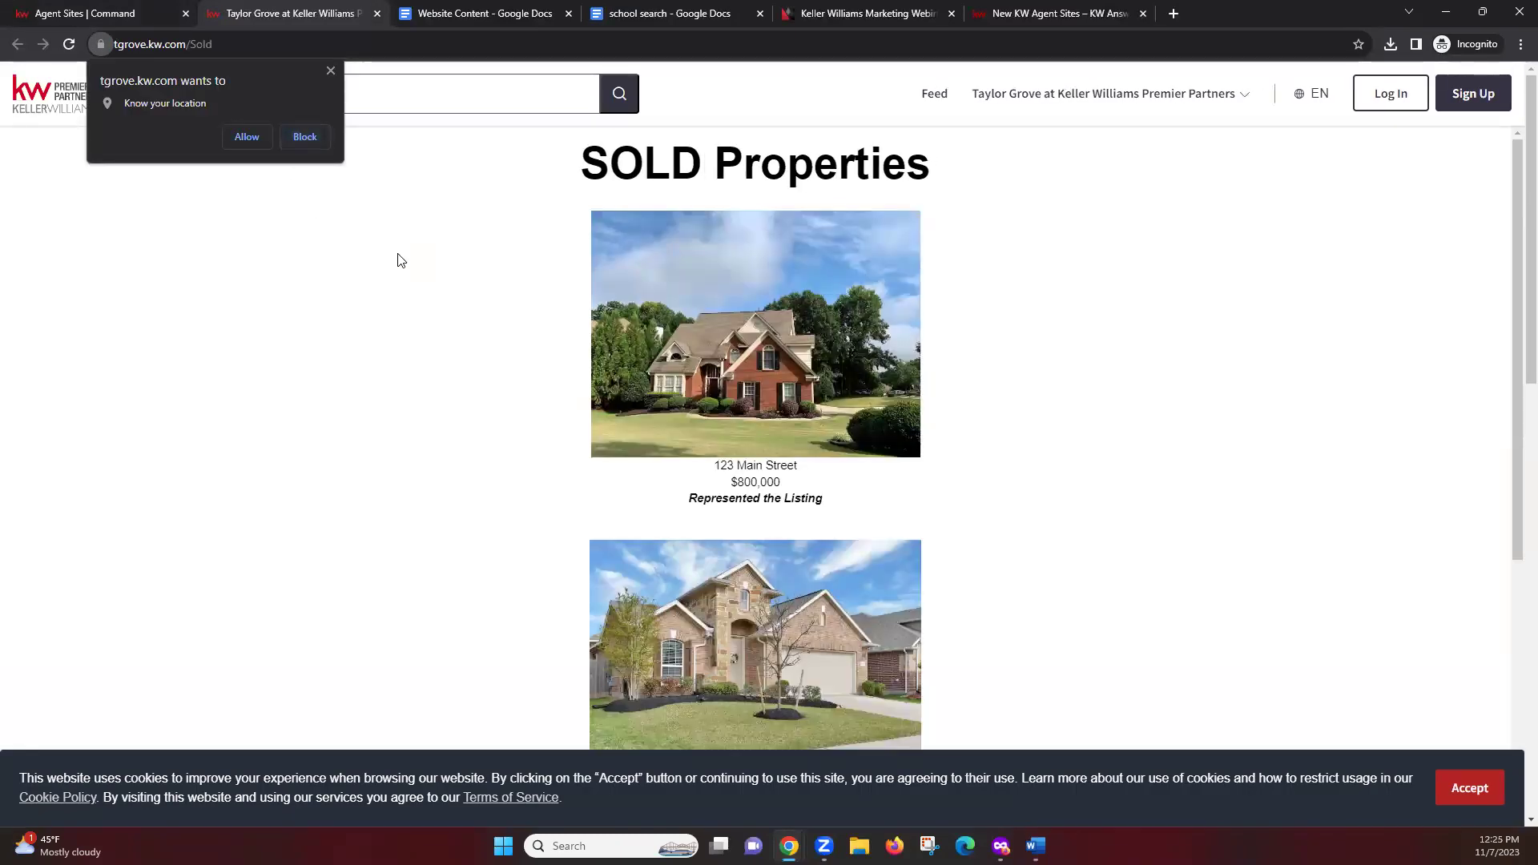
{"action": "left_click", "coordinate": [296, 142]}
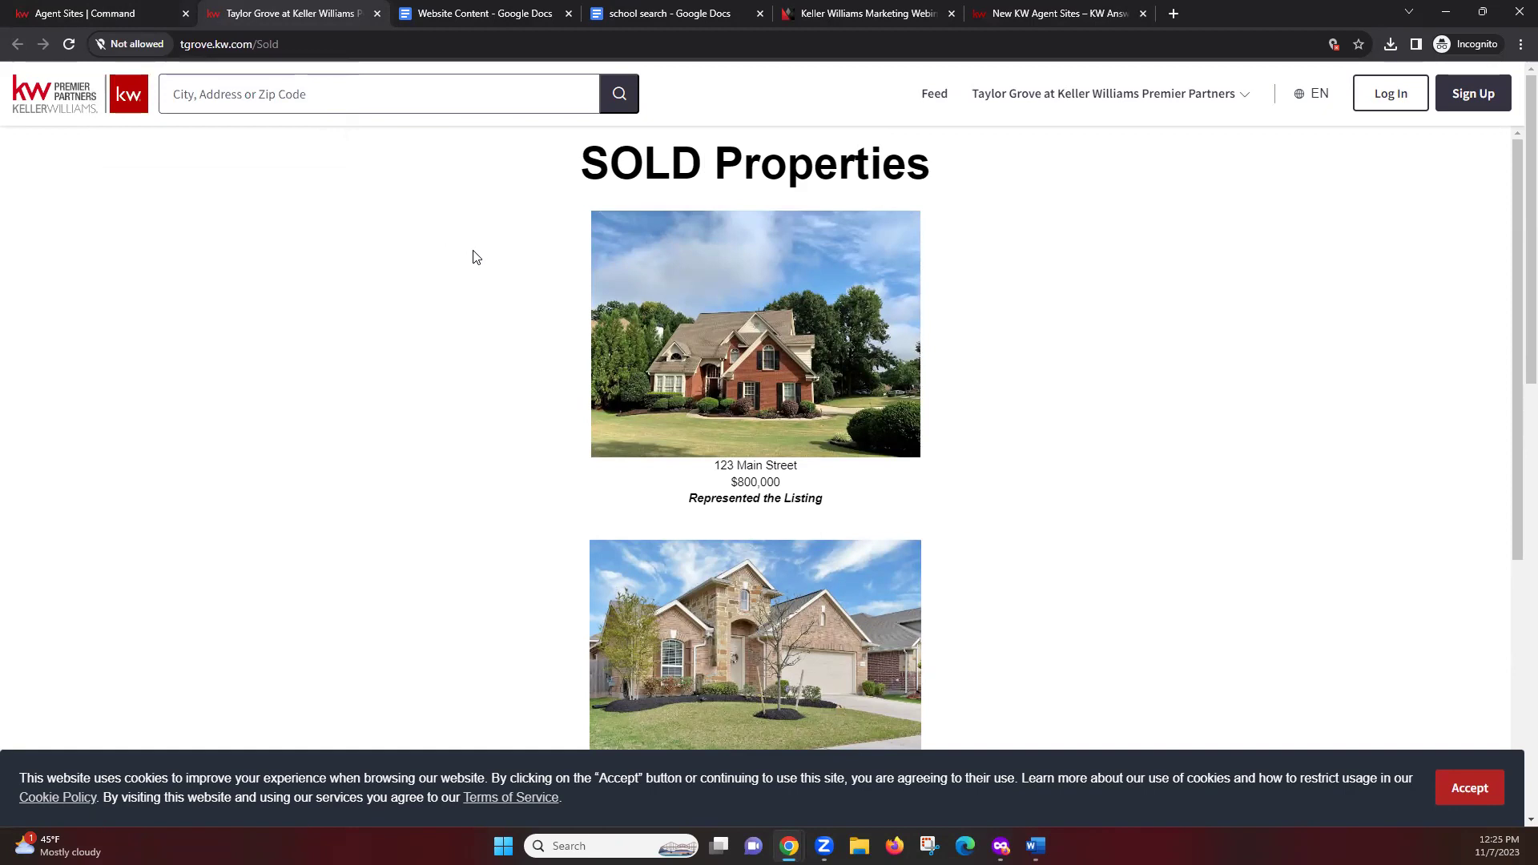
{"action": "left_click", "coordinate": [1471, 793]}
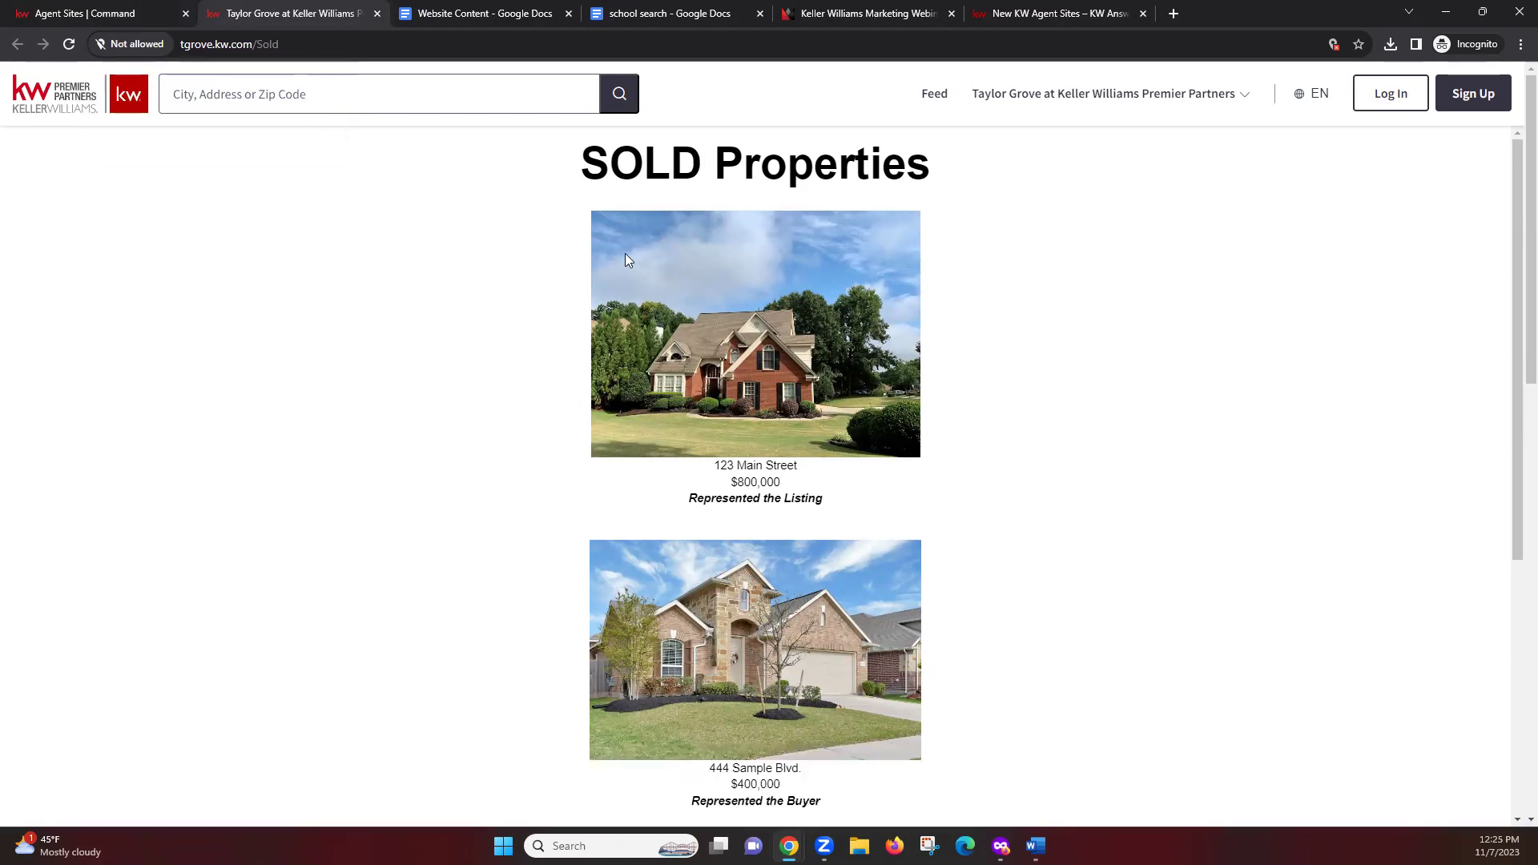
{"action": "right_click", "coordinate": [560, 164]}
{"action": "left_click", "coordinate": [547, 152]}
Select and copy the SOLD Properties heading and listings from the live page
{"action": "left_click_drag", "start_coordinate": [548, 156], "coordinate": [1038, 811]}
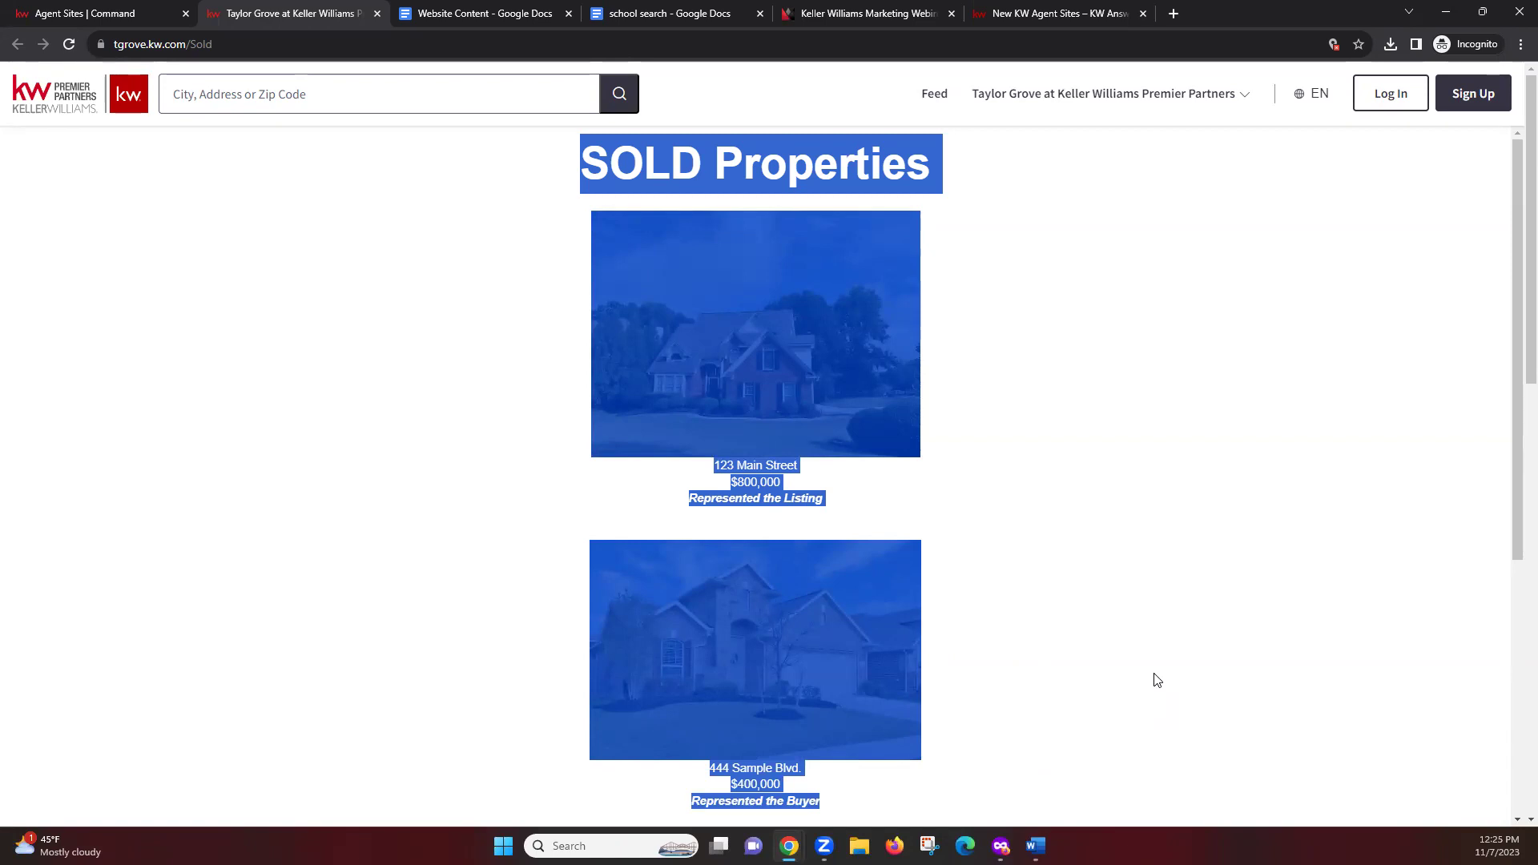
{"action": "right_click", "coordinate": [751, 451]}
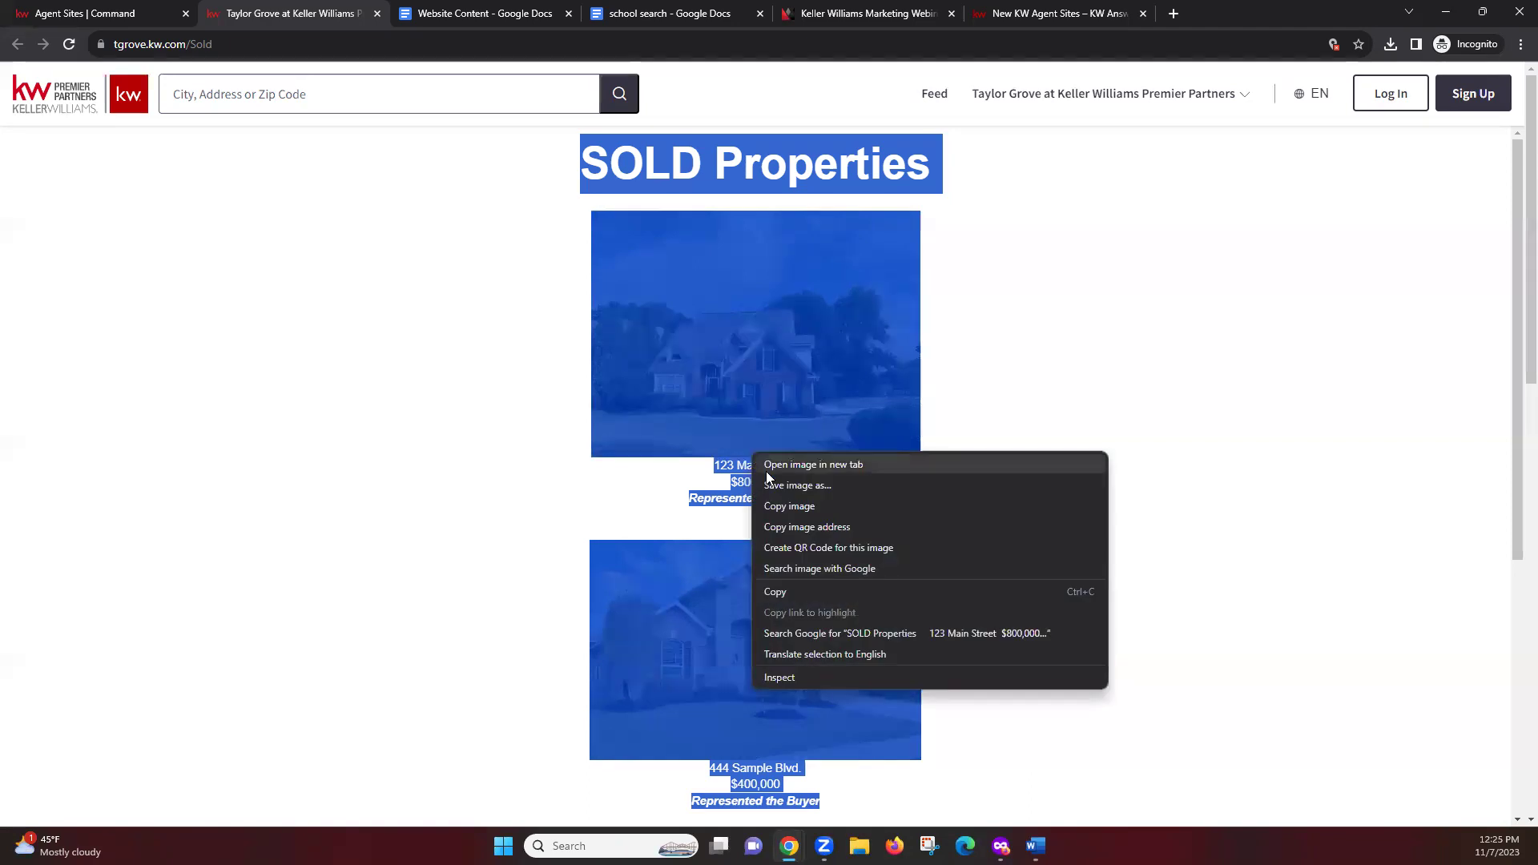
{"action": "right_click", "coordinate": [732, 459]}
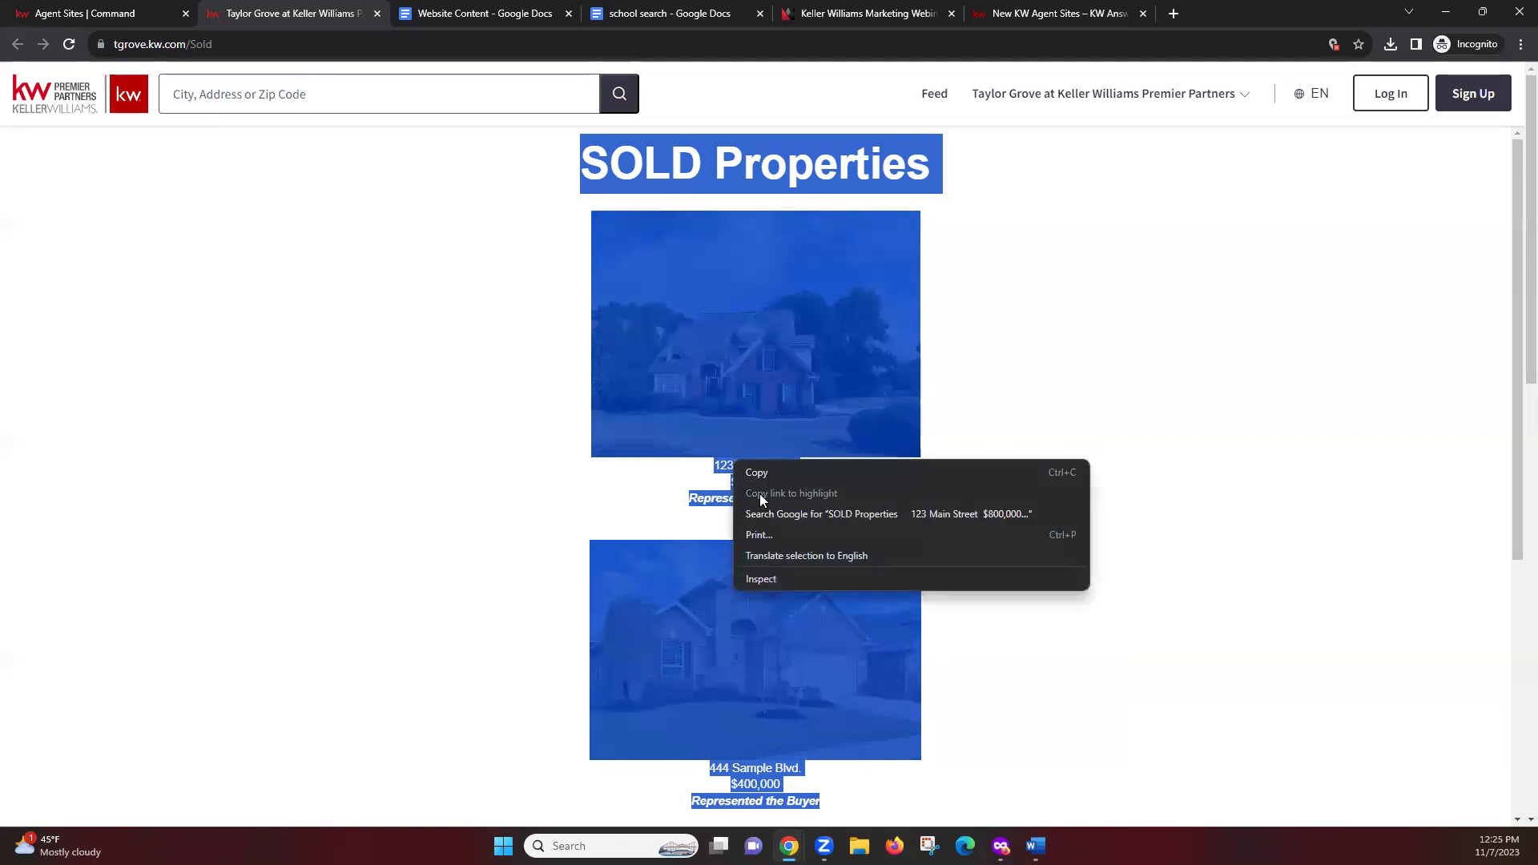
{"action": "left_click", "coordinate": [766, 476]}
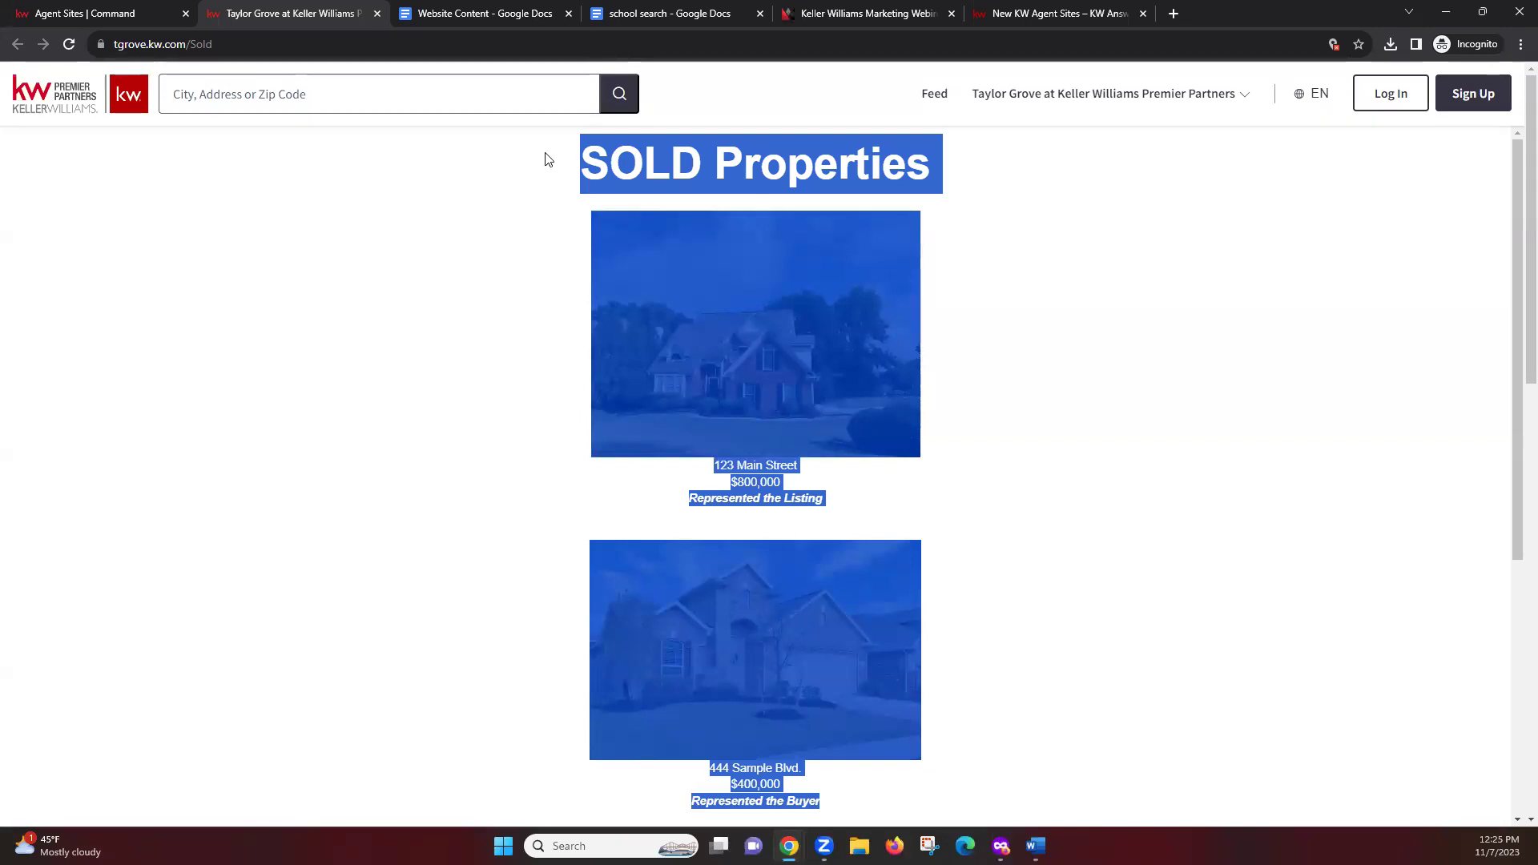
{"action": "left_click", "coordinate": [644, 16]}
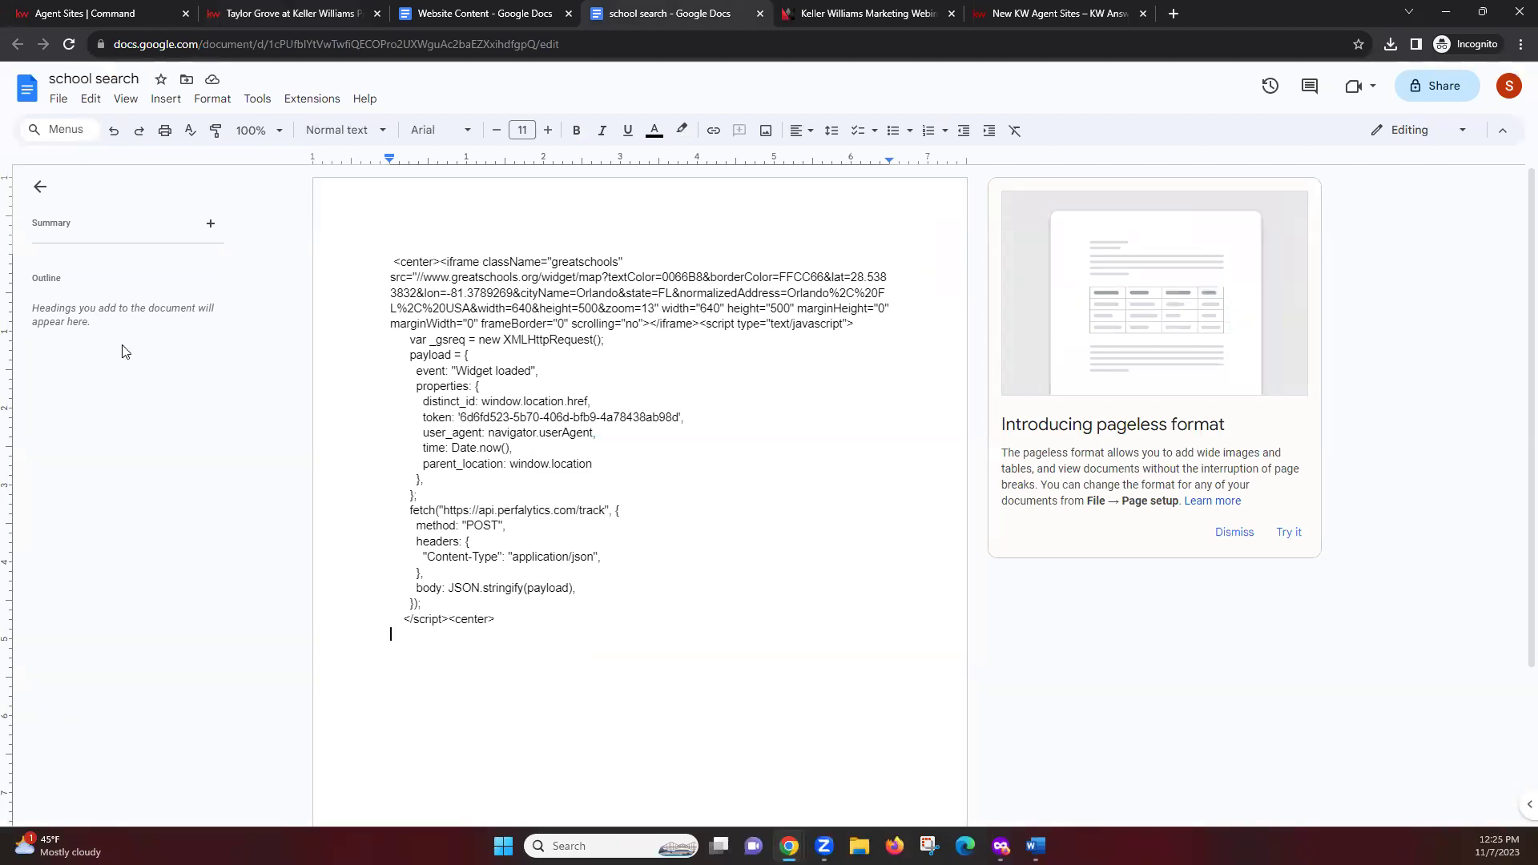
Create another new Google Docs document titled 'Sold properties'
{"action": "left_click", "coordinate": [56, 101]}
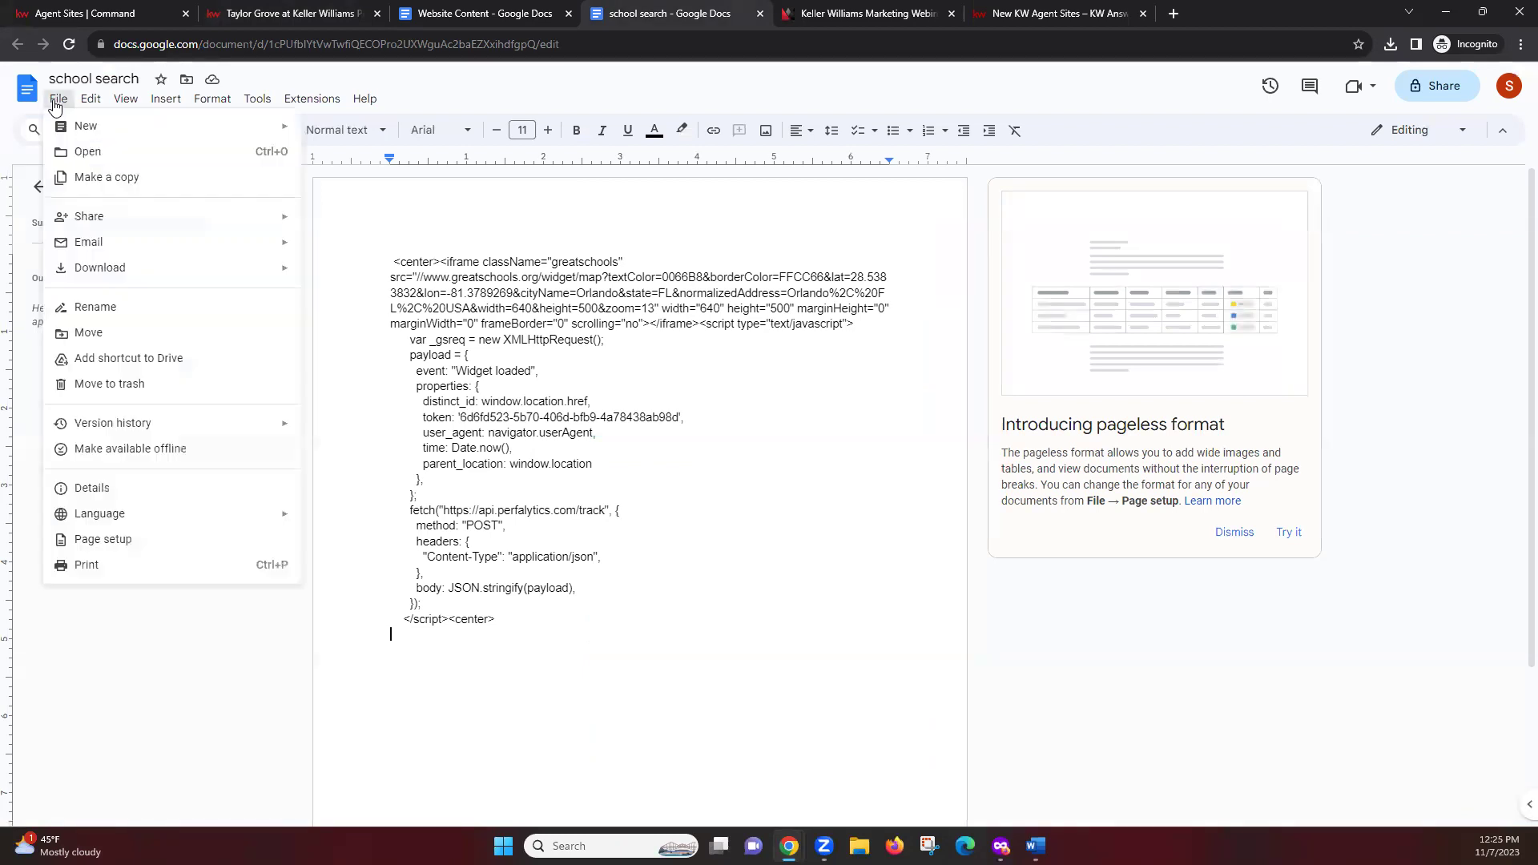
{"action": "mouse_move", "coordinate": [131, 124]}
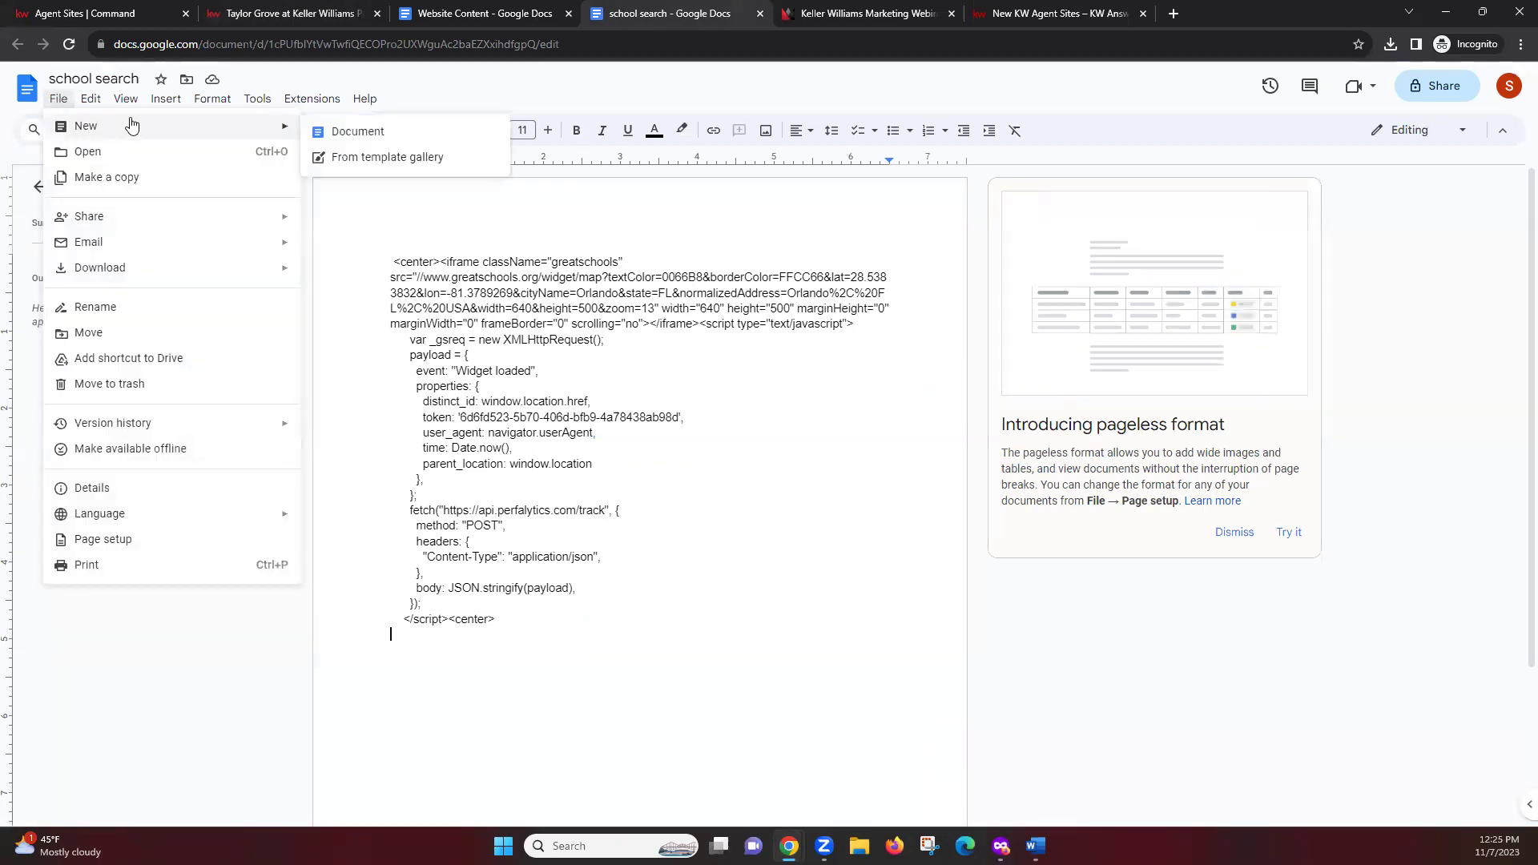
{"action": "left_click", "coordinate": [357, 132]}
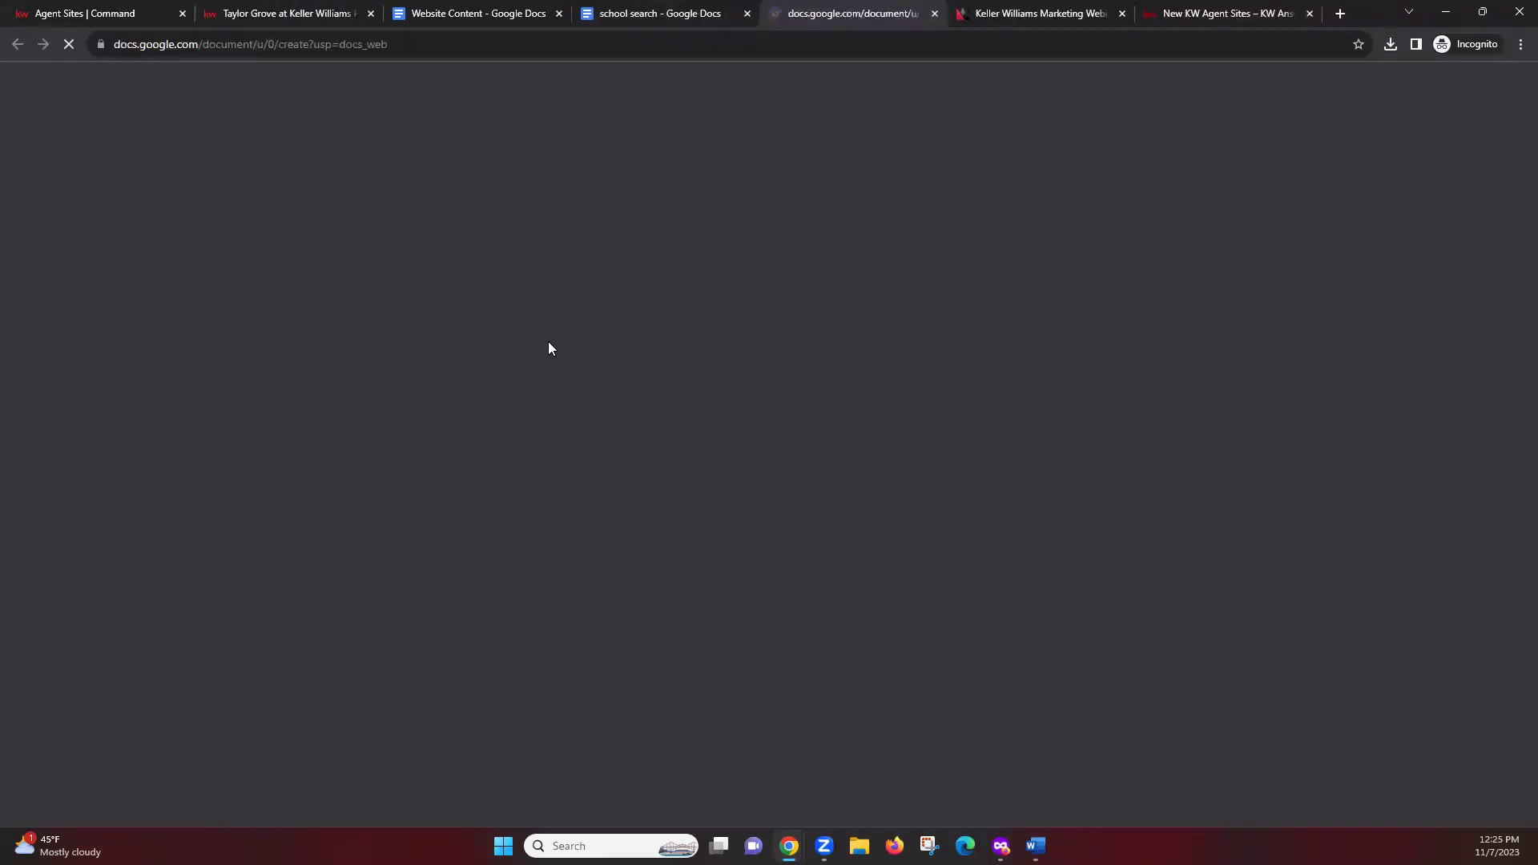
{"action": "left_click", "coordinate": [117, 78]}
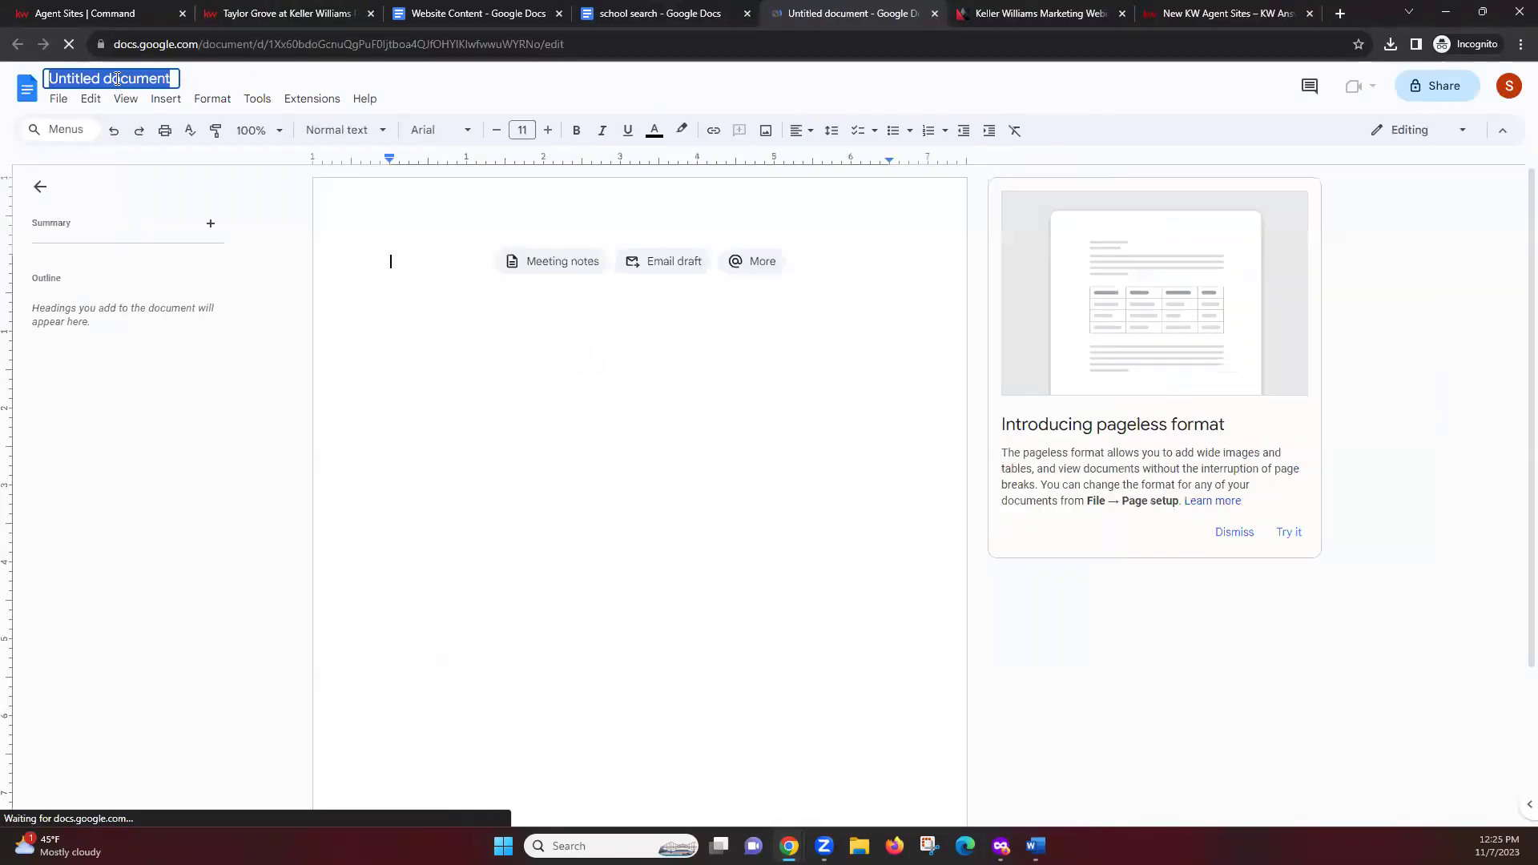
{"action": "type", "text": "Sold p"}
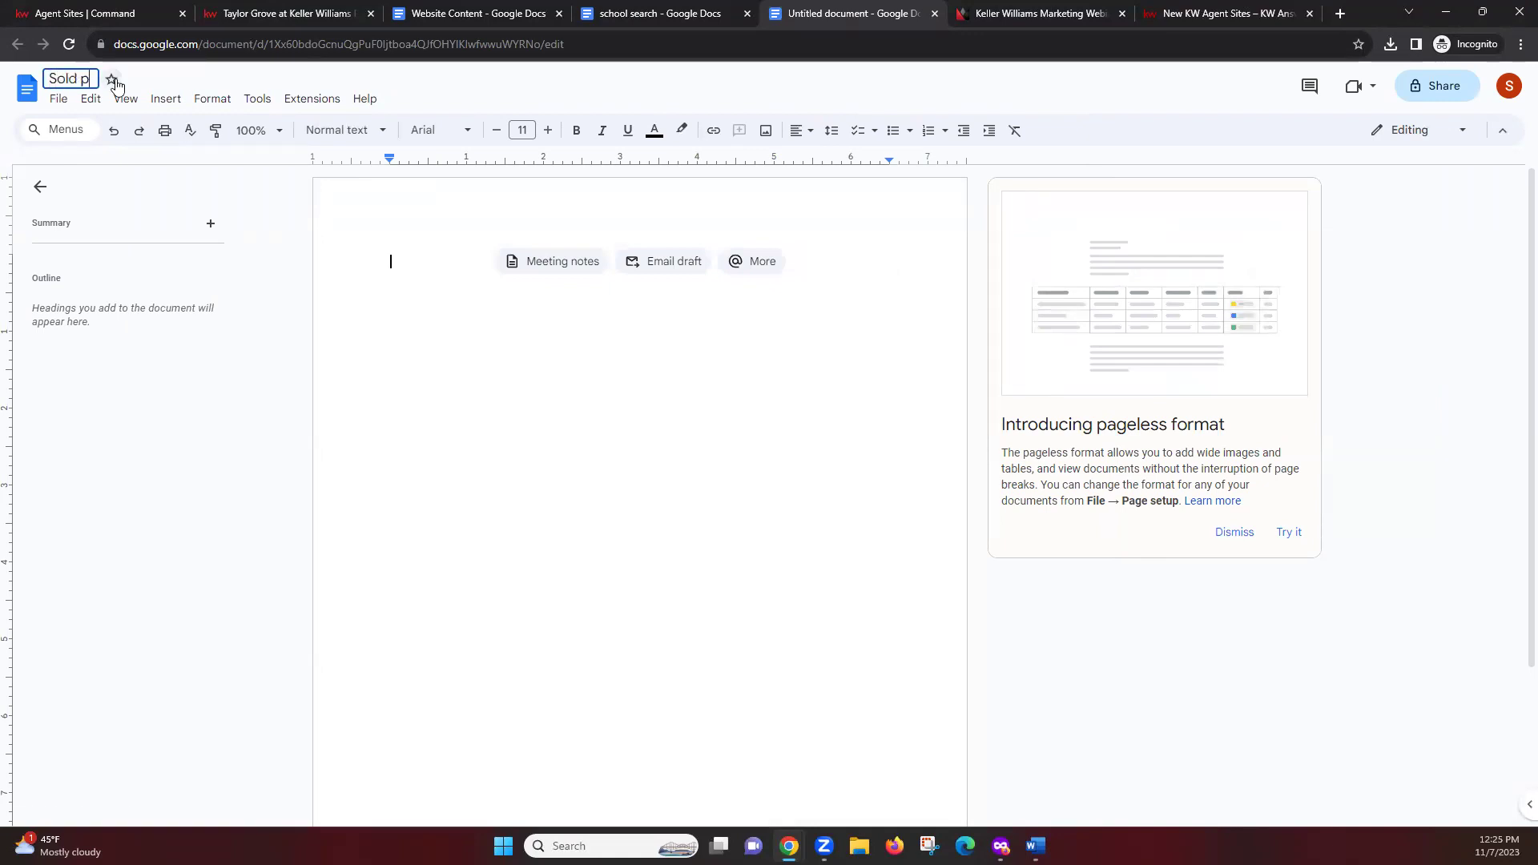
{"action": "type", "text": "roperties"}
{"action": "left_click", "coordinate": [430, 272]}
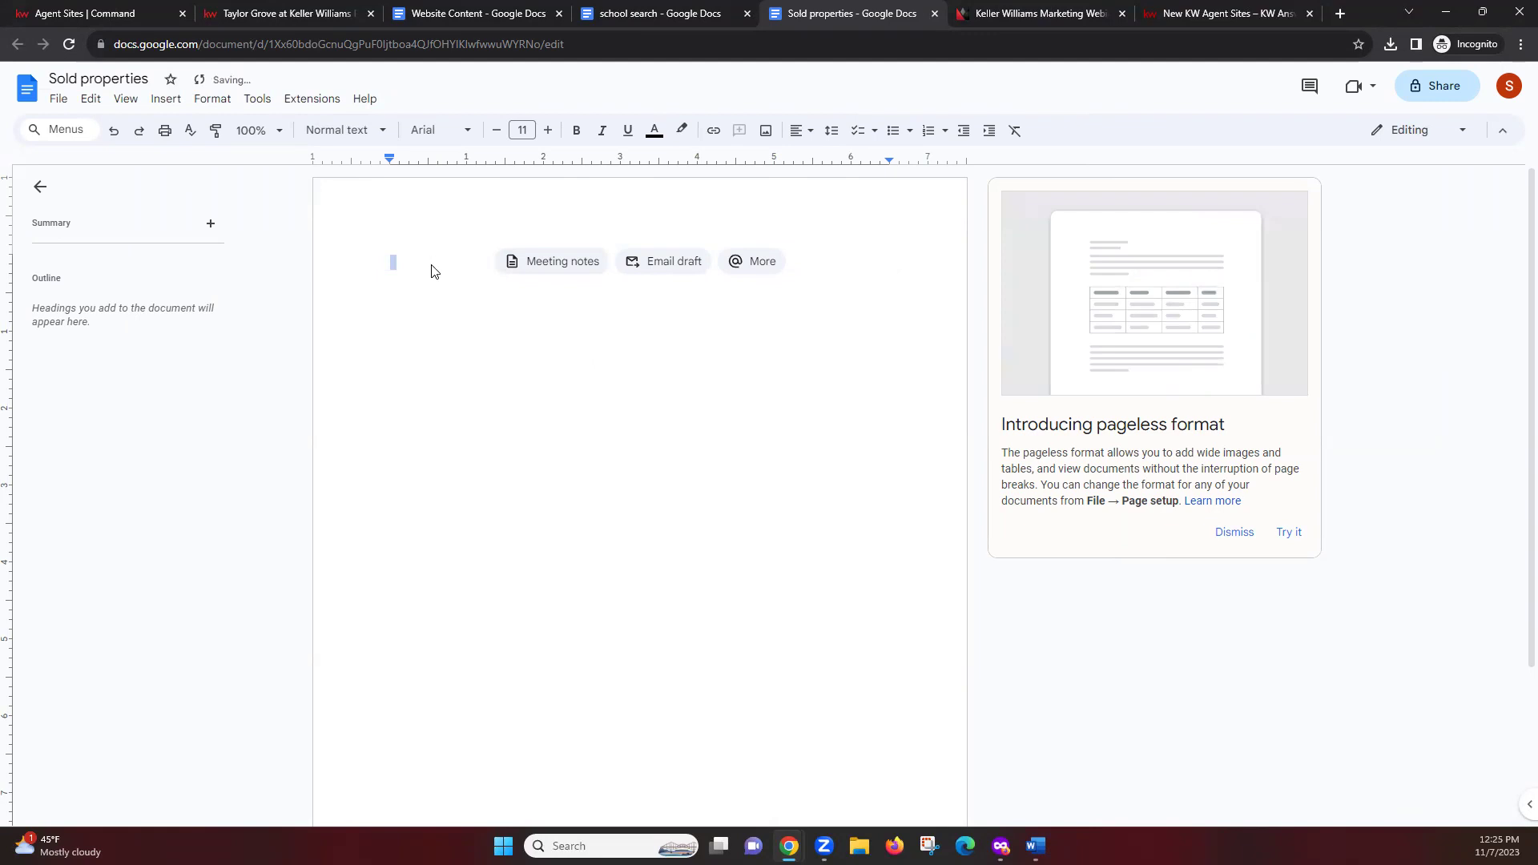
Paste the copied SOLD Properties listings into the document and scroll to check them
{"action": "right_click", "coordinate": [433, 267]}
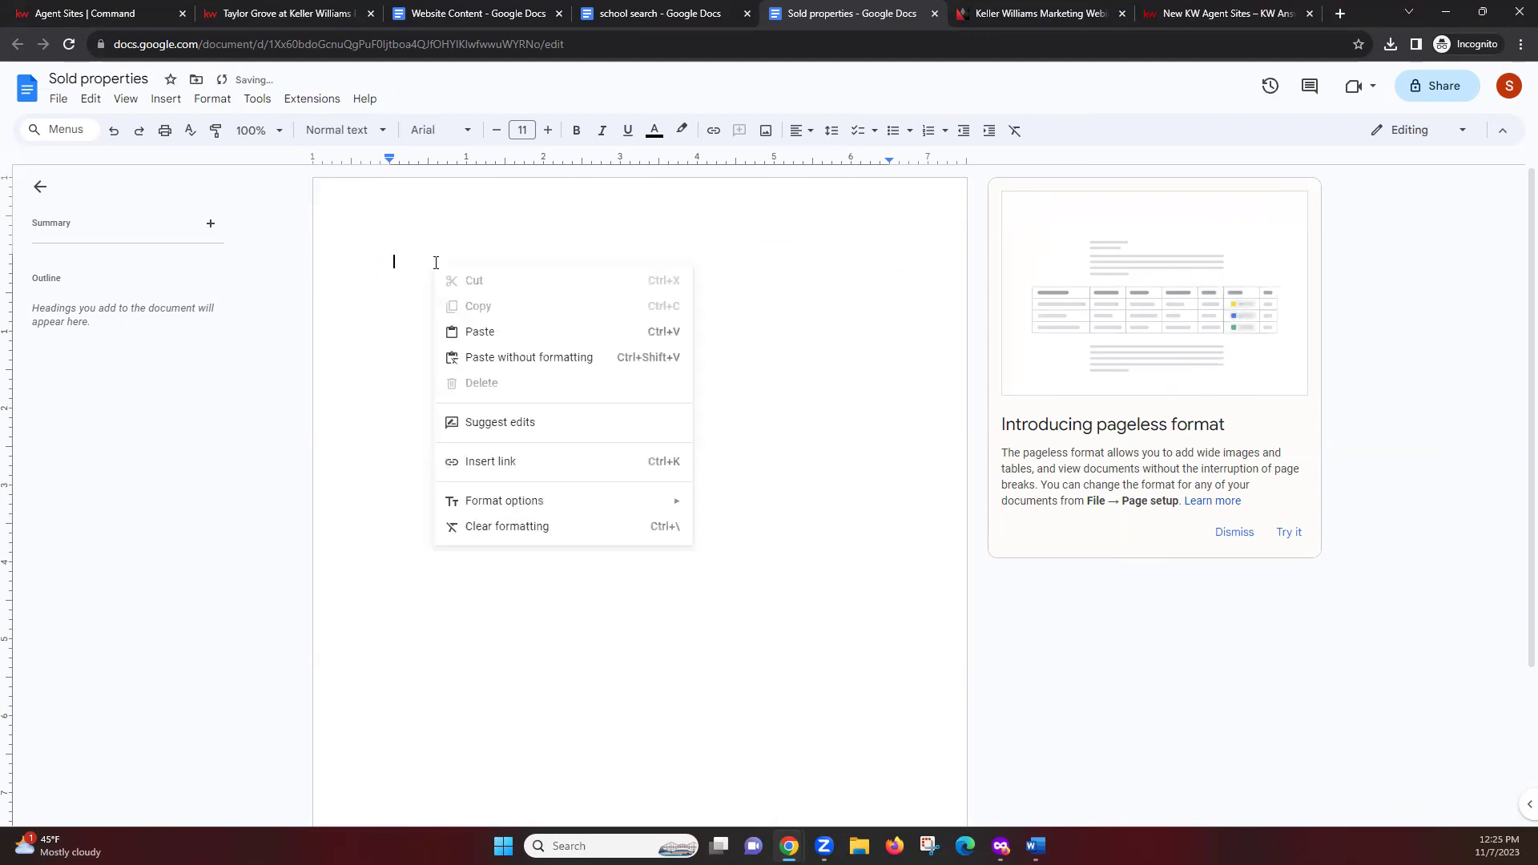
{"action": "left_click", "coordinate": [479, 331]}
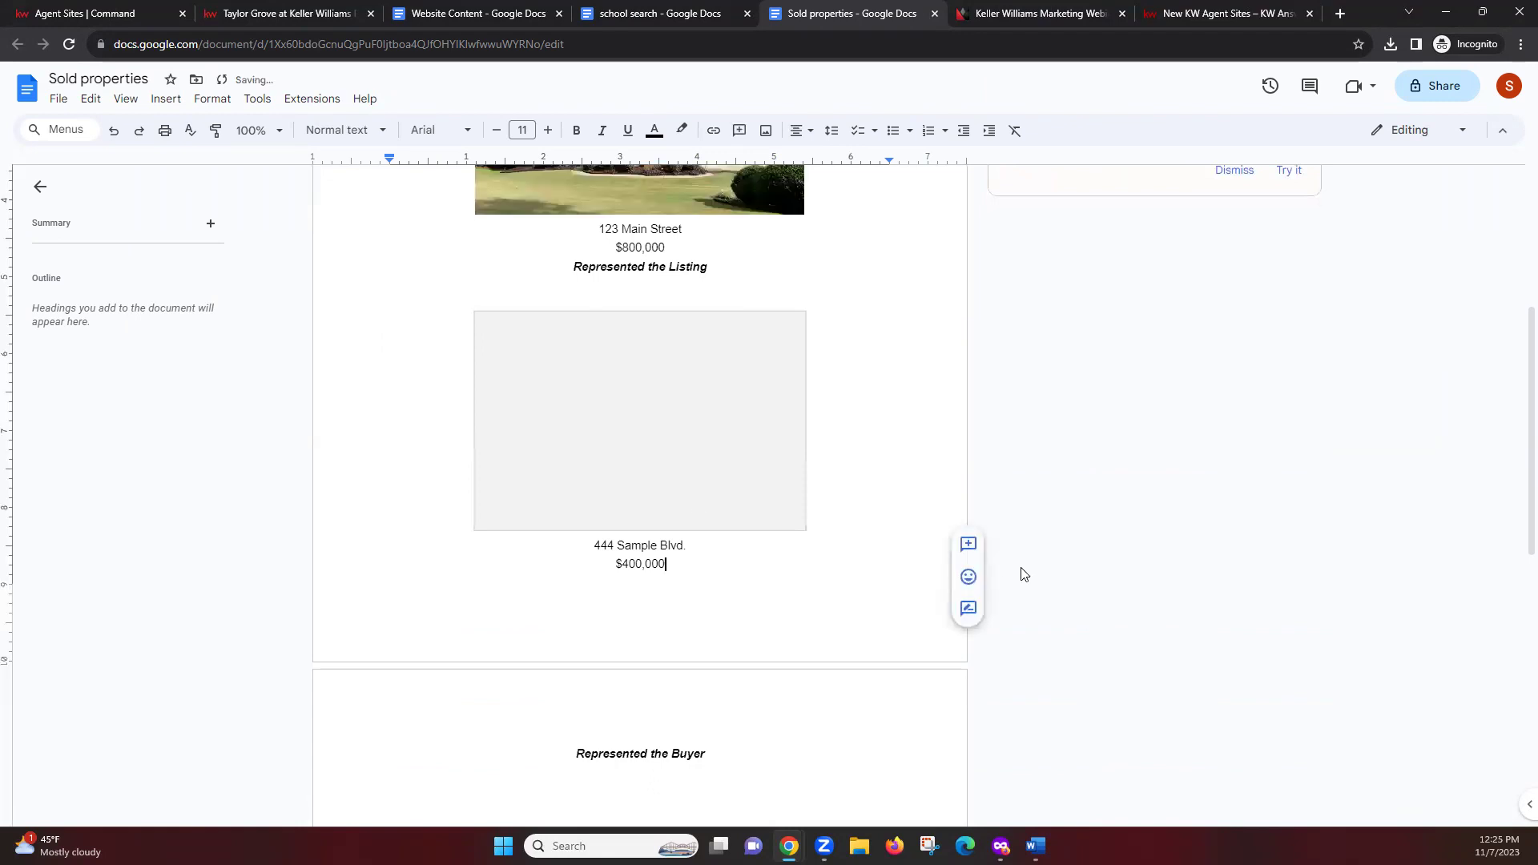
{"action": "scroll", "coordinate": [1023, 573], "scroll_direction": "down", "scroll_amount": 6}
{"action": "scroll", "coordinate": [1023, 569], "scroll_direction": "up", "scroll_amount": 10}
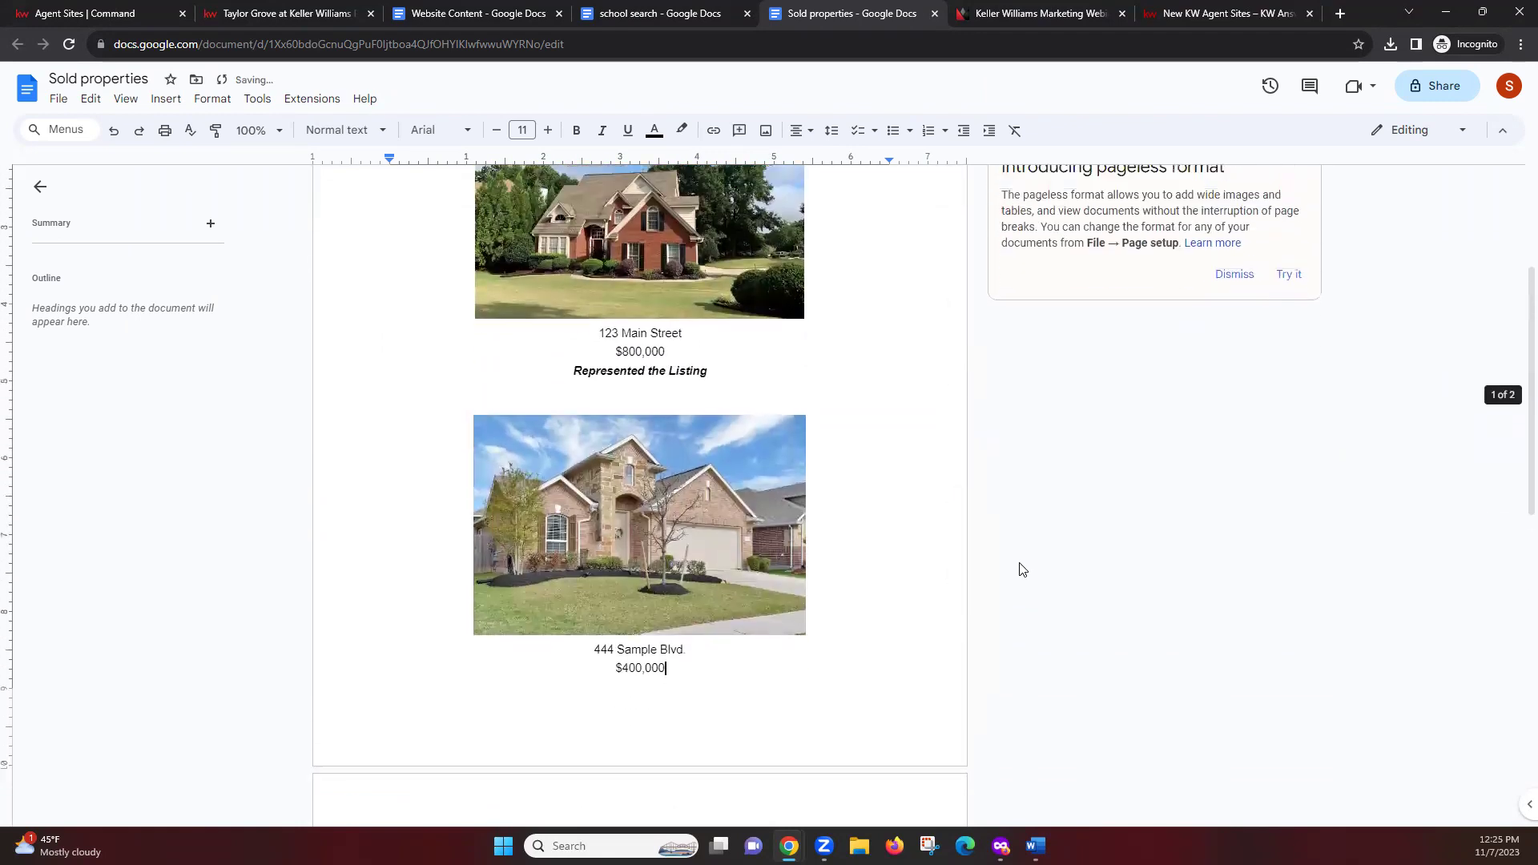
{"action": "scroll", "coordinate": [1023, 570], "scroll_direction": "up", "scroll_amount": 1}
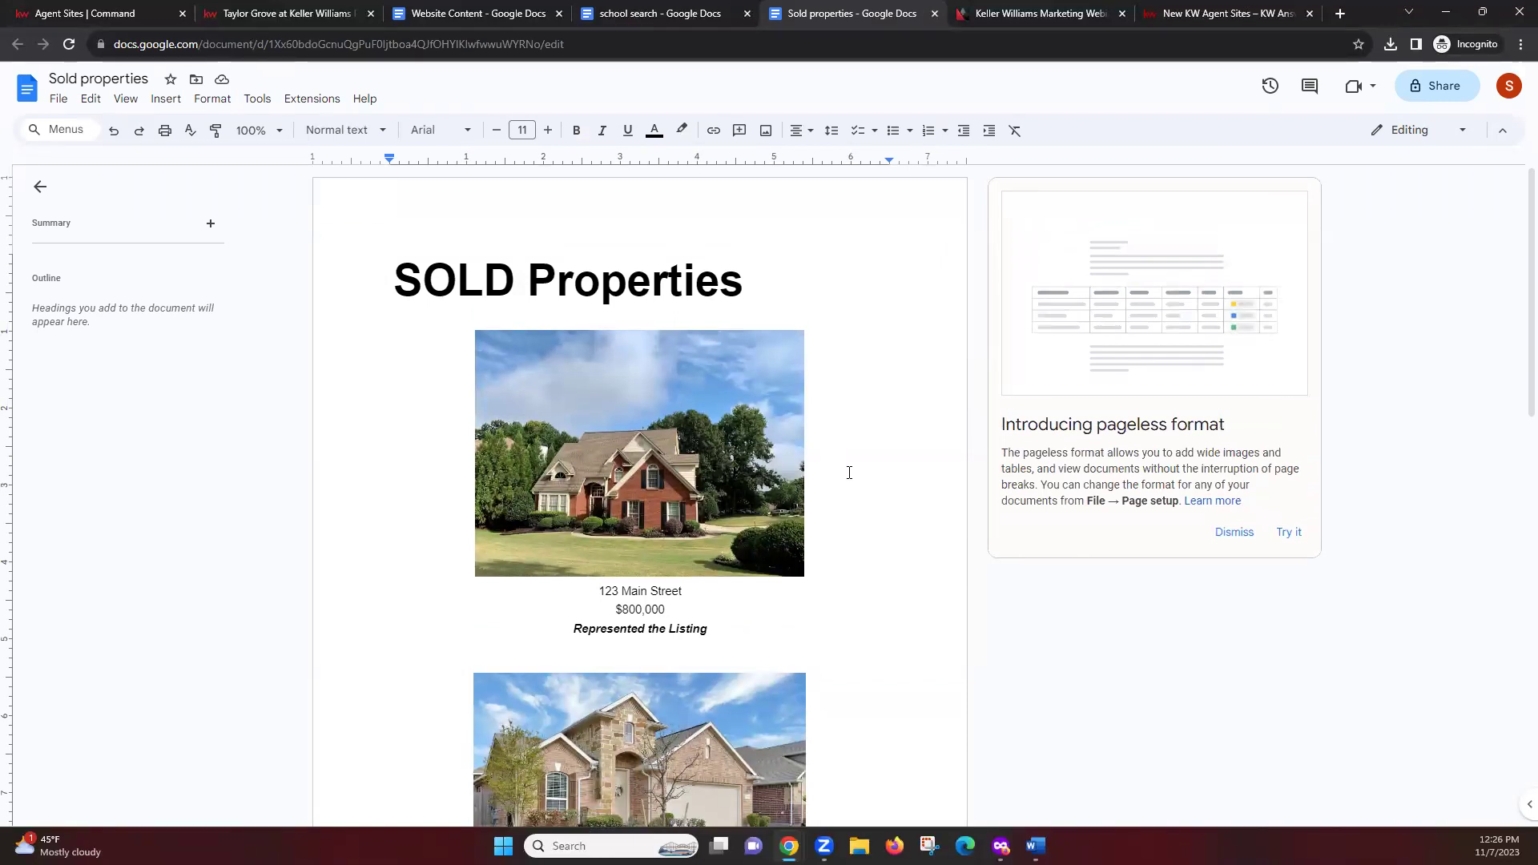
{"action": "left_click", "coordinate": [276, 13]}
Deselect the Sold page content and bring the private-window Command console forward
{"action": "left_click", "coordinate": [458, 436]}
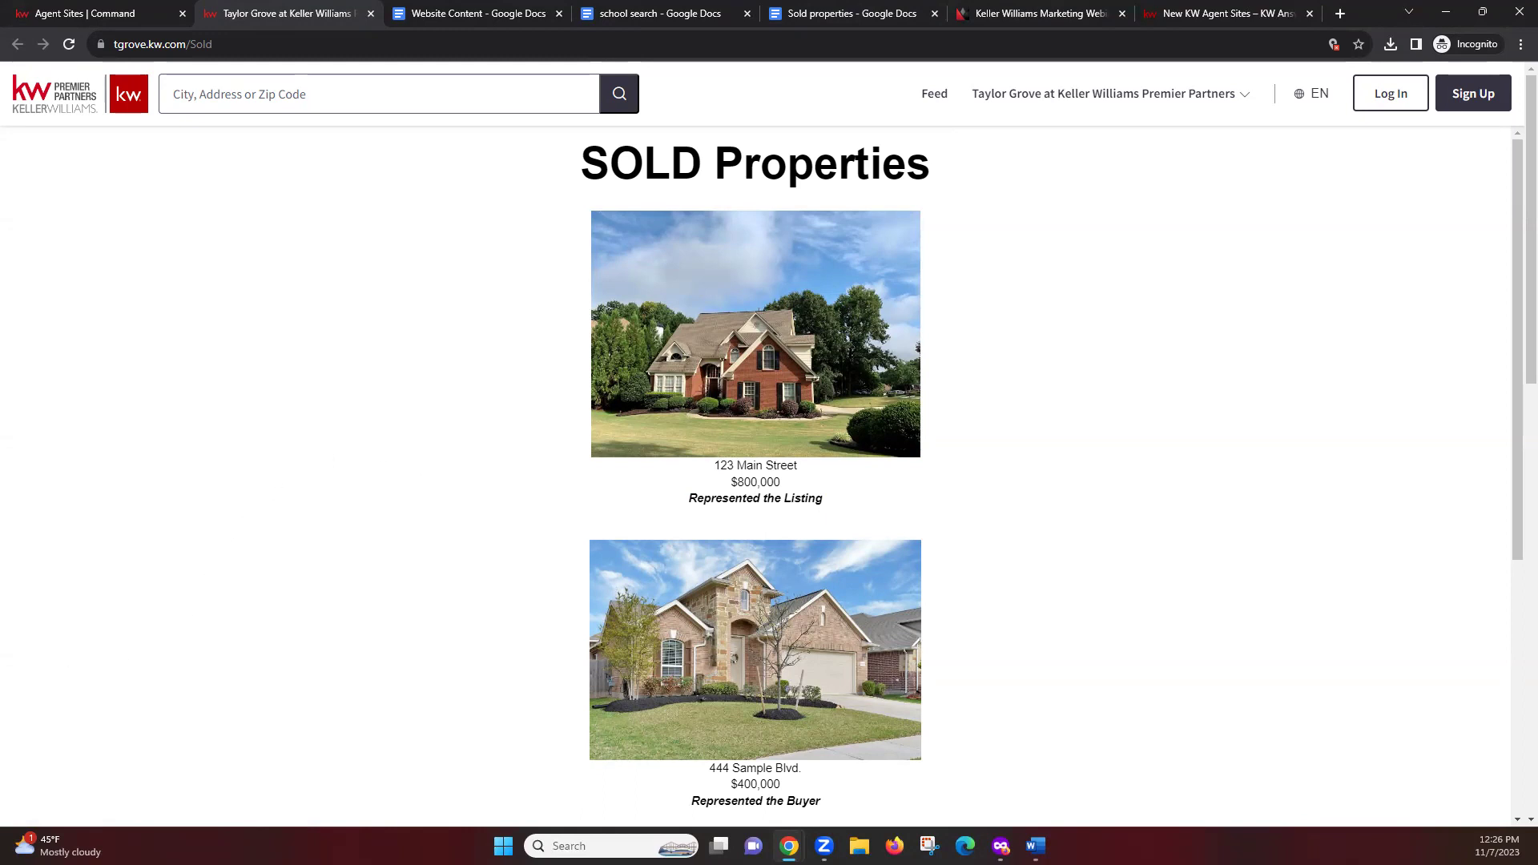
{"action": "left_click", "coordinate": [1035, 846]}
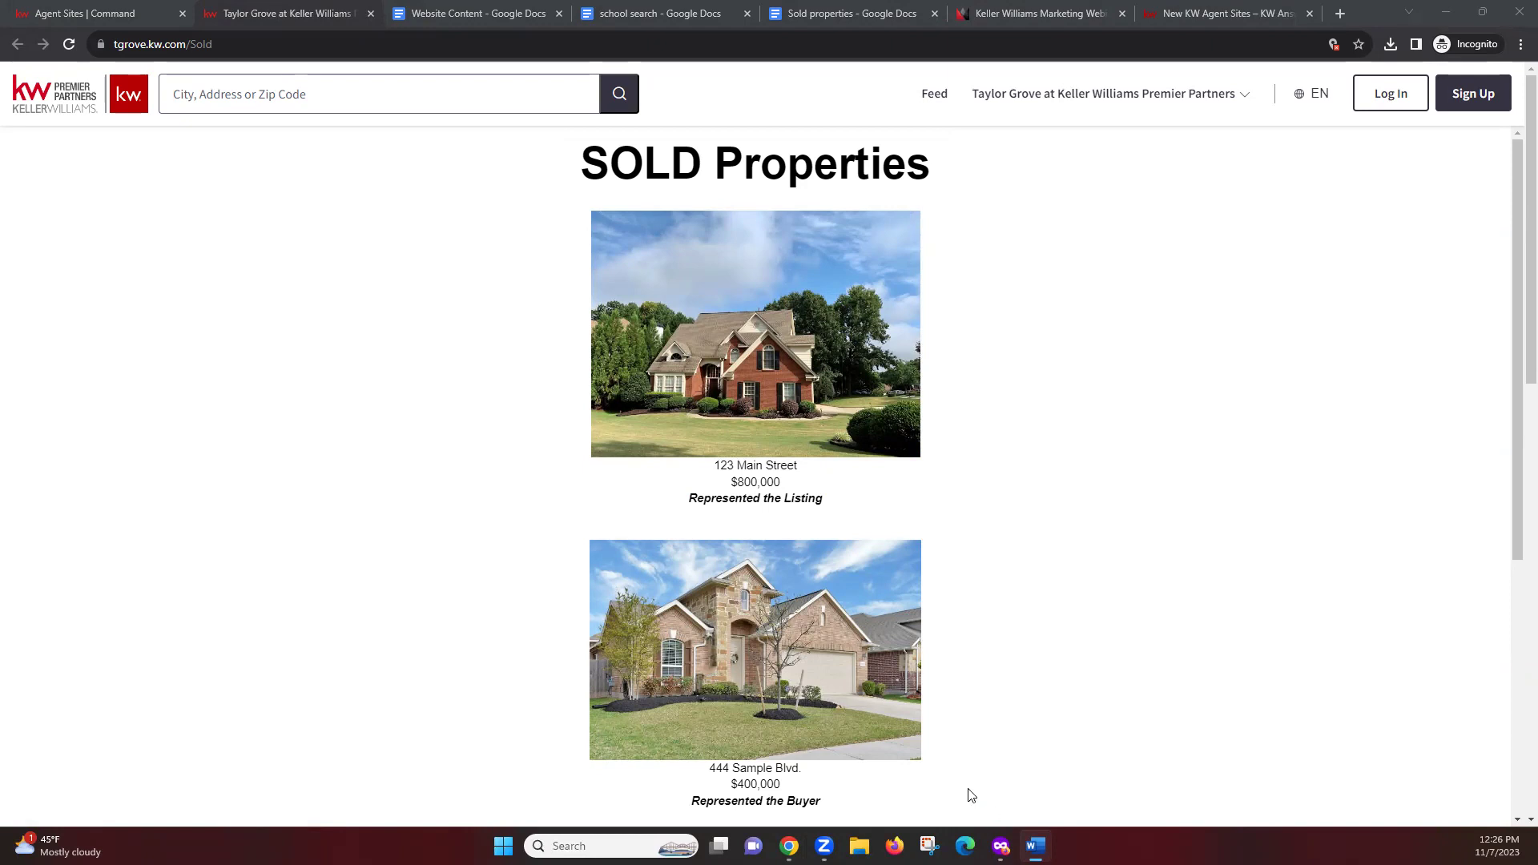
{"action": "key", "text": "alt+Tab"}
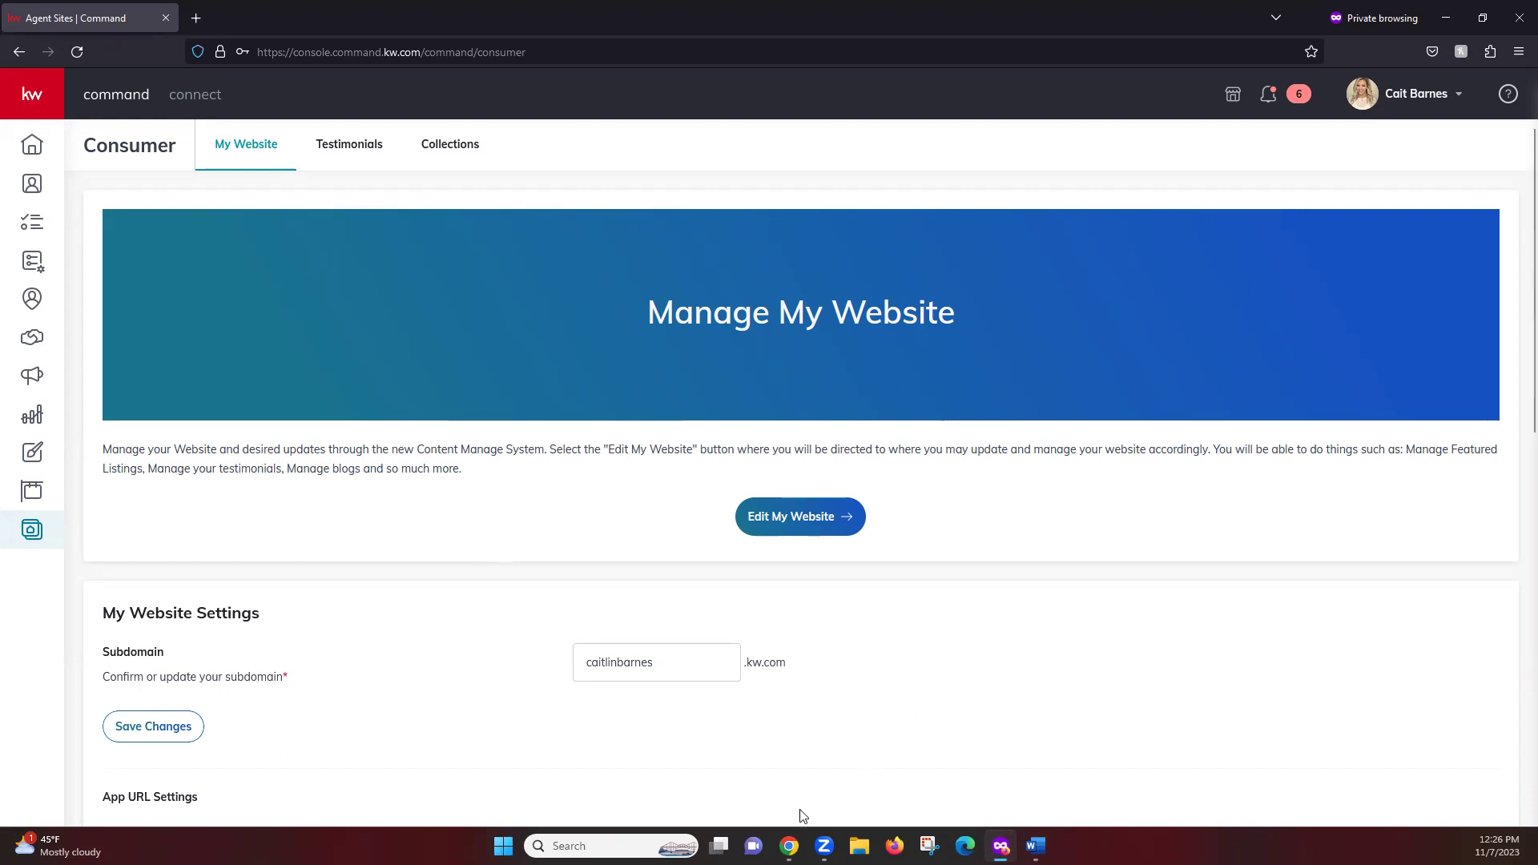
Return to the private window's My Website settings, leaving the subdomain field unchanged
{"action": "mouse_move", "coordinate": [789, 845]}
{"action": "left_click", "coordinate": [965, 762]}
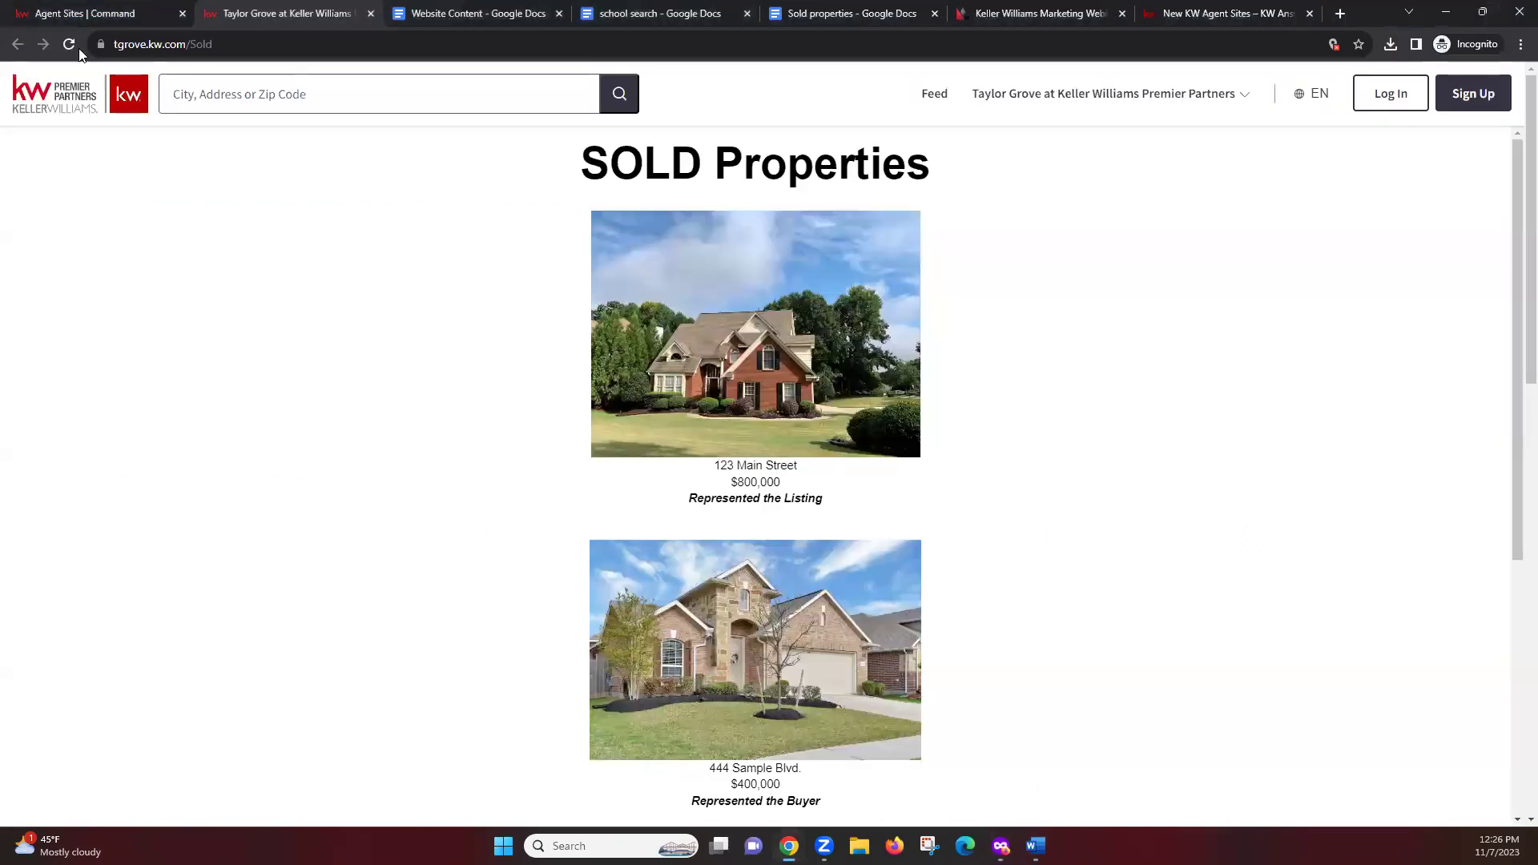
{"action": "left_click", "coordinate": [83, 10]}
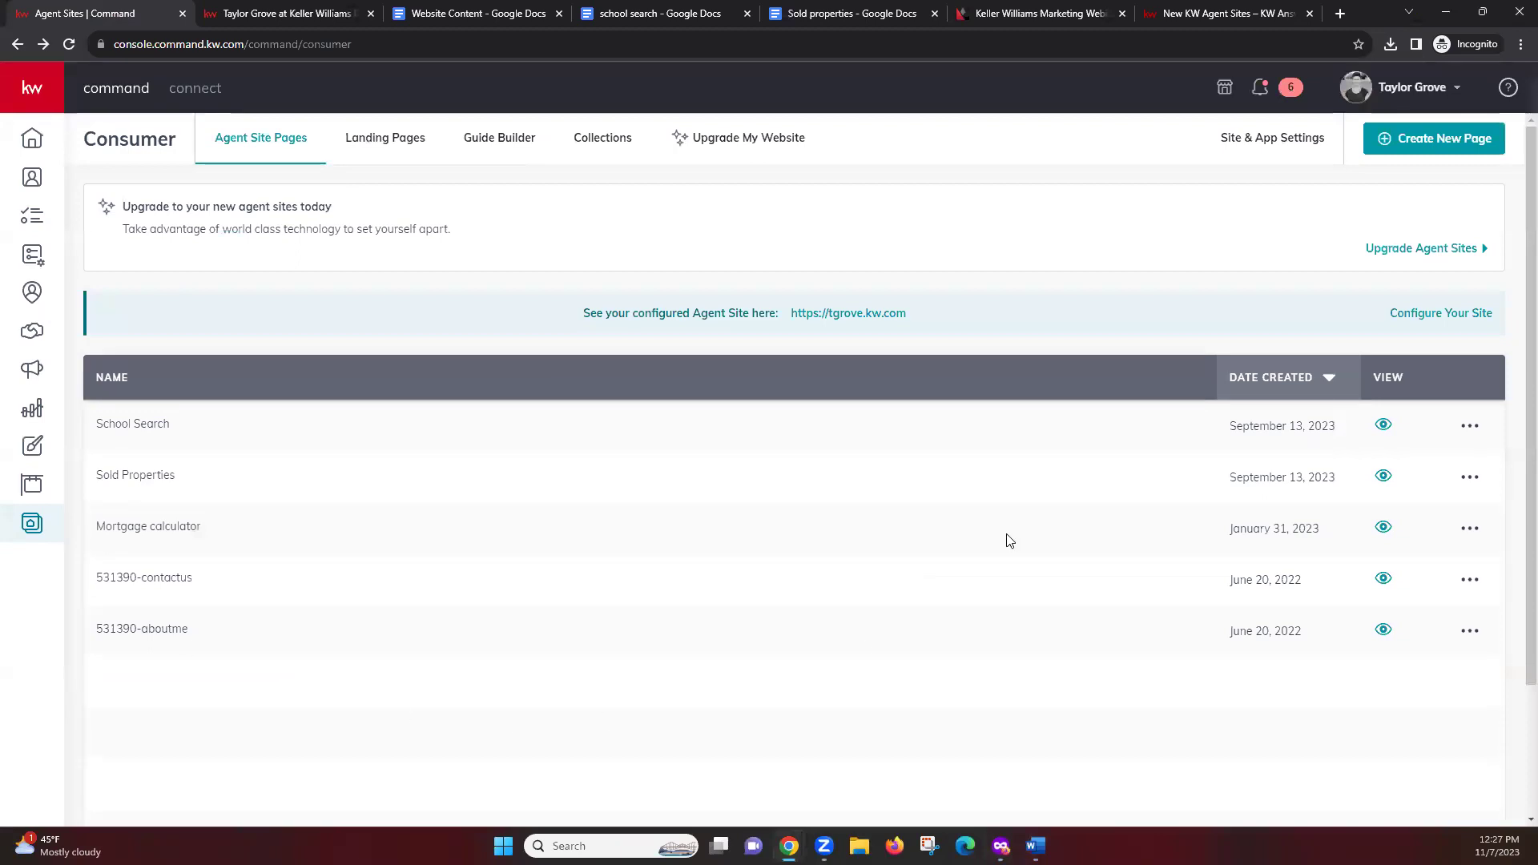
{"action": "left_click", "coordinate": [1000, 846]}
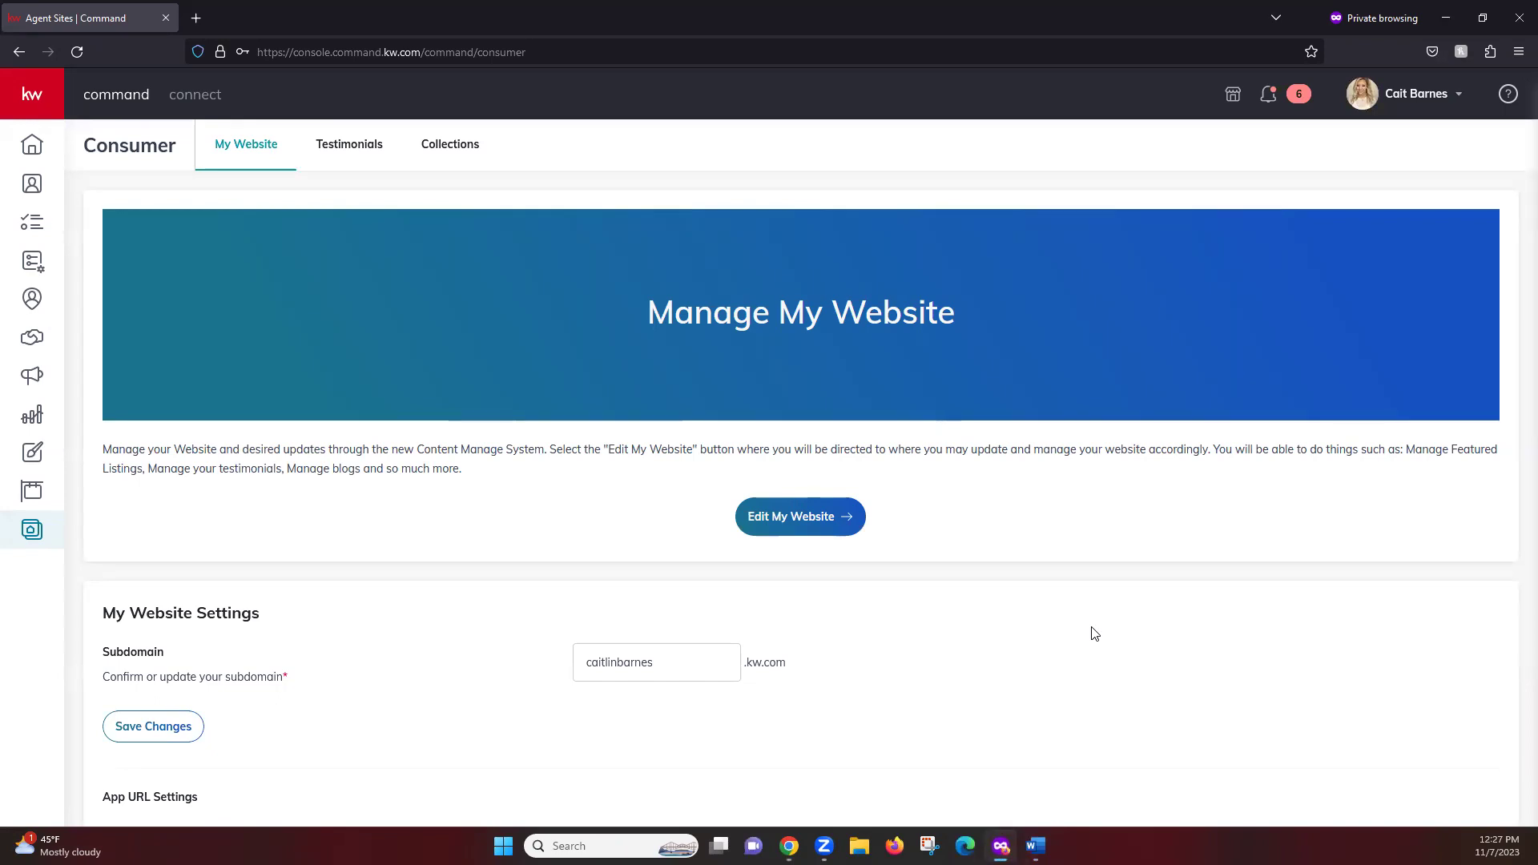
{"action": "scroll", "coordinate": [1516, 323], "scroll_direction": "down", "scroll_amount": 2}
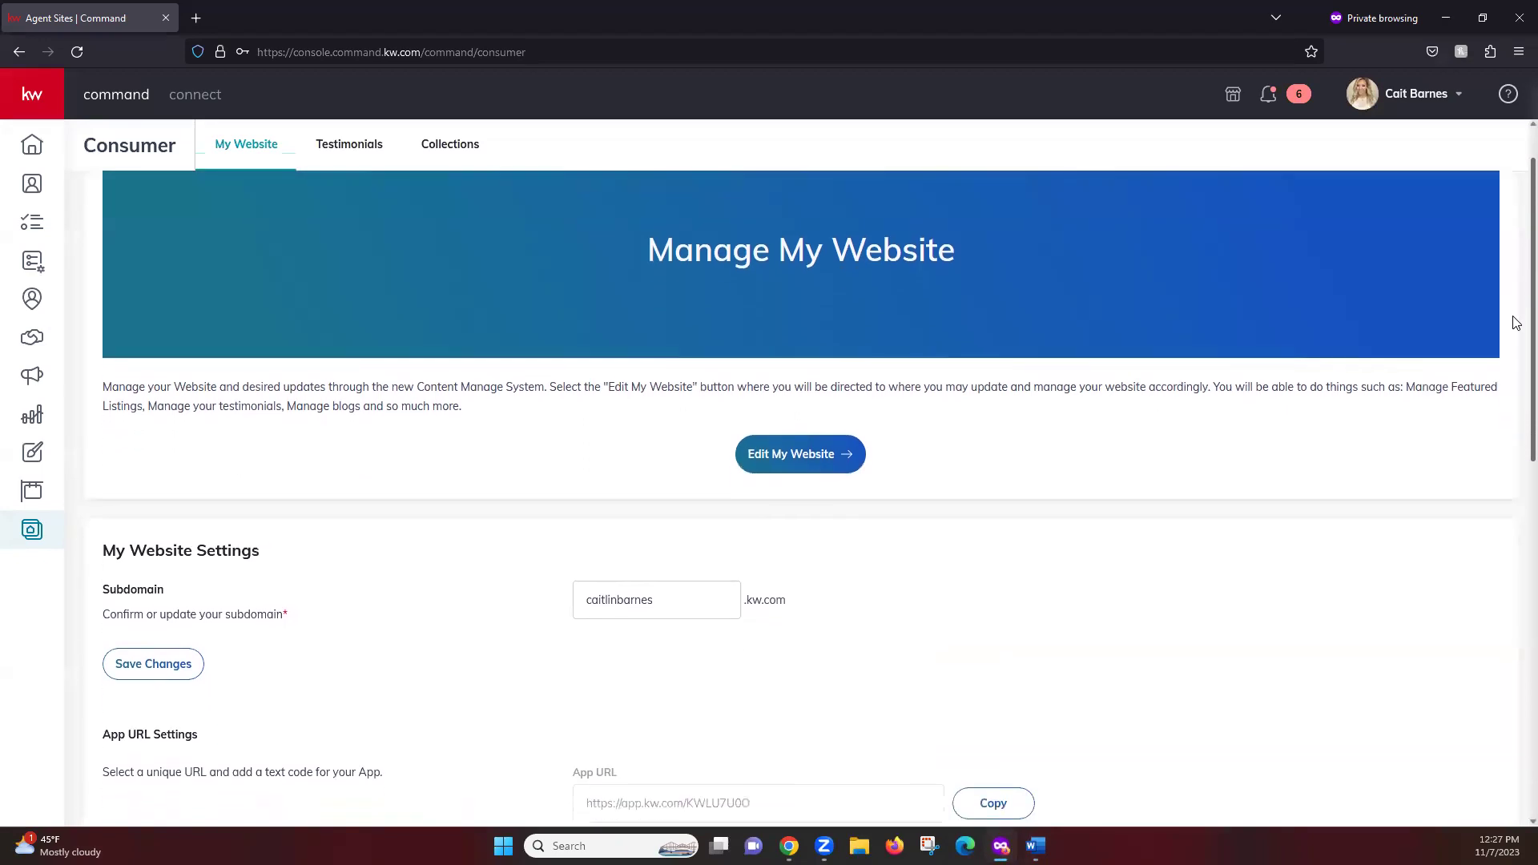
{"action": "scroll", "coordinate": [1513, 393], "scroll_direction": "down", "scroll_amount": 5}
{"action": "scroll", "coordinate": [1511, 448], "scroll_direction": "up", "scroll_amount": 1}
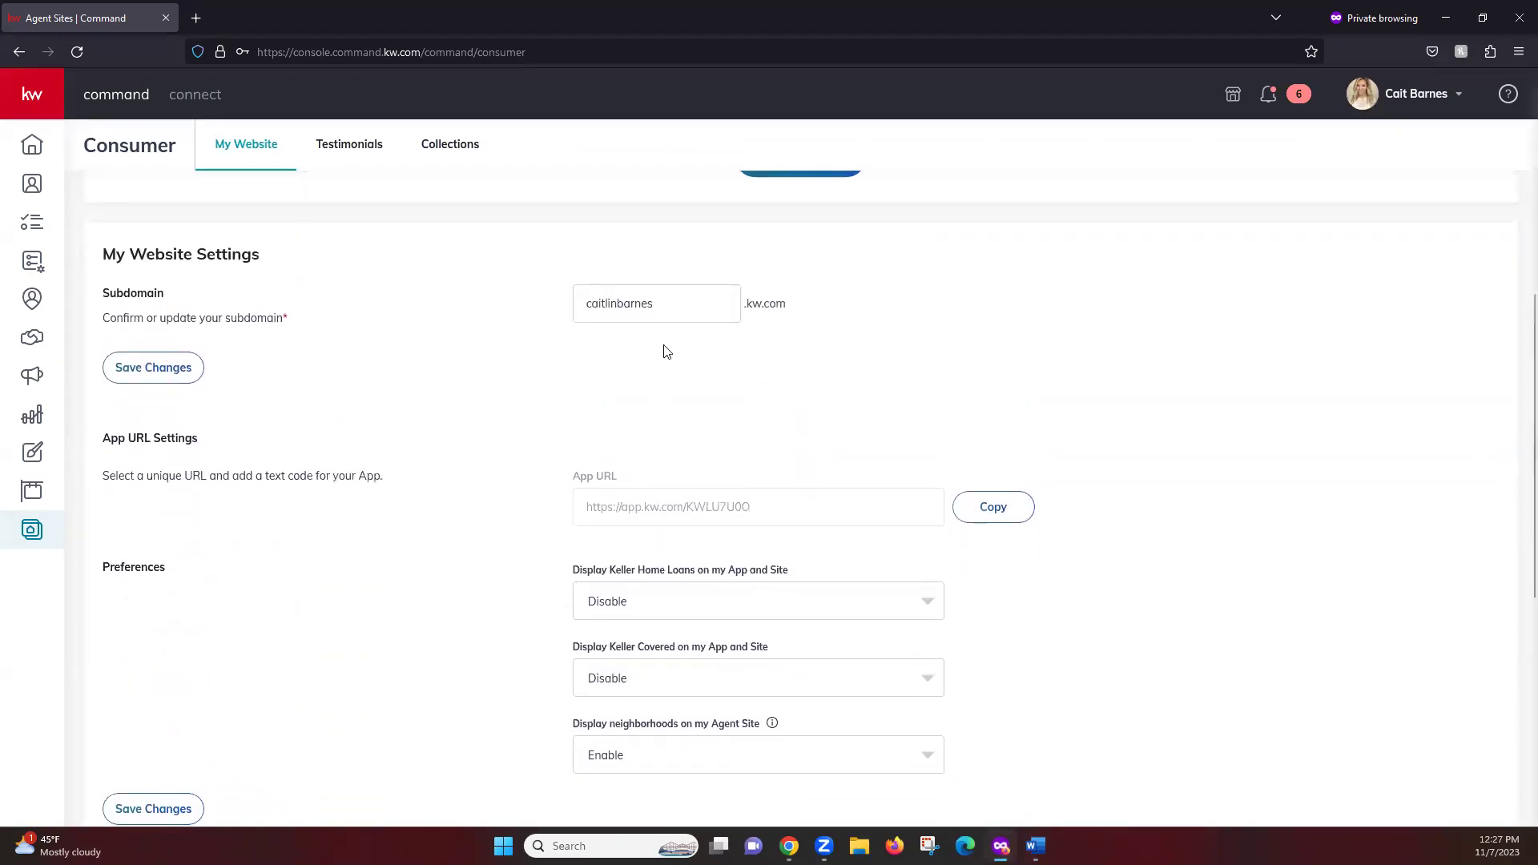
{"action": "left_click", "coordinate": [624, 303]}
{"action": "left_click", "coordinate": [649, 406]}
Save Forced Registration at 2 Properties and launch Edit My Website in Brightspot
{"action": "scroll", "coordinate": [1516, 481], "scroll_direction": "down", "scroll_amount": 3}
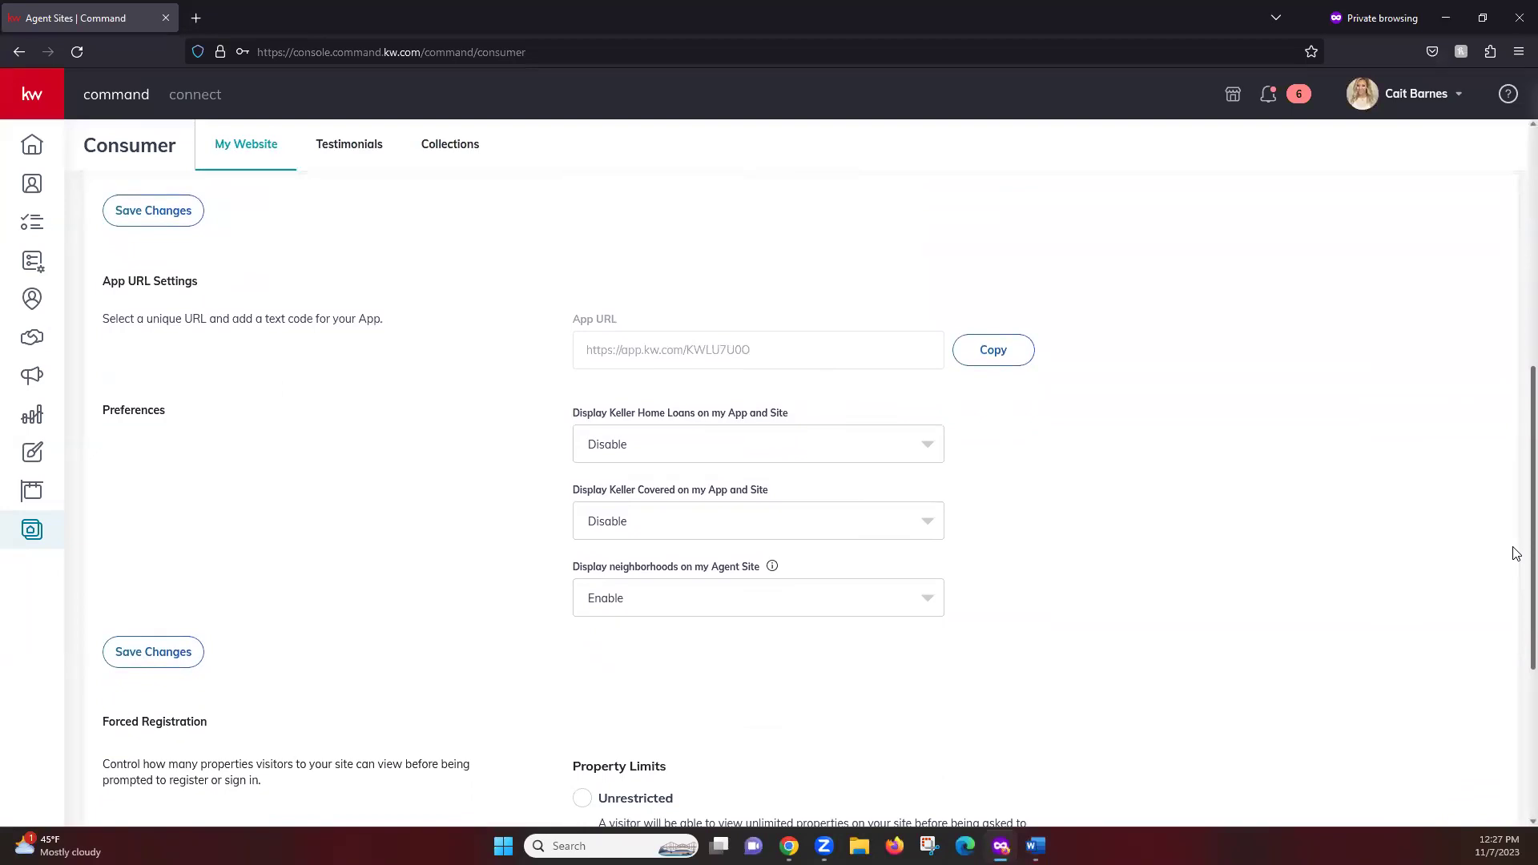
{"action": "scroll", "coordinate": [1513, 585], "scroll_direction": "down", "scroll_amount": 1}
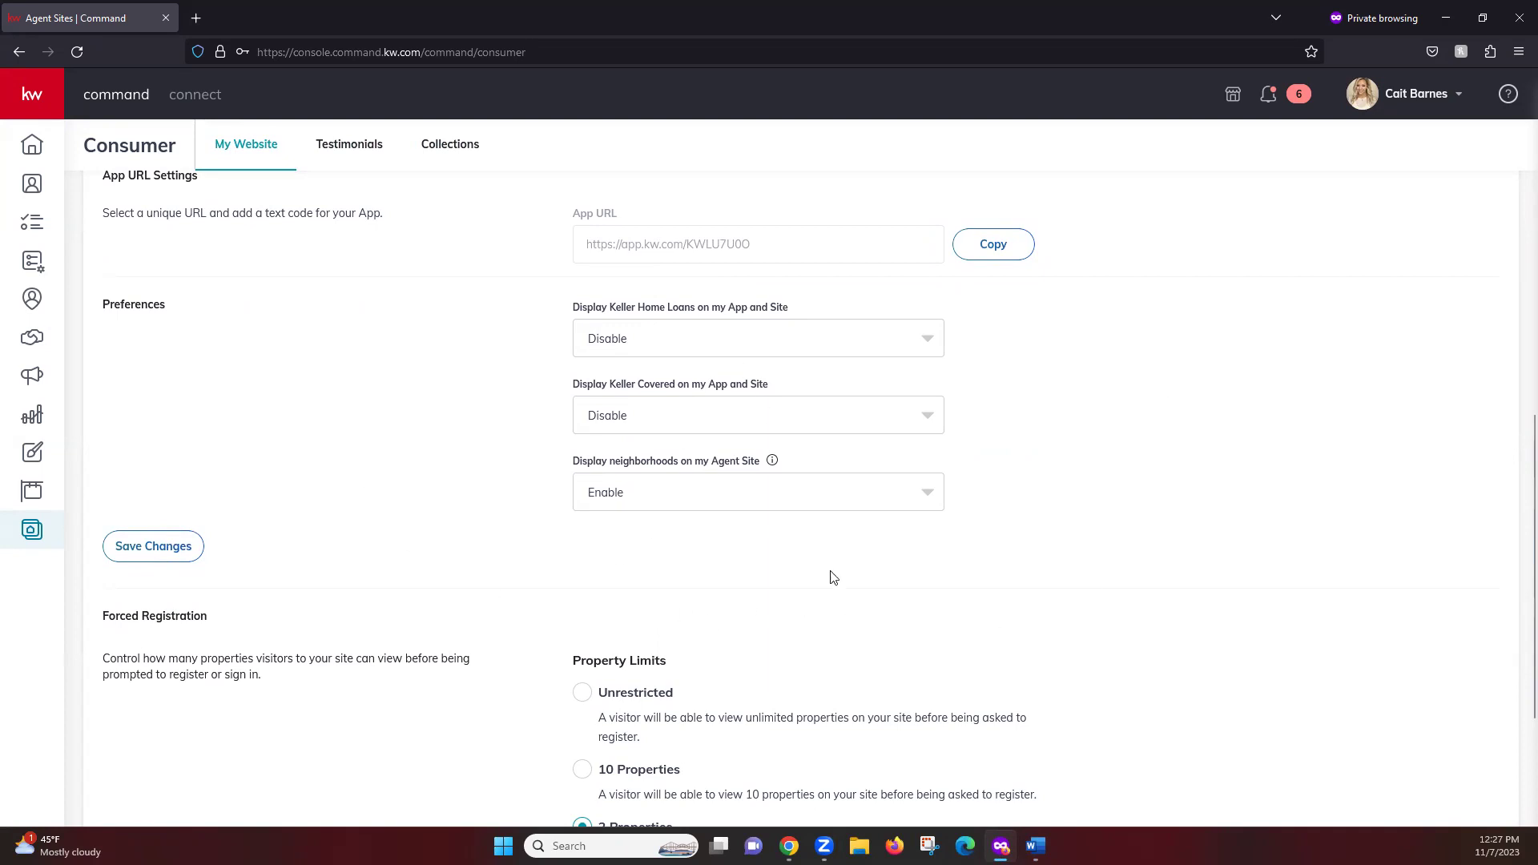
{"action": "scroll", "coordinate": [1515, 517], "scroll_direction": "down", "scroll_amount": 3}
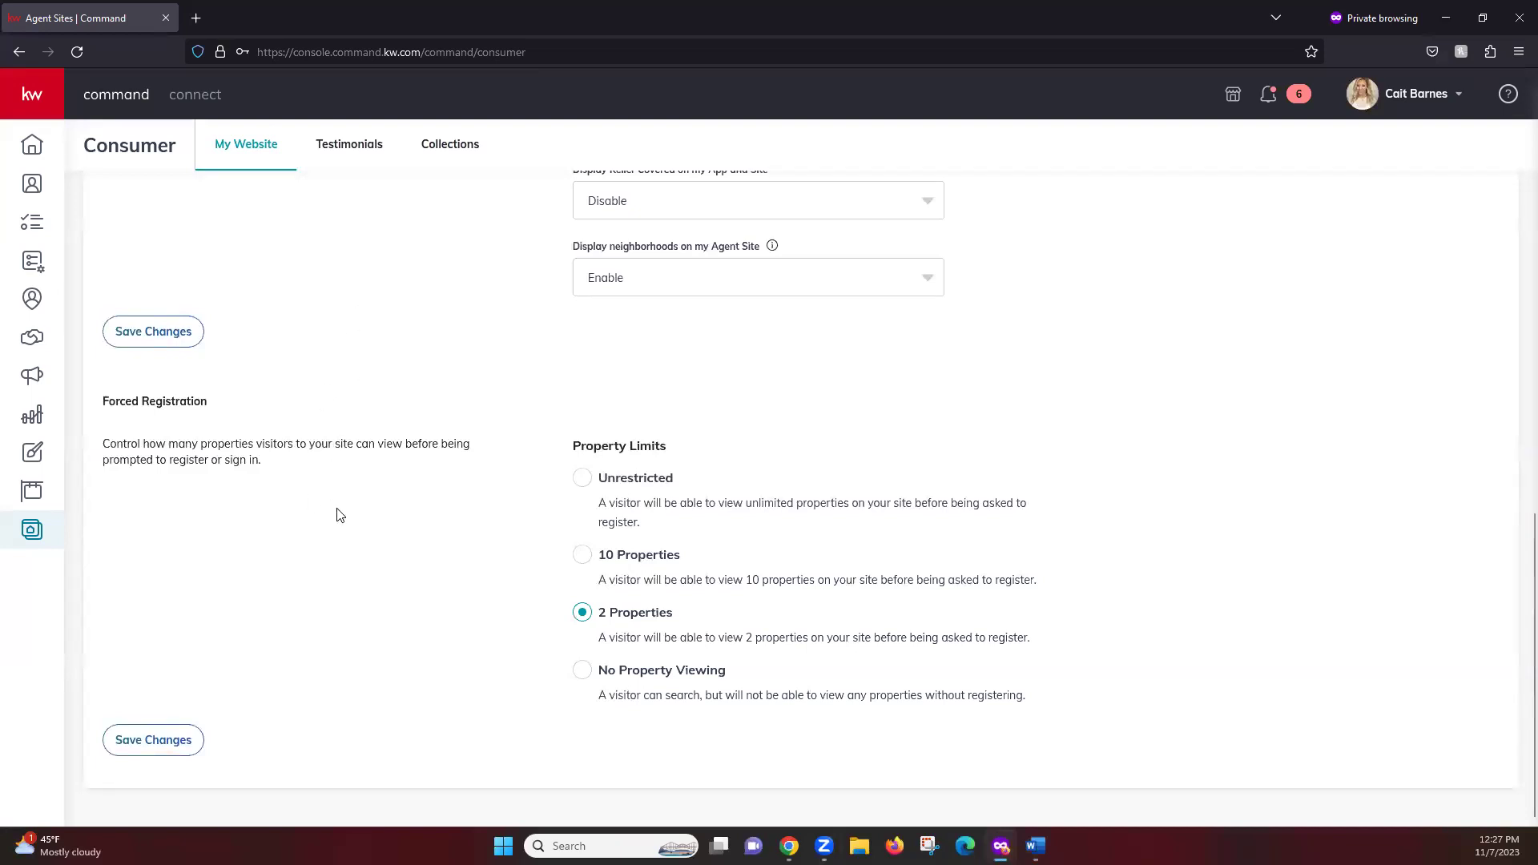
{"action": "left_click", "coordinate": [156, 740]}
{"action": "scroll", "coordinate": [1515, 661], "scroll_direction": "up", "scroll_amount": 15}
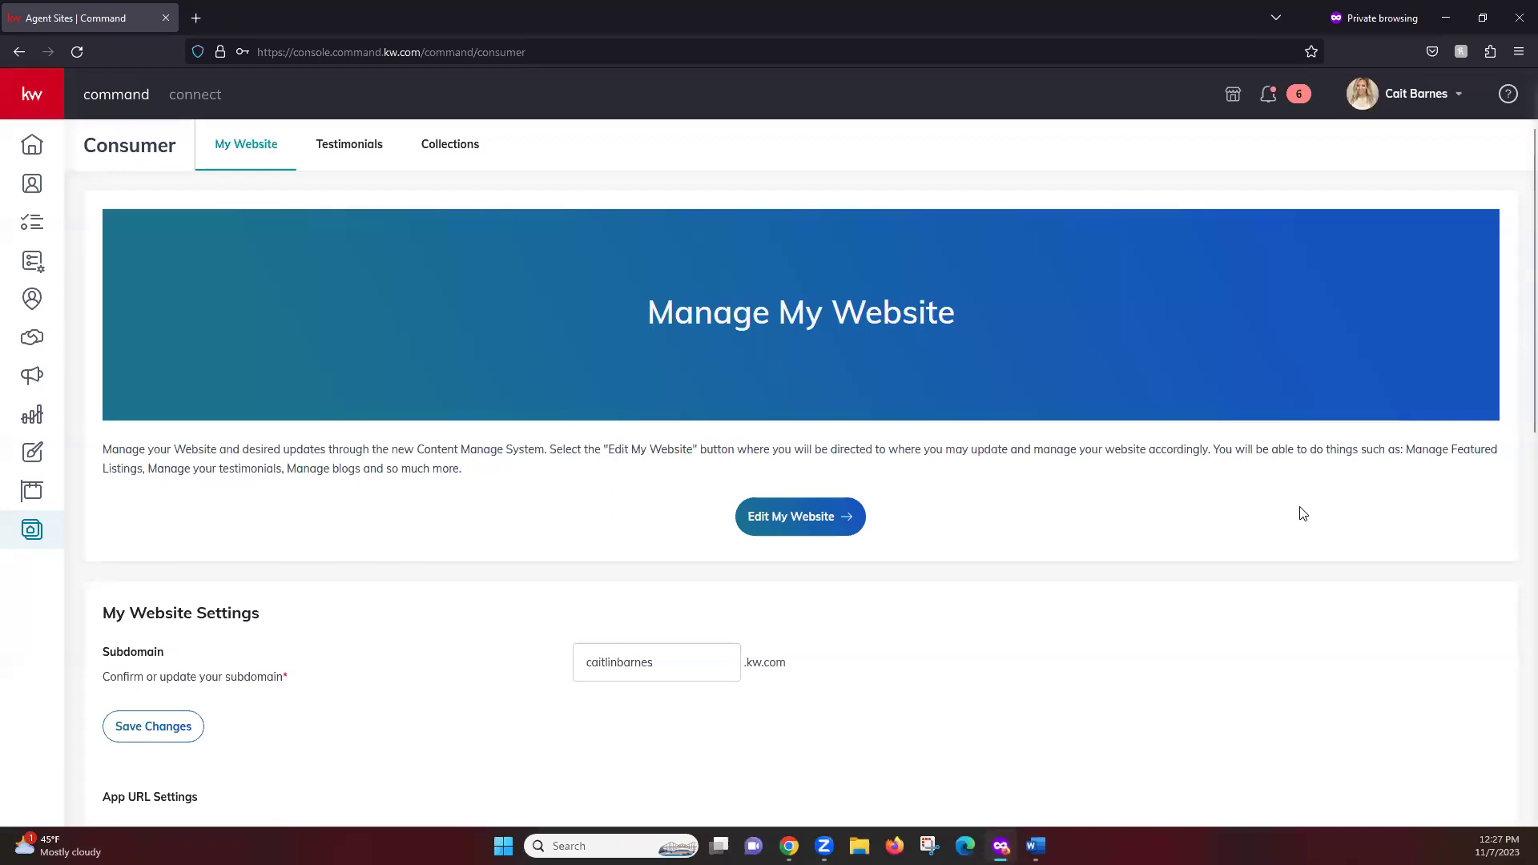
{"action": "left_click", "coordinate": [771, 522]}
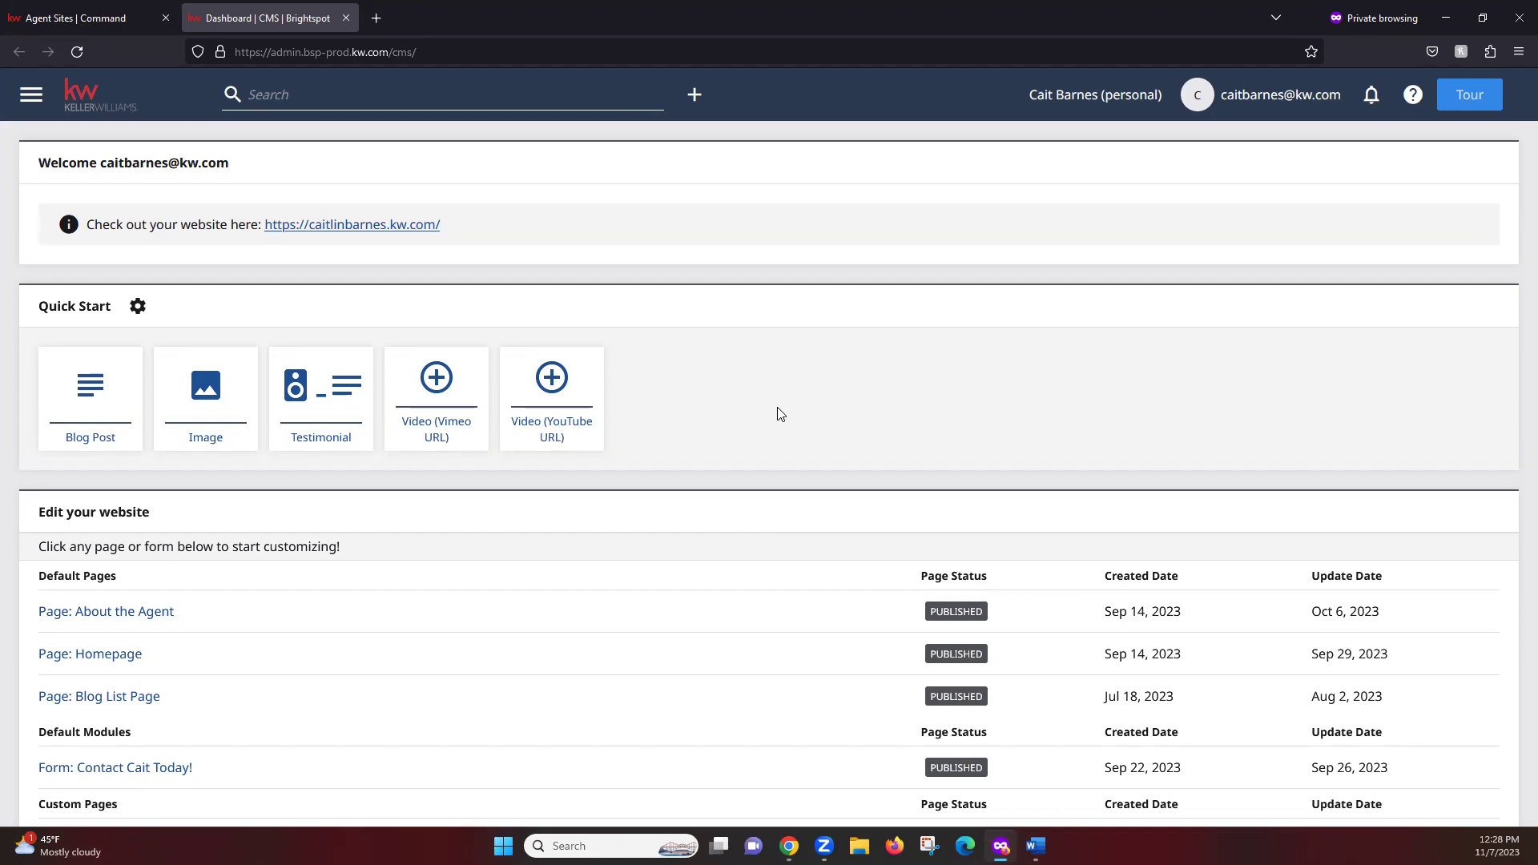
Open Page: Homepage from the dashboard's Default Pages list
{"action": "scroll", "coordinate": [766, 347], "scroll_direction": "down", "scroll_amount": 1}
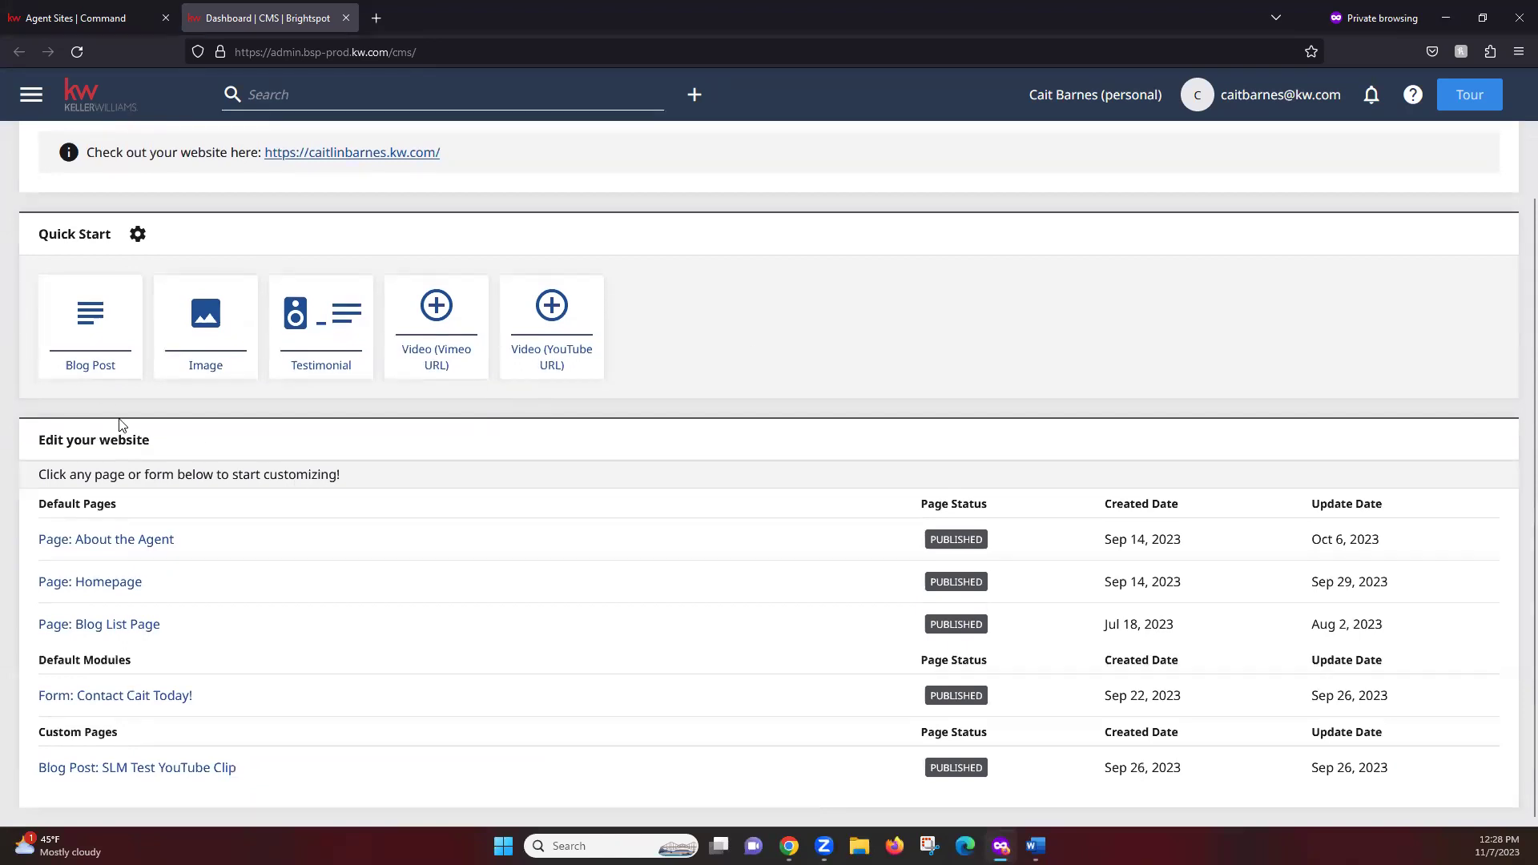
{"action": "scroll", "coordinate": [120, 422], "scroll_direction": "up", "scroll_amount": 1}
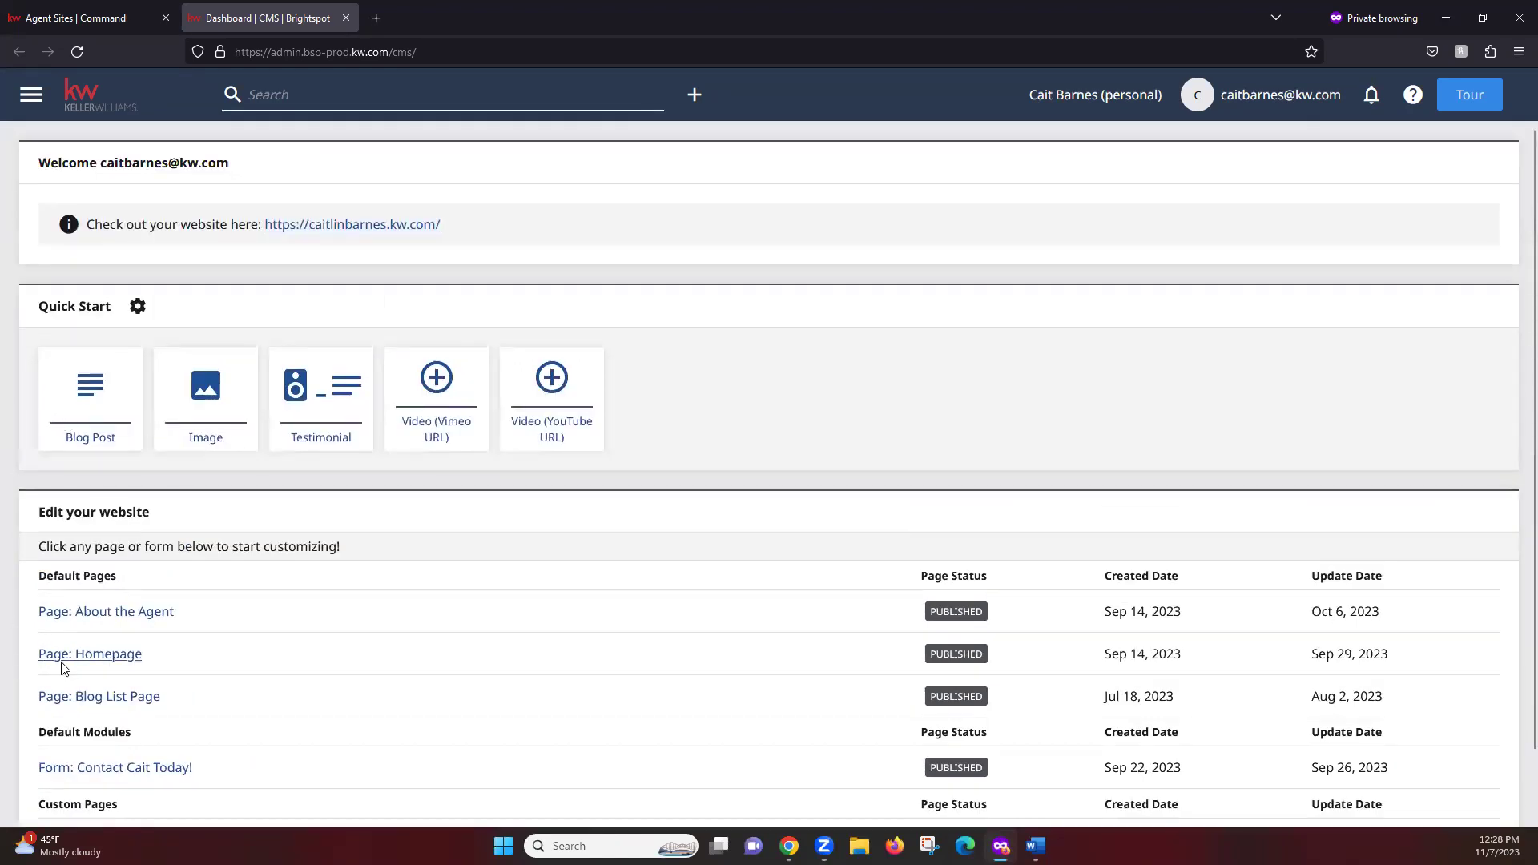
{"action": "left_click", "coordinate": [107, 655]}
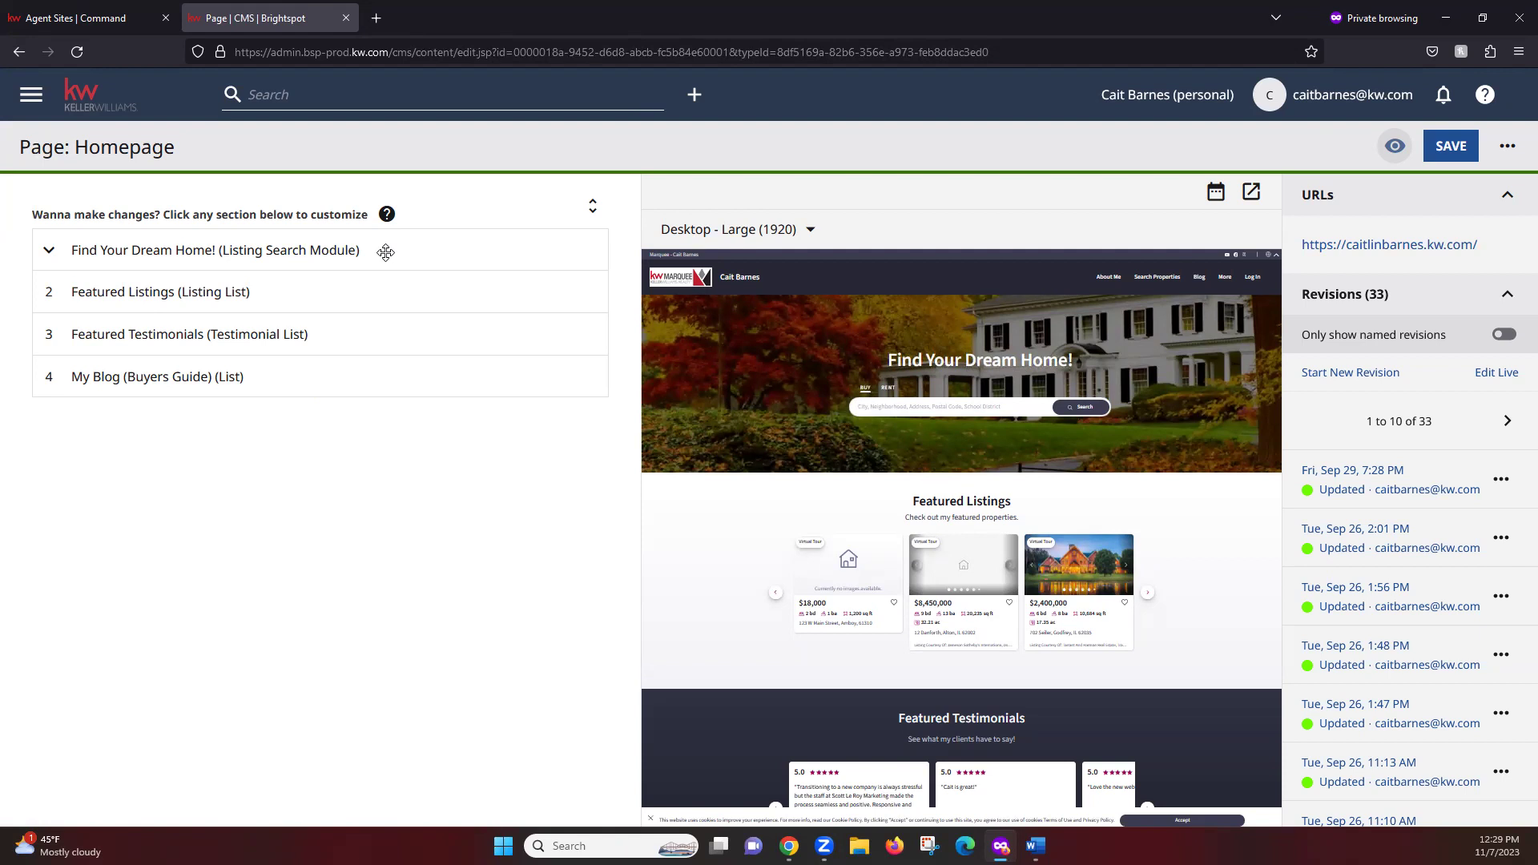
Add a fifth Find Your Dream Home! carousel slot, cancel the image picker, and remove it
{"action": "left_click", "coordinate": [53, 249]}
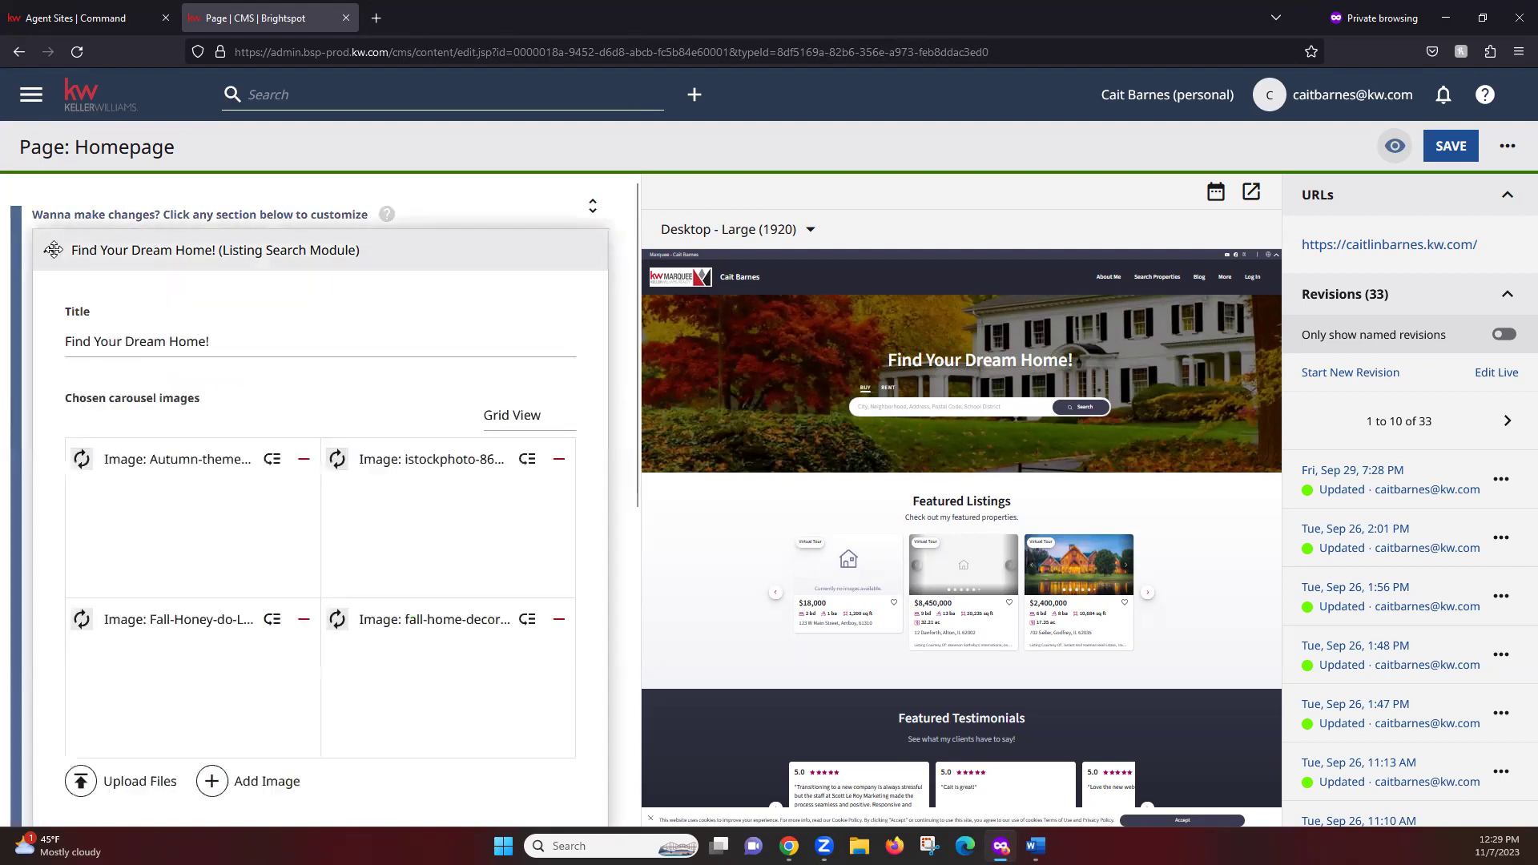
{"action": "left_click_drag", "start_coordinate": [637, 343], "coordinate": [633, 400]}
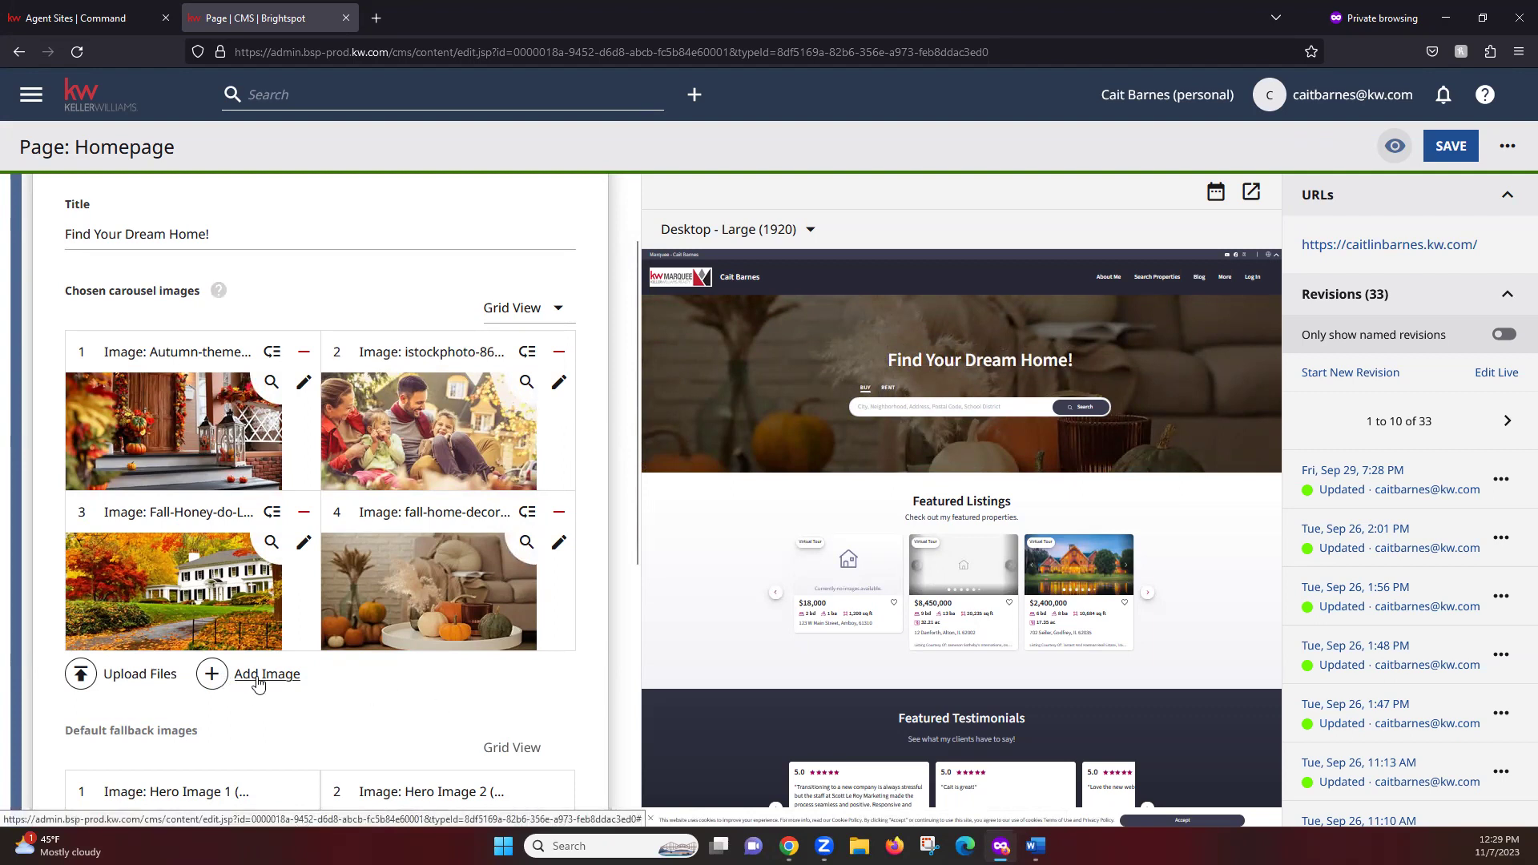
{"action": "left_click", "coordinate": [258, 681]}
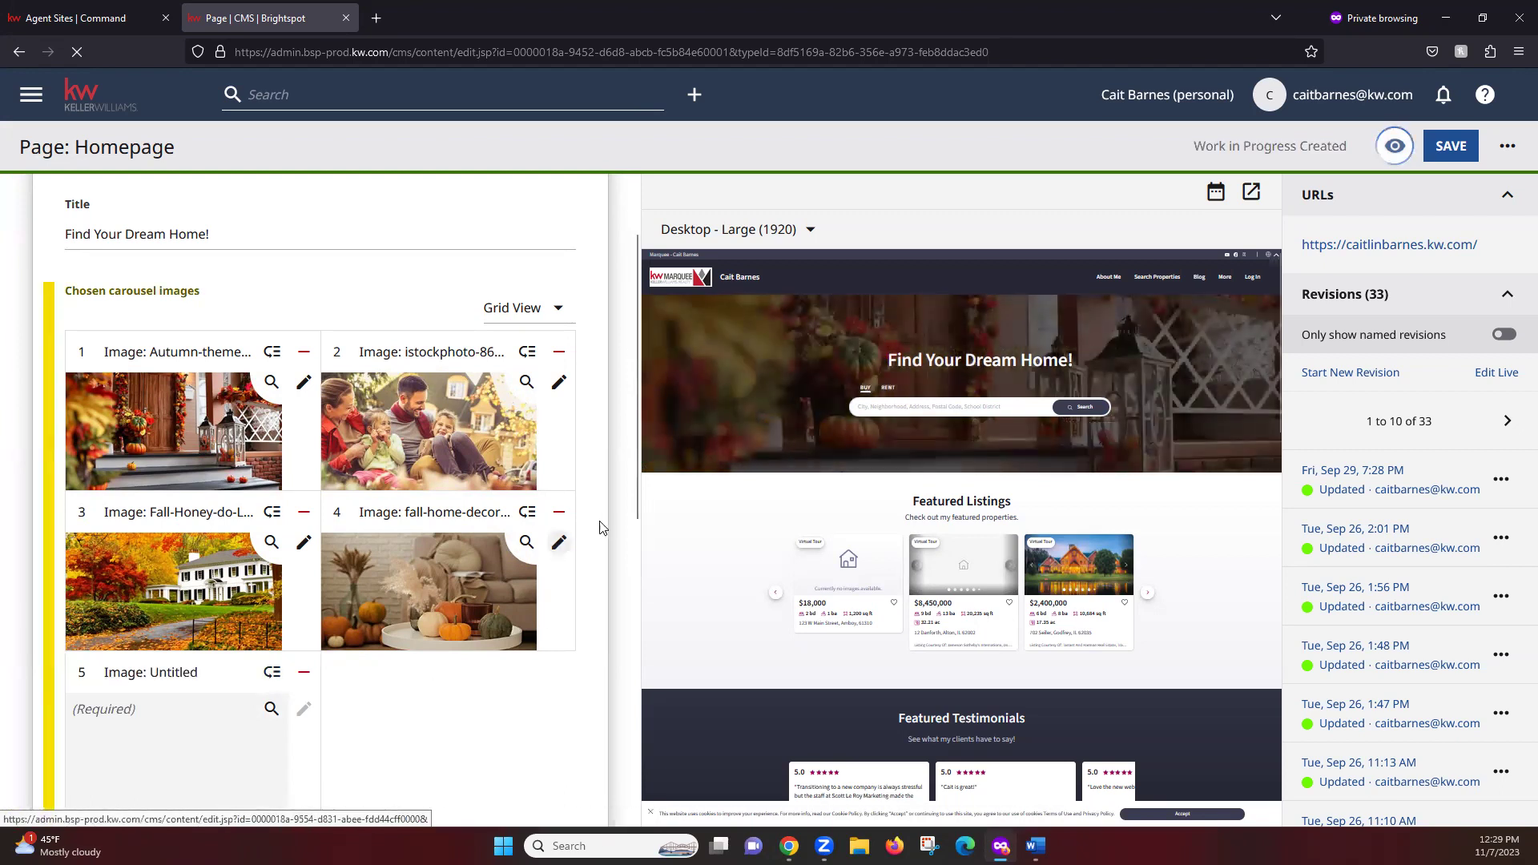
{"action": "left_click", "coordinate": [146, 709]}
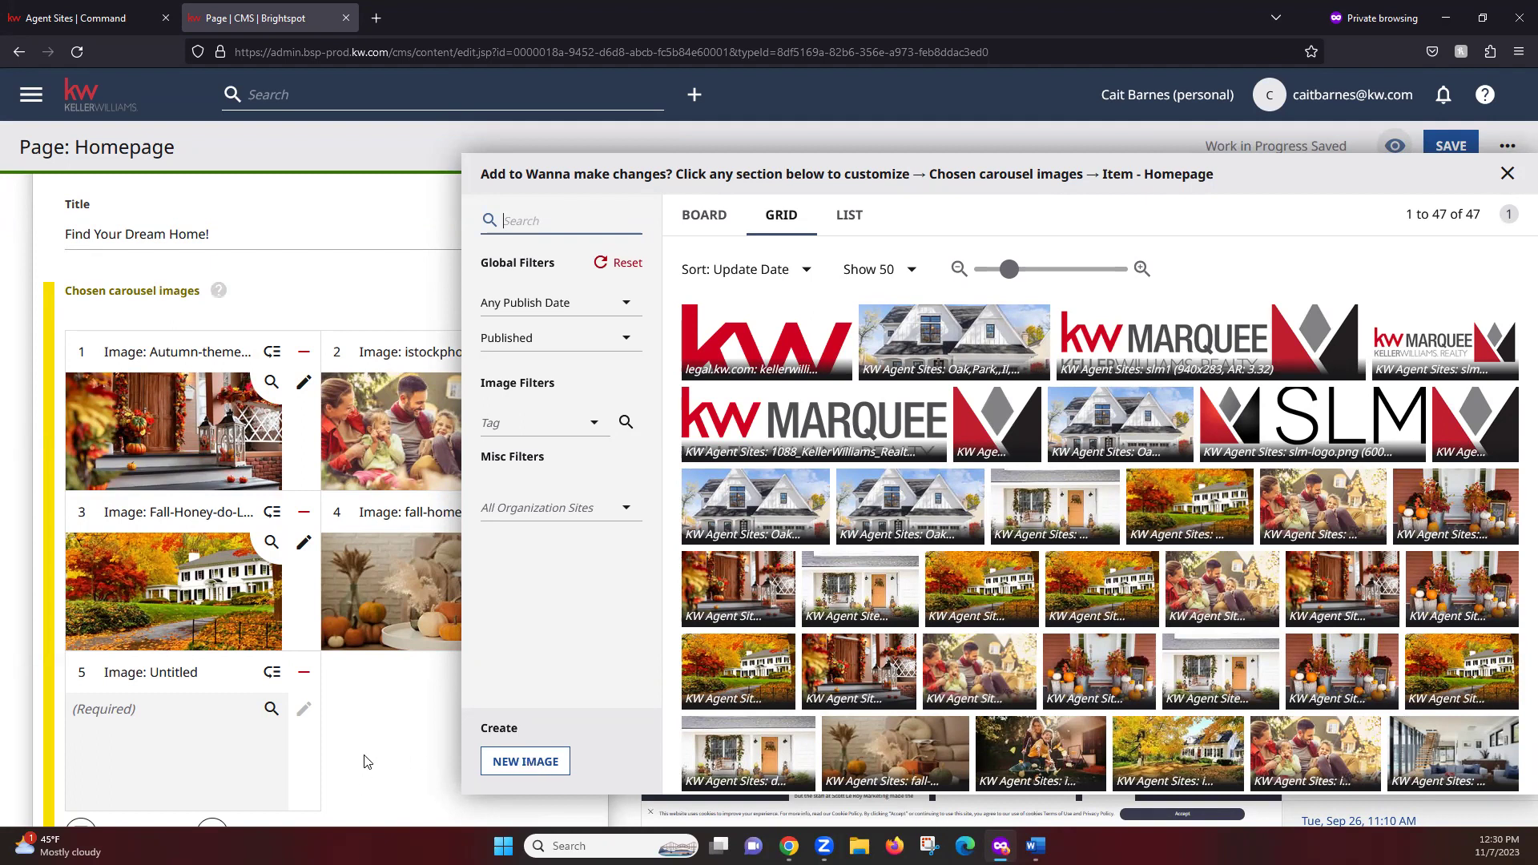
{"action": "left_click", "coordinate": [403, 735]}
{"action": "left_click", "coordinate": [304, 676]}
{"action": "scroll", "coordinate": [323, 466], "scroll_direction": "down", "scroll_amount": 5}
{"action": "scroll", "coordinate": [131, 248], "scroll_direction": "up", "scroll_amount": 6}
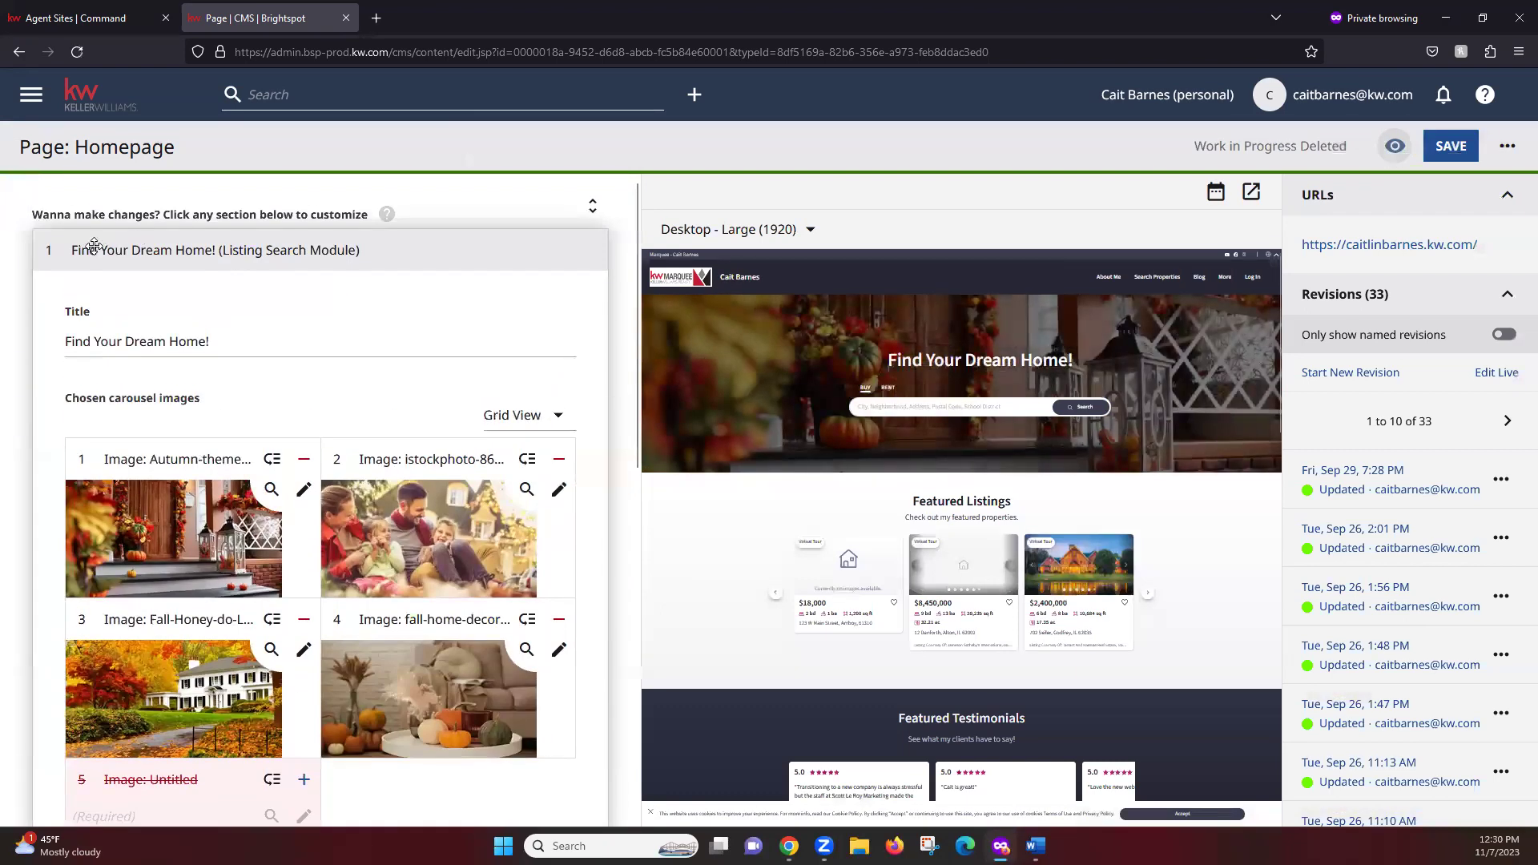
Collapse and re-expand Find Your Dream Home!, scrolling to review its four autumn carousel images
{"action": "left_click", "coordinate": [94, 248]}
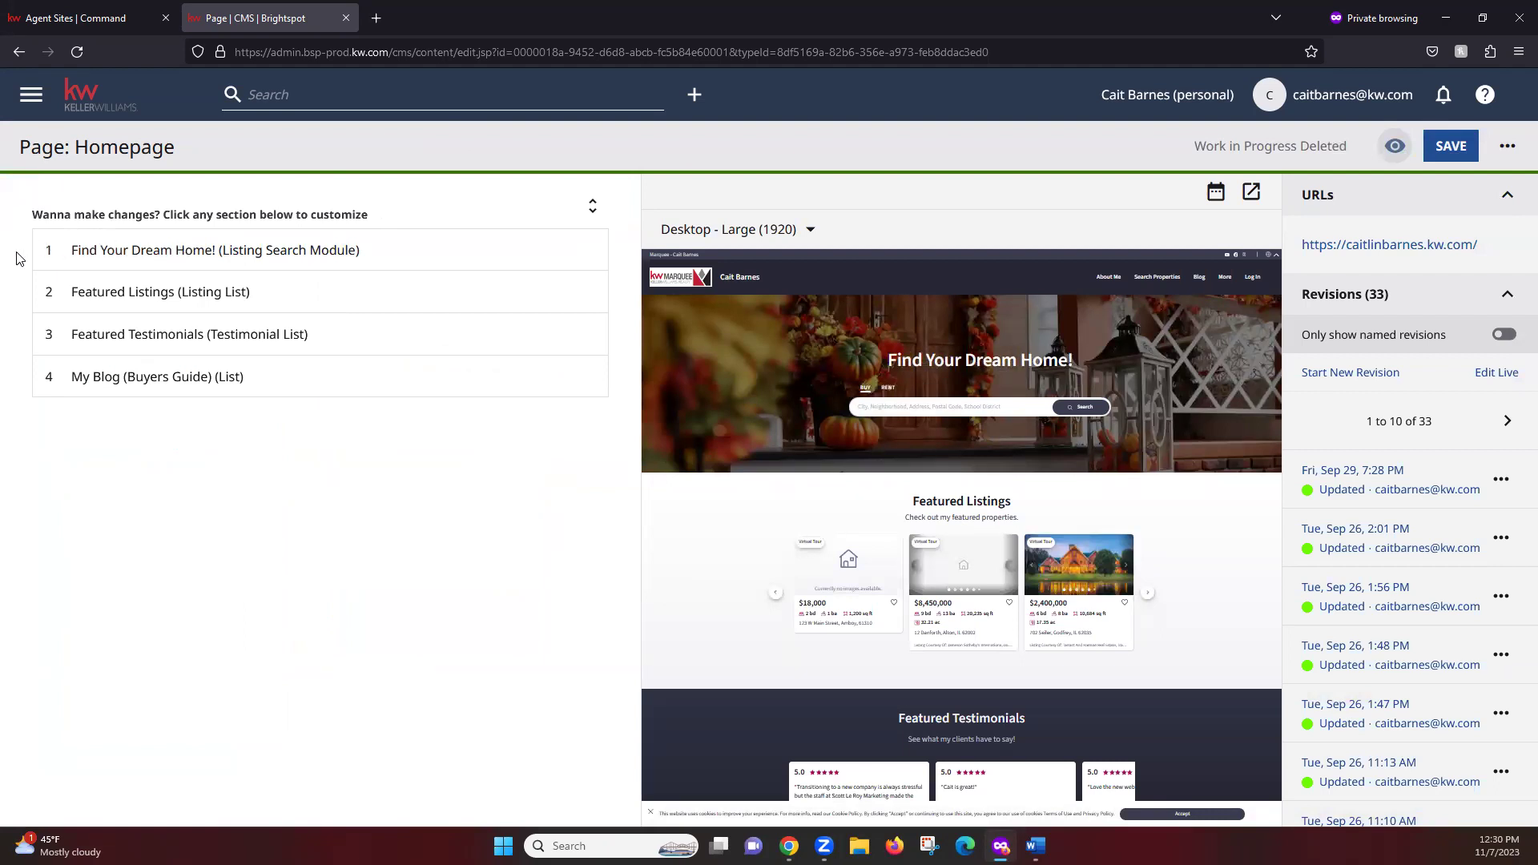
{"action": "left_click", "coordinate": [54, 248]}
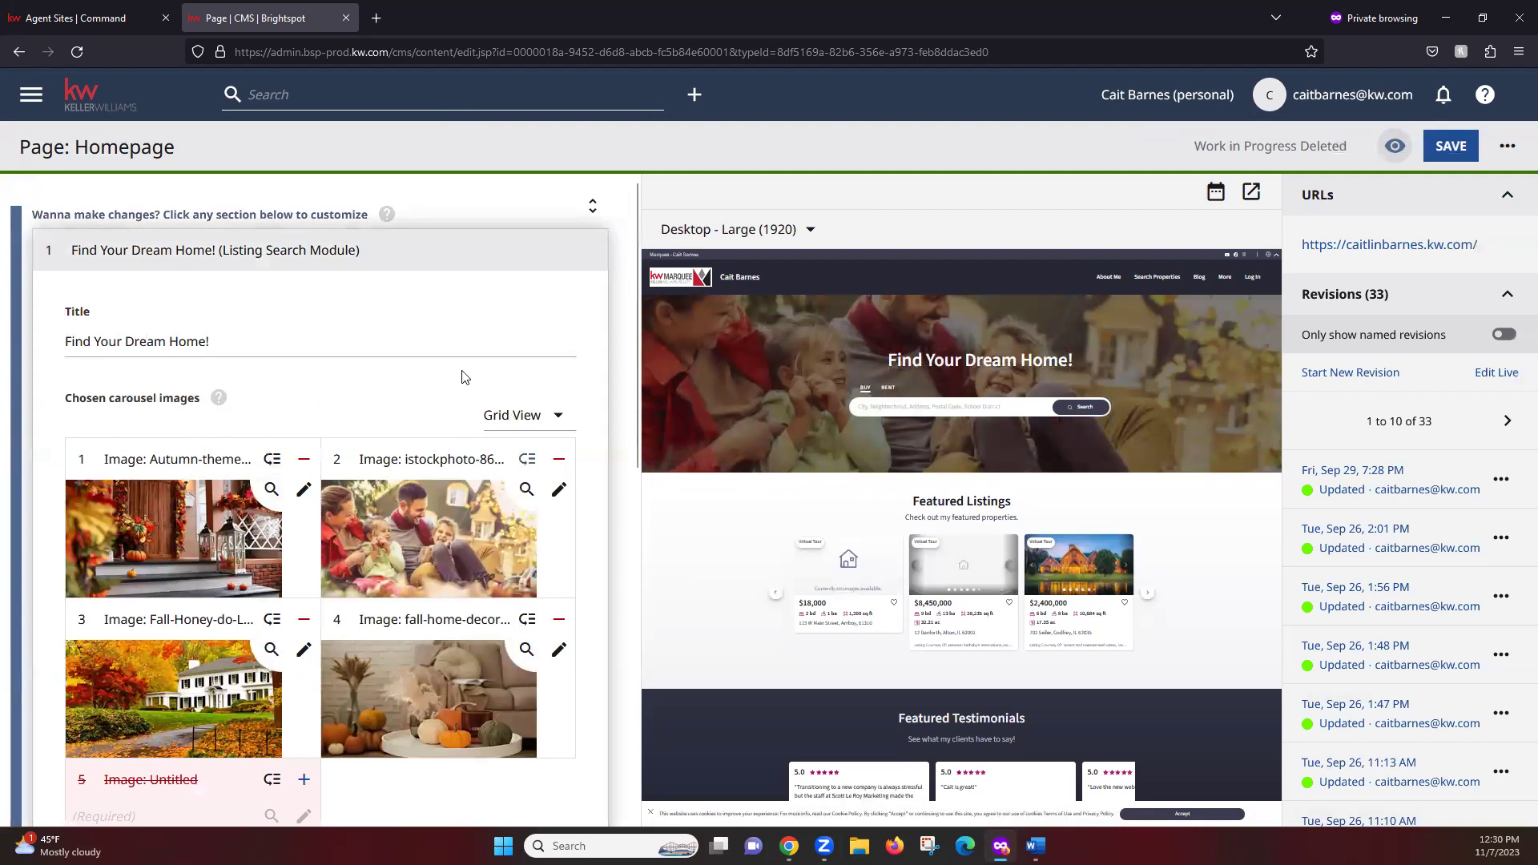
{"action": "left_click_drag", "start_coordinate": [635, 309], "coordinate": [630, 413]}
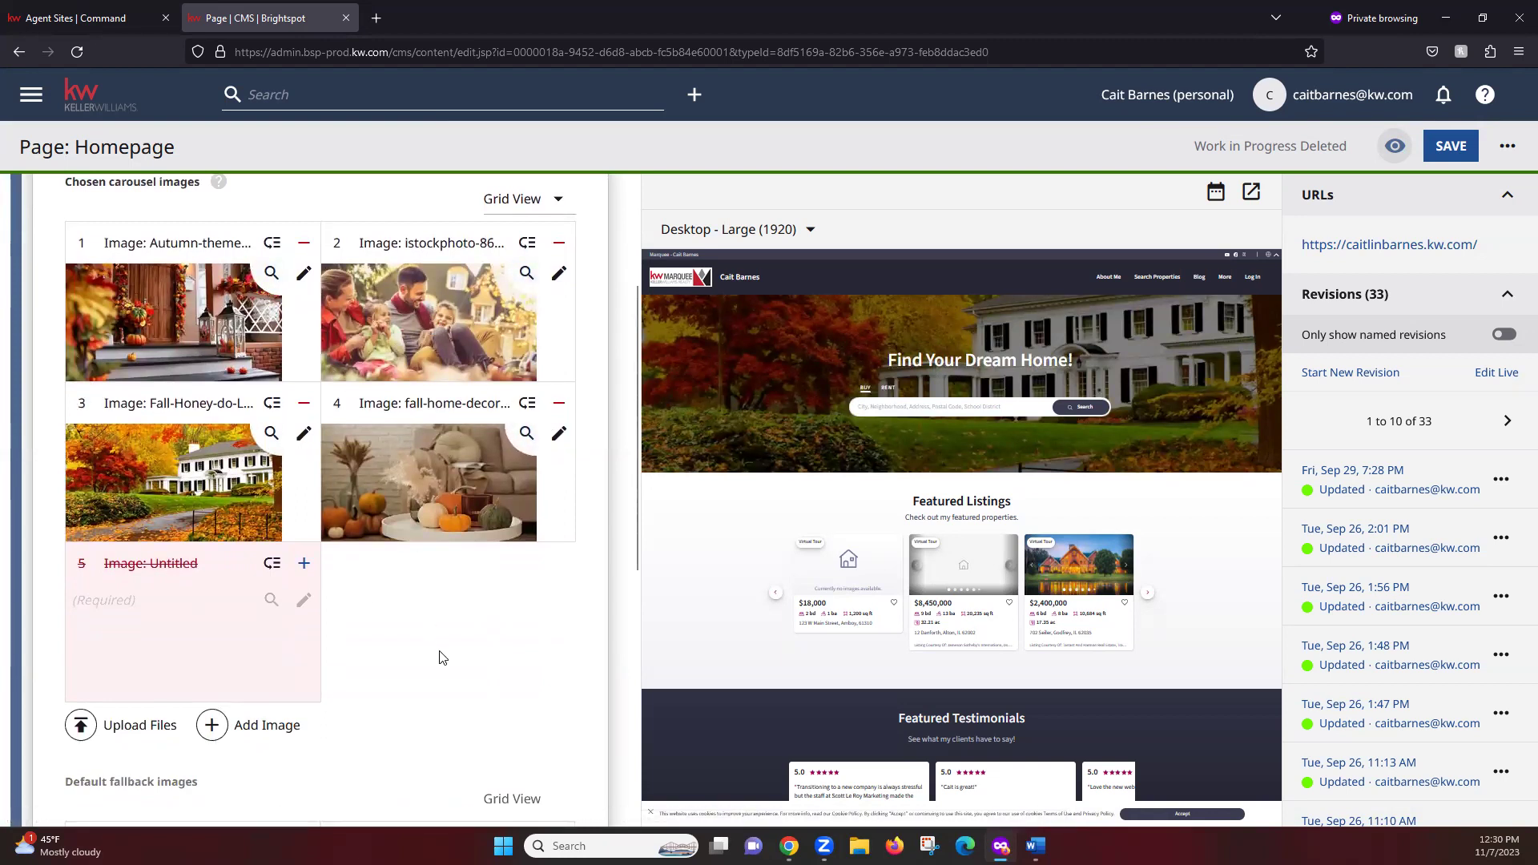
{"action": "left_click_drag", "start_coordinate": [634, 434], "coordinate": [636, 671]}
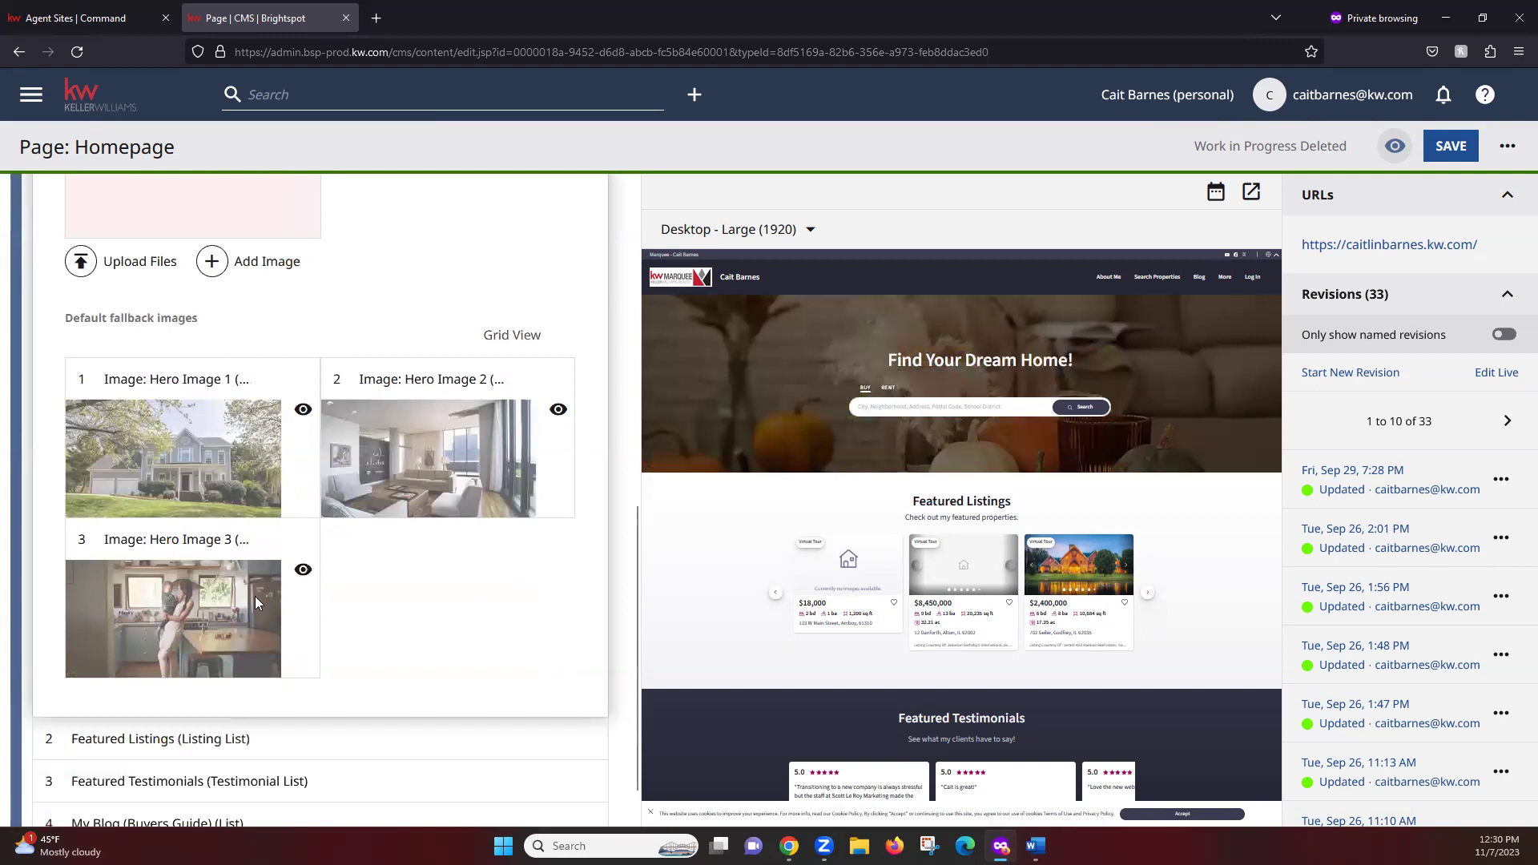
{"action": "left_click_drag", "start_coordinate": [633, 629], "coordinate": [647, 570]}
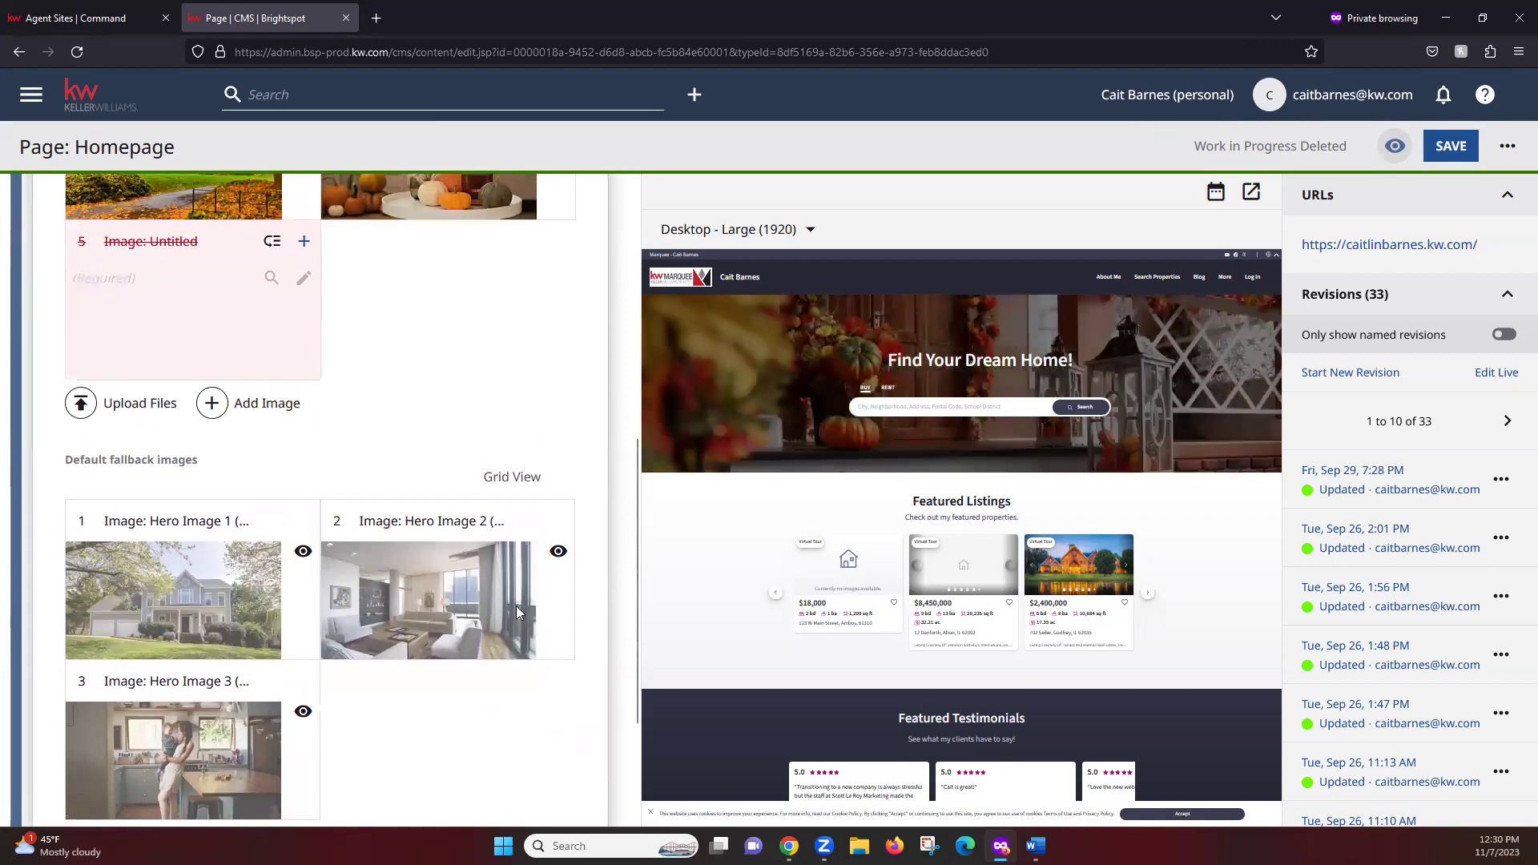
{"action": "left_click_drag", "start_coordinate": [633, 596], "coordinate": [639, 532]}
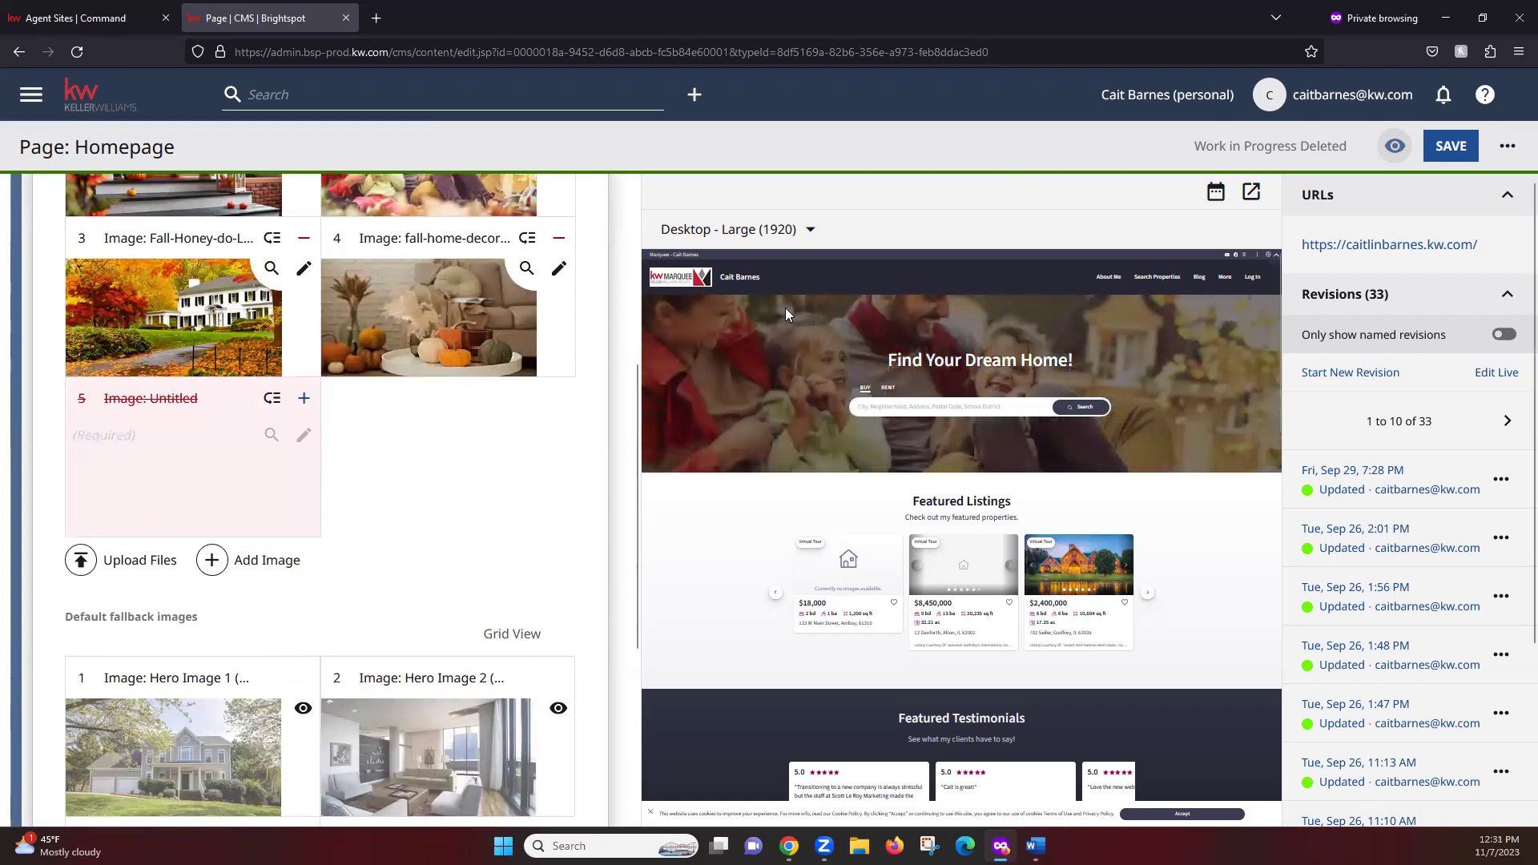
{"action": "left_click_drag", "start_coordinate": [637, 591], "coordinate": [637, 512]}
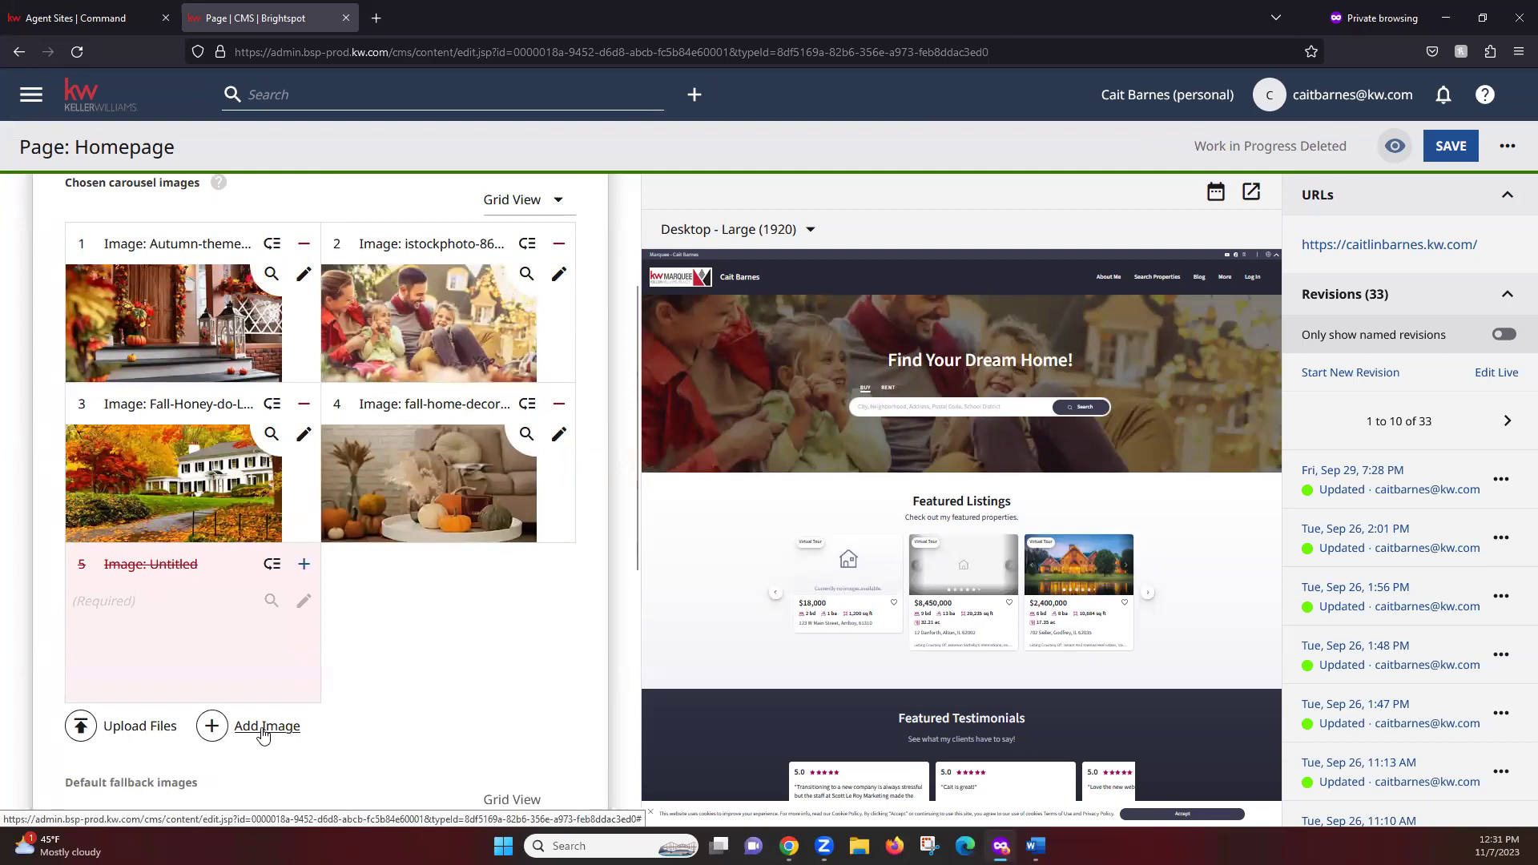
Add a sixth carousel image slot and start a NEW IMAGE upload for it
{"action": "left_click", "coordinate": [264, 731]}
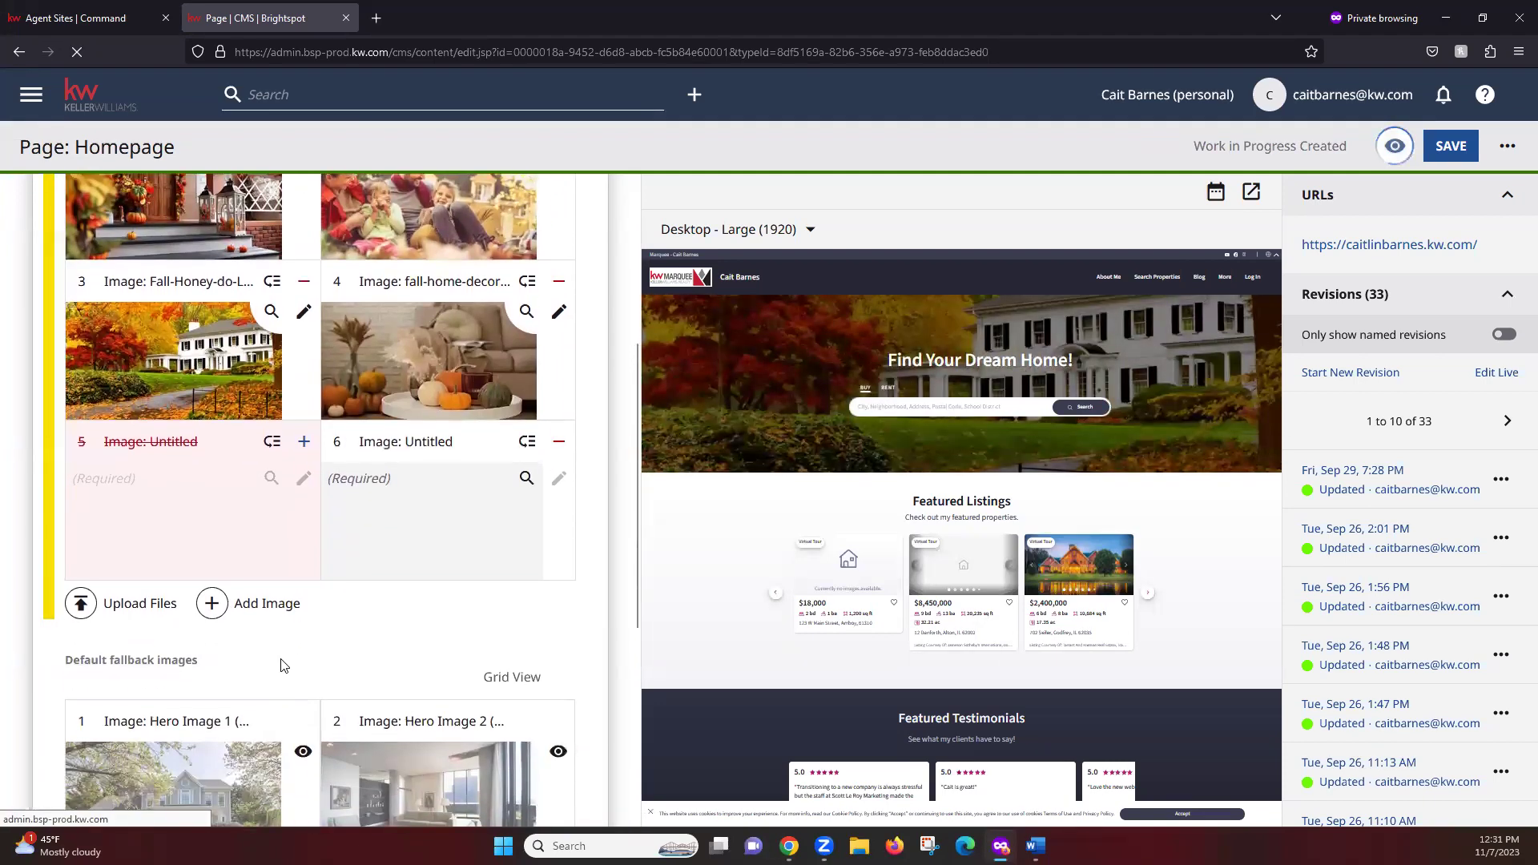
{"action": "left_click", "coordinate": [414, 484]}
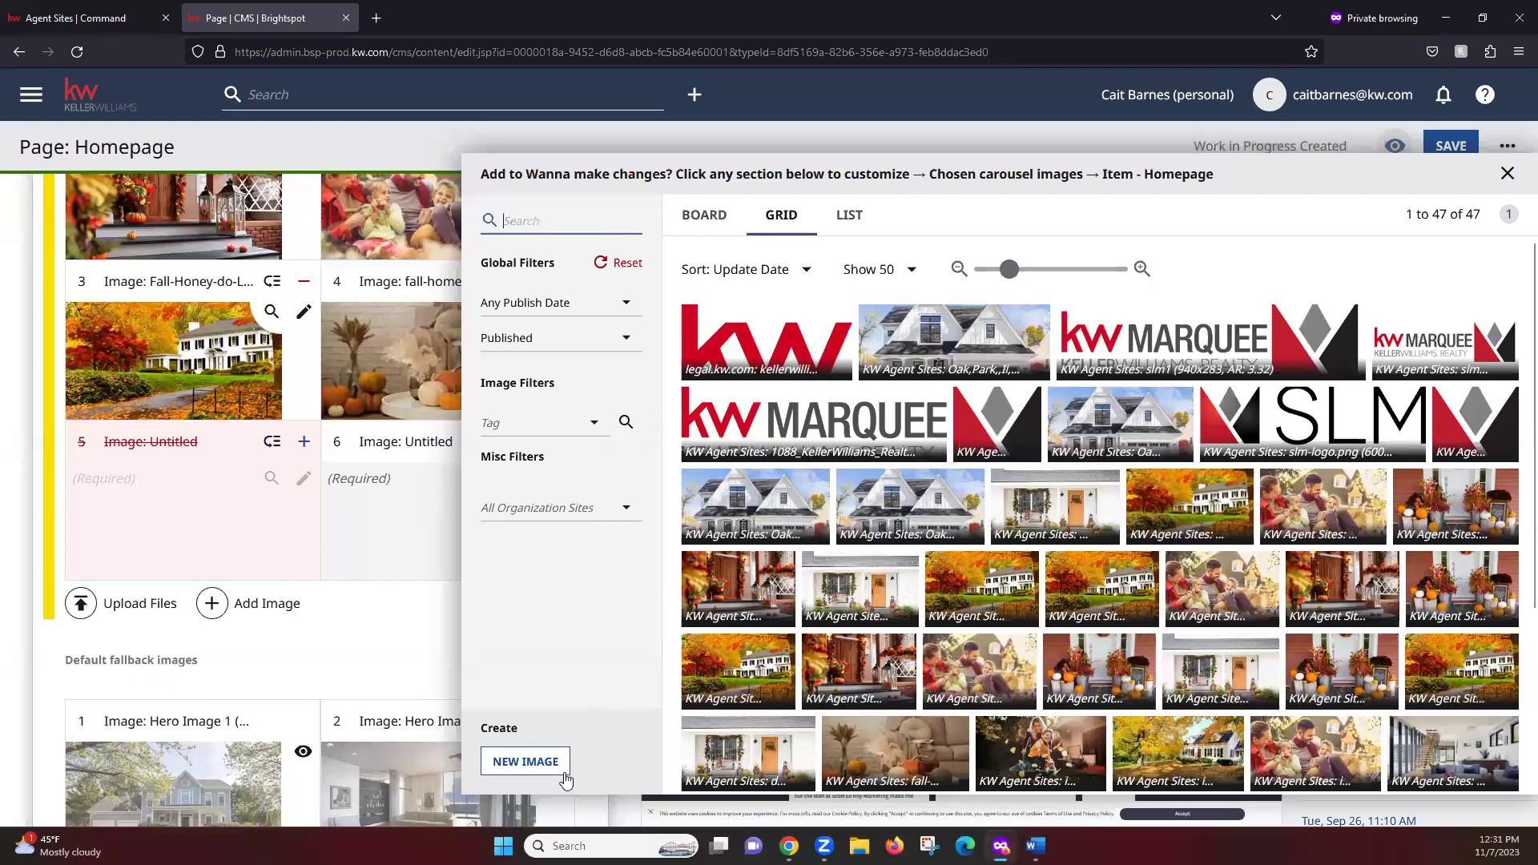
{"action": "left_click", "coordinate": [519, 764]}
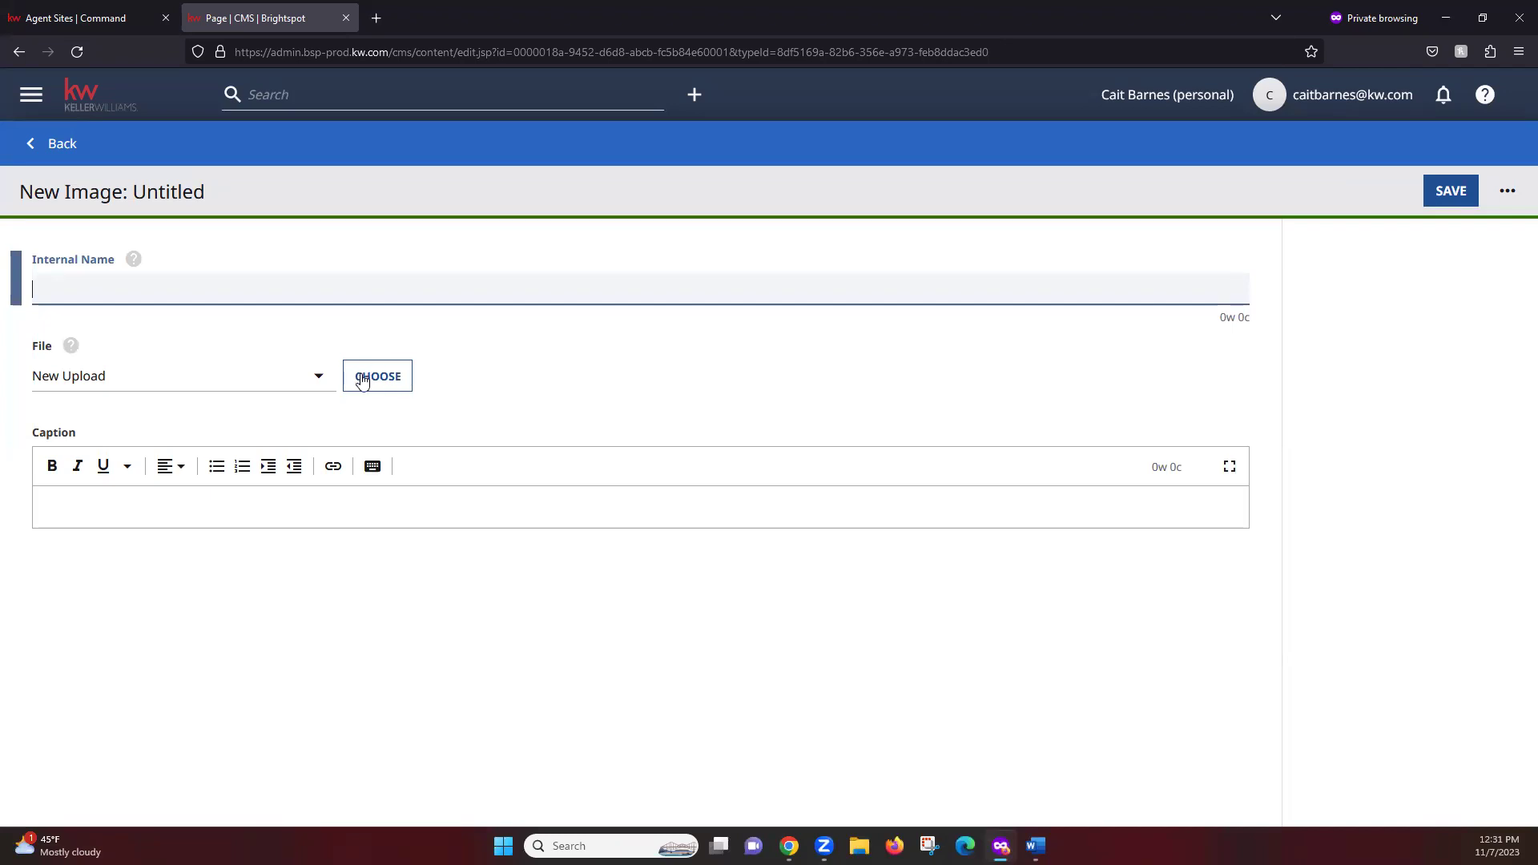
Upload the white farmhouse photo from Downloads as a new 1600x899 image and save it
{"action": "left_click", "coordinate": [378, 381]}
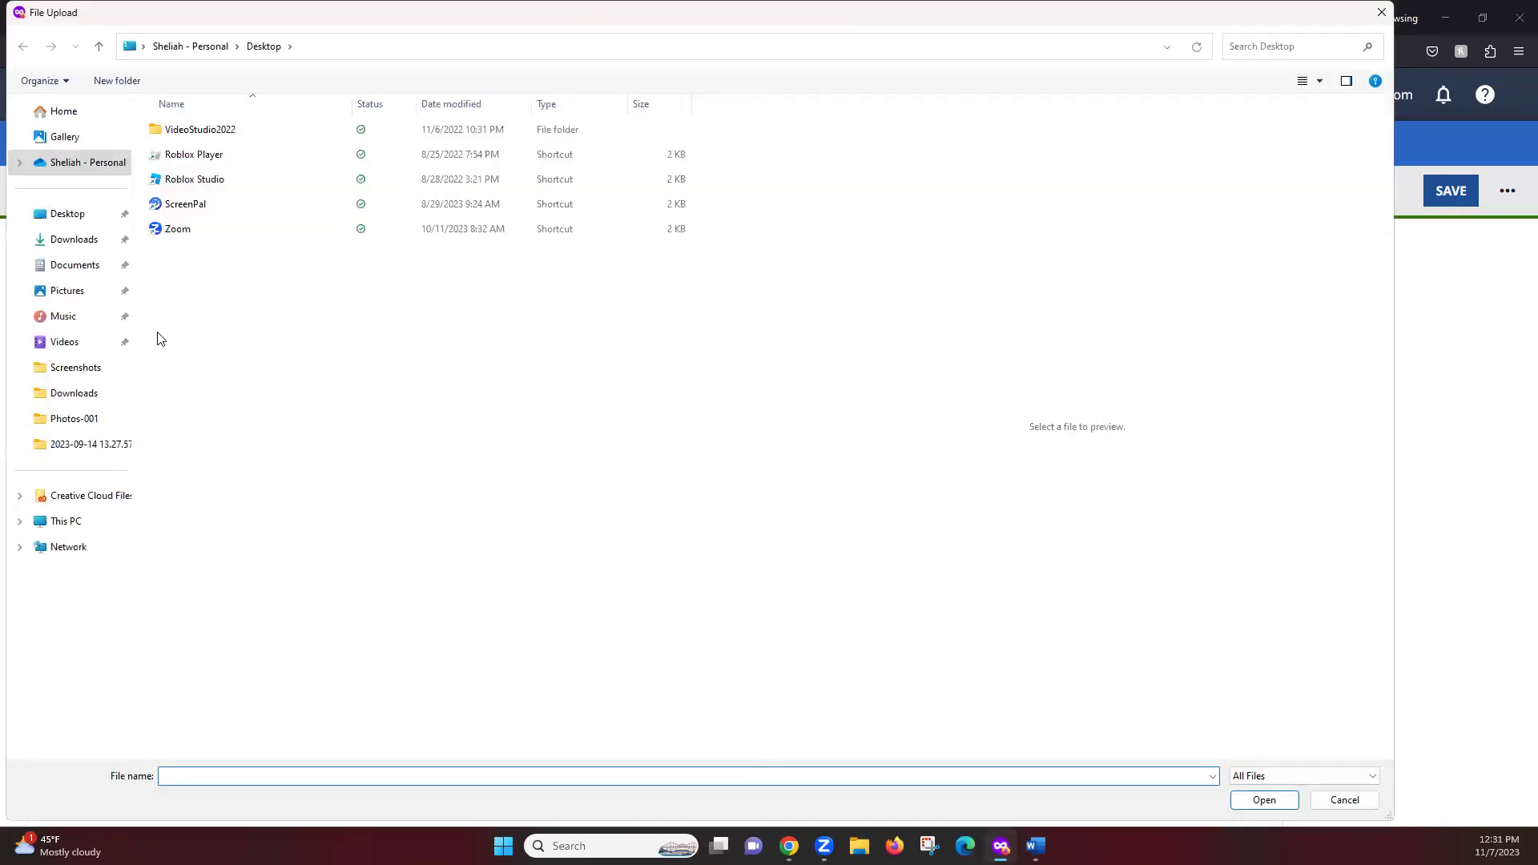
{"action": "left_click", "coordinate": [72, 240]}
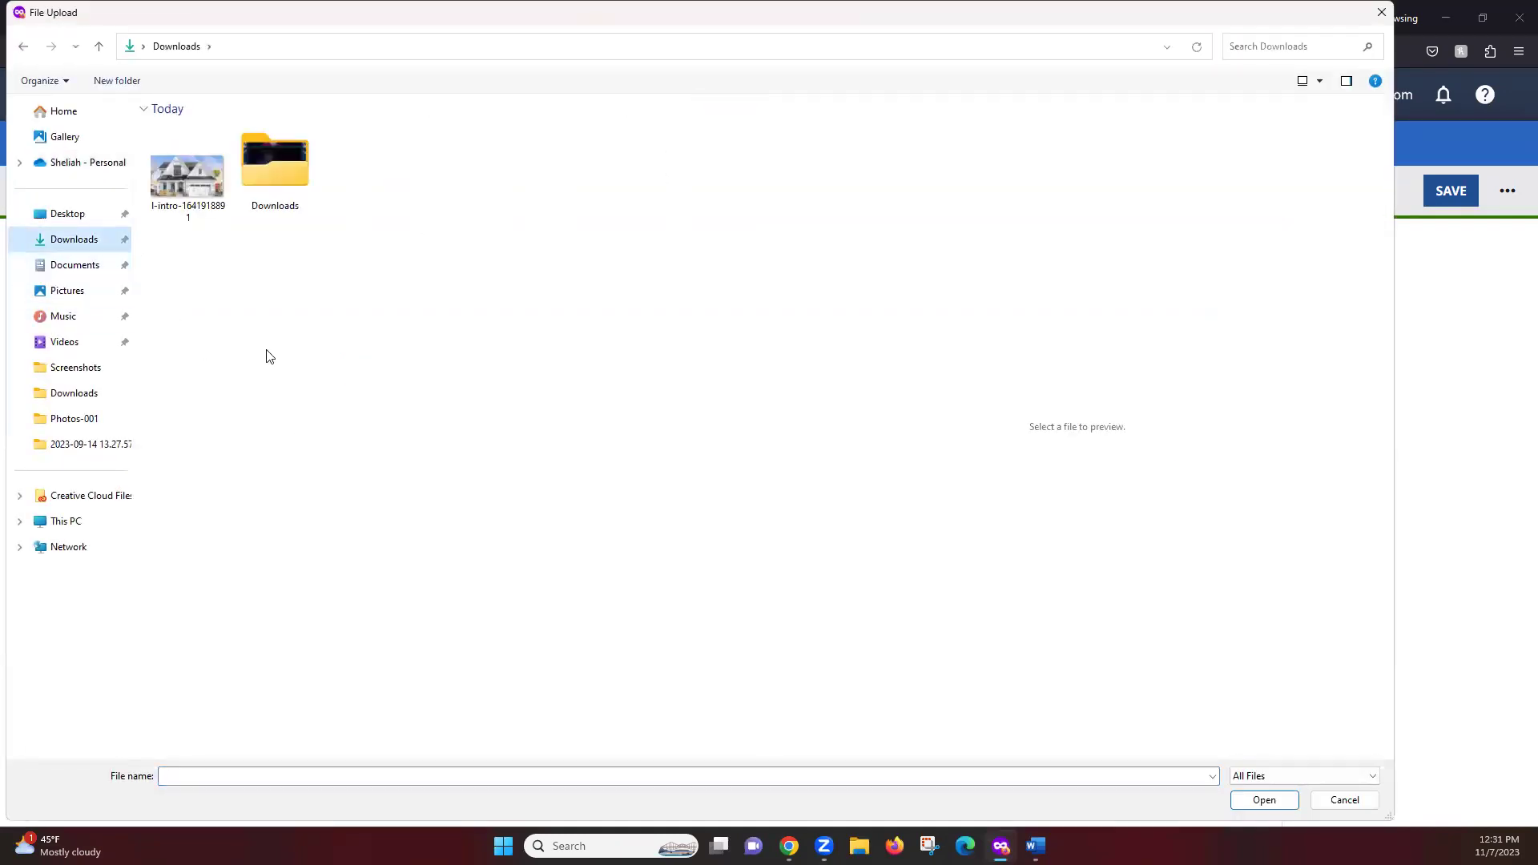
{"action": "left_click", "coordinate": [180, 180]}
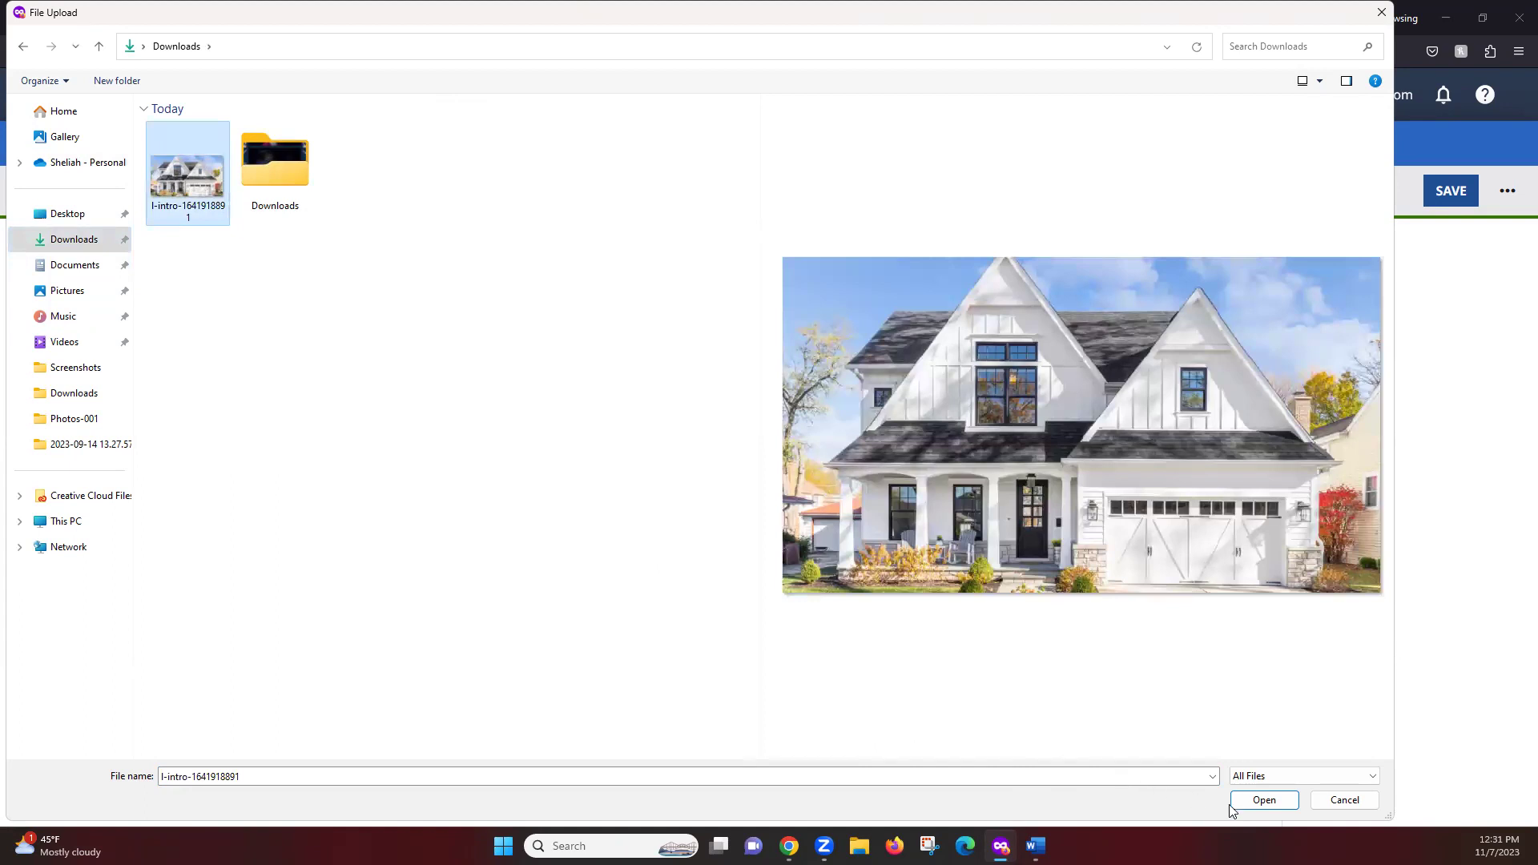
{"action": "left_click", "coordinate": [1262, 800]}
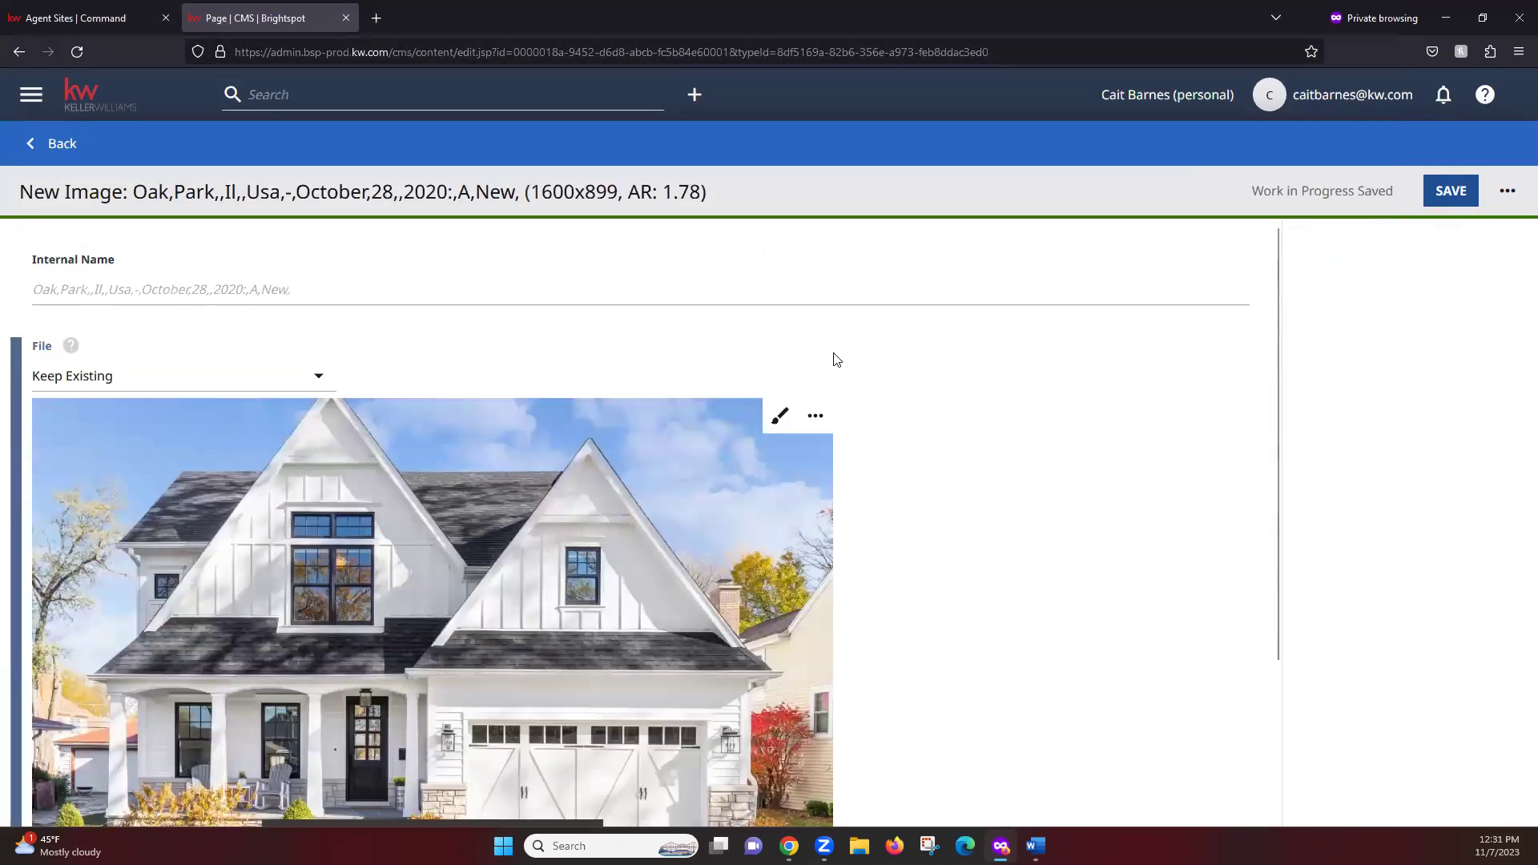
{"action": "scroll", "coordinate": [666, 432], "scroll_direction": "down", "scroll_amount": 3}
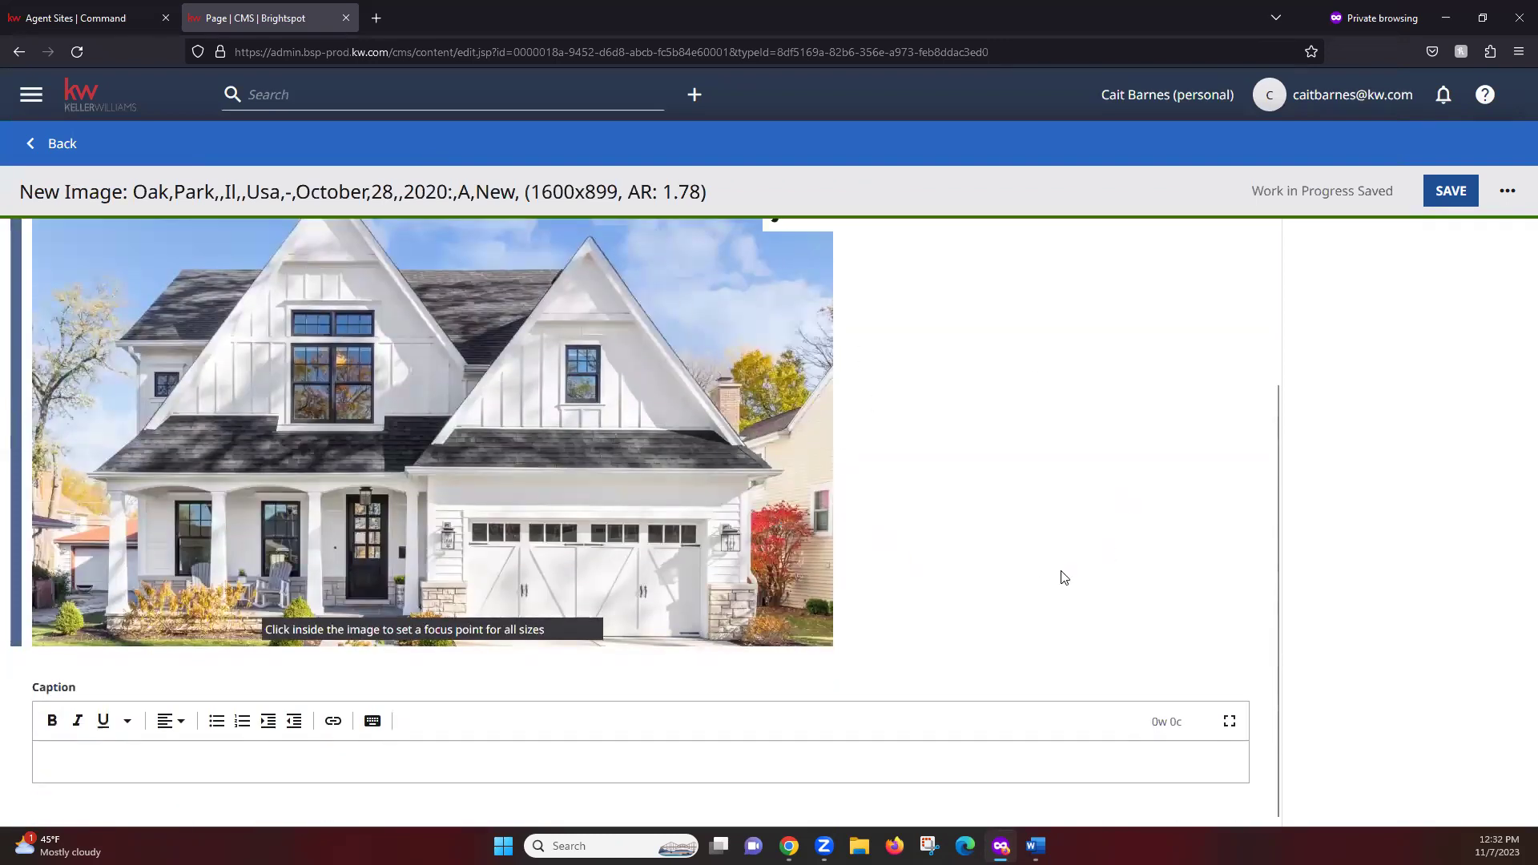
{"action": "scroll", "coordinate": [1063, 577], "scroll_direction": "up", "scroll_amount": 2}
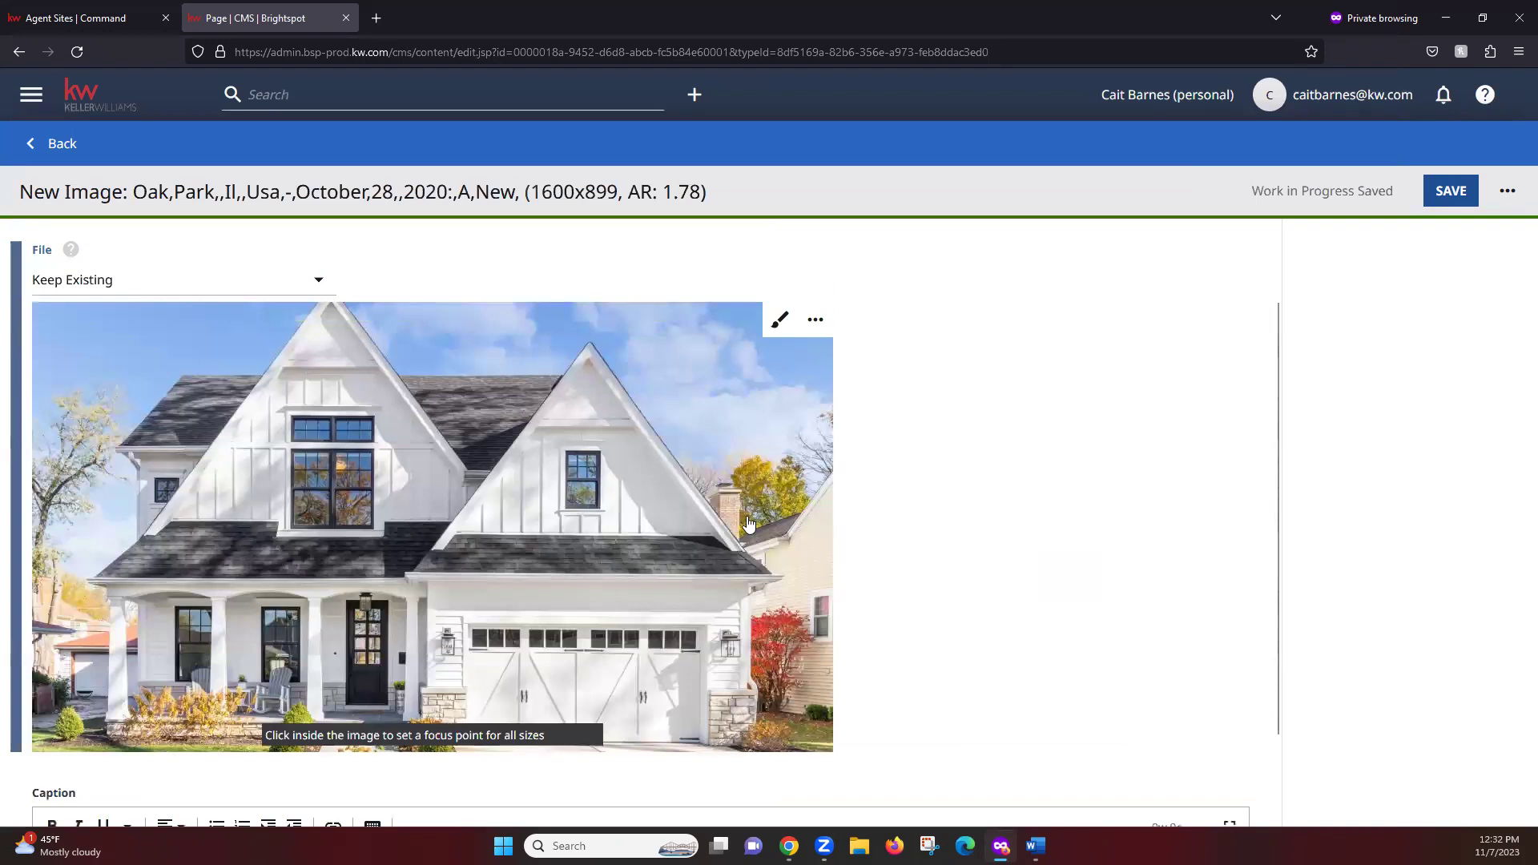
{"action": "left_click", "coordinate": [1444, 199]}
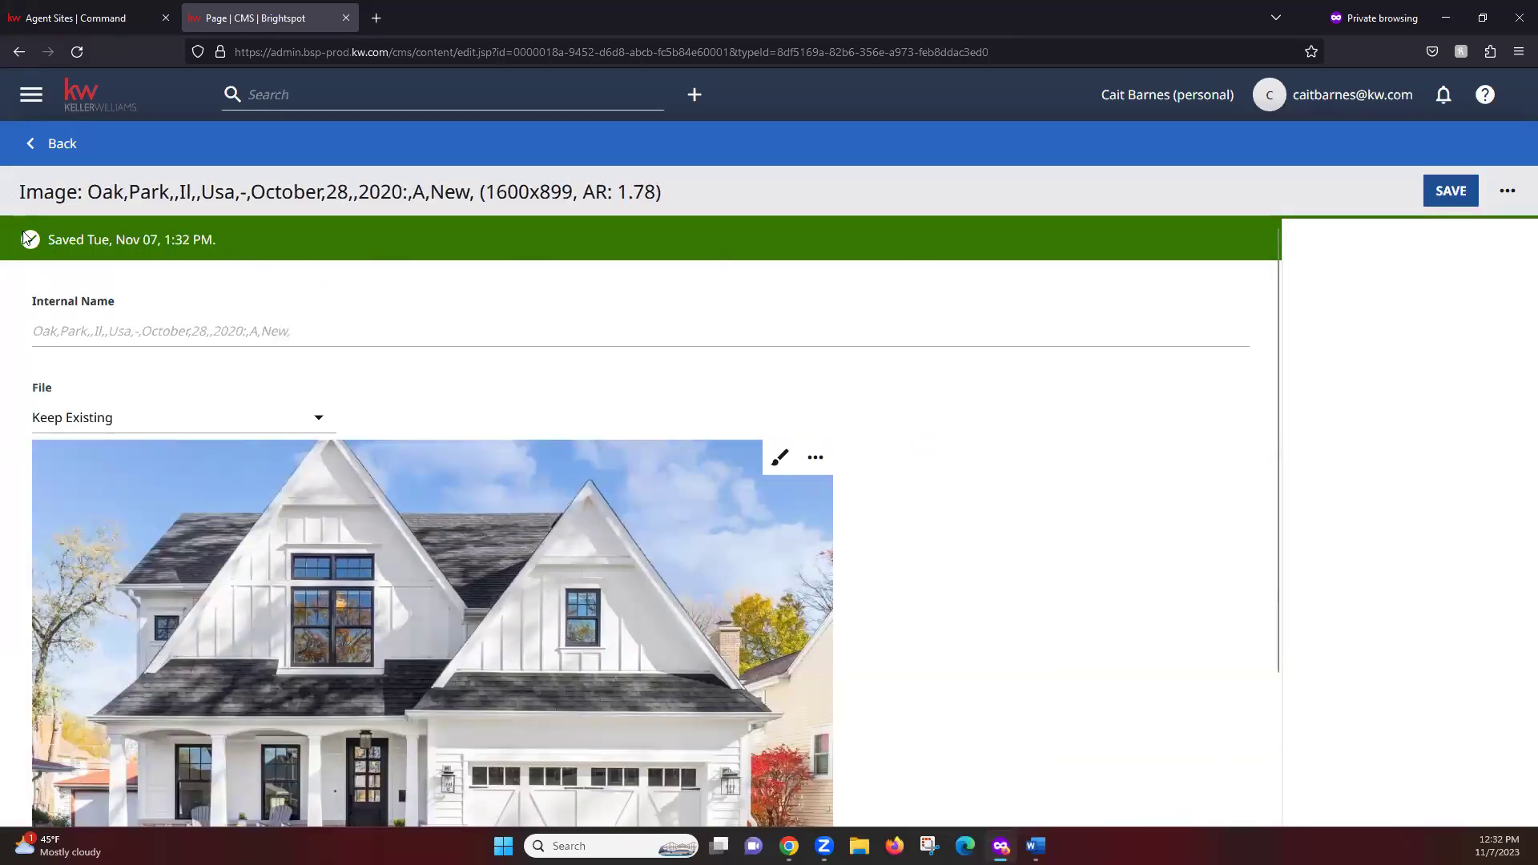
{"action": "left_click_drag", "start_coordinate": [154, 230], "coordinate": [23, 225]}
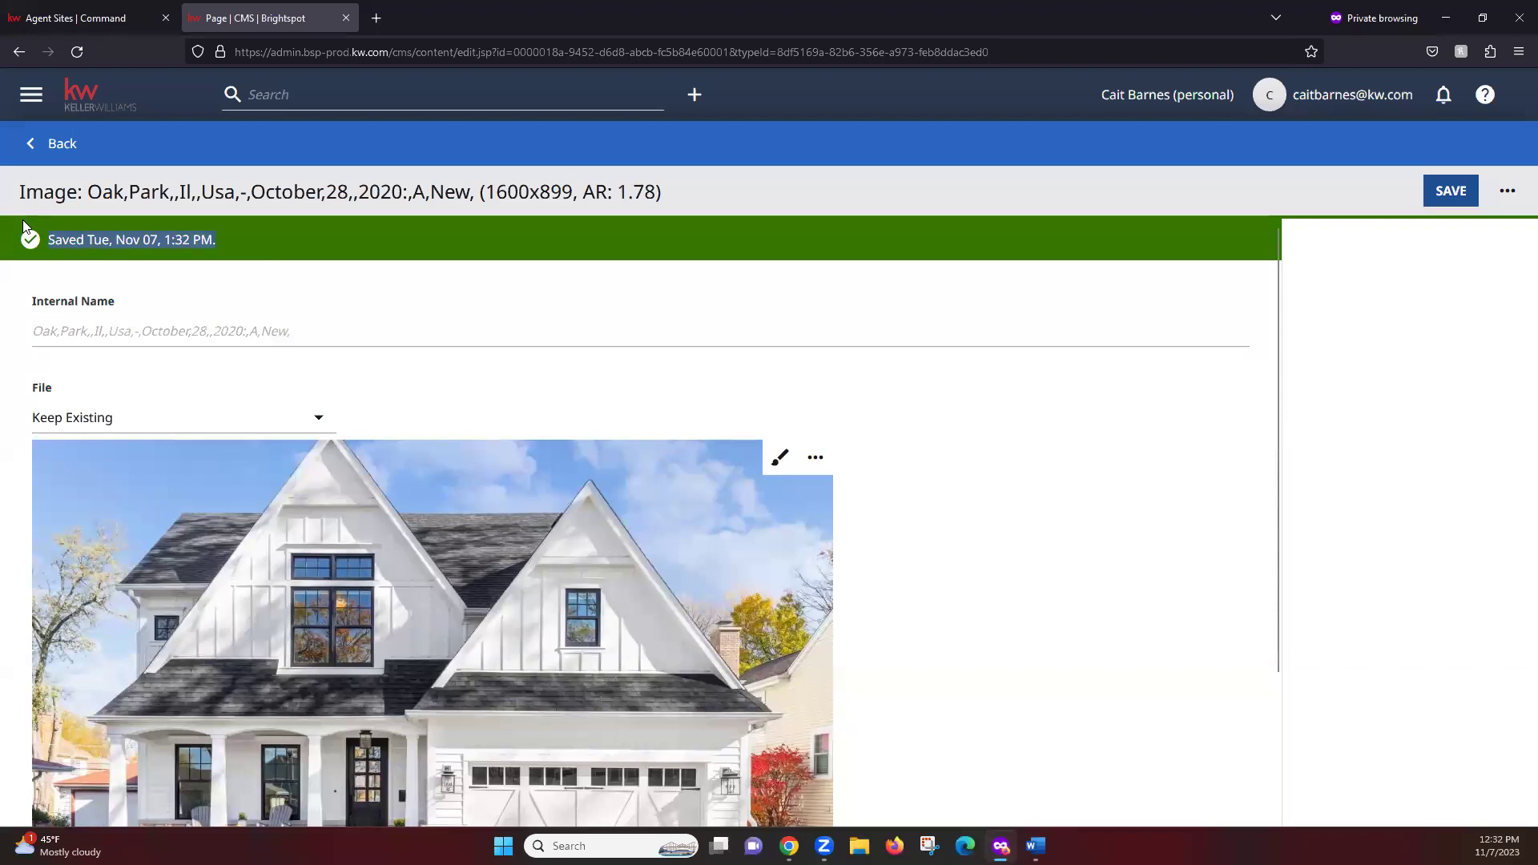
{"action": "left_click", "coordinate": [71, 236]}
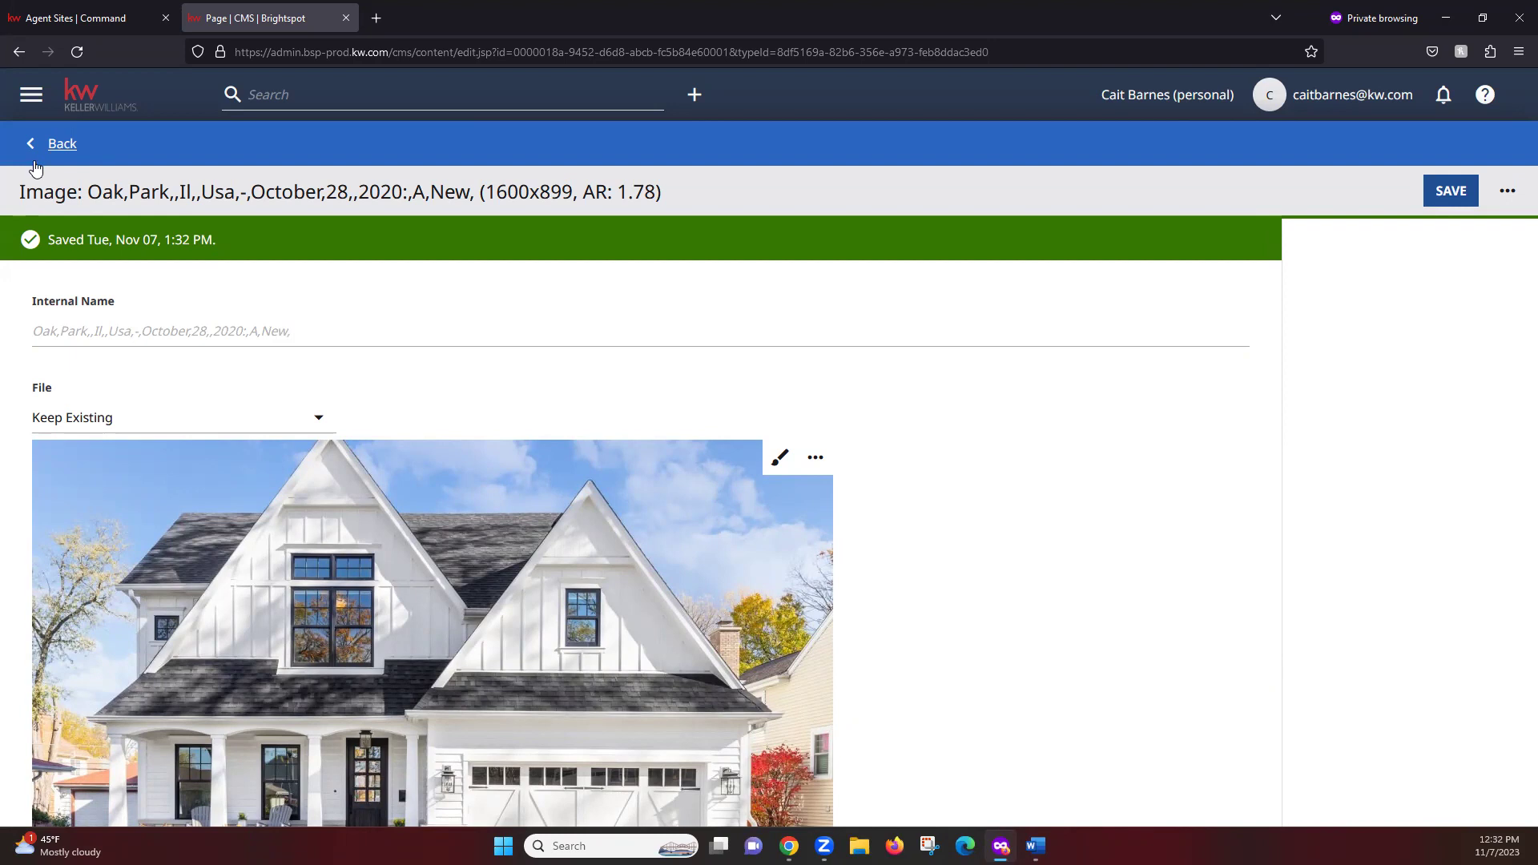
Put the new Oak Park farmhouse image into the homepage carousel's sixth slot and check the preview
{"action": "left_click", "coordinate": [62, 148]}
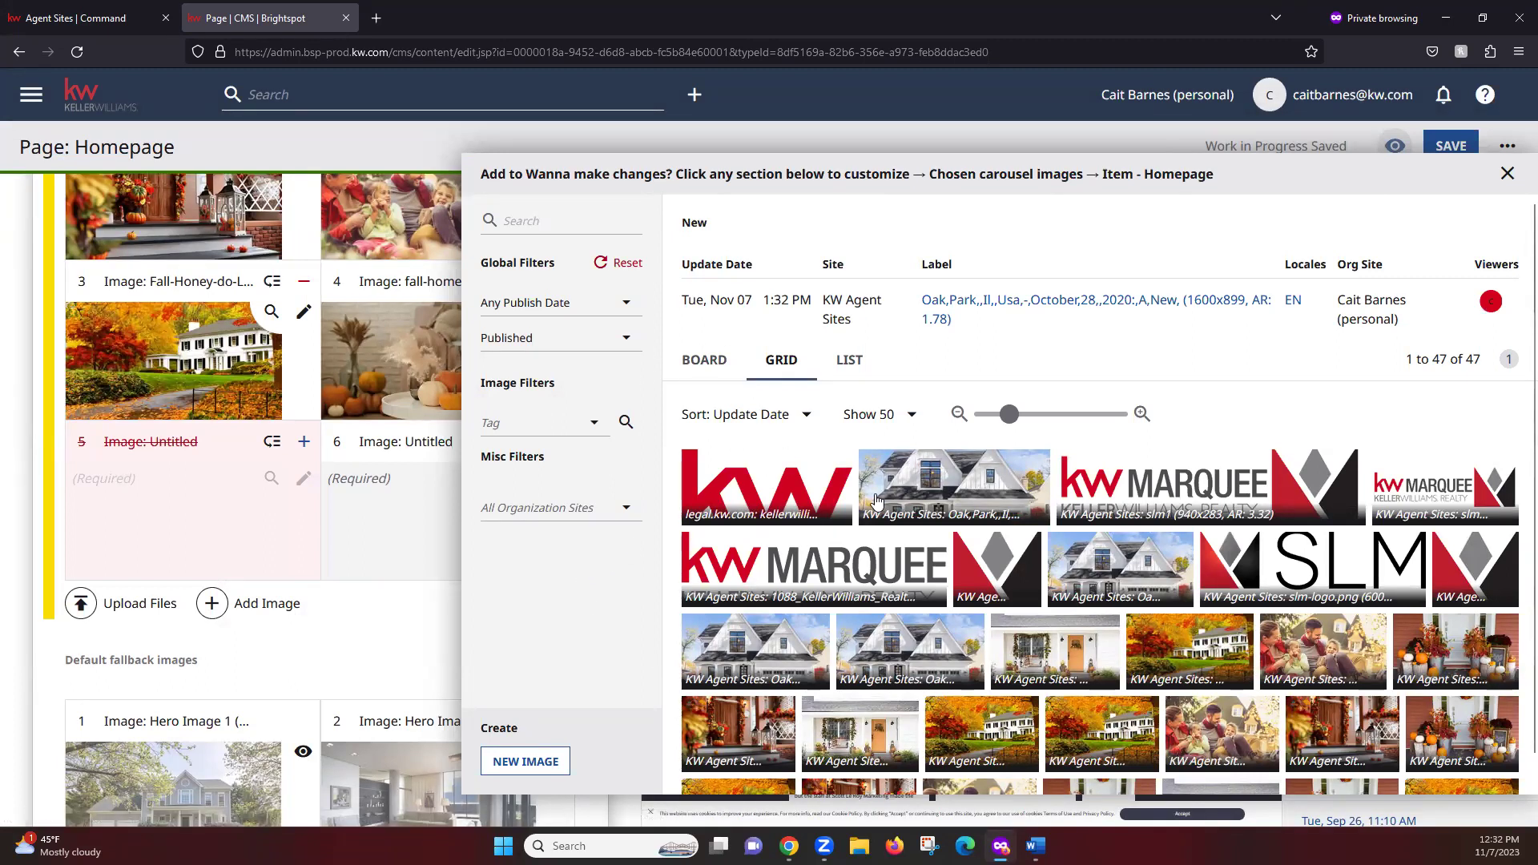
{"action": "left_click", "coordinate": [949, 480]}
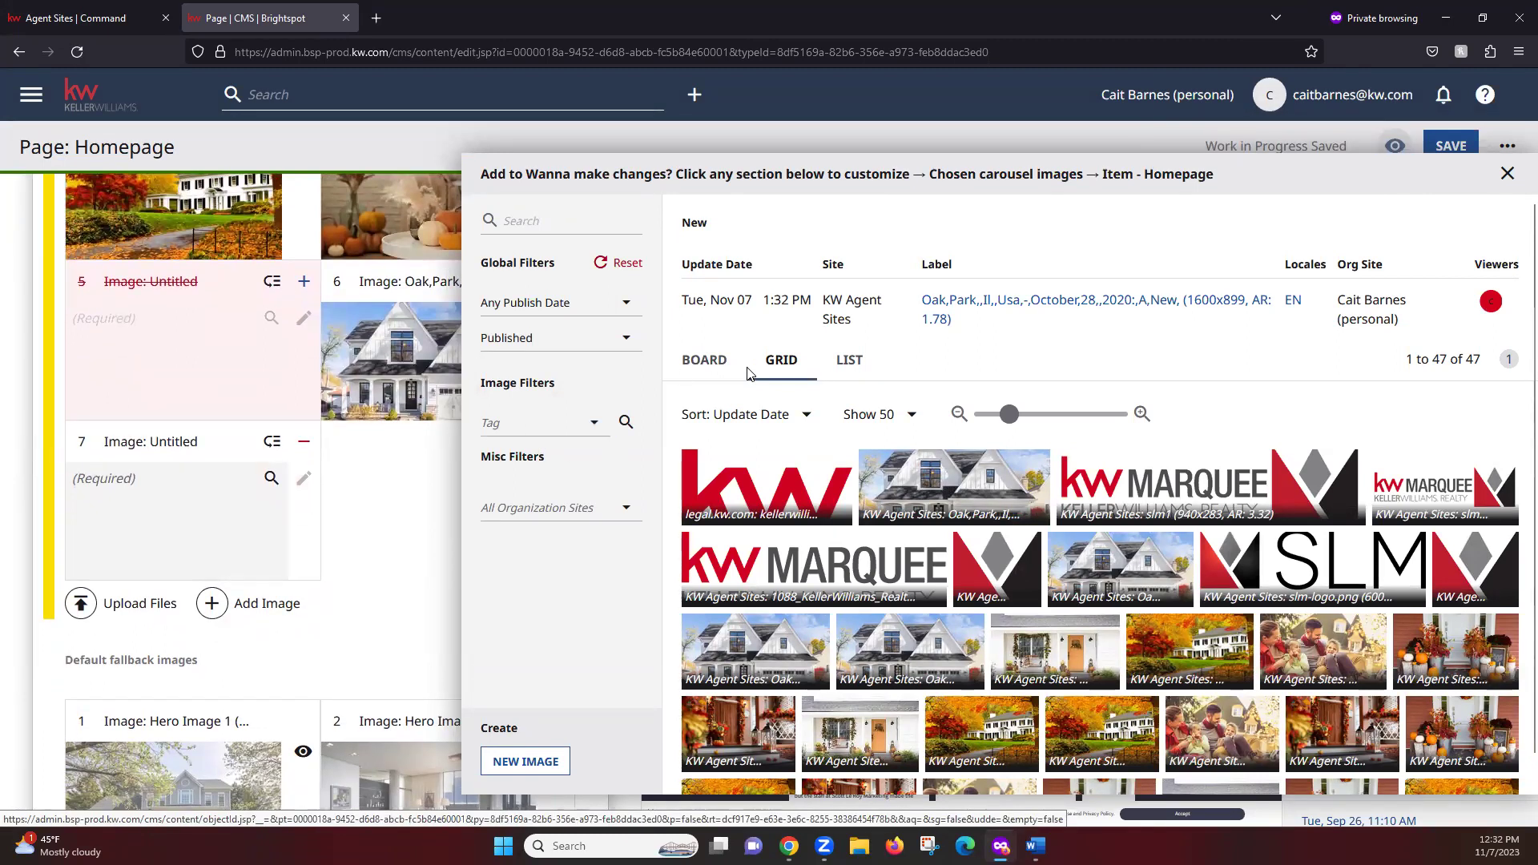
{"action": "left_click", "coordinate": [1507, 174]}
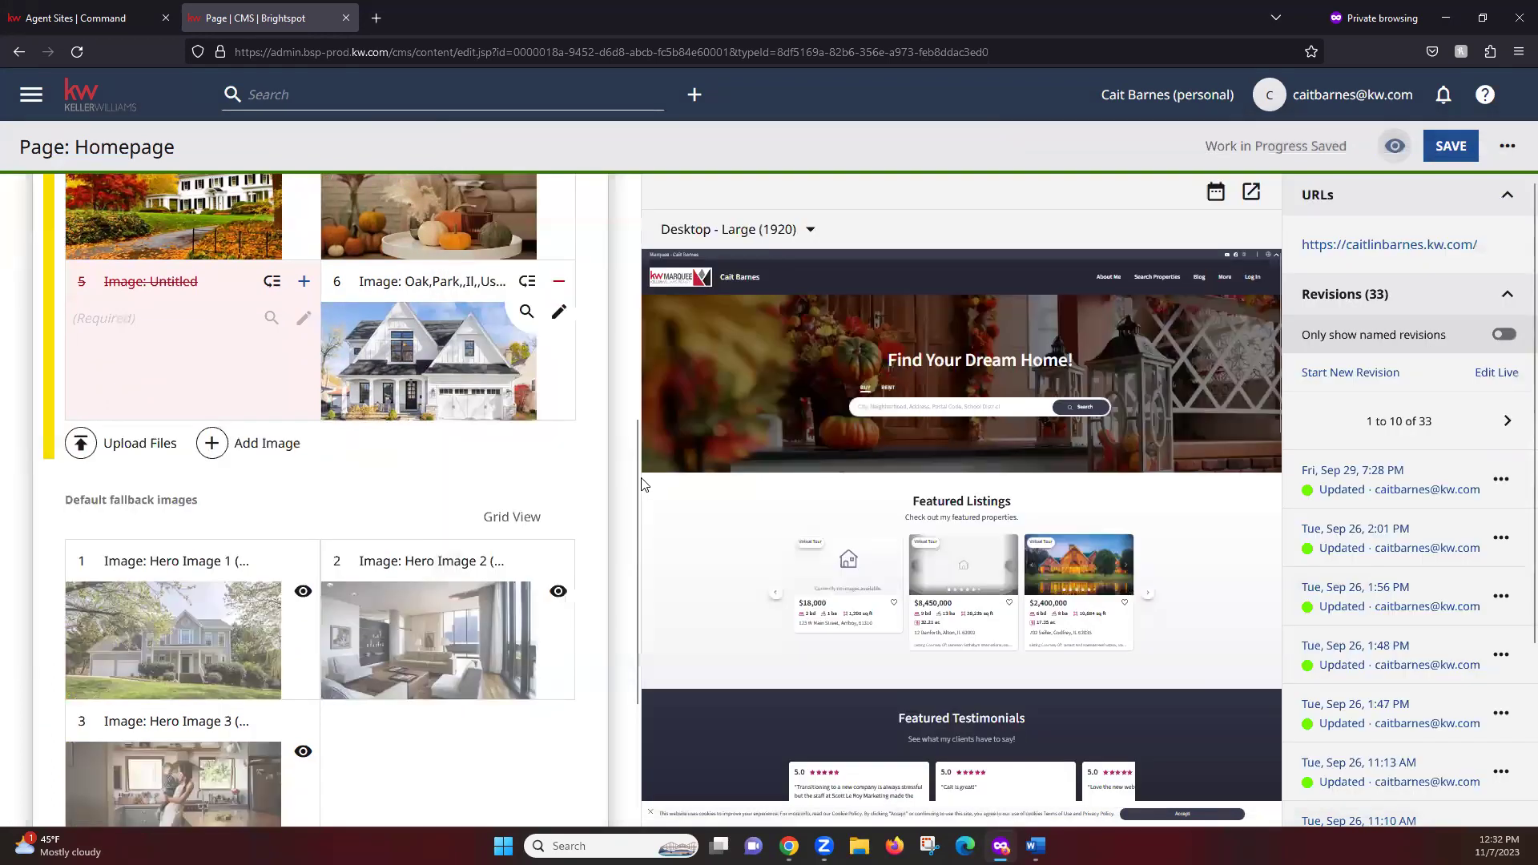
{"action": "scroll", "coordinate": [423, 537], "scroll_direction": "up", "scroll_amount": 5}
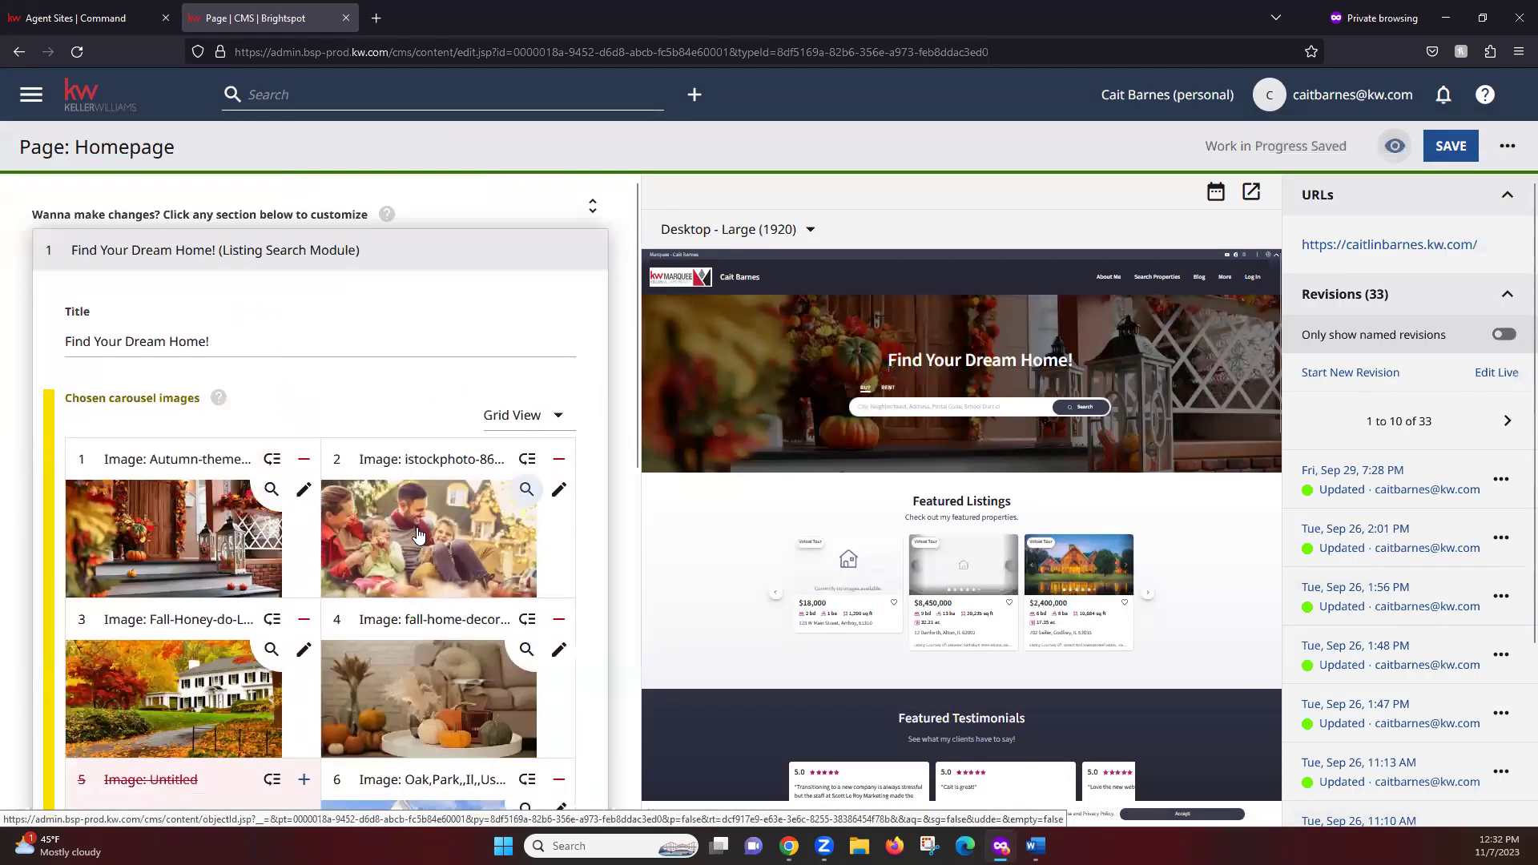
{"action": "scroll", "coordinate": [407, 542], "scroll_direction": "down", "scroll_amount": 1}
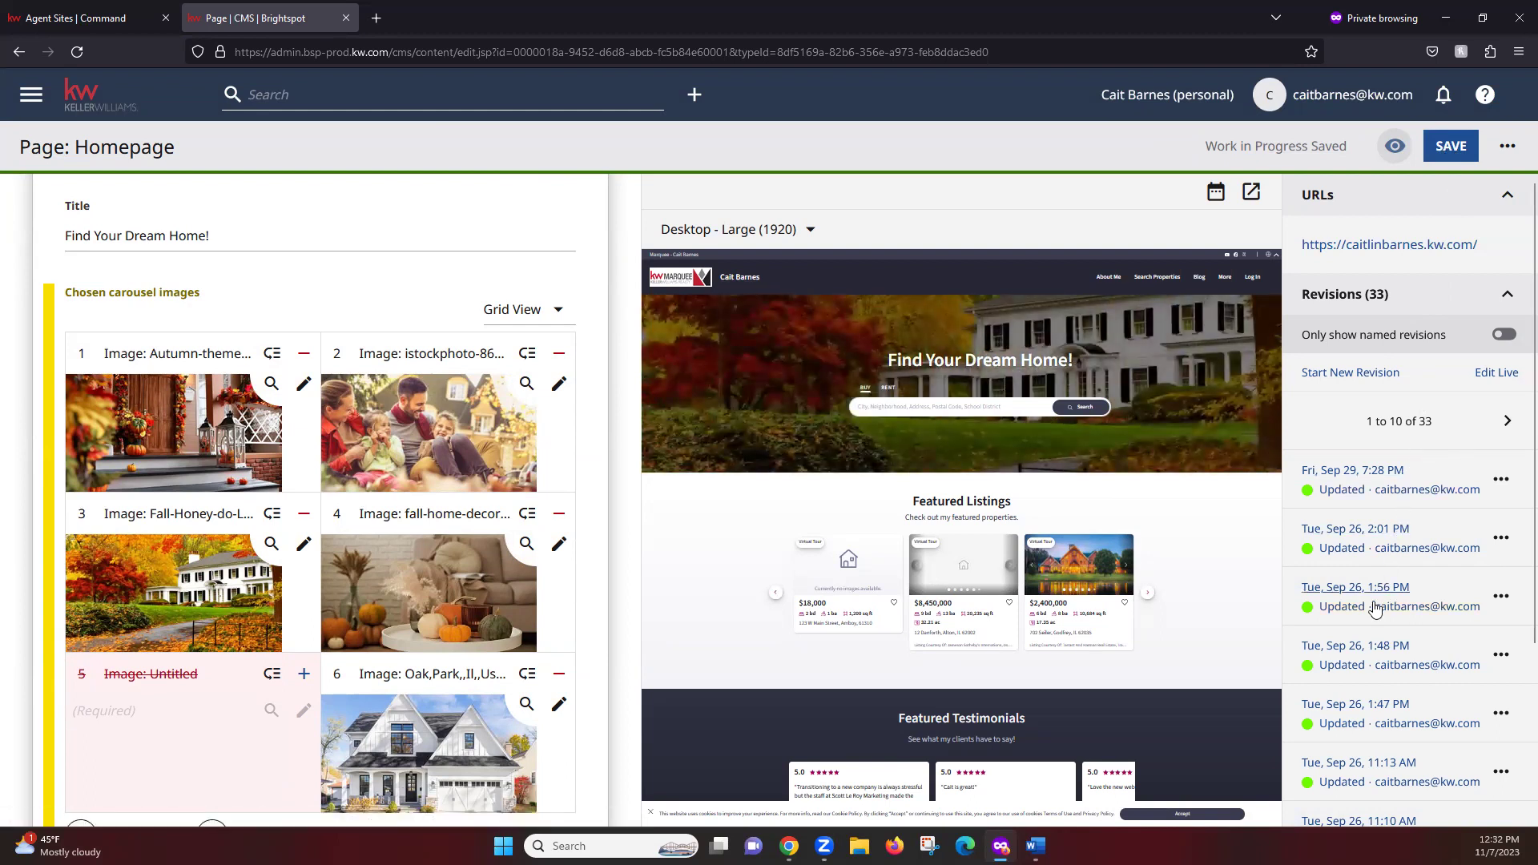
Scroll through the homepage editor and collapse the Find Your Dream Home! module
{"action": "left_click", "coordinate": [1375, 730]}
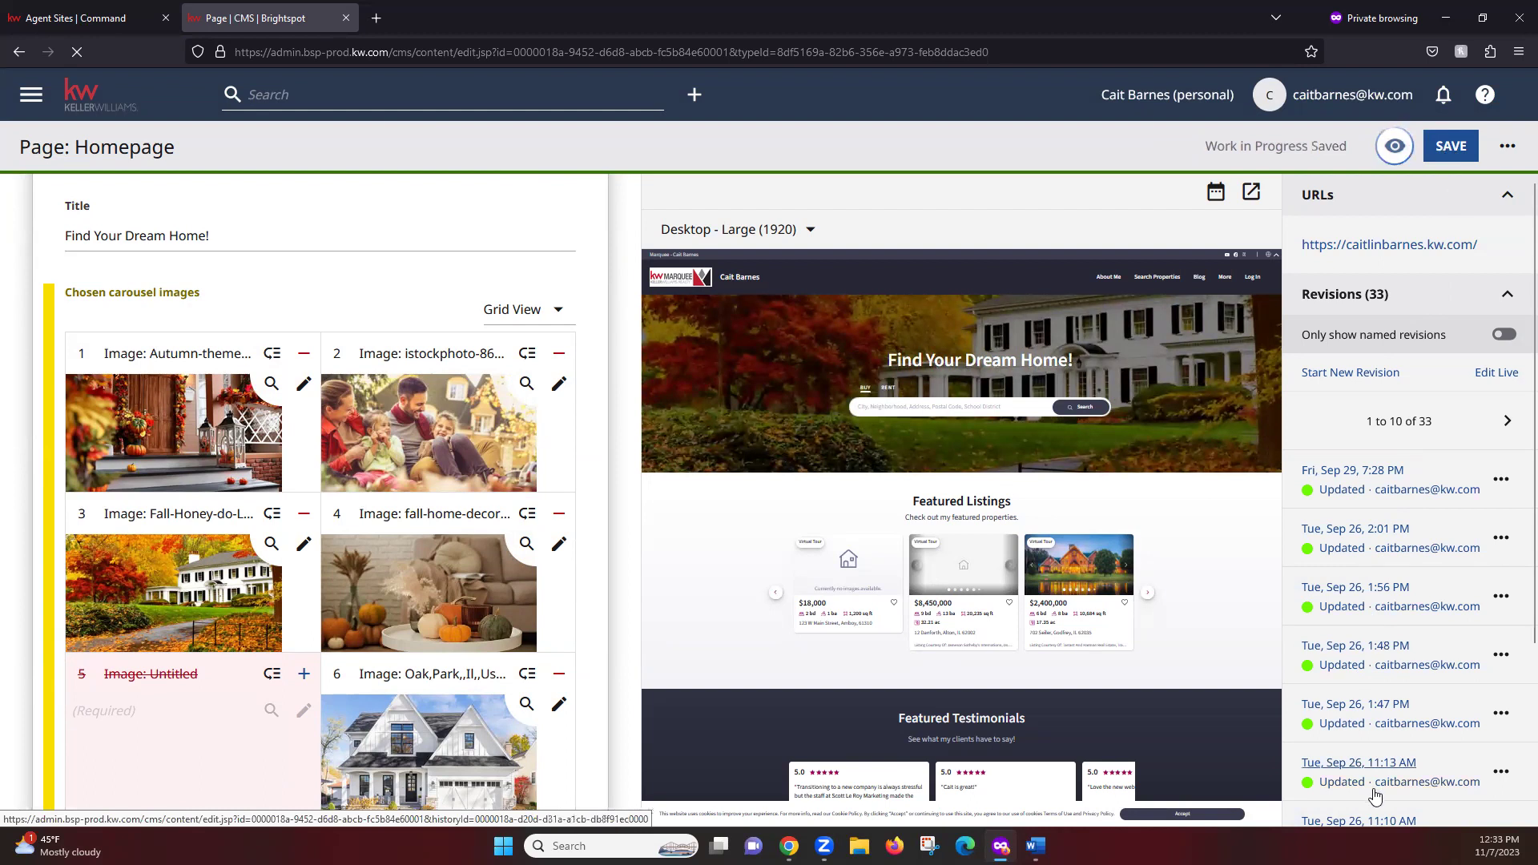
{"action": "scroll", "coordinate": [1516, 416], "scroll_direction": "down", "scroll_amount": 3}
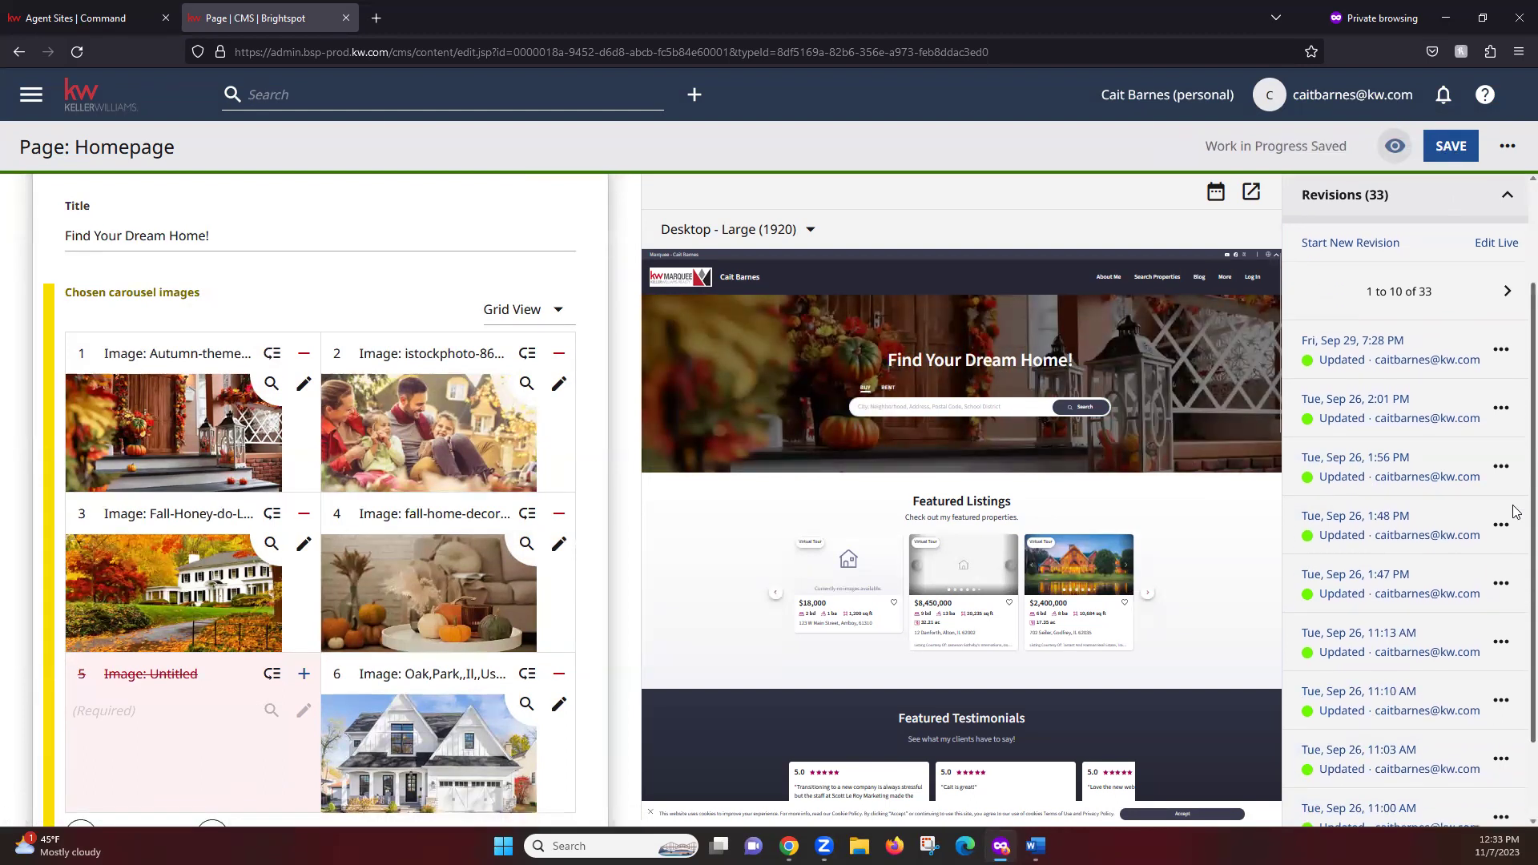
{"action": "scroll", "coordinate": [1516, 707], "scroll_direction": "up", "scroll_amount": 3}
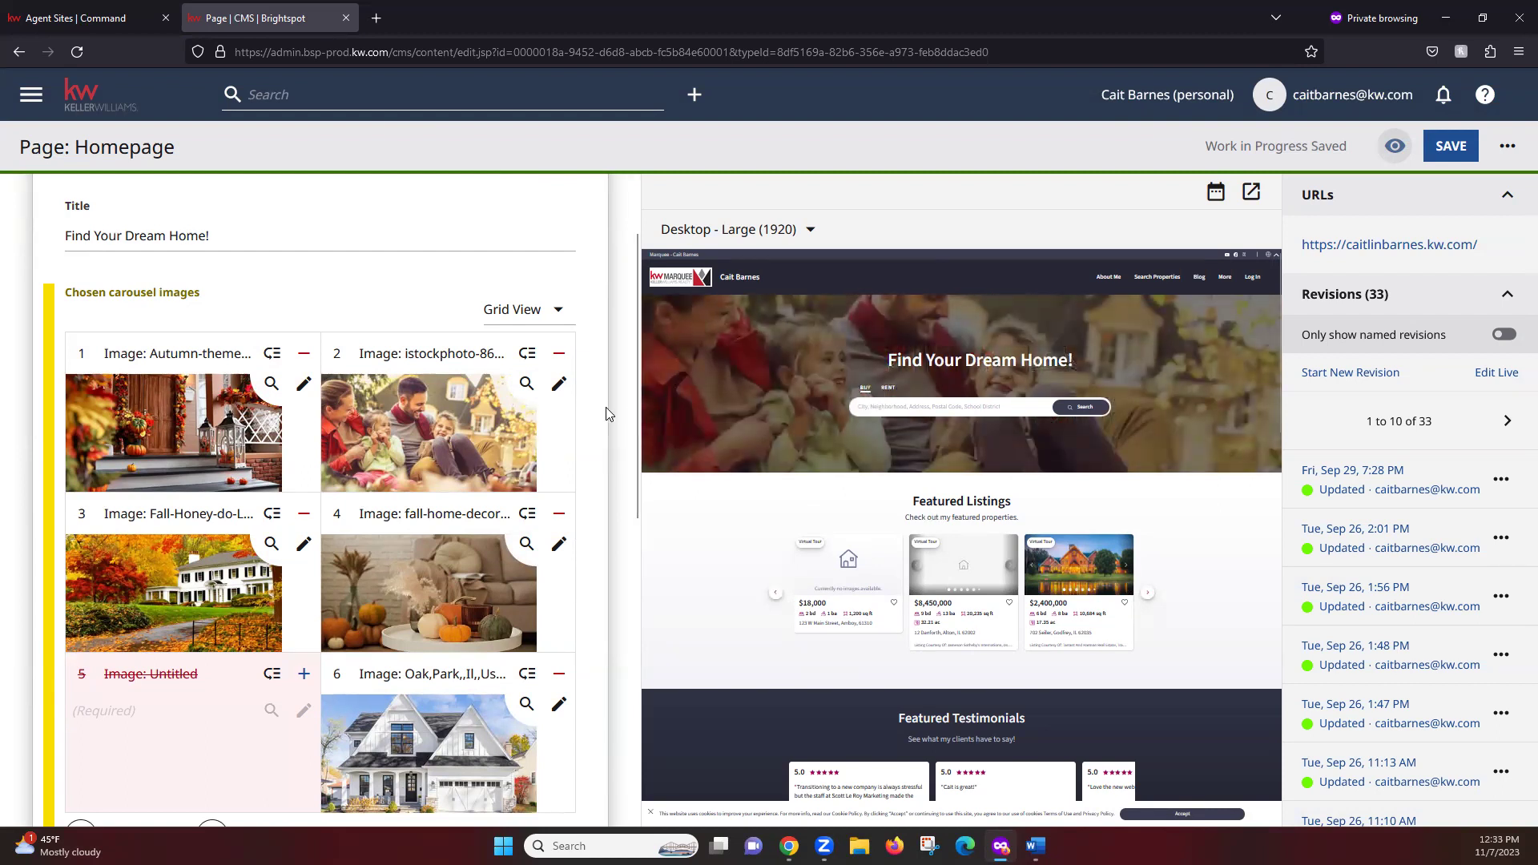
{"action": "scroll", "coordinate": [132, 279], "scroll_direction": "down", "scroll_amount": 2}
{"action": "scroll", "coordinate": [131, 278], "scroll_direction": "up", "scroll_amount": 2}
{"action": "scroll", "coordinate": [131, 279], "scroll_direction": "up", "scroll_amount": 1}
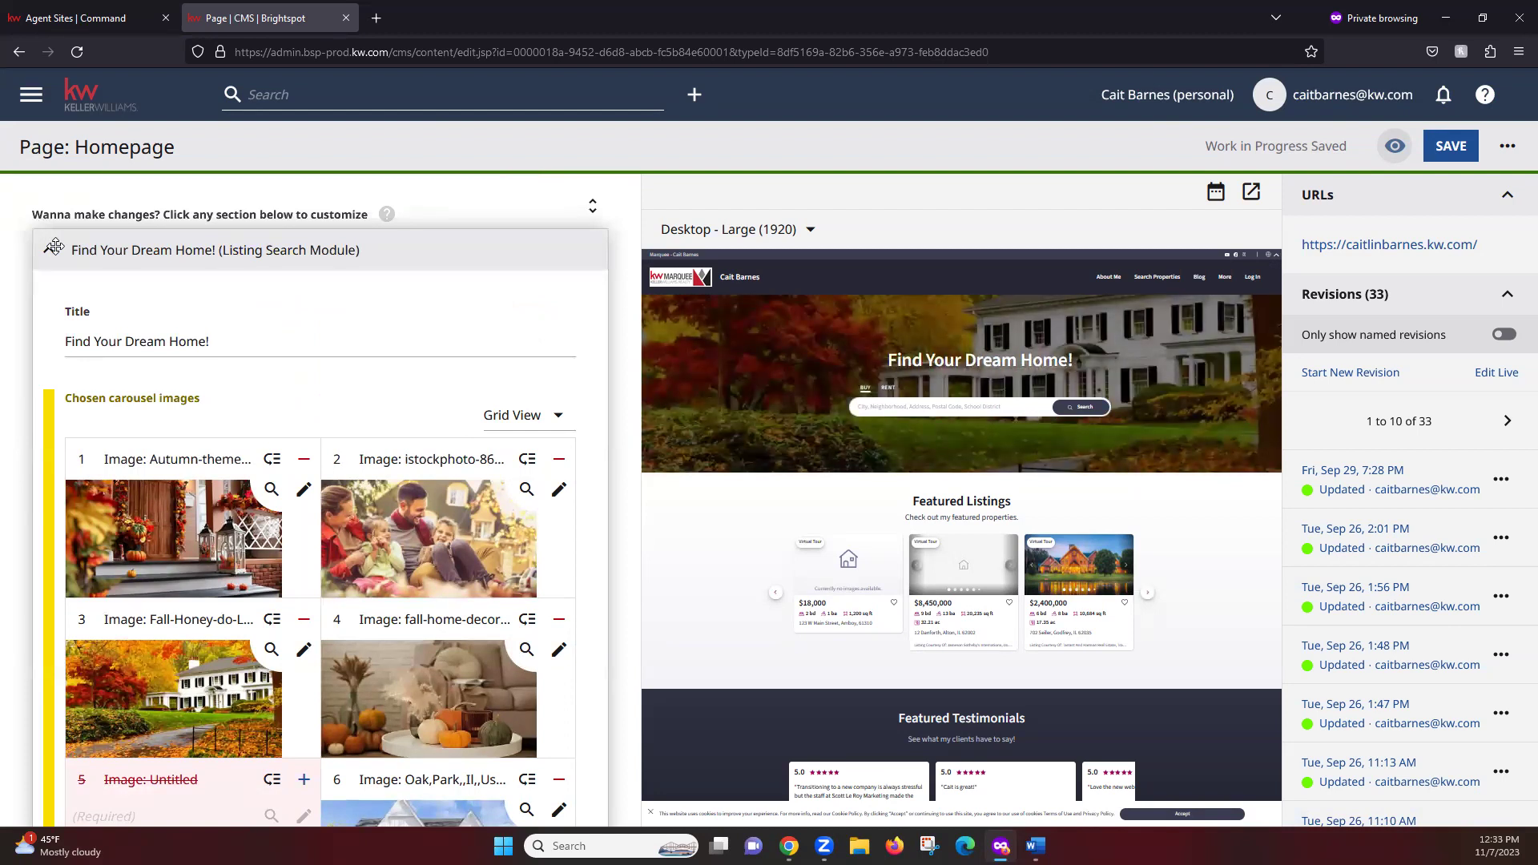
{"action": "left_click", "coordinate": [55, 246]}
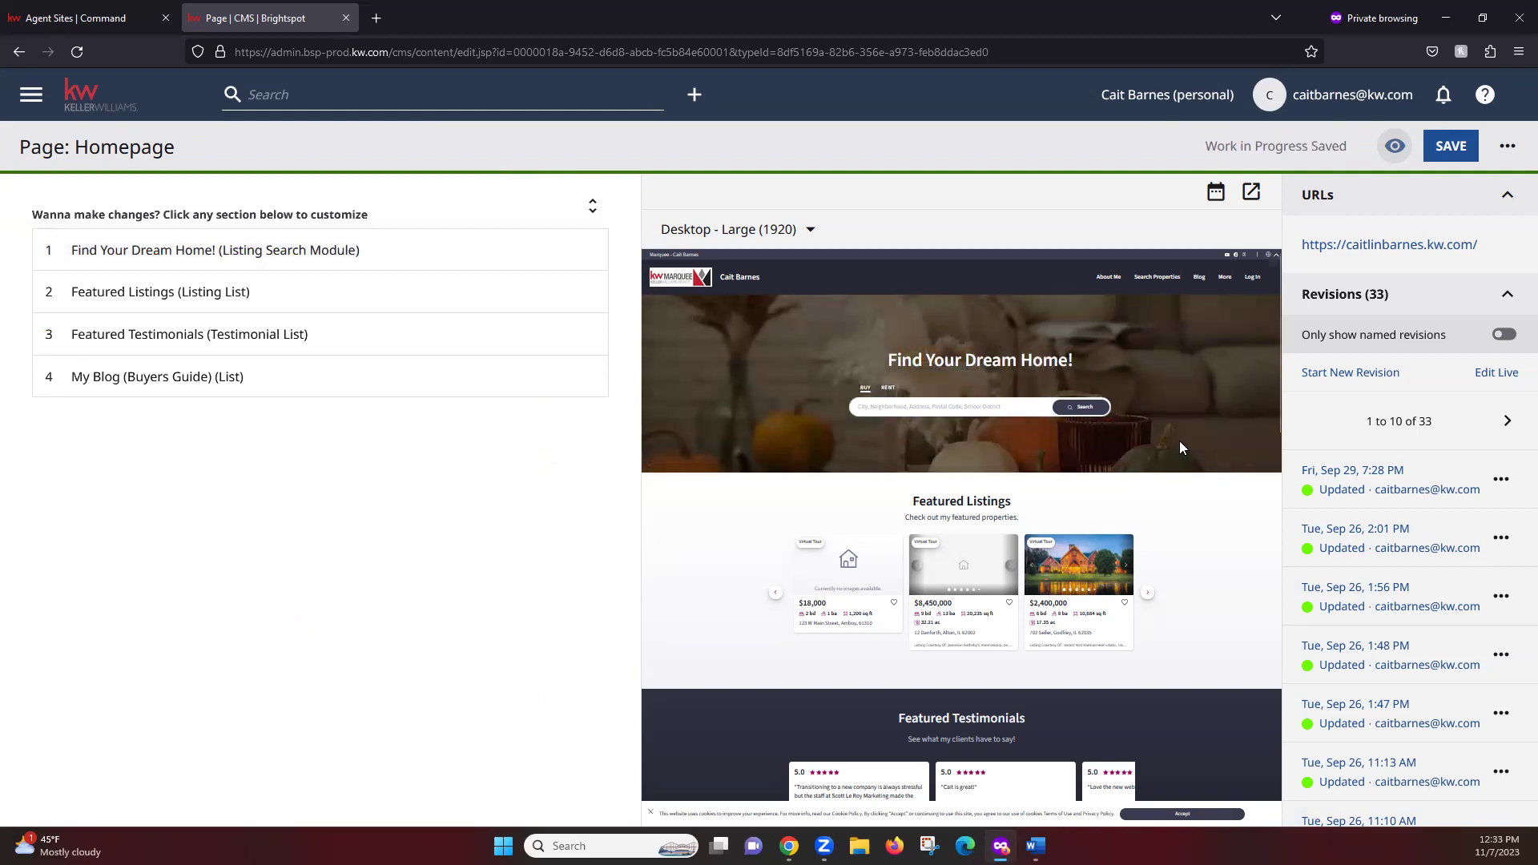
{"action": "scroll", "coordinate": [1180, 447], "scroll_direction": "down", "scroll_amount": 5}
{"action": "scroll", "coordinate": [1179, 447], "scroll_direction": "up", "scroll_amount": 2}
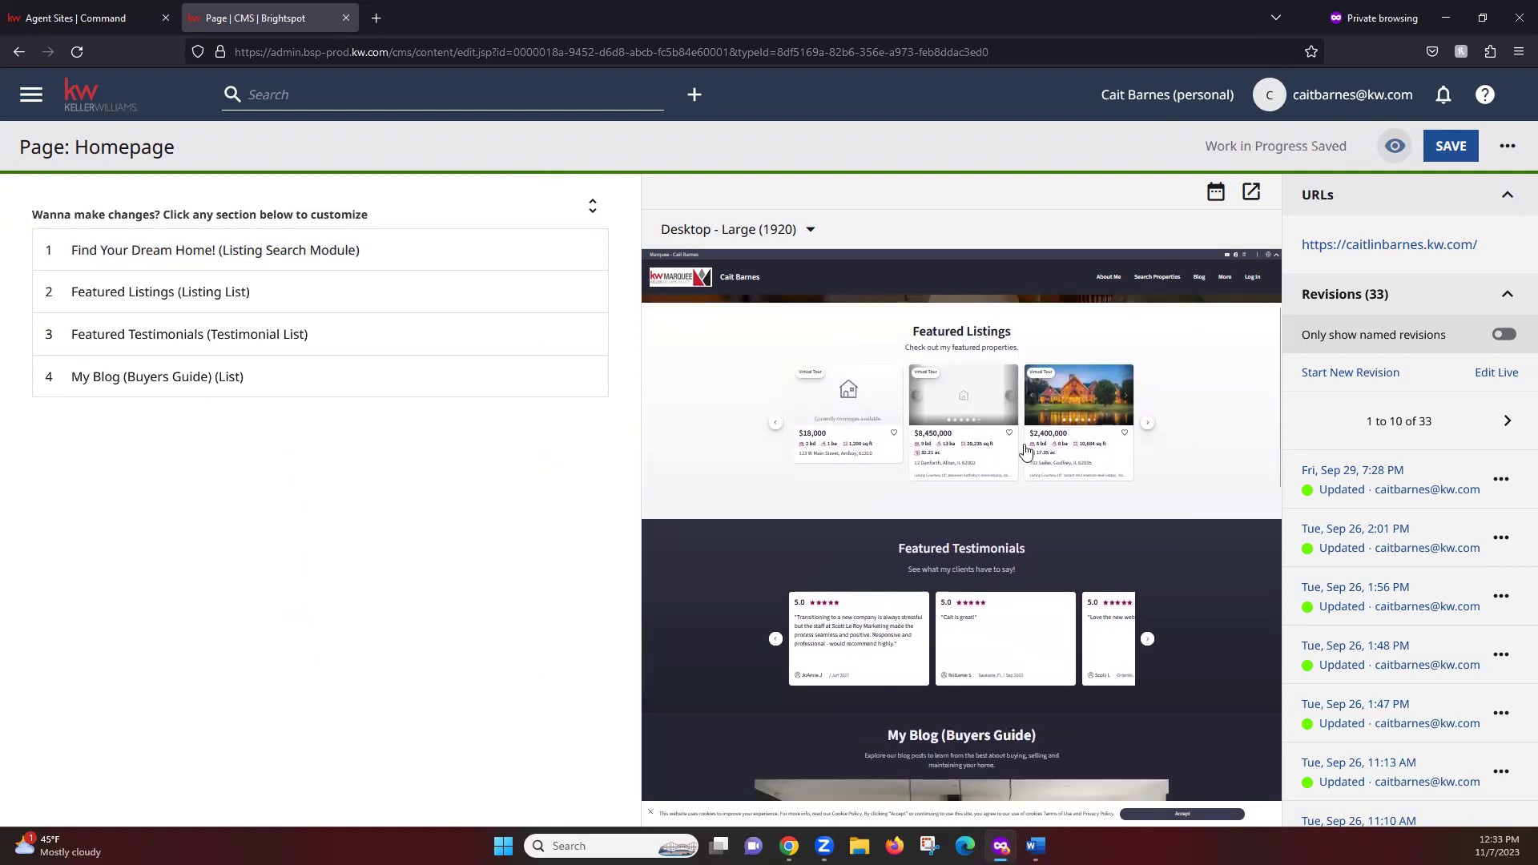
{"action": "scroll", "coordinate": [1130, 485], "scroll_direction": "down", "scroll_amount": 2}
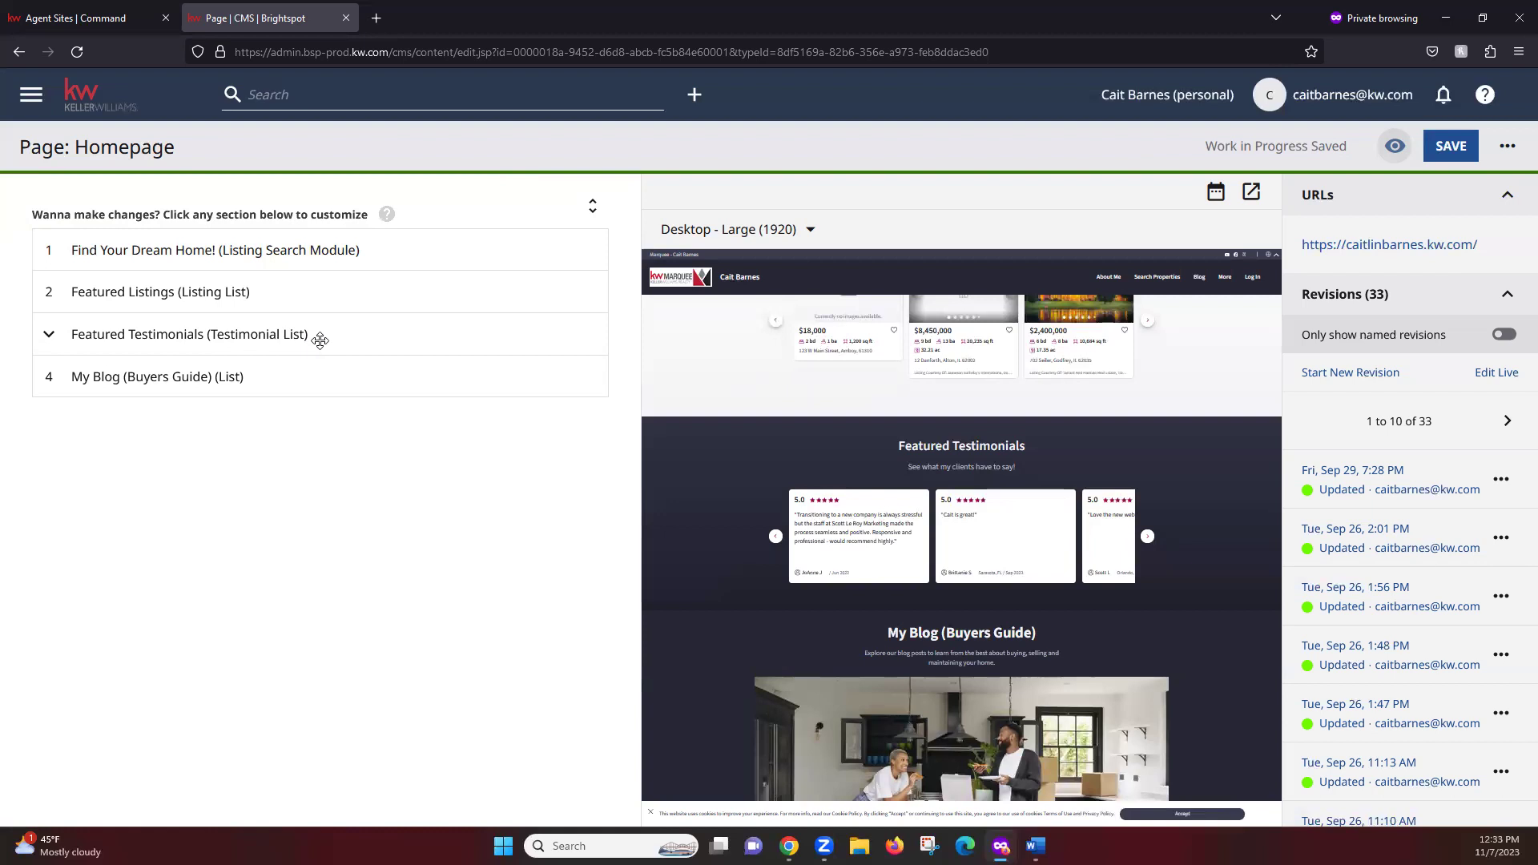
Expand the Featured Testimonials module, check its 1-20 range hint, and switch to KW Command
{"action": "left_click", "coordinate": [288, 334]}
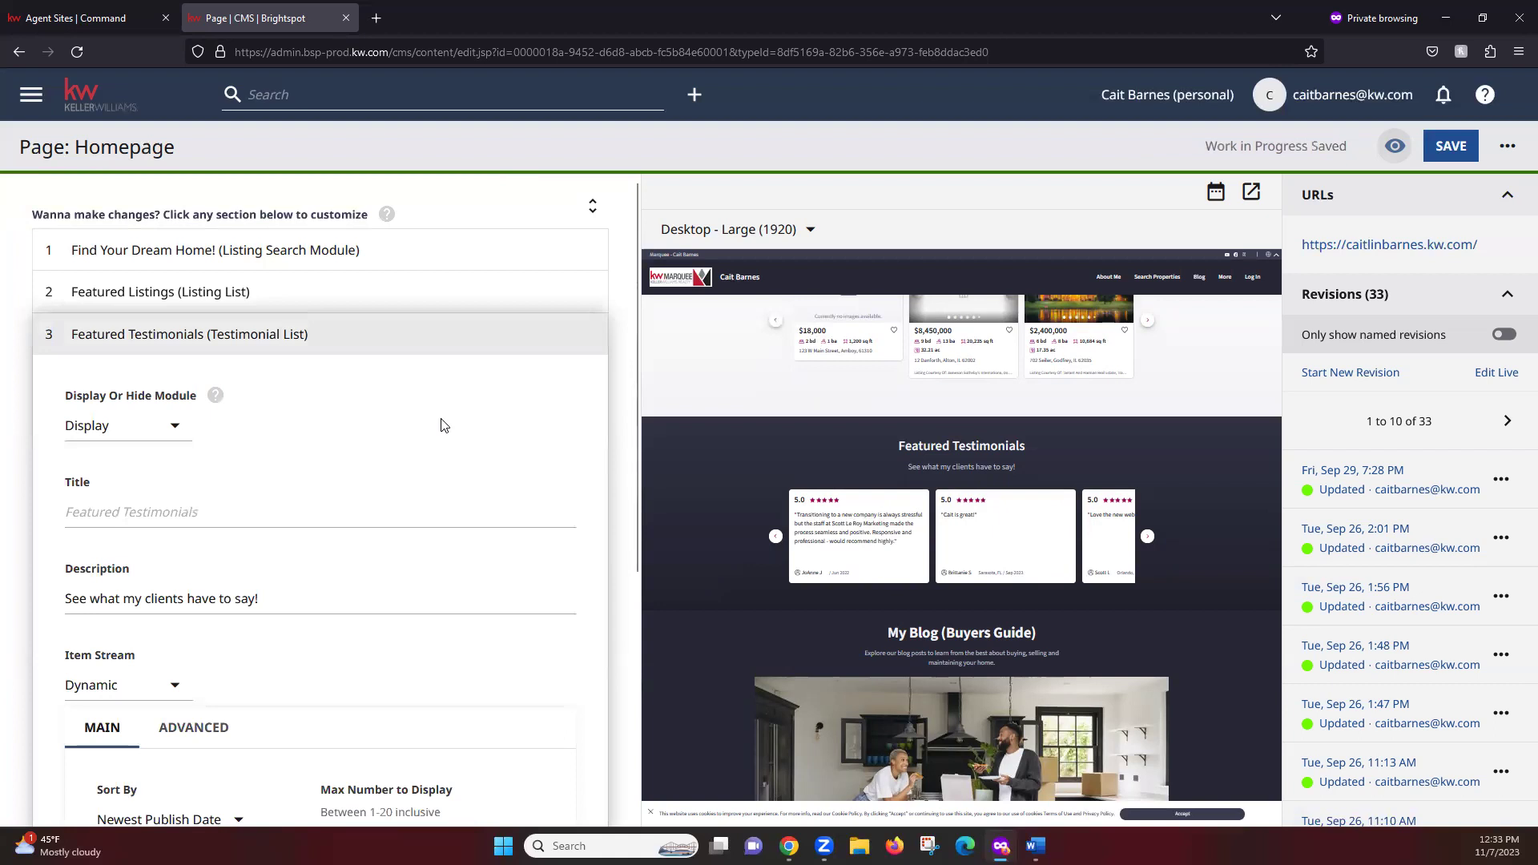
{"action": "scroll", "coordinate": [468, 440], "scroll_direction": "down", "scroll_amount": 4}
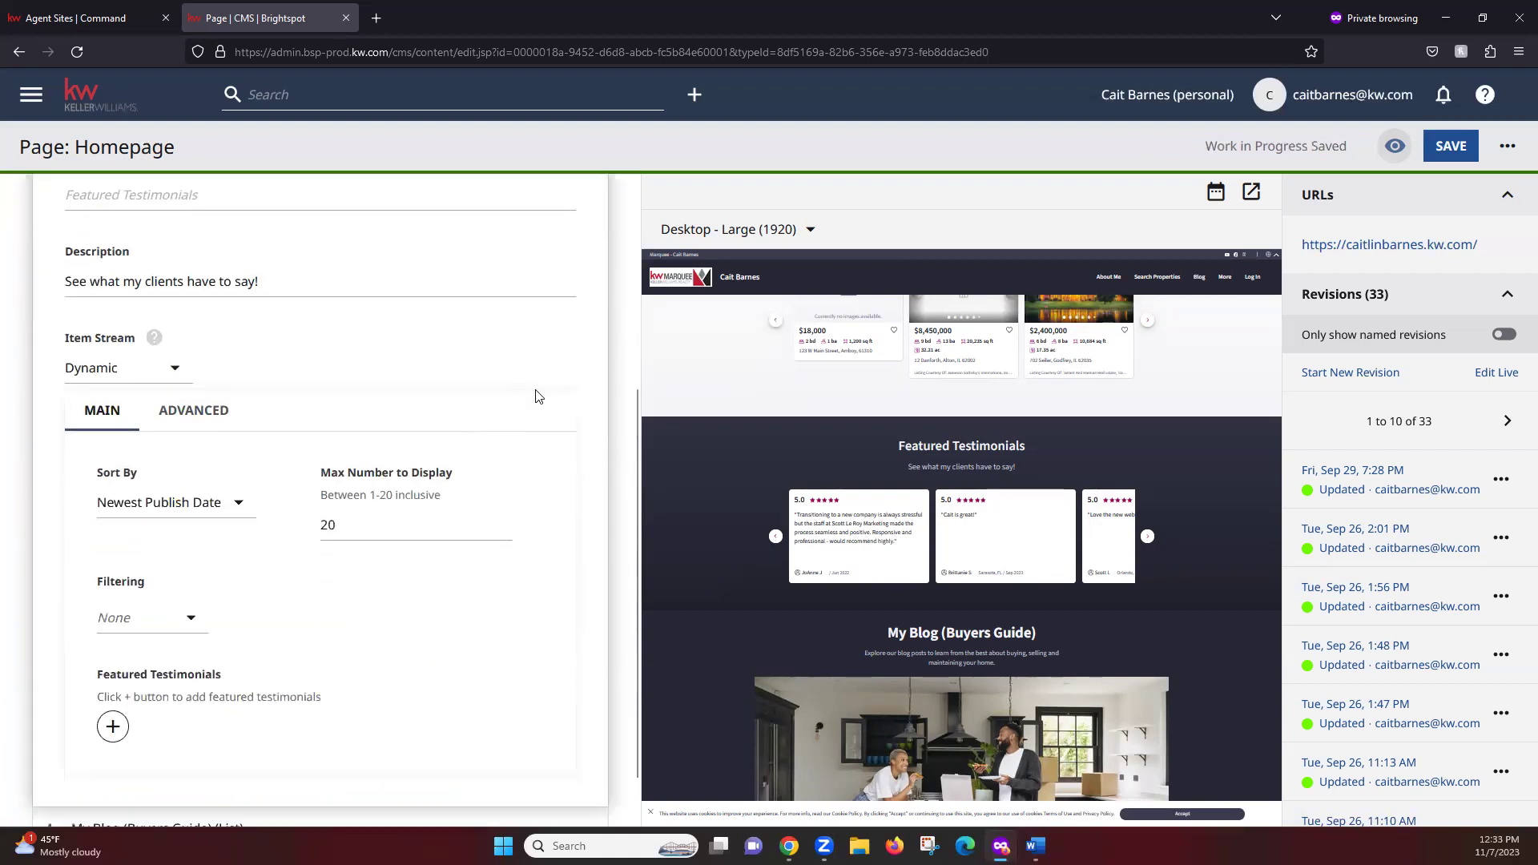
{"action": "scroll", "coordinate": [571, 428], "scroll_direction": "up", "scroll_amount": 1}
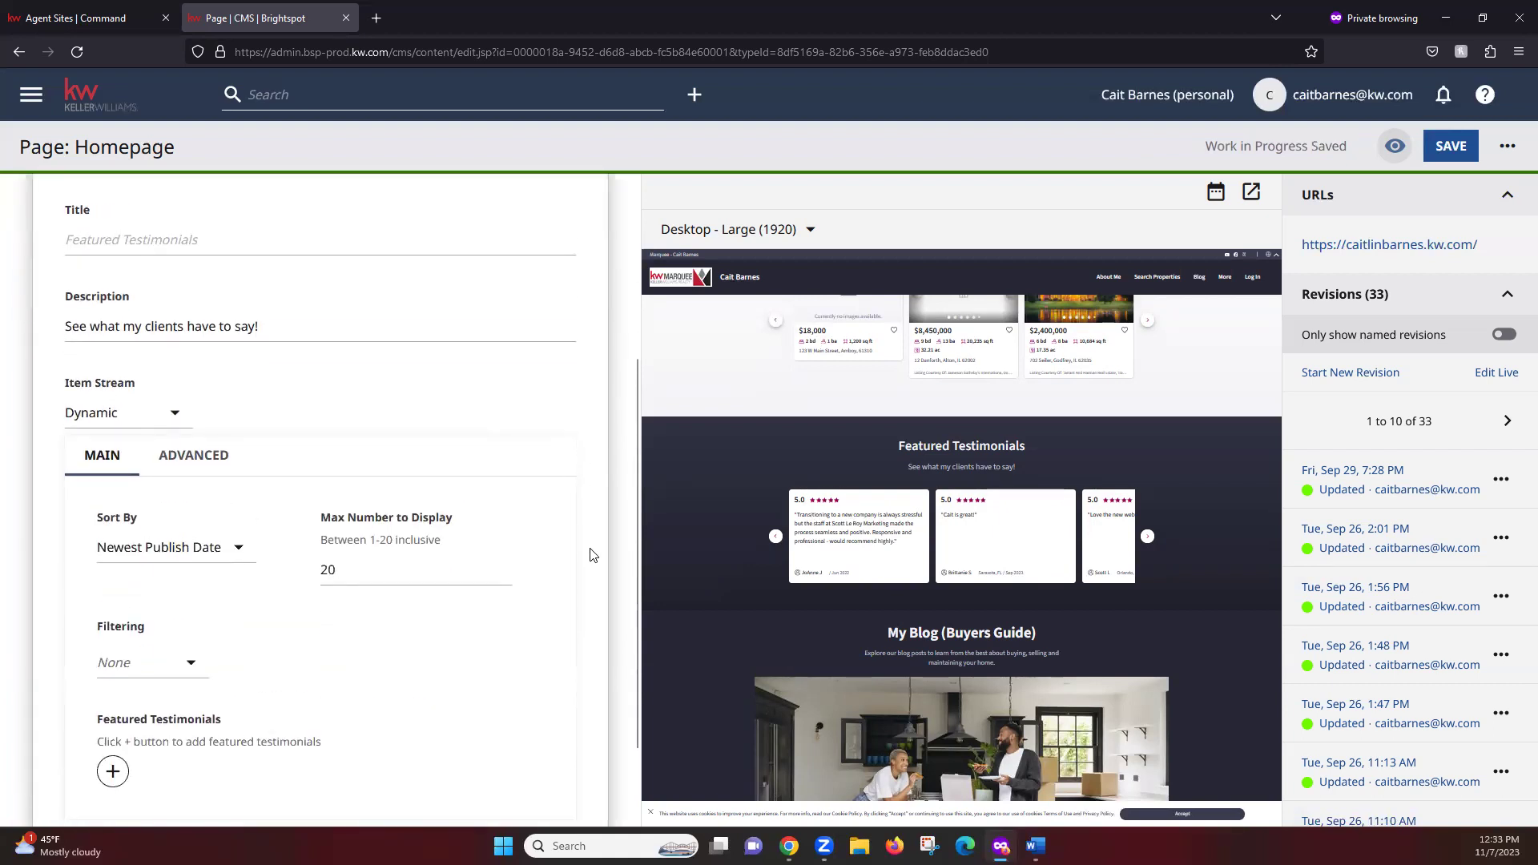
{"action": "scroll", "coordinate": [590, 554], "scroll_direction": "down", "scroll_amount": 1}
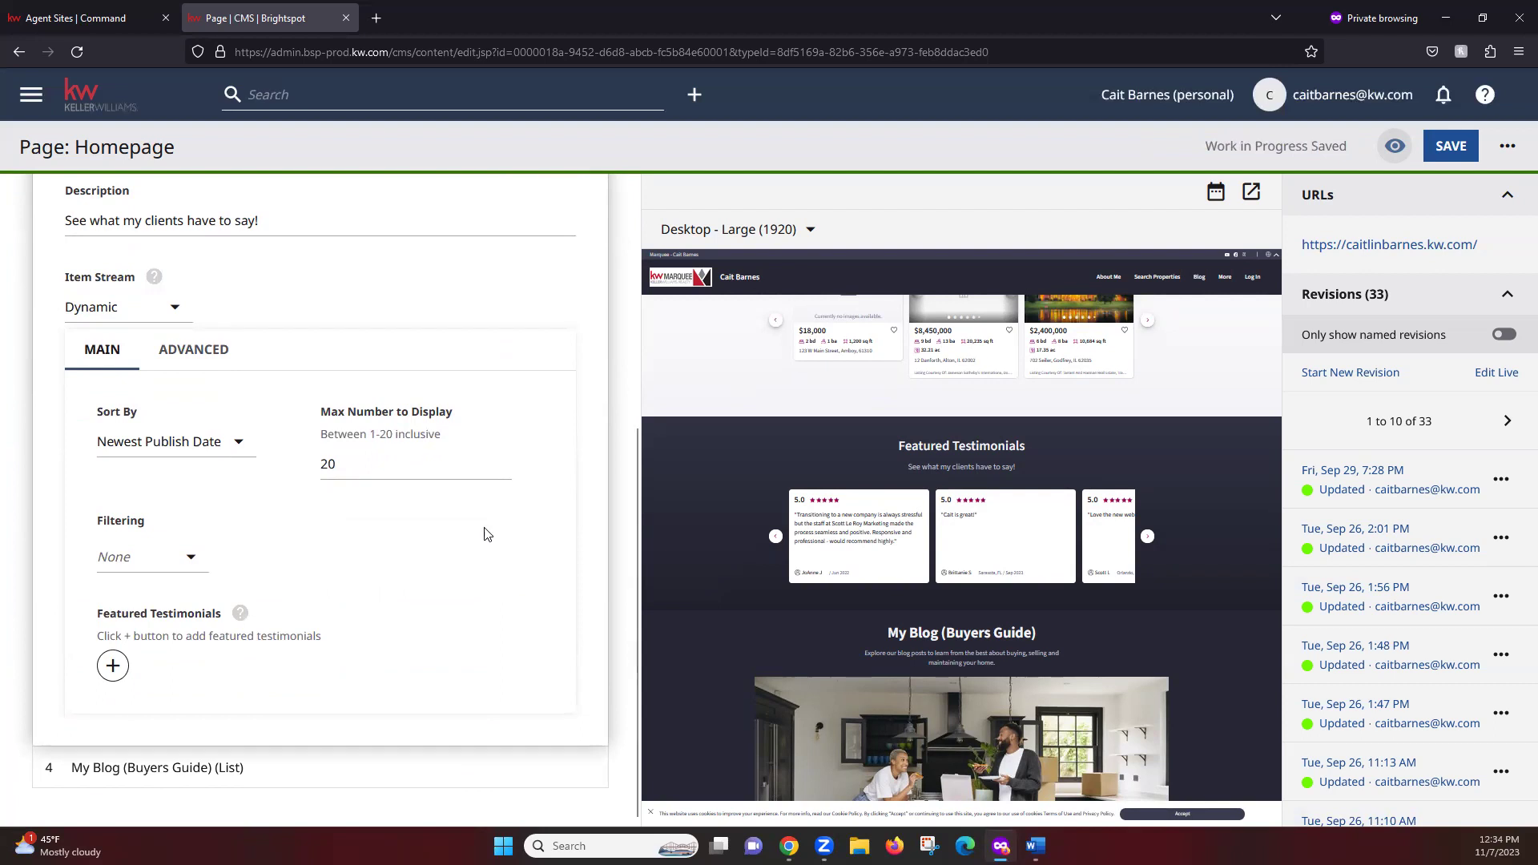
{"action": "left_click_drag", "start_coordinate": [373, 433], "coordinate": [439, 433]}
{"action": "left_click", "coordinate": [436, 432]}
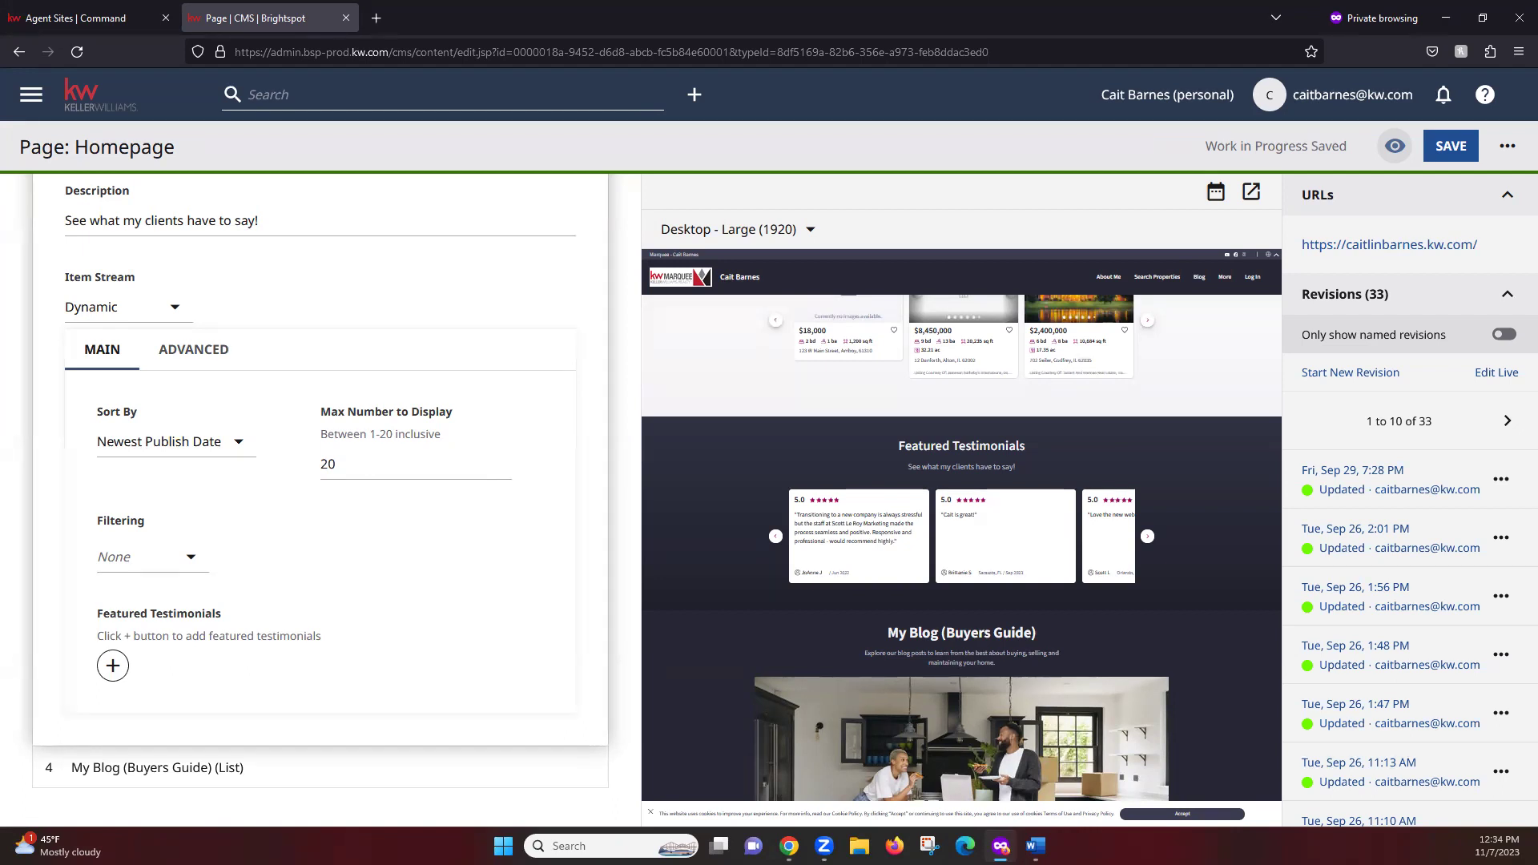
{"action": "key", "text": "alt+Tab"}
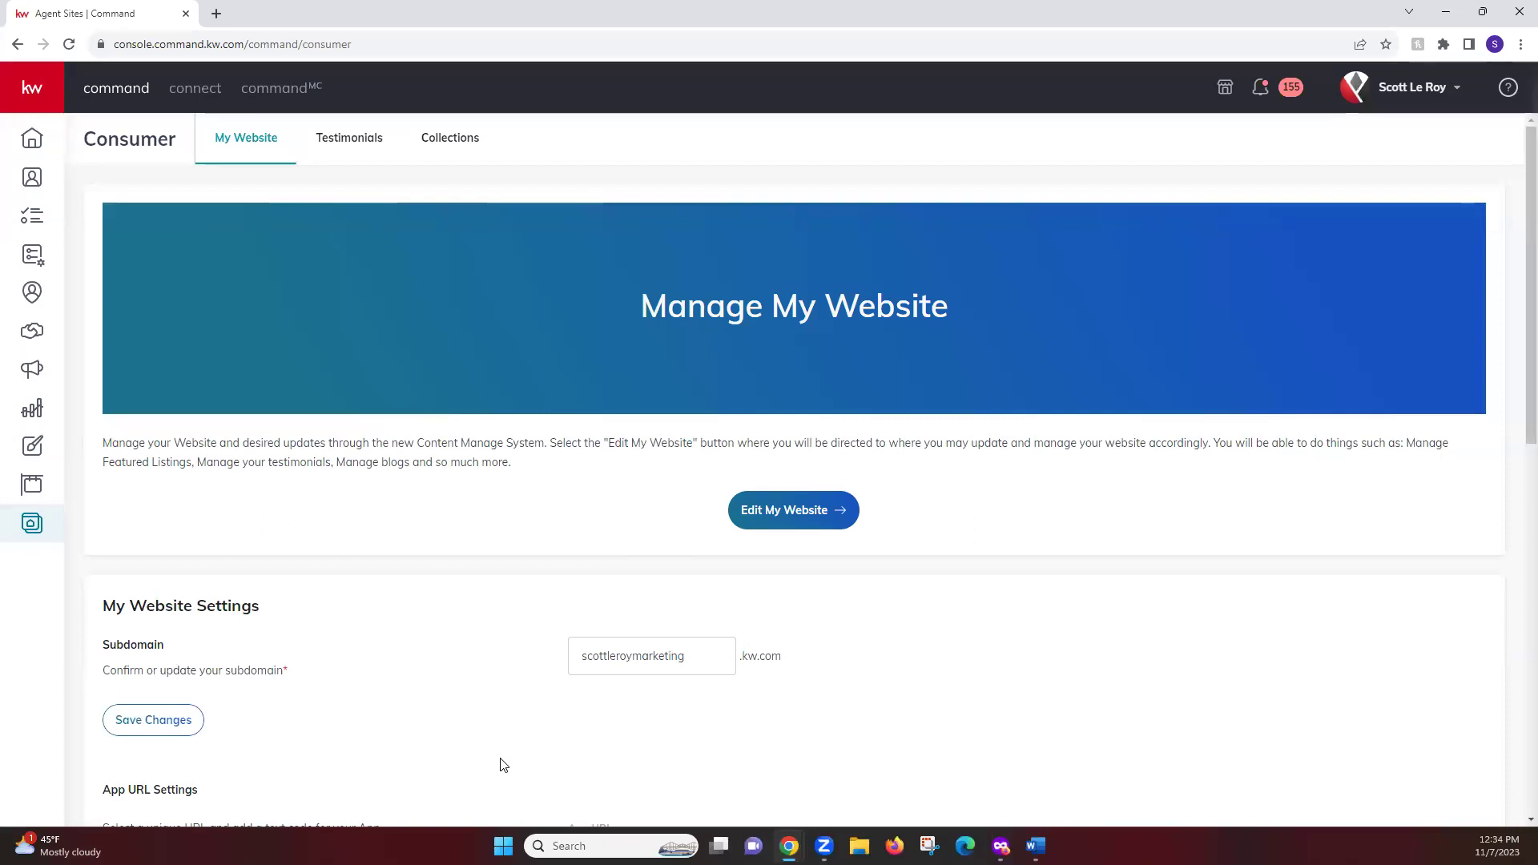
Open the submitted testimonials list and find the June 15, 2022 review
{"action": "left_click", "coordinate": [348, 160]}
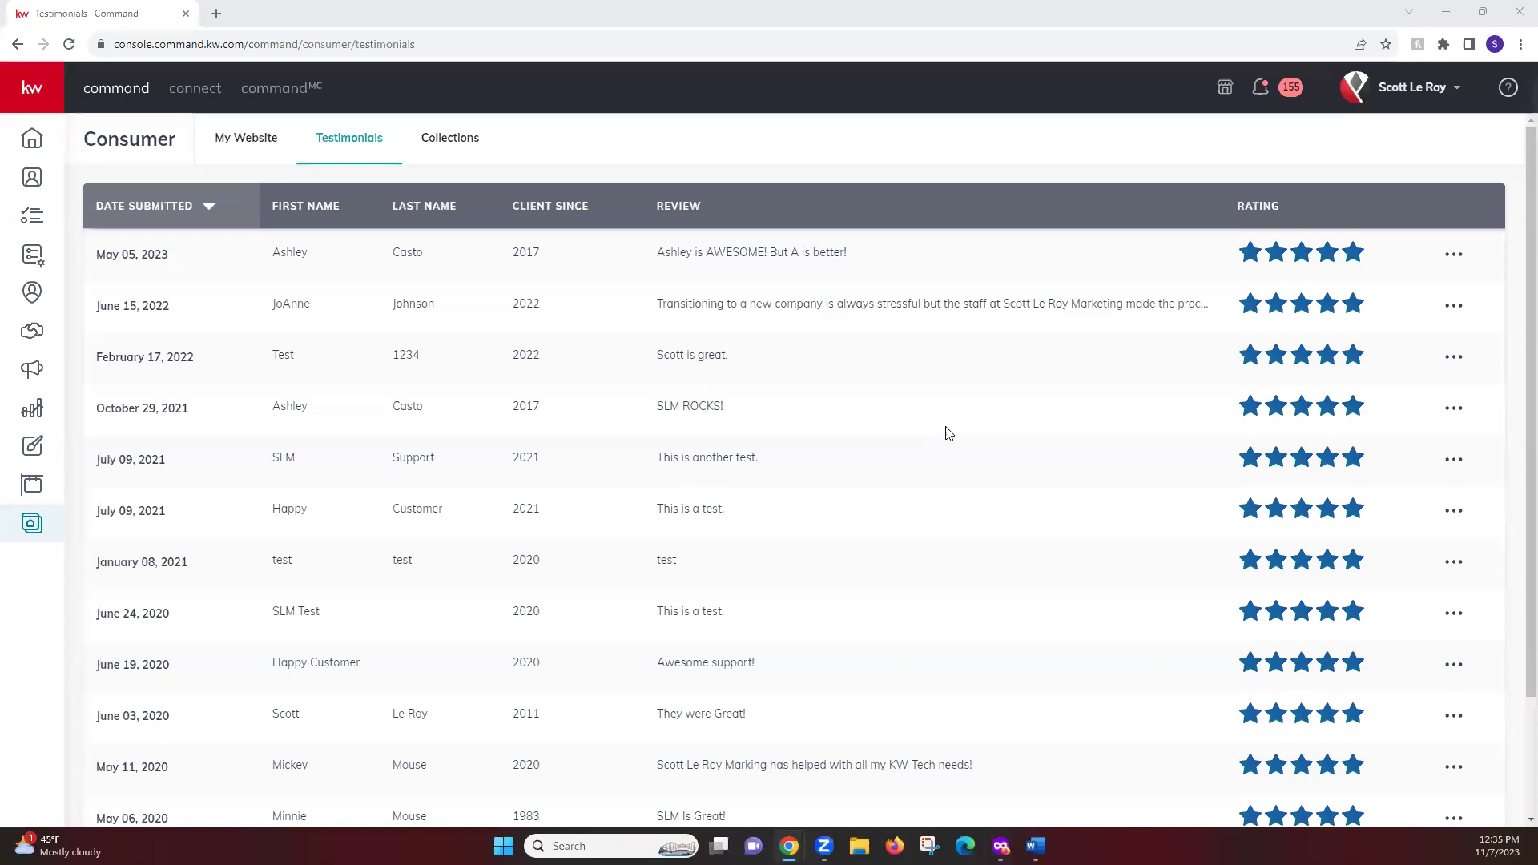
{"action": "left_click_drag", "start_coordinate": [654, 303], "coordinate": [1164, 329]}
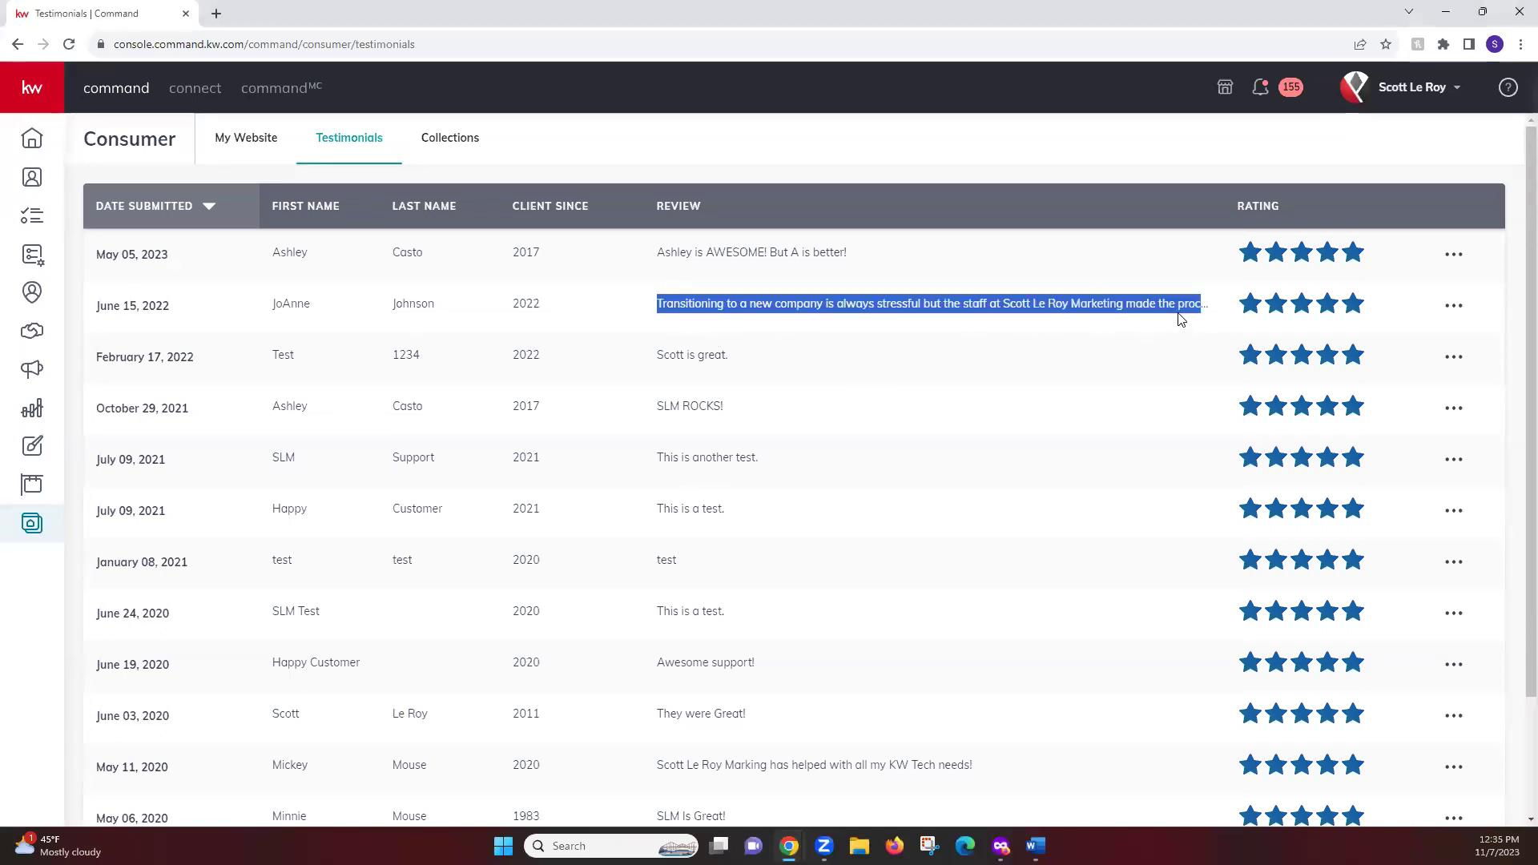
{"action": "left_click", "coordinate": [1174, 316]}
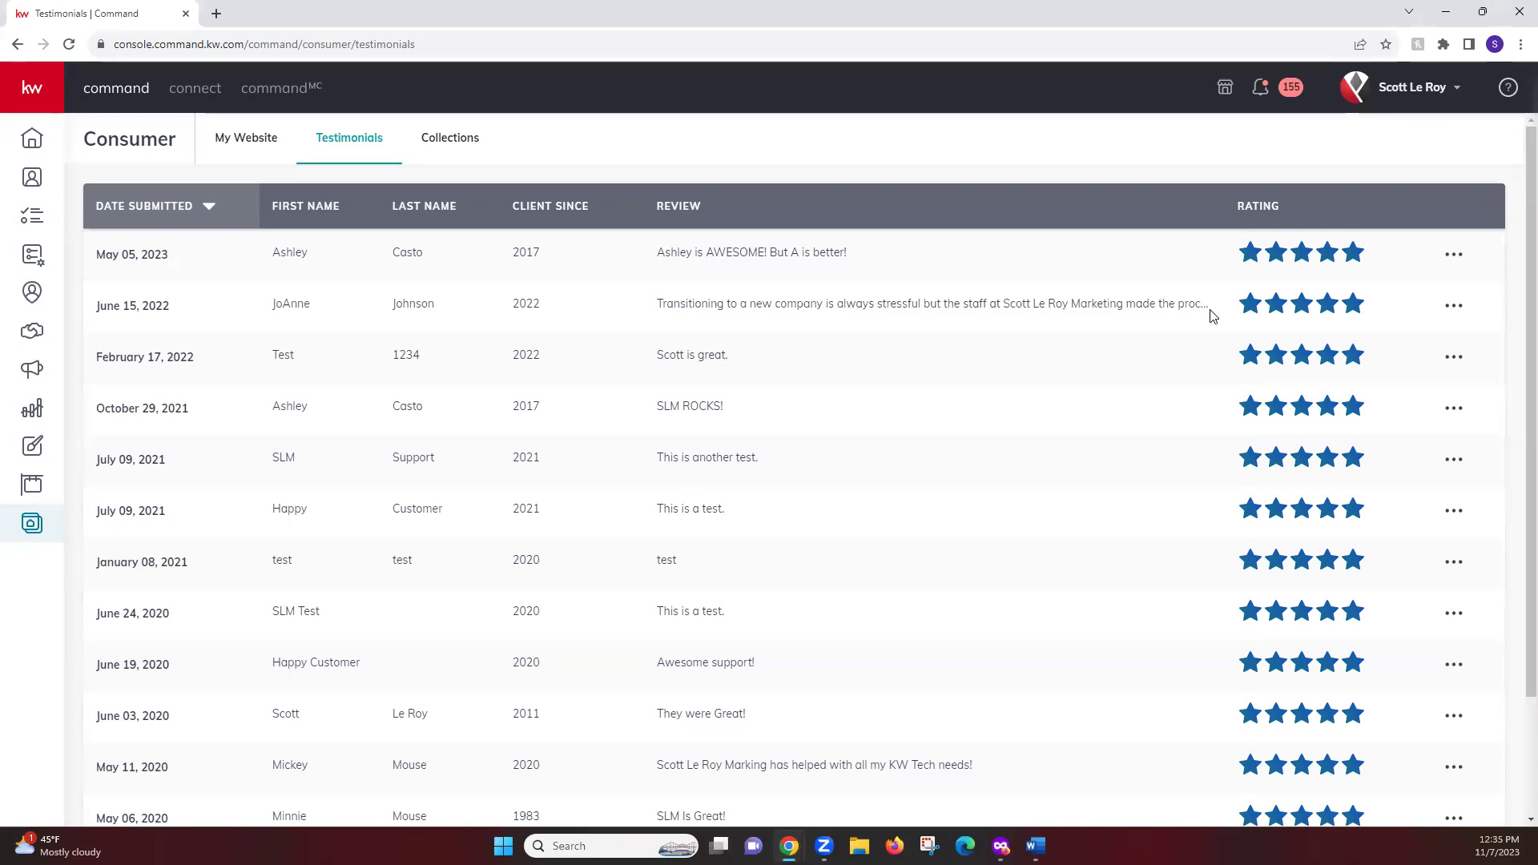
Read the full June 15, 2022 review, then return to the Brightspot homepage editor
{"action": "left_click", "coordinate": [1453, 311]}
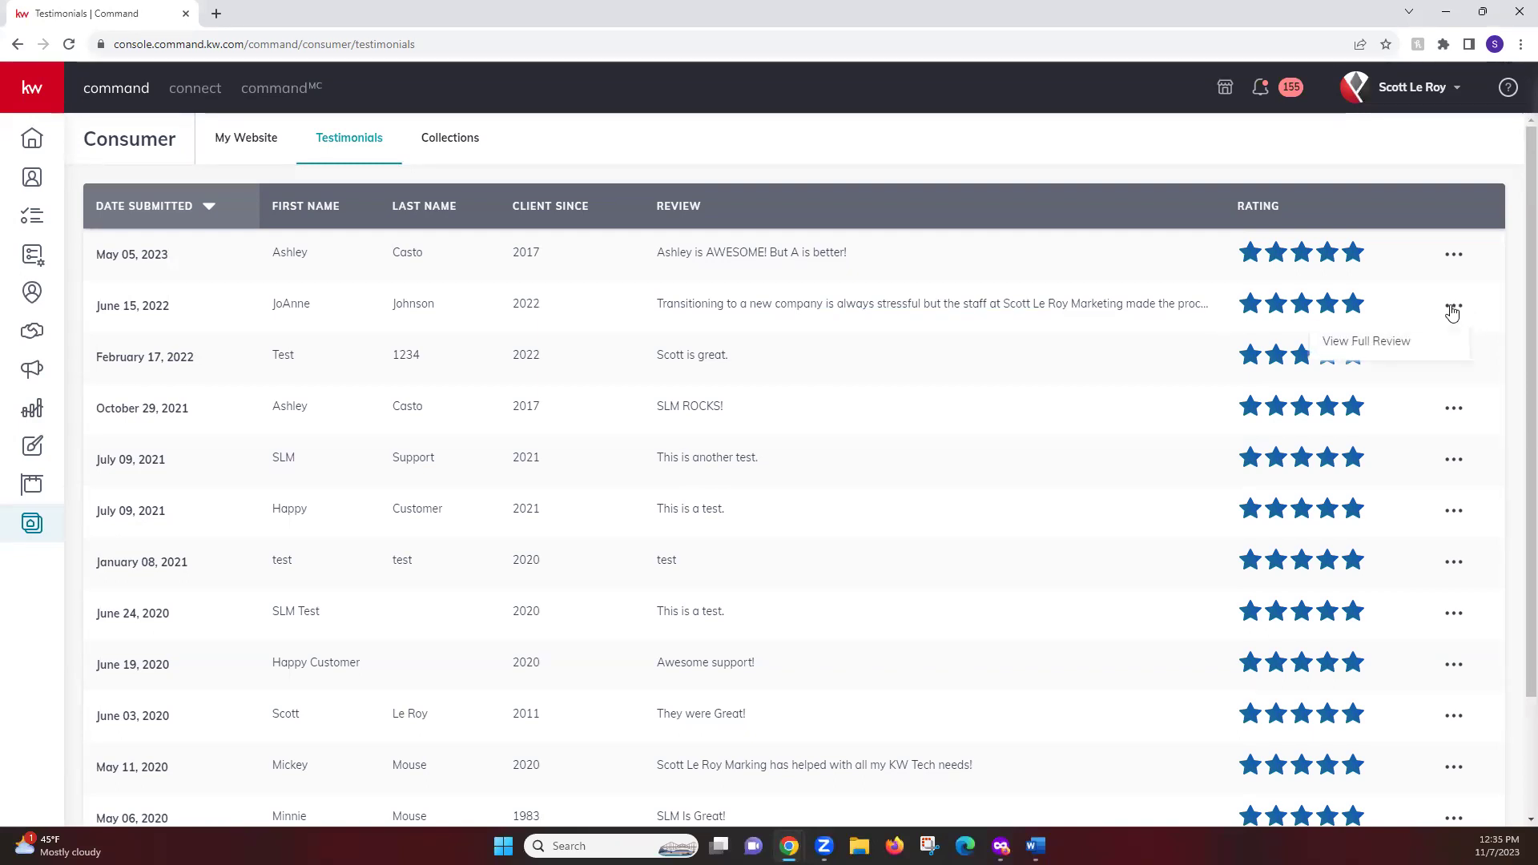
{"action": "left_click", "coordinate": [1354, 345]}
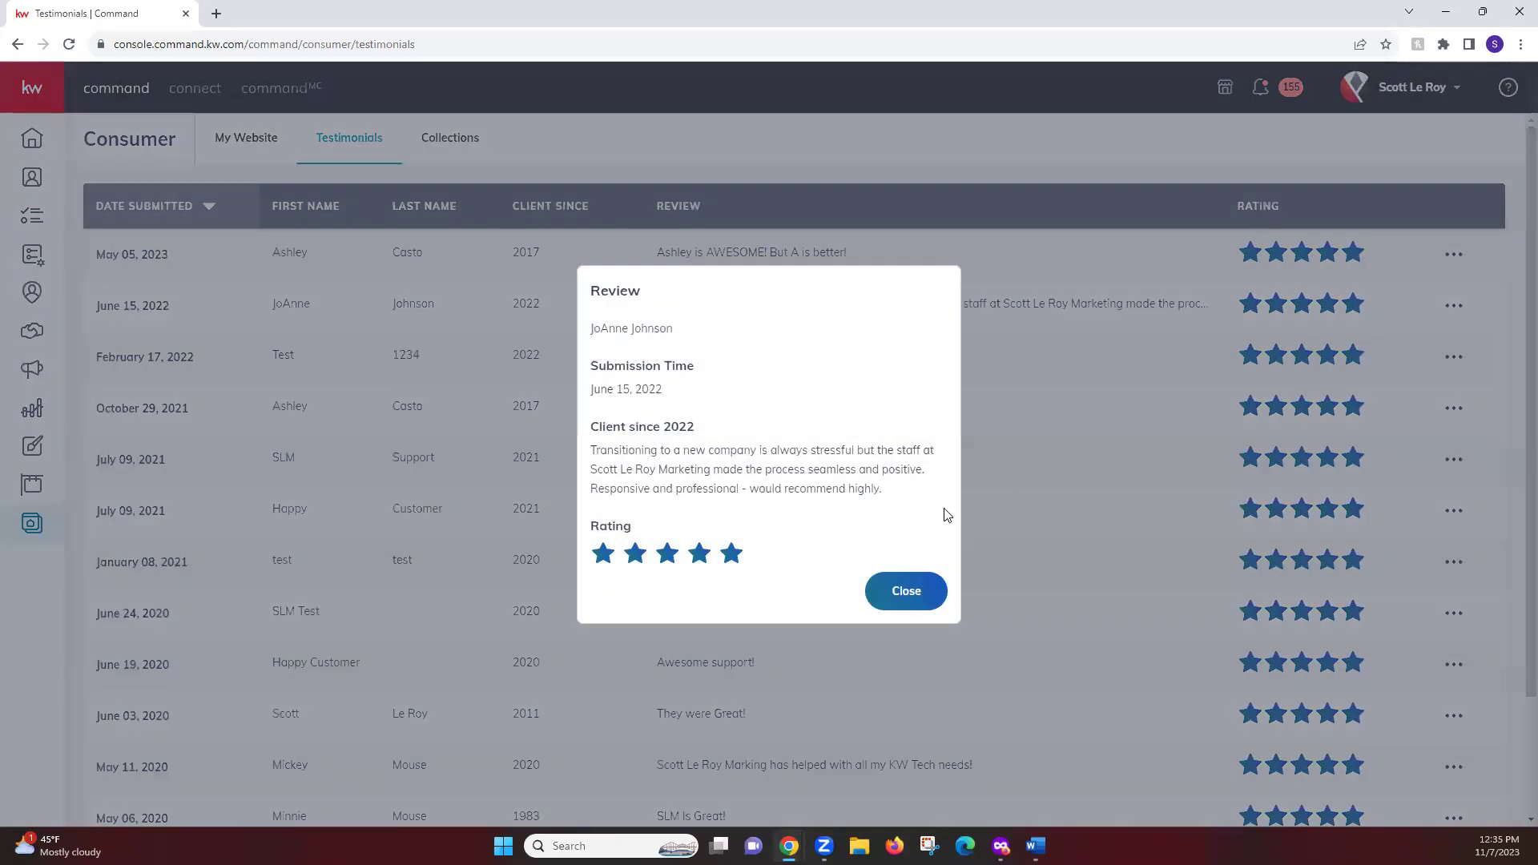
{"action": "left_click_drag", "start_coordinate": [897, 492], "coordinate": [585, 440]}
{"action": "left_click", "coordinate": [632, 455]}
{"action": "left_click_drag", "start_coordinate": [695, 430], "coordinate": [591, 430]}
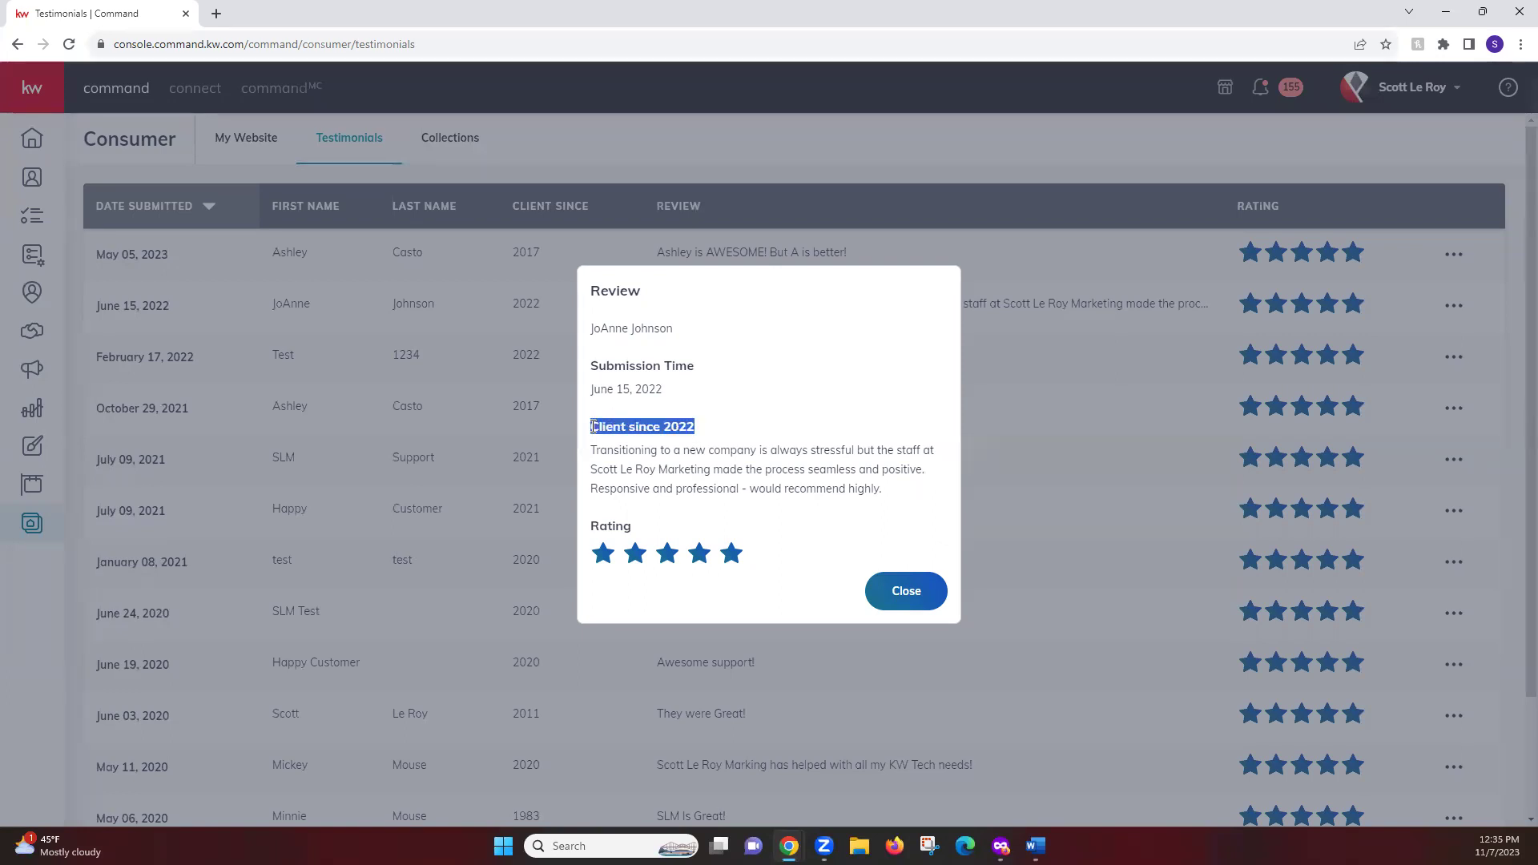
{"action": "key", "text": "Escape"}
{"action": "left_click", "coordinate": [1453, 306]}
{"action": "left_click", "coordinate": [1411, 344]}
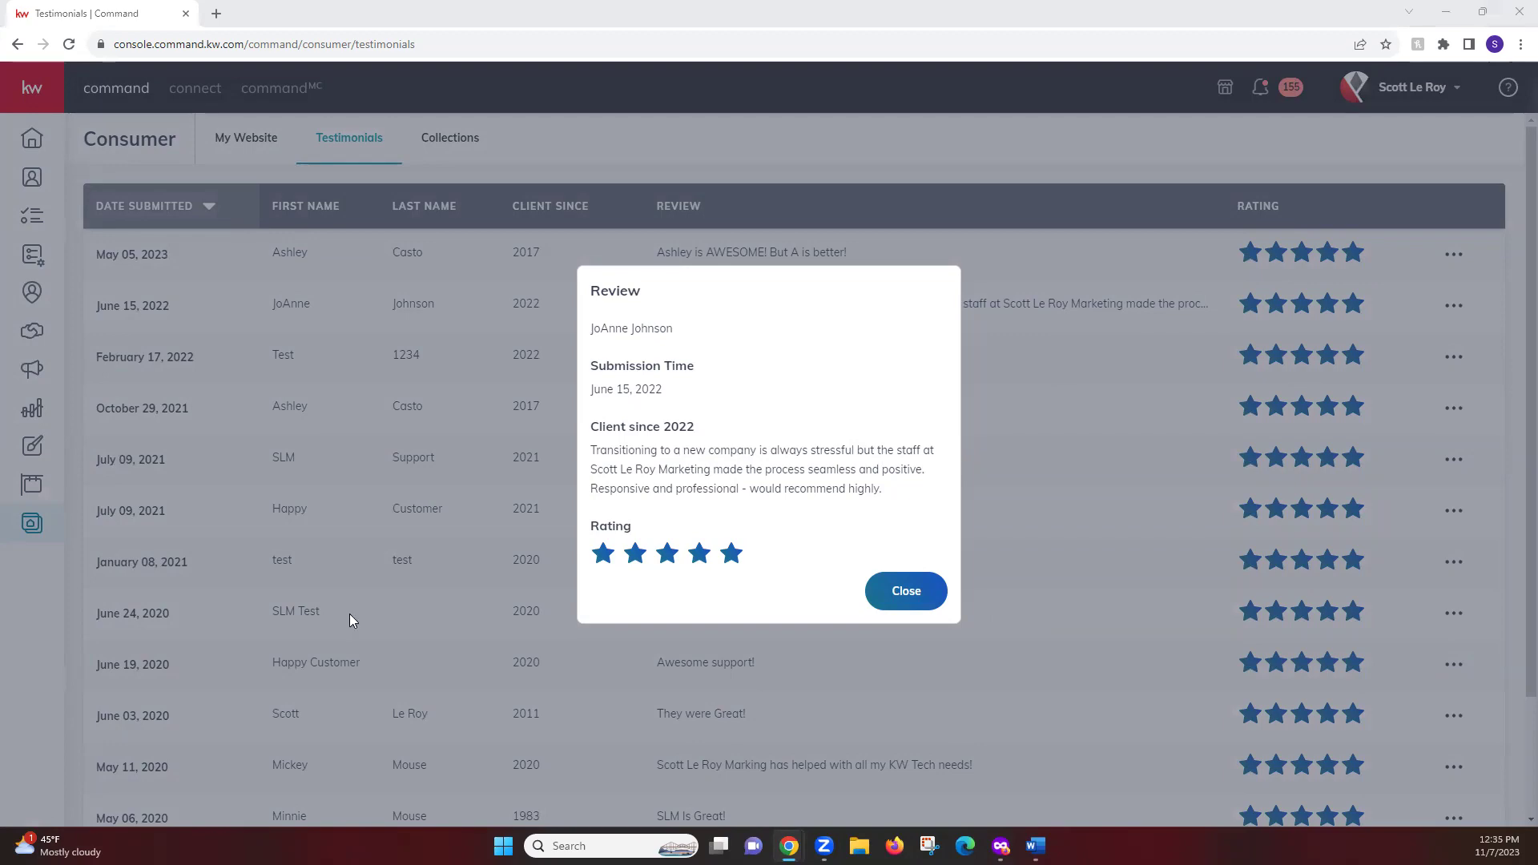
{"action": "key", "text": "alt+Tab"}
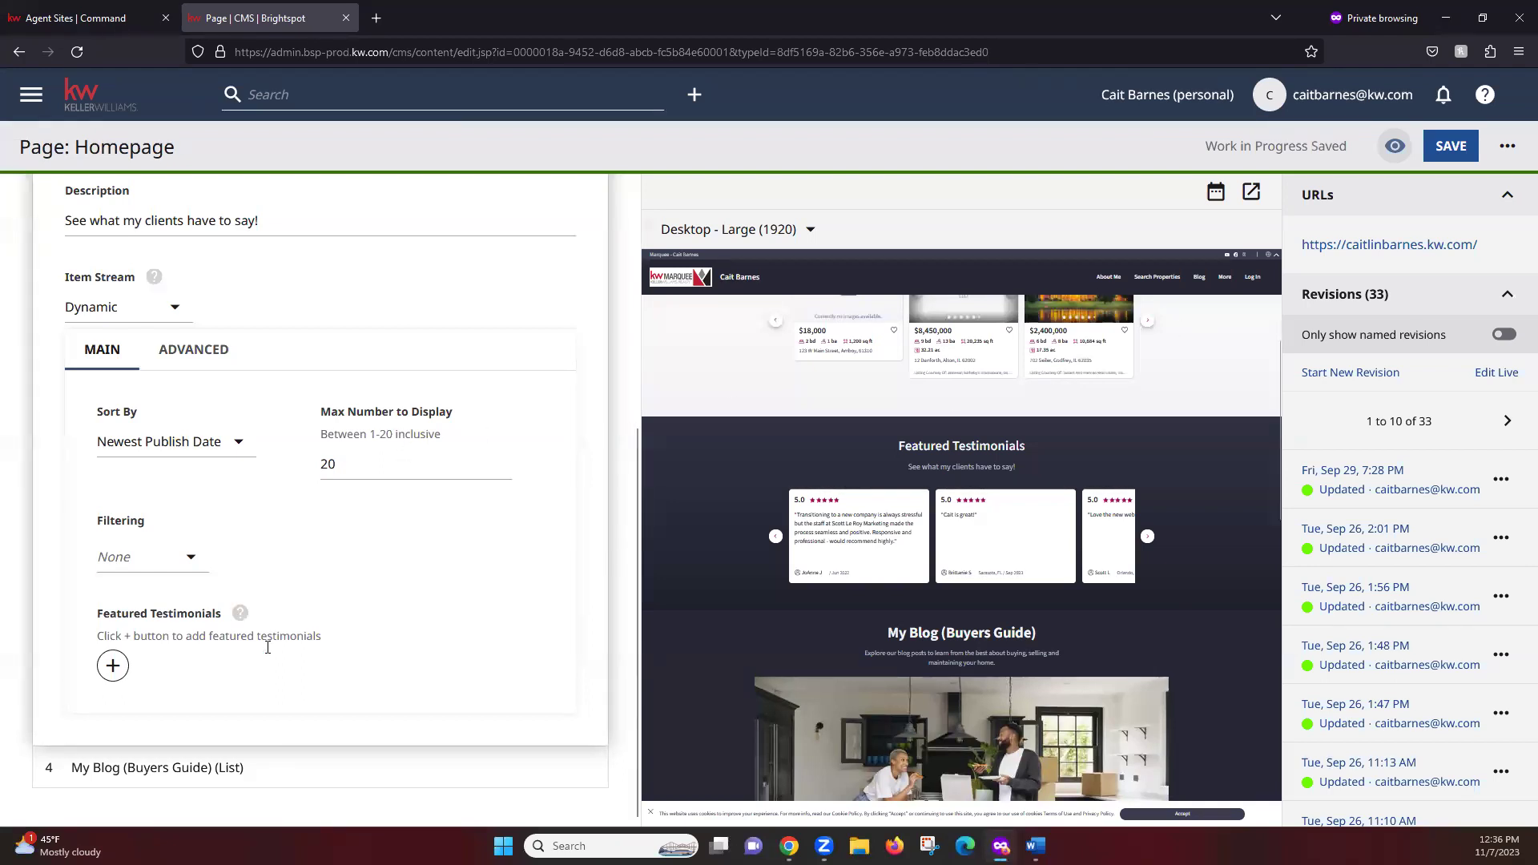
Add a Featured Testimonials slot and create a new testimonial, leaving the star rating unset
{"action": "left_click", "coordinate": [111, 667]}
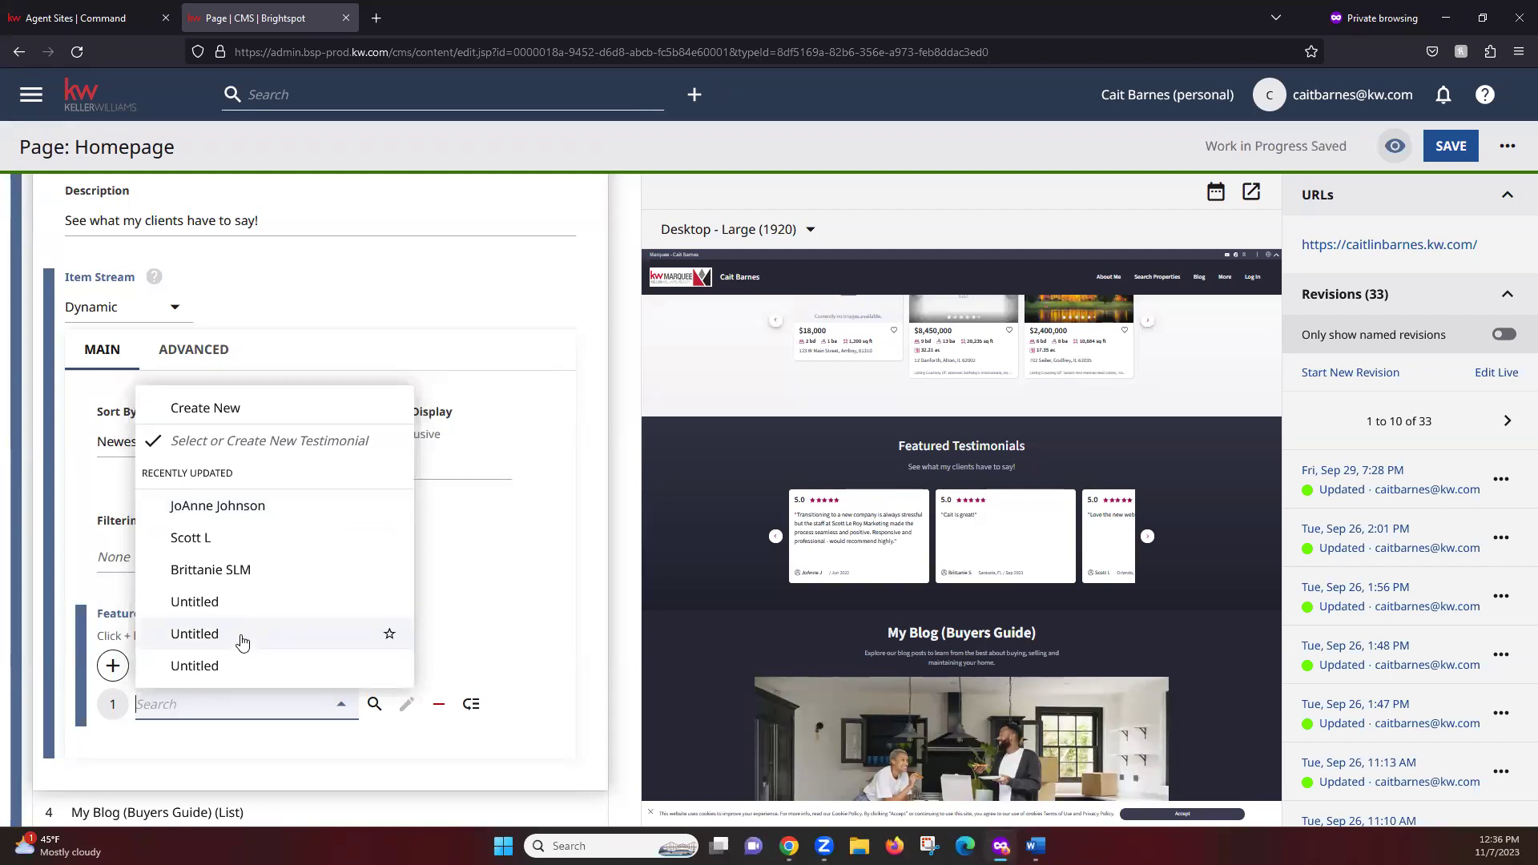
{"action": "left_click", "coordinate": [295, 411]}
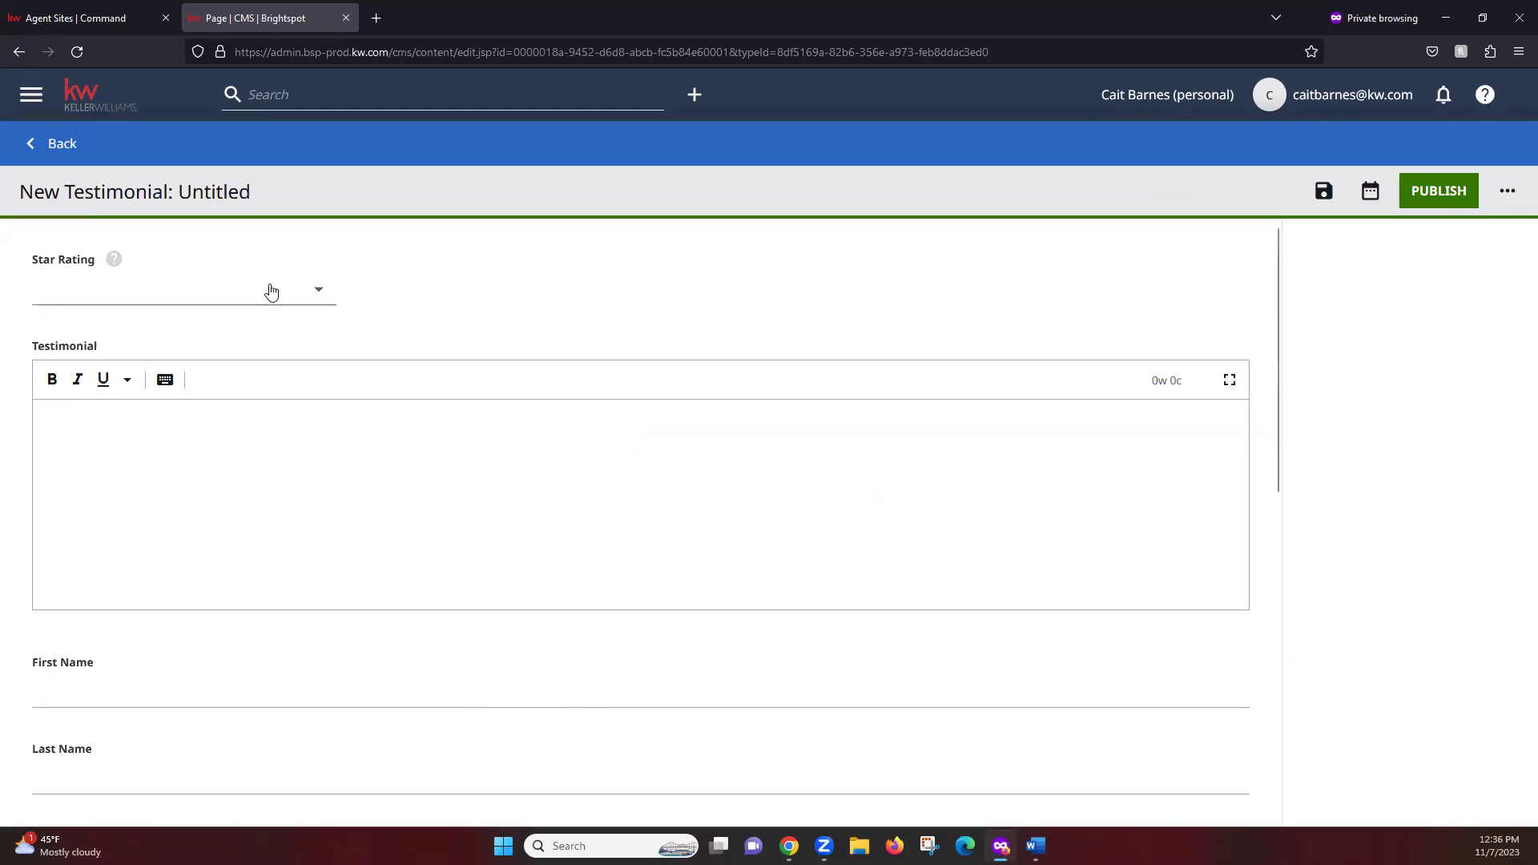
{"action": "left_click", "coordinate": [319, 292]}
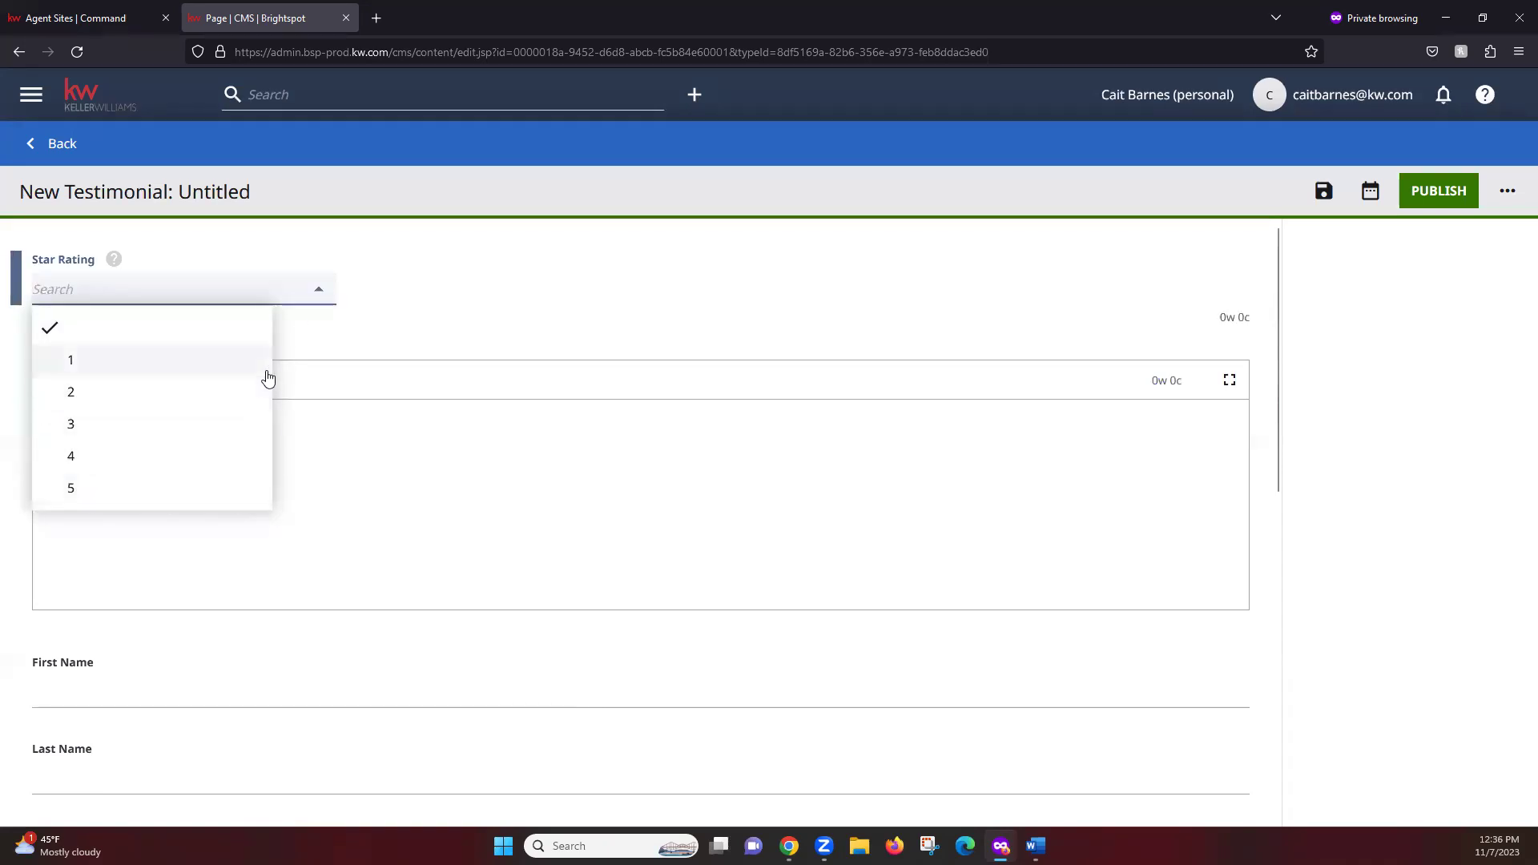
{"action": "left_click", "coordinate": [477, 276]}
Ready the Testimonial field, then open the June 15, 2022 review's options in KW Command
{"action": "scroll", "coordinate": [472, 296], "scroll_direction": "down", "scroll_amount": 2}
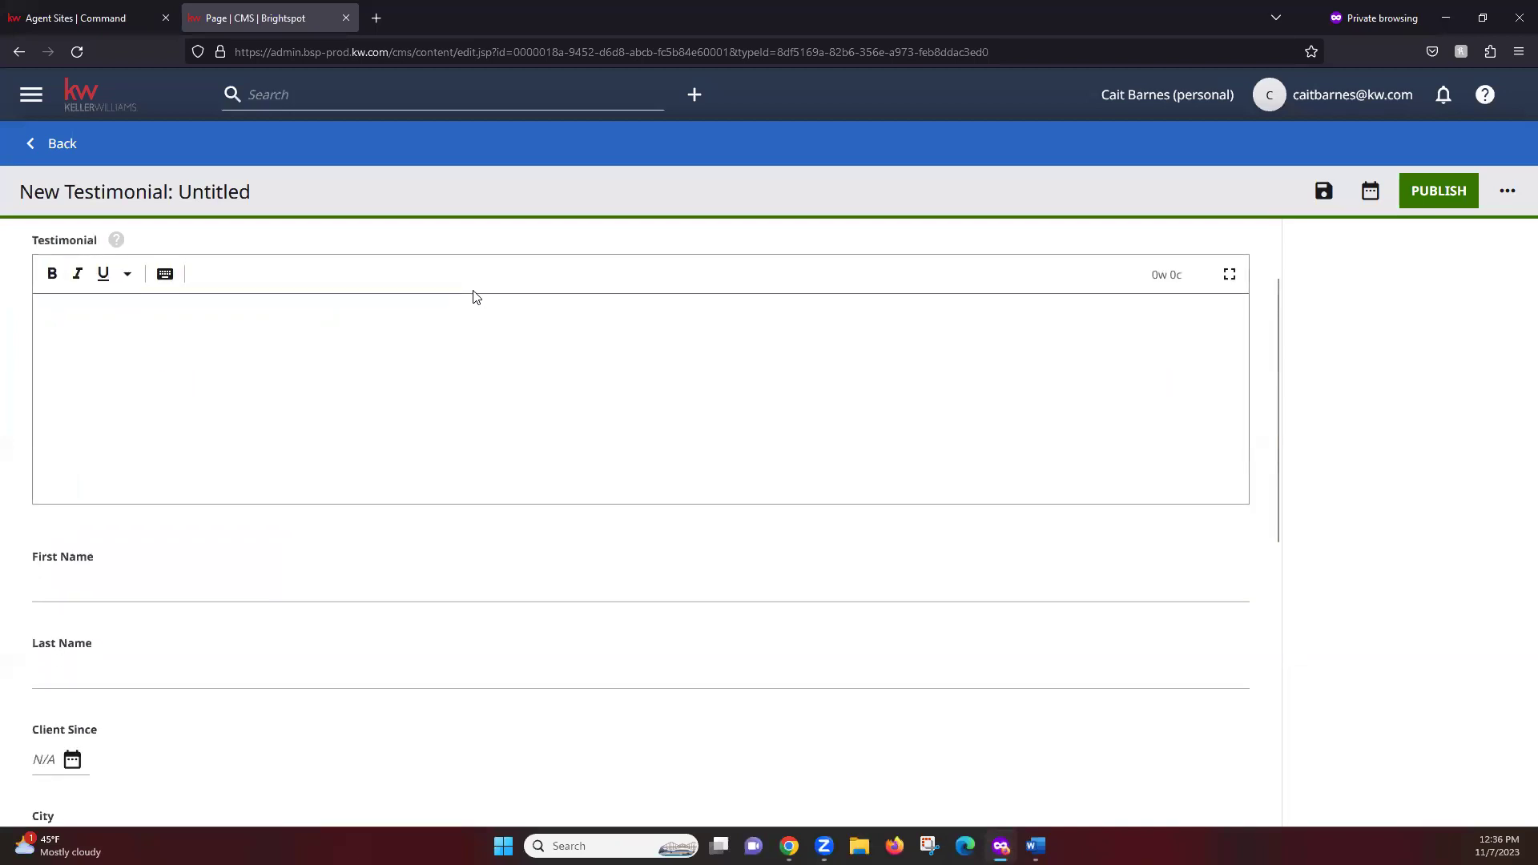
{"action": "left_click", "coordinate": [114, 317]}
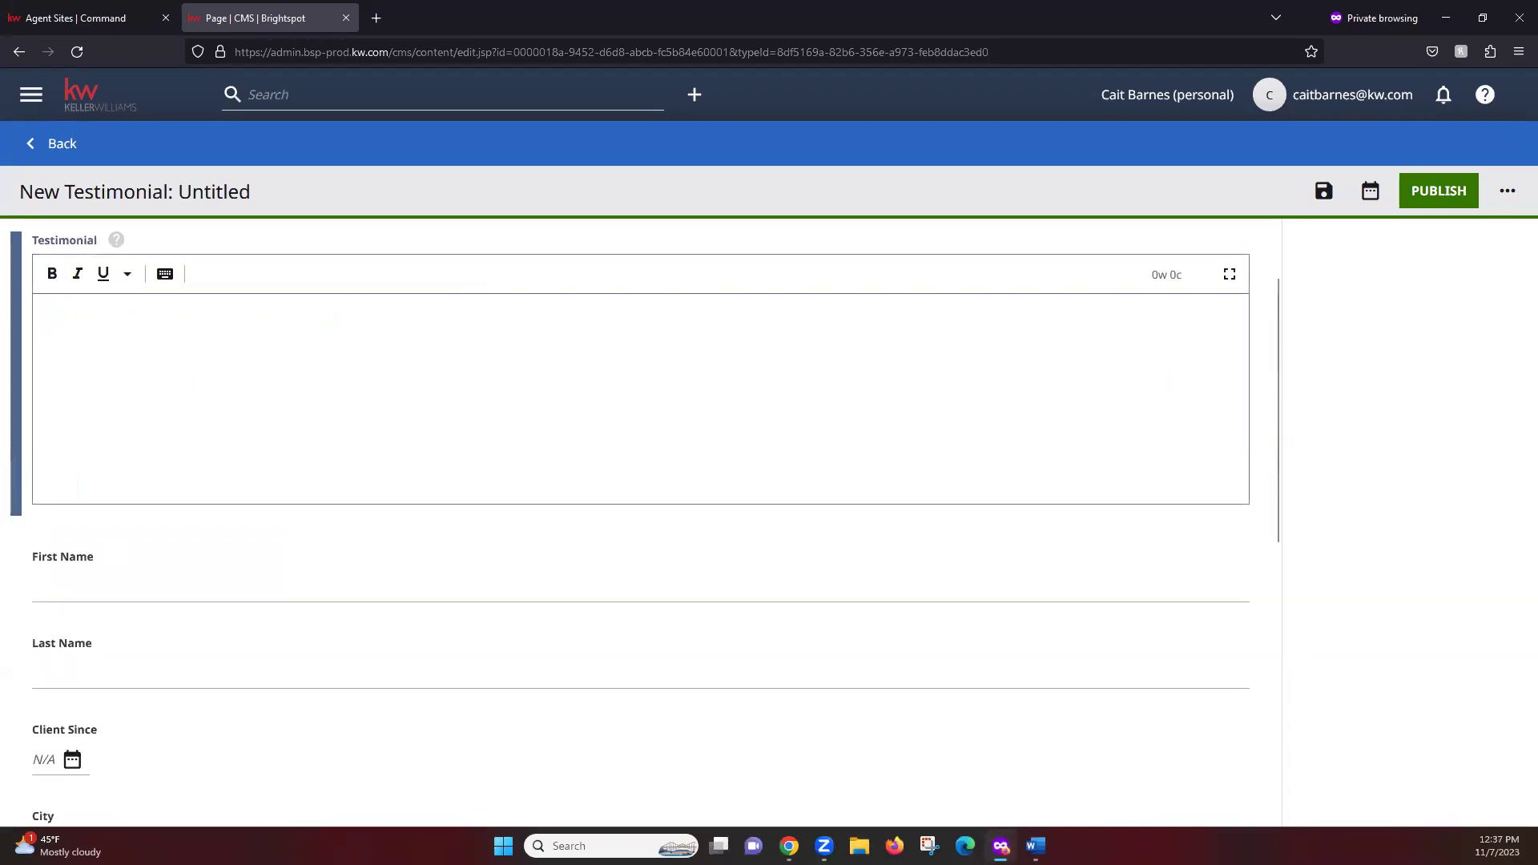
{"action": "key", "text": "alt+Tab"}
{"action": "left_click", "coordinate": [1436, 308]}
Copy the full June 15, 2022 review text and return to the Brightspot testimonial editor
{"action": "left_click", "coordinate": [1328, 339]}
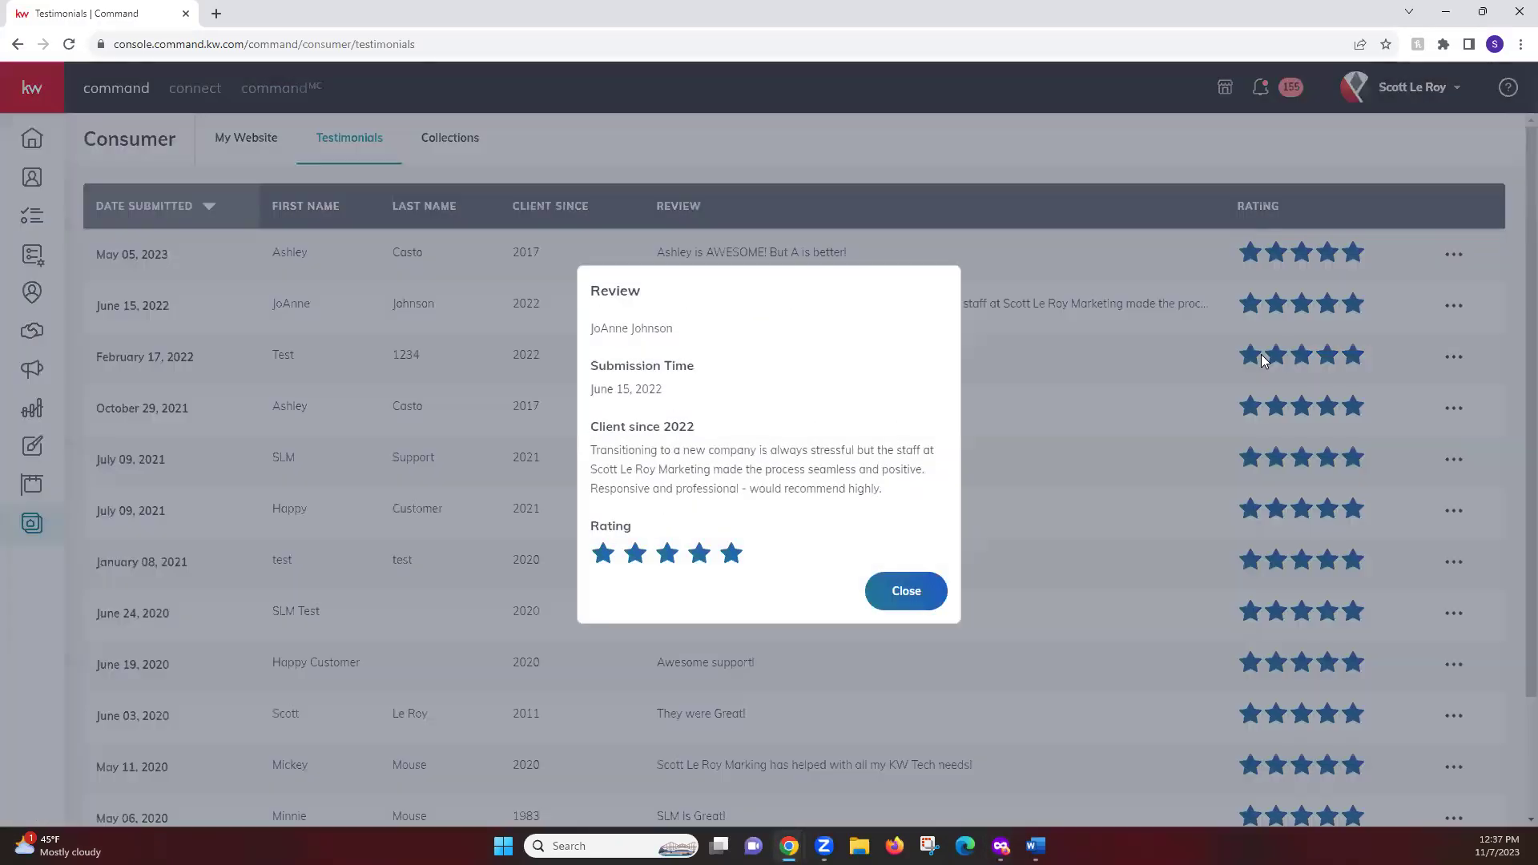
{"action": "left_click_drag", "start_coordinate": [896, 500], "coordinate": [587, 455]}
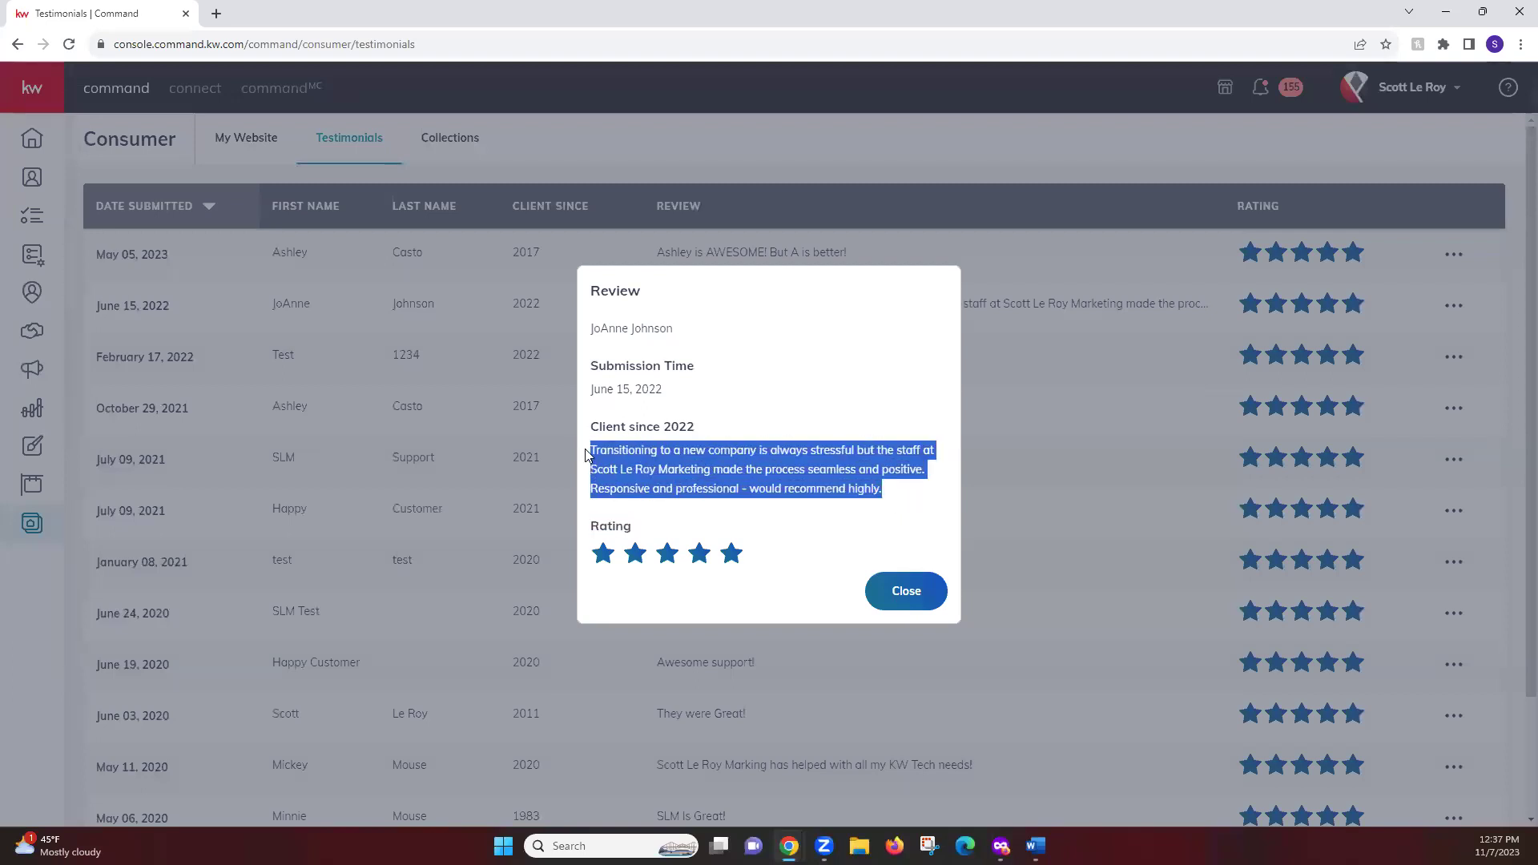
{"action": "right_click", "coordinate": [749, 455]}
{"action": "left_click", "coordinate": [784, 477]}
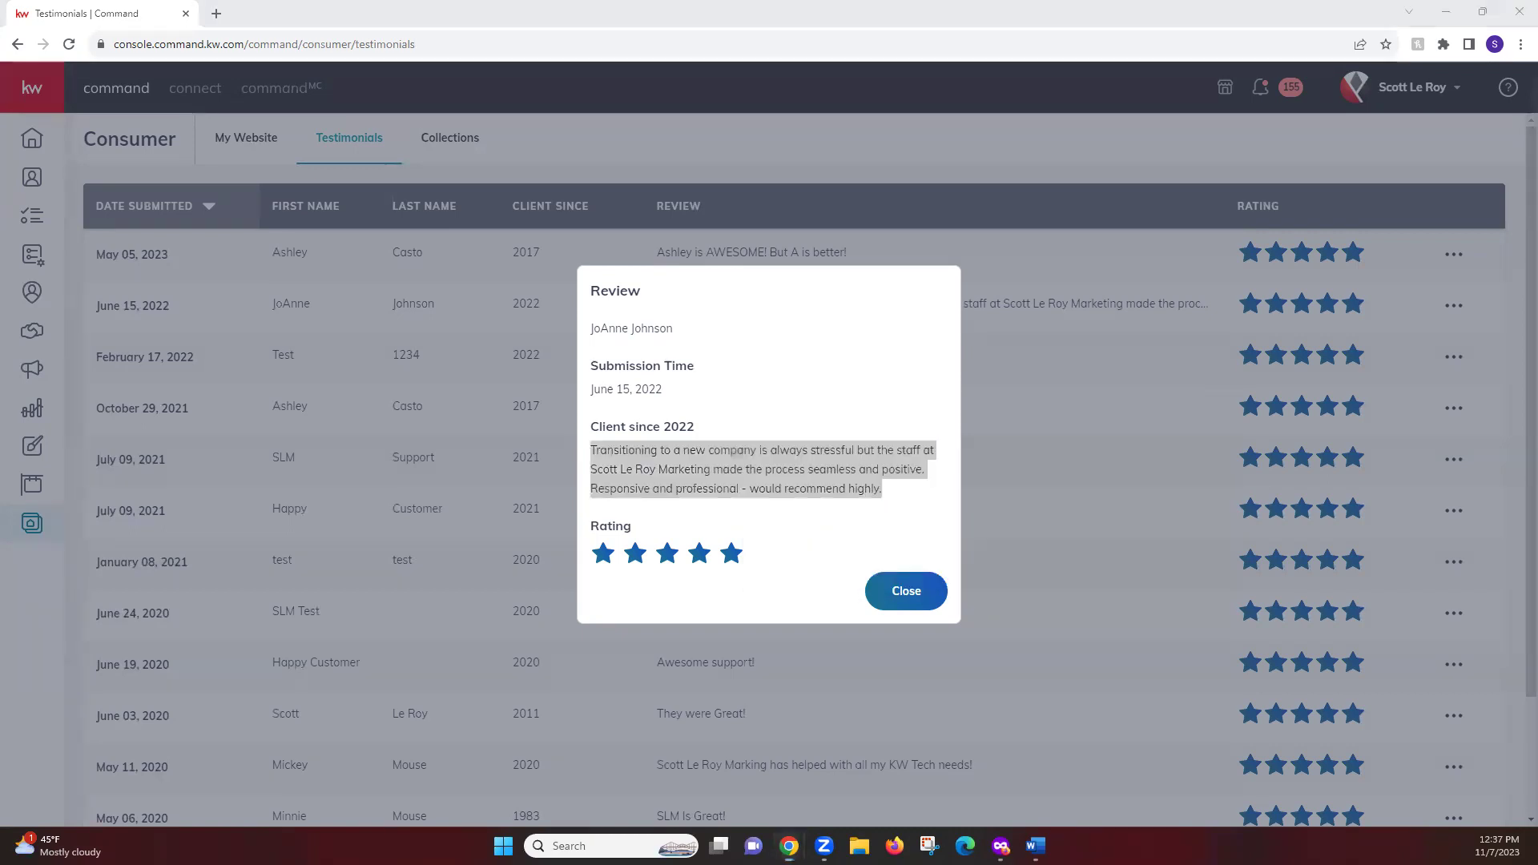
{"action": "key", "text": "alt+Tab"}
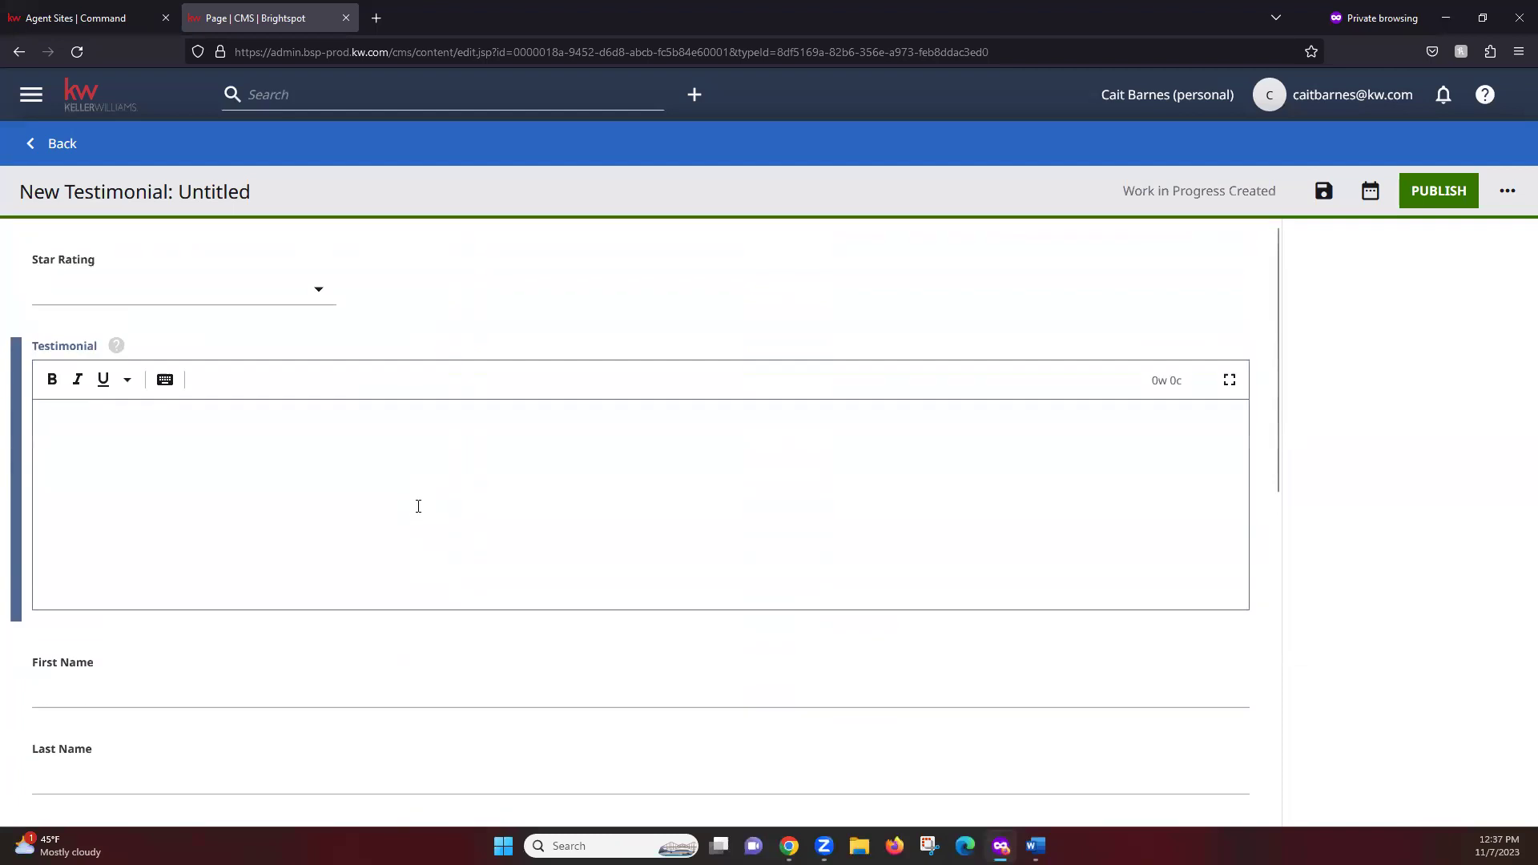
Paste the copied review into the new testimonial's Testimonial field
{"action": "scroll", "coordinate": [415, 505], "scroll_direction": "down", "scroll_amount": 8}
{"action": "scroll", "coordinate": [388, 478], "scroll_direction": "up", "scroll_amount": 5}
{"action": "left_click", "coordinate": [265, 343]}
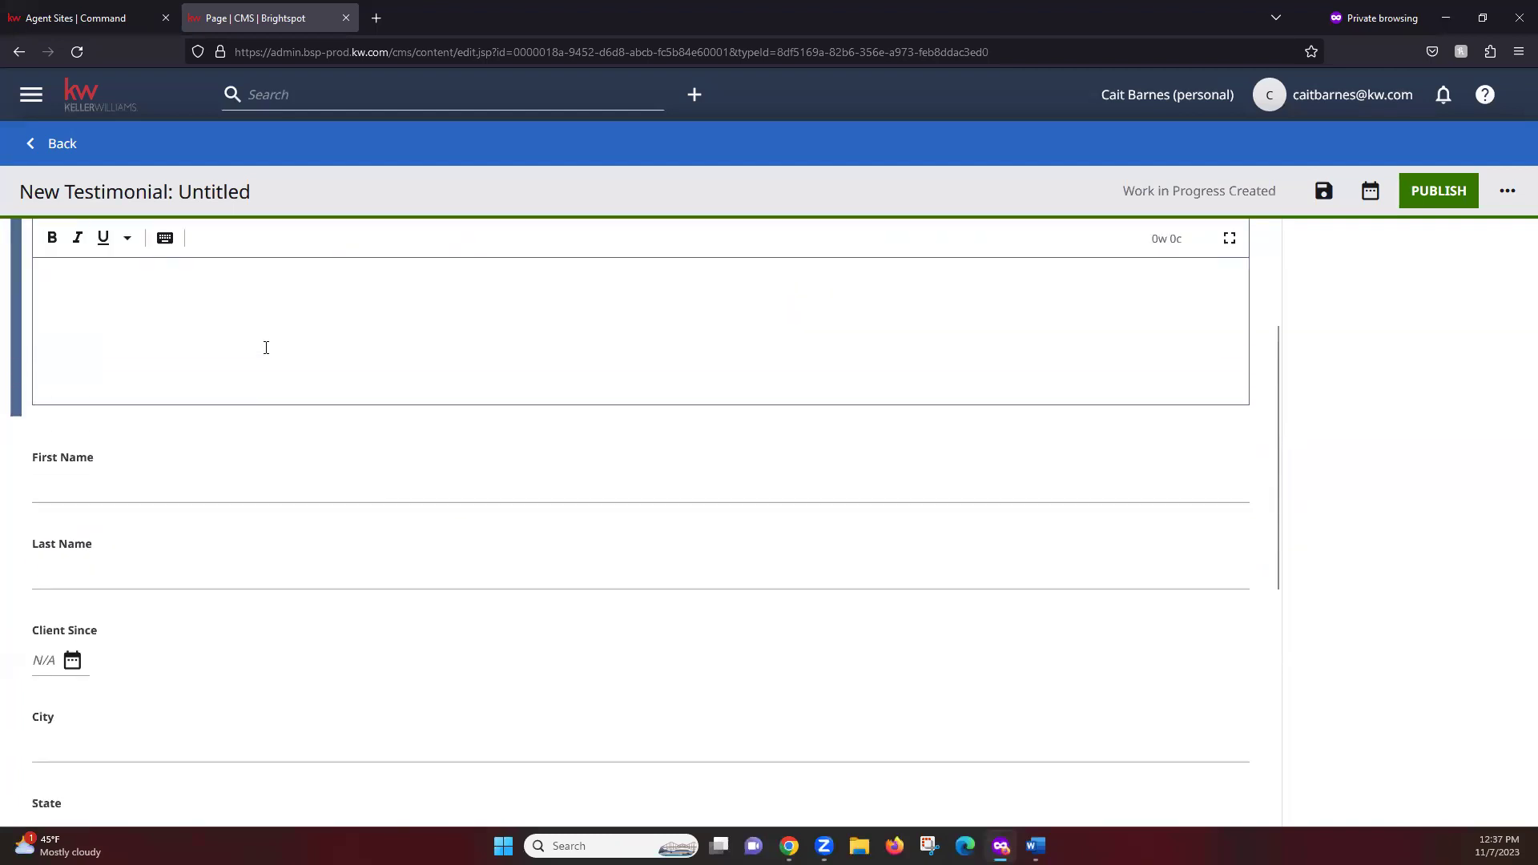
{"action": "scroll", "coordinate": [232, 352], "scroll_direction": "up", "scroll_amount": 2}
{"action": "right_click", "coordinate": [148, 374]}
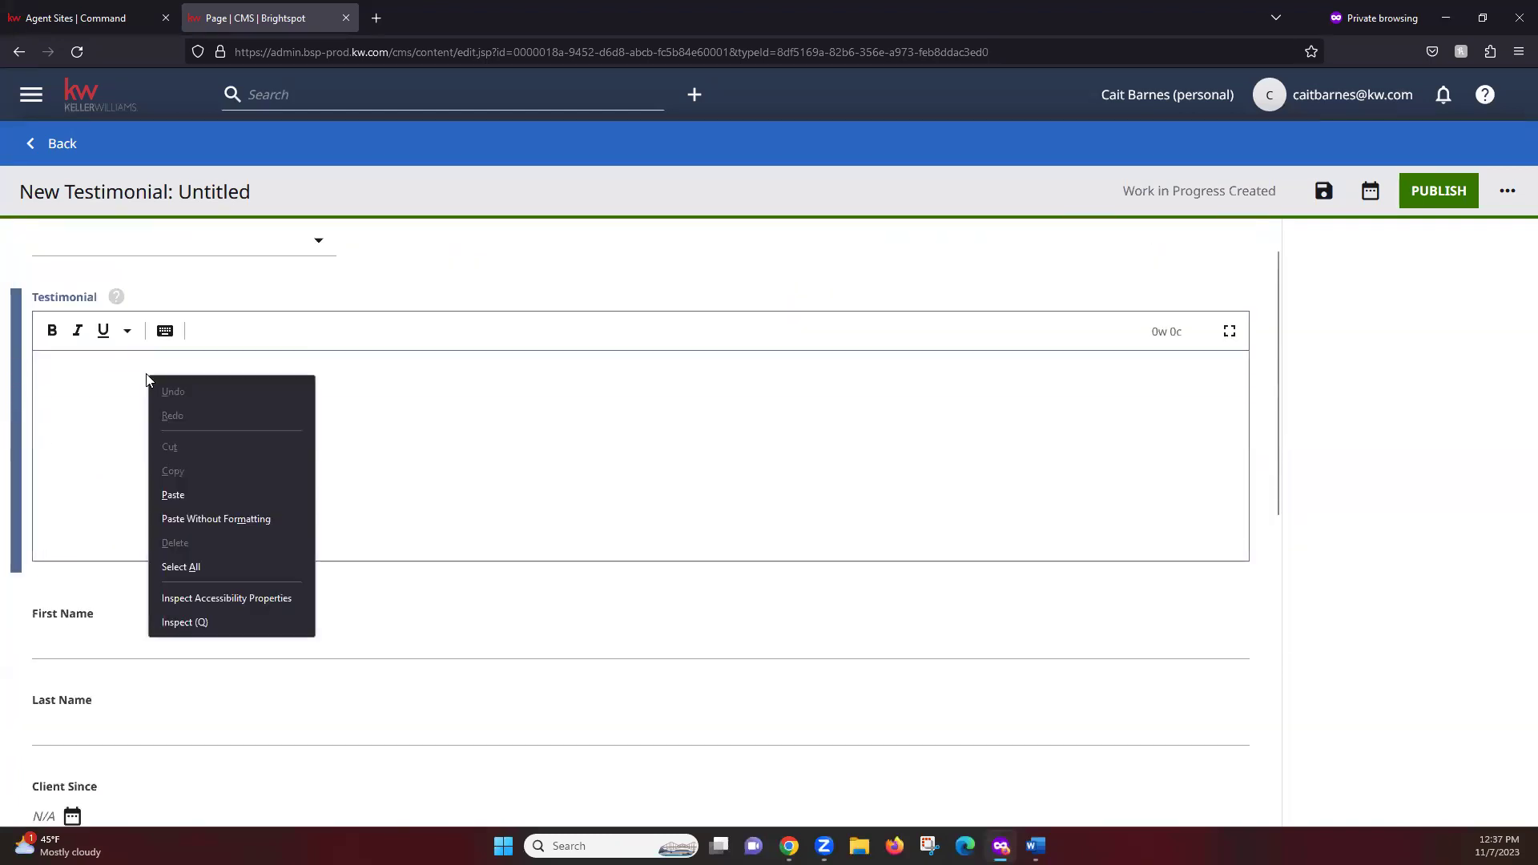
{"action": "left_click", "coordinate": [192, 495]}
{"action": "left_click", "coordinate": [690, 430]}
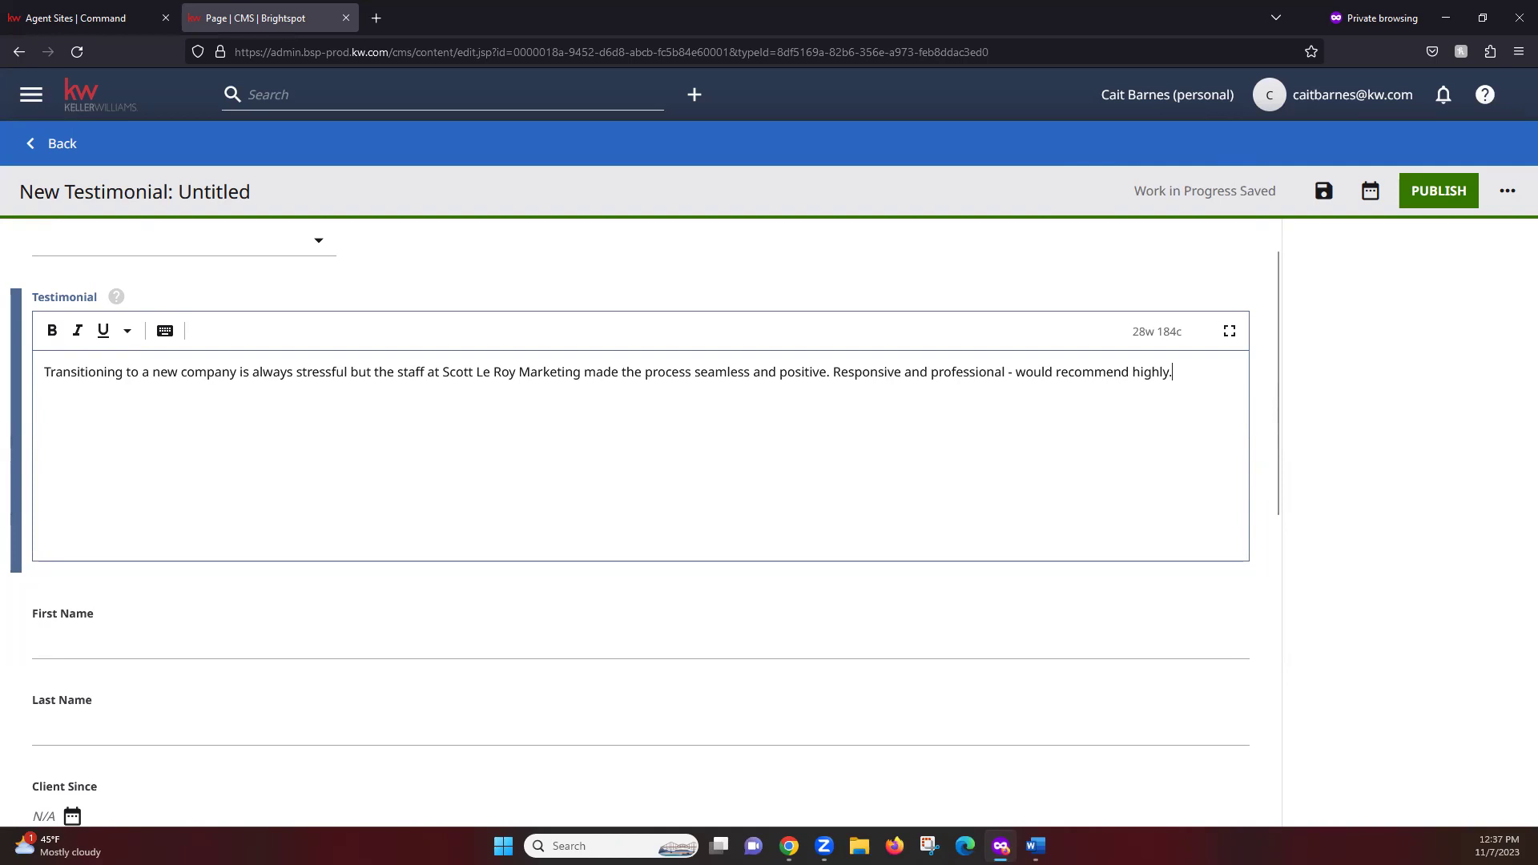
{"action": "left_click", "coordinate": [776, 587]}
Visit the First Name and Last Name fields and look over the rest of the testimonial form
{"action": "scroll", "coordinate": [776, 587], "scroll_direction": "down", "scroll_amount": 2}
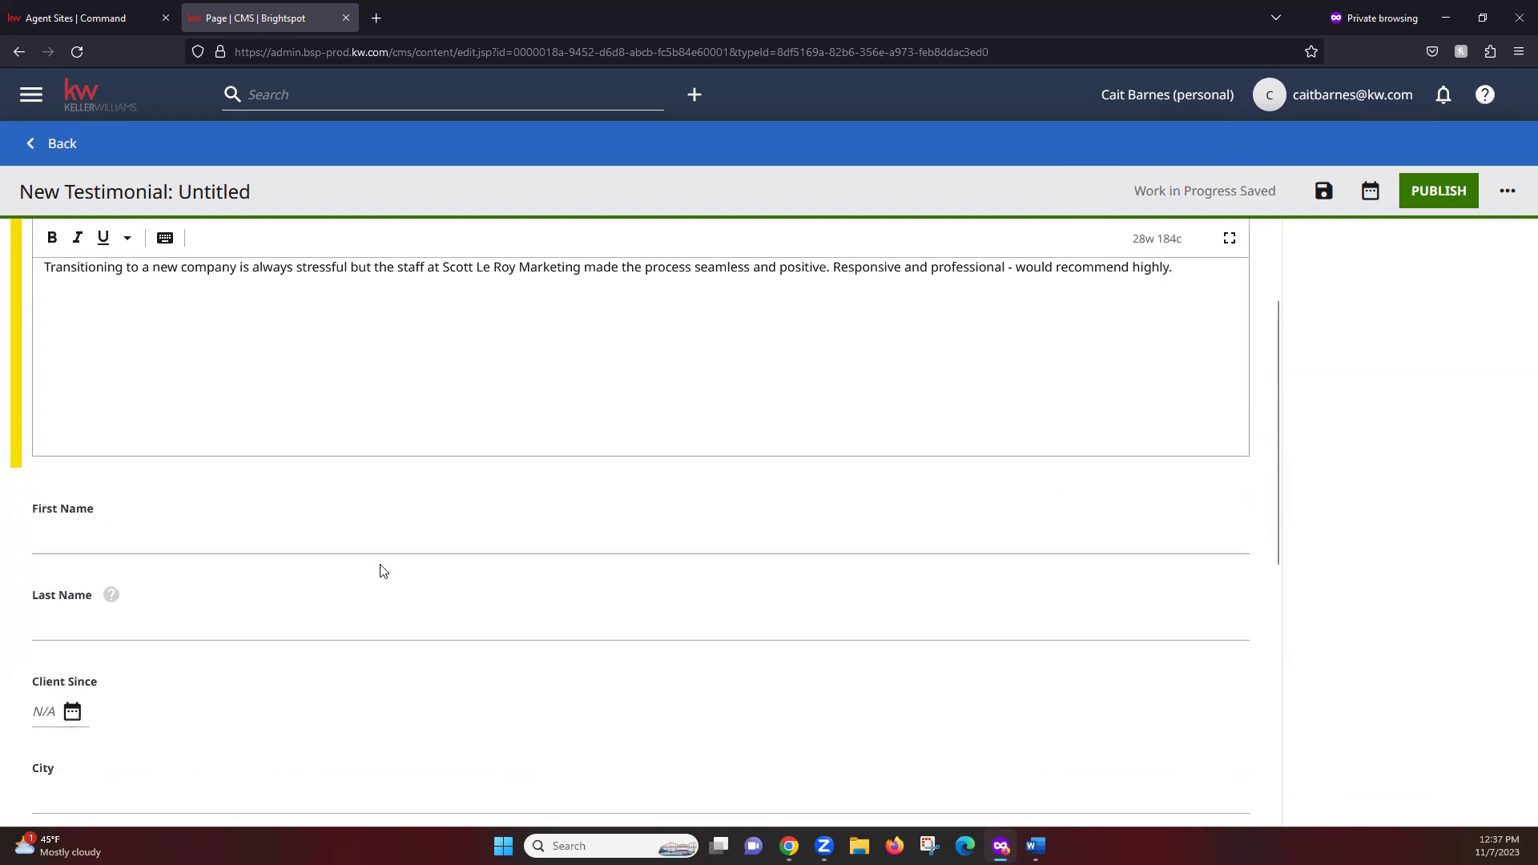
{"action": "scroll", "coordinate": [380, 570], "scroll_direction": "down", "scroll_amount": 2}
{"action": "left_click", "coordinate": [123, 430]}
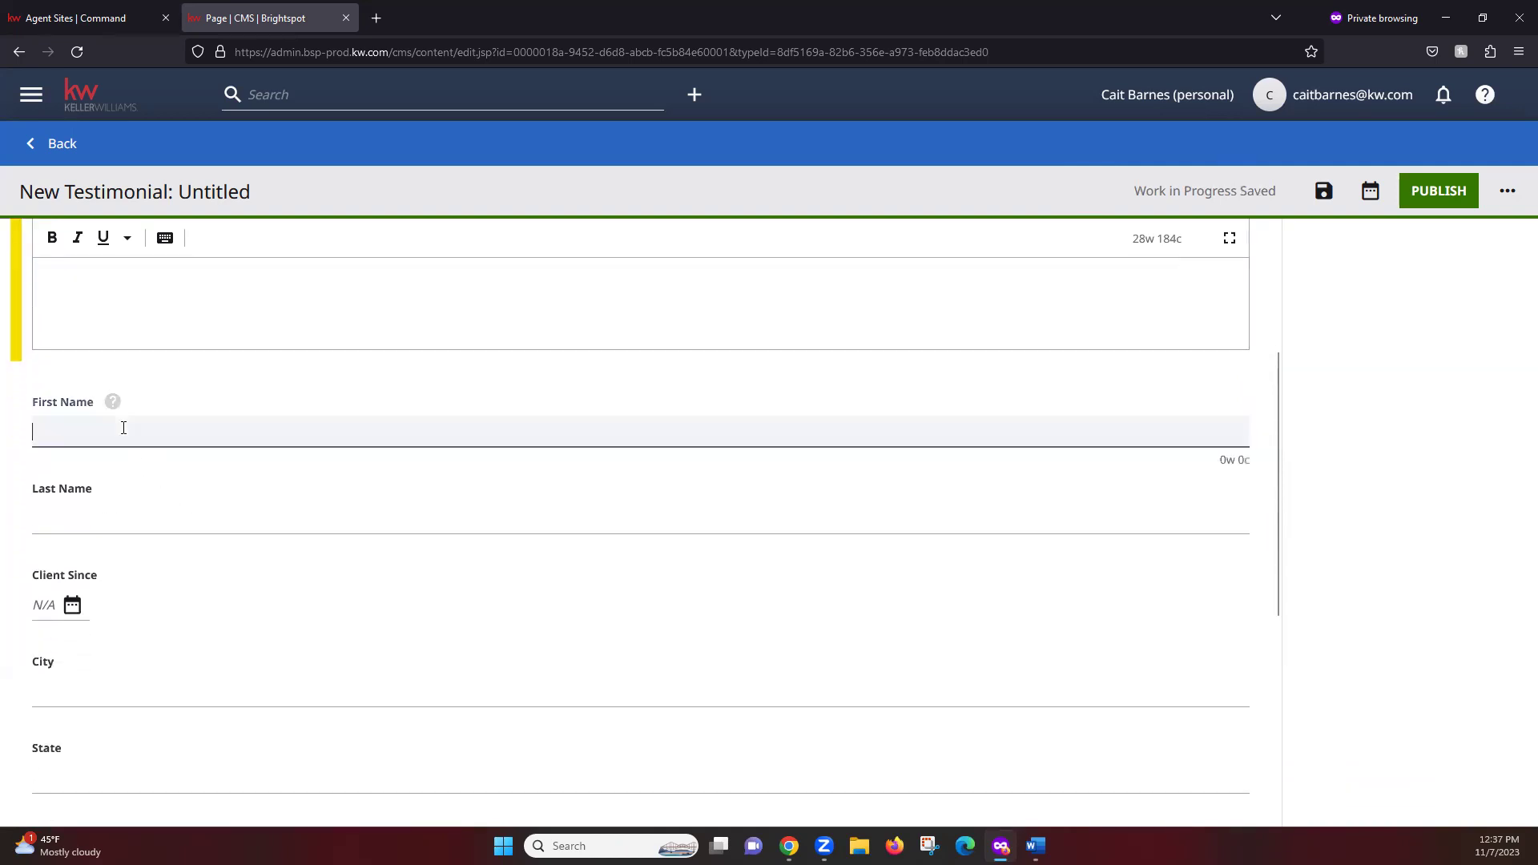
{"action": "left_click", "coordinate": [170, 522]}
{"action": "left_click", "coordinate": [336, 577]}
{"action": "scroll", "coordinate": [556, 574], "scroll_direction": "down", "scroll_amount": 3}
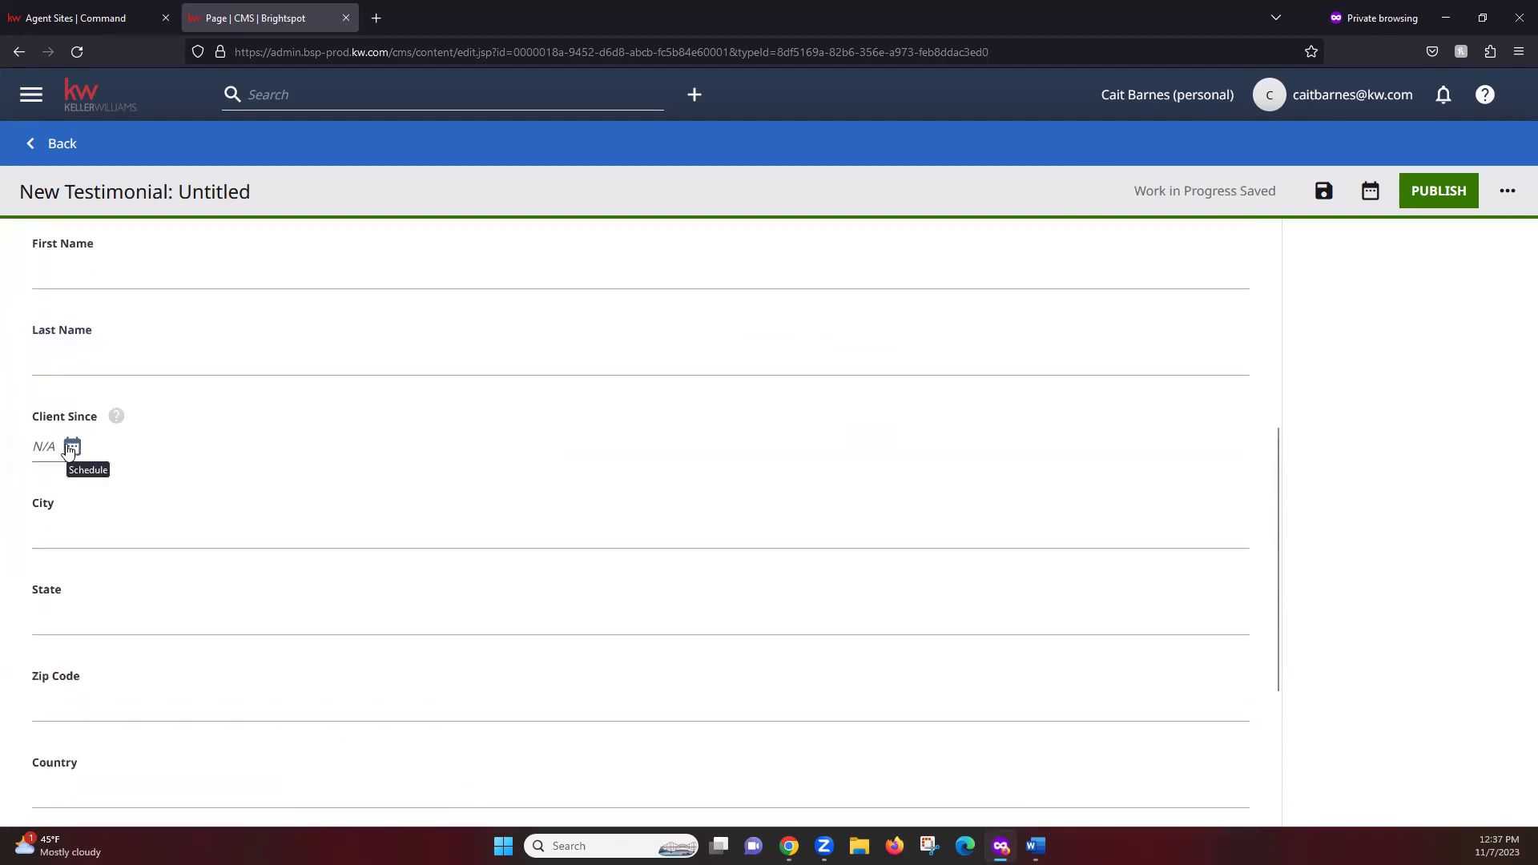
{"action": "scroll", "coordinate": [448, 480], "scroll_direction": "up", "scroll_amount": 5}
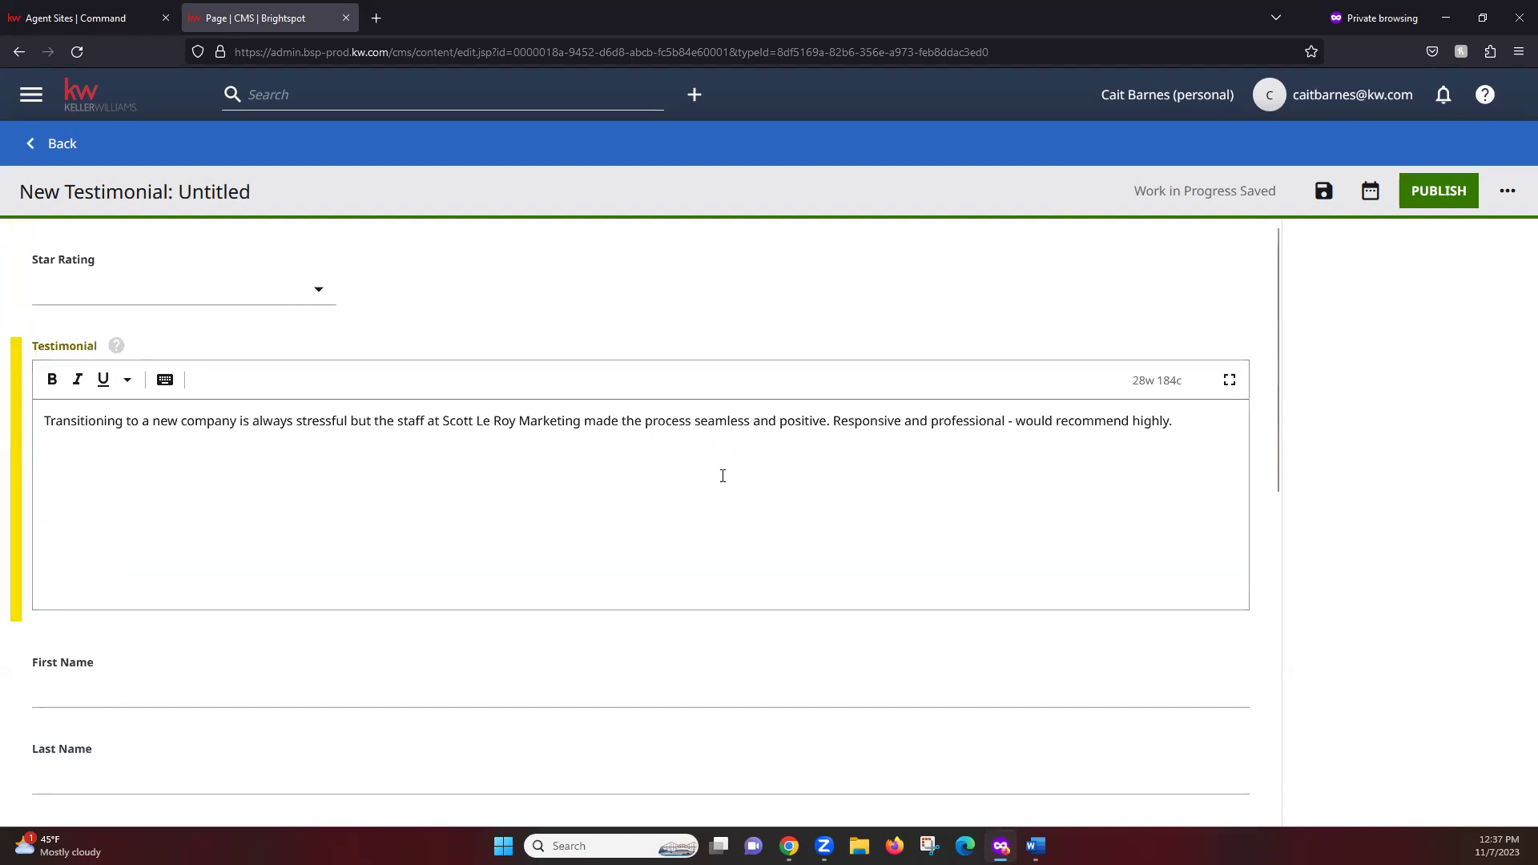
{"action": "scroll", "coordinate": [578, 636], "scroll_direction": "down", "scroll_amount": 6}
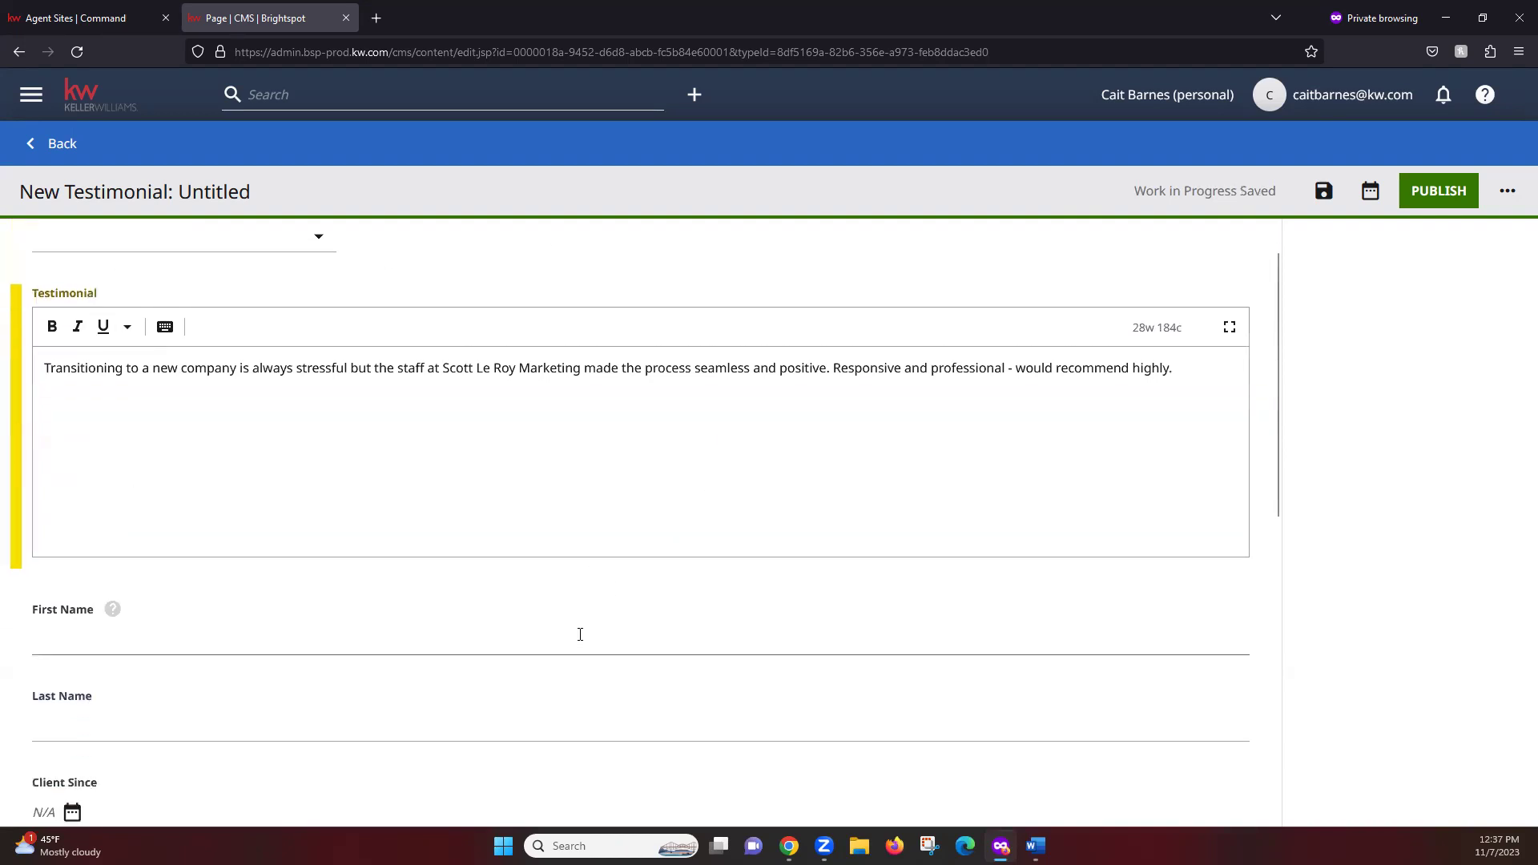
{"action": "scroll", "coordinate": [304, 313], "scroll_direction": "down", "scroll_amount": 1}
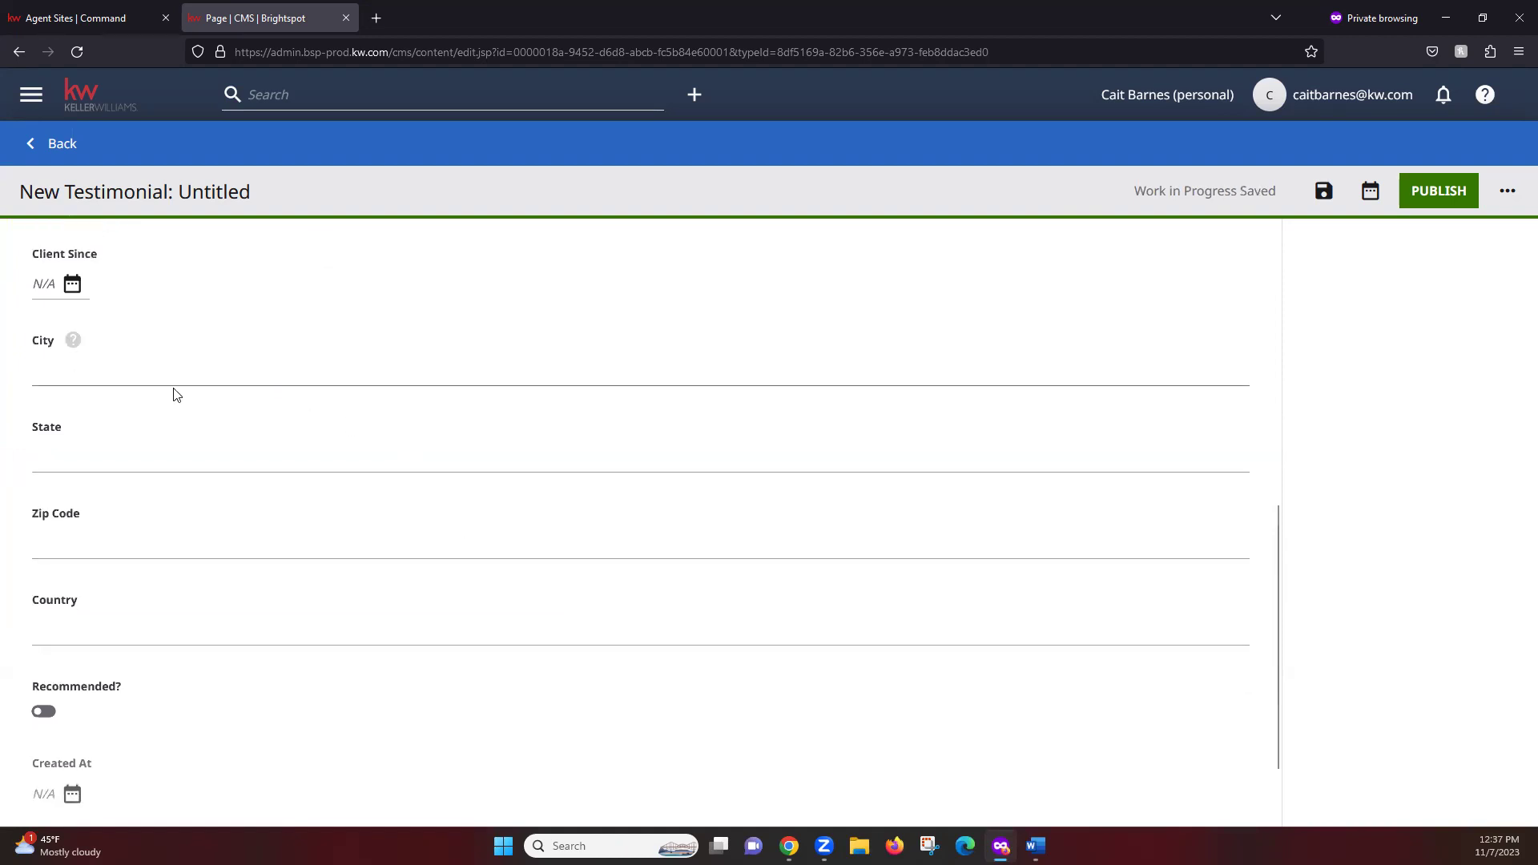
{"action": "scroll", "coordinate": [472, 645], "scroll_direction": "down", "scroll_amount": 1}
{"action": "scroll", "coordinate": [468, 650], "scroll_direction": "down", "scroll_amount": 1}
{"action": "scroll", "coordinate": [463, 655], "scroll_direction": "up", "scroll_amount": 6}
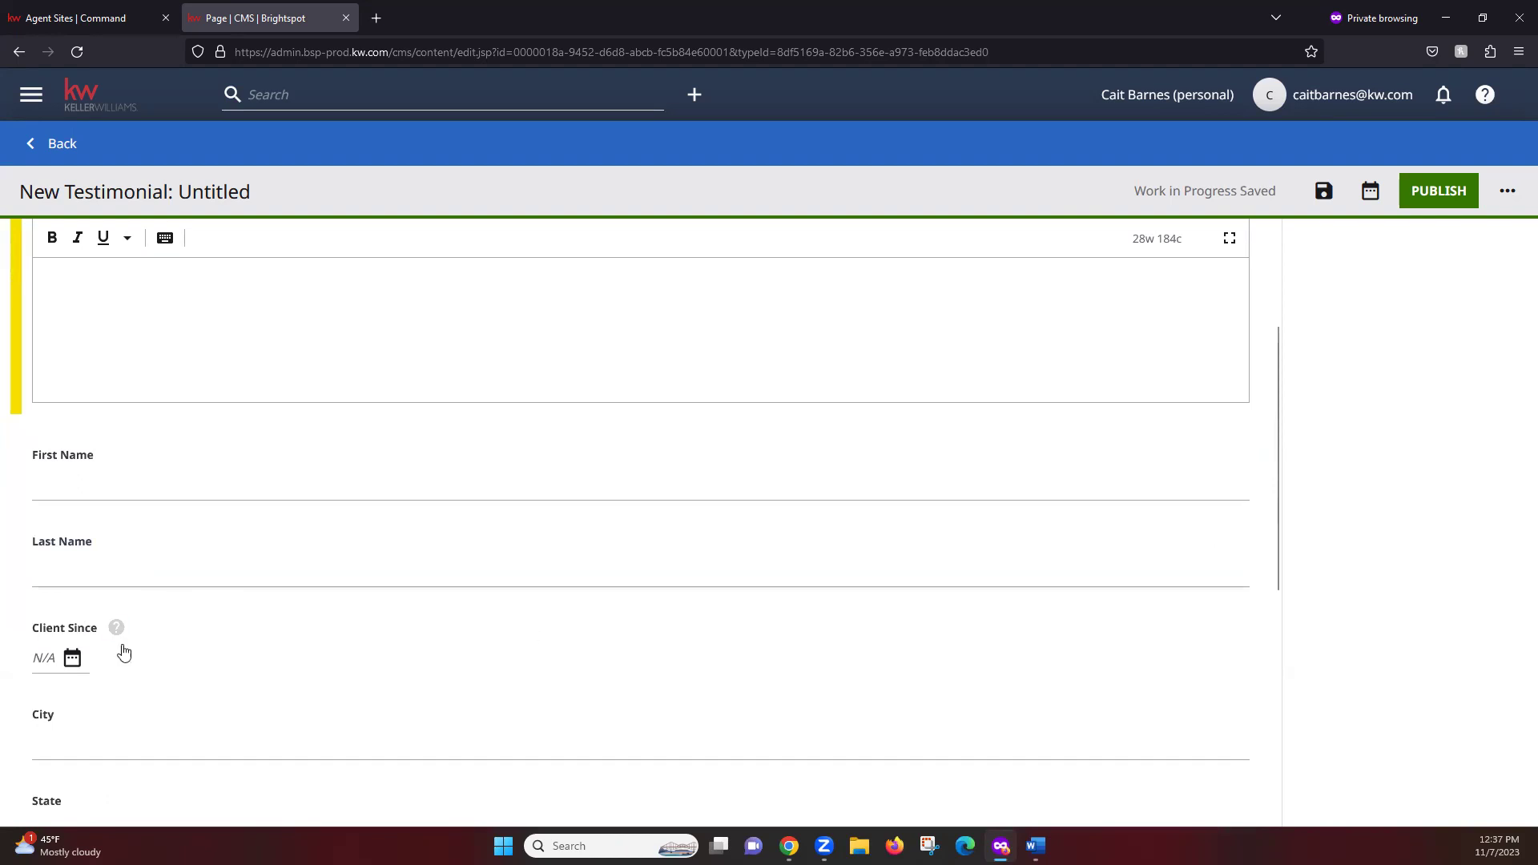
{"action": "scroll", "coordinate": [558, 641], "scroll_direction": "up", "scroll_amount": 3}
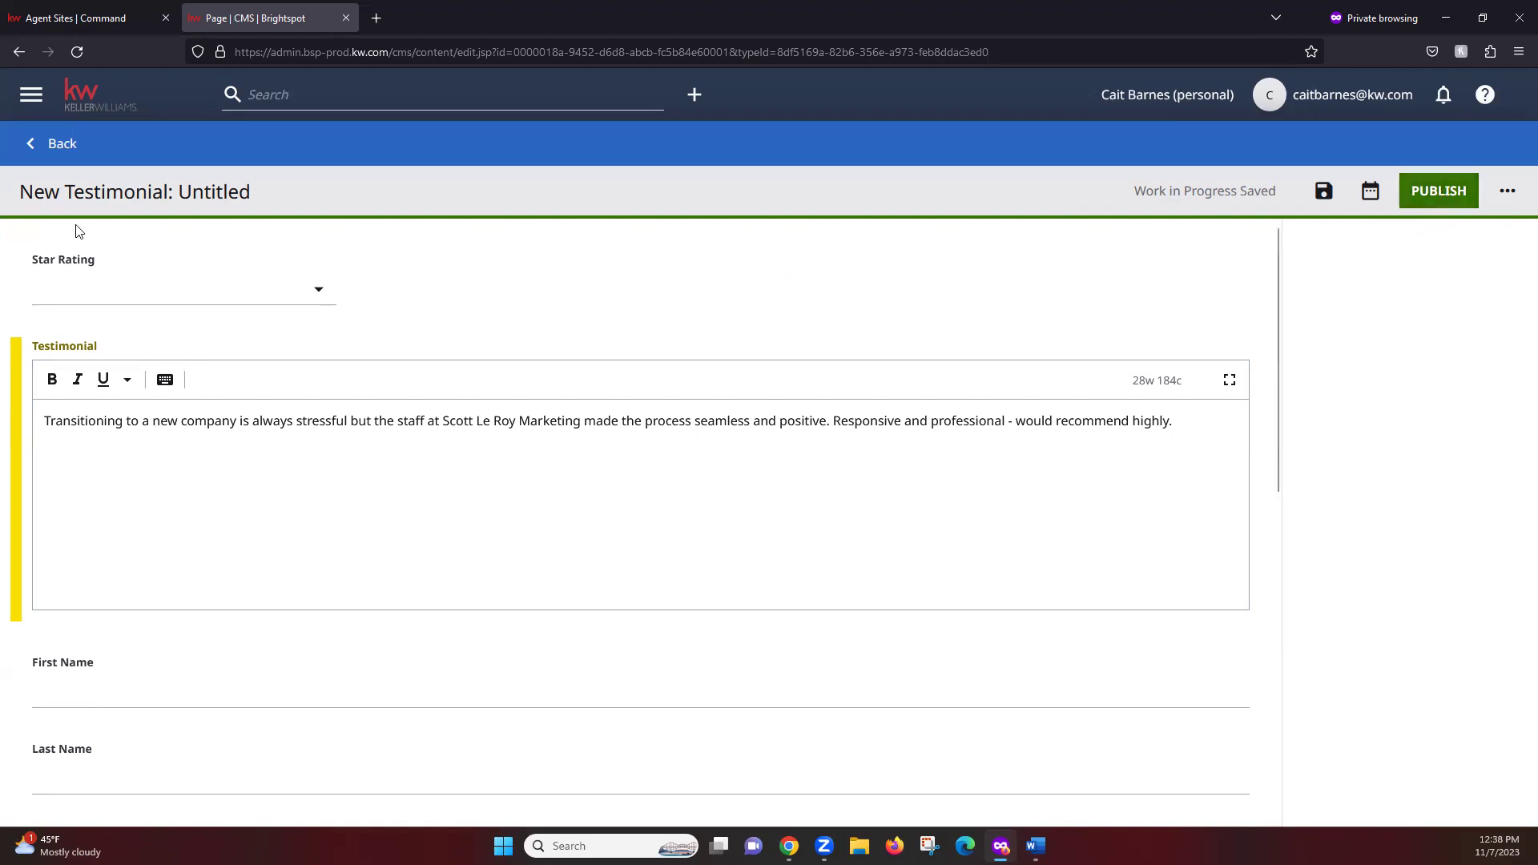
{"action": "right_click", "coordinate": [146, 242]}
{"action": "left_click", "coordinate": [128, 244]}
Discard the untitled testimonial draft and view the featured testimonial choices without picking one
{"action": "left_click", "coordinate": [54, 147]}
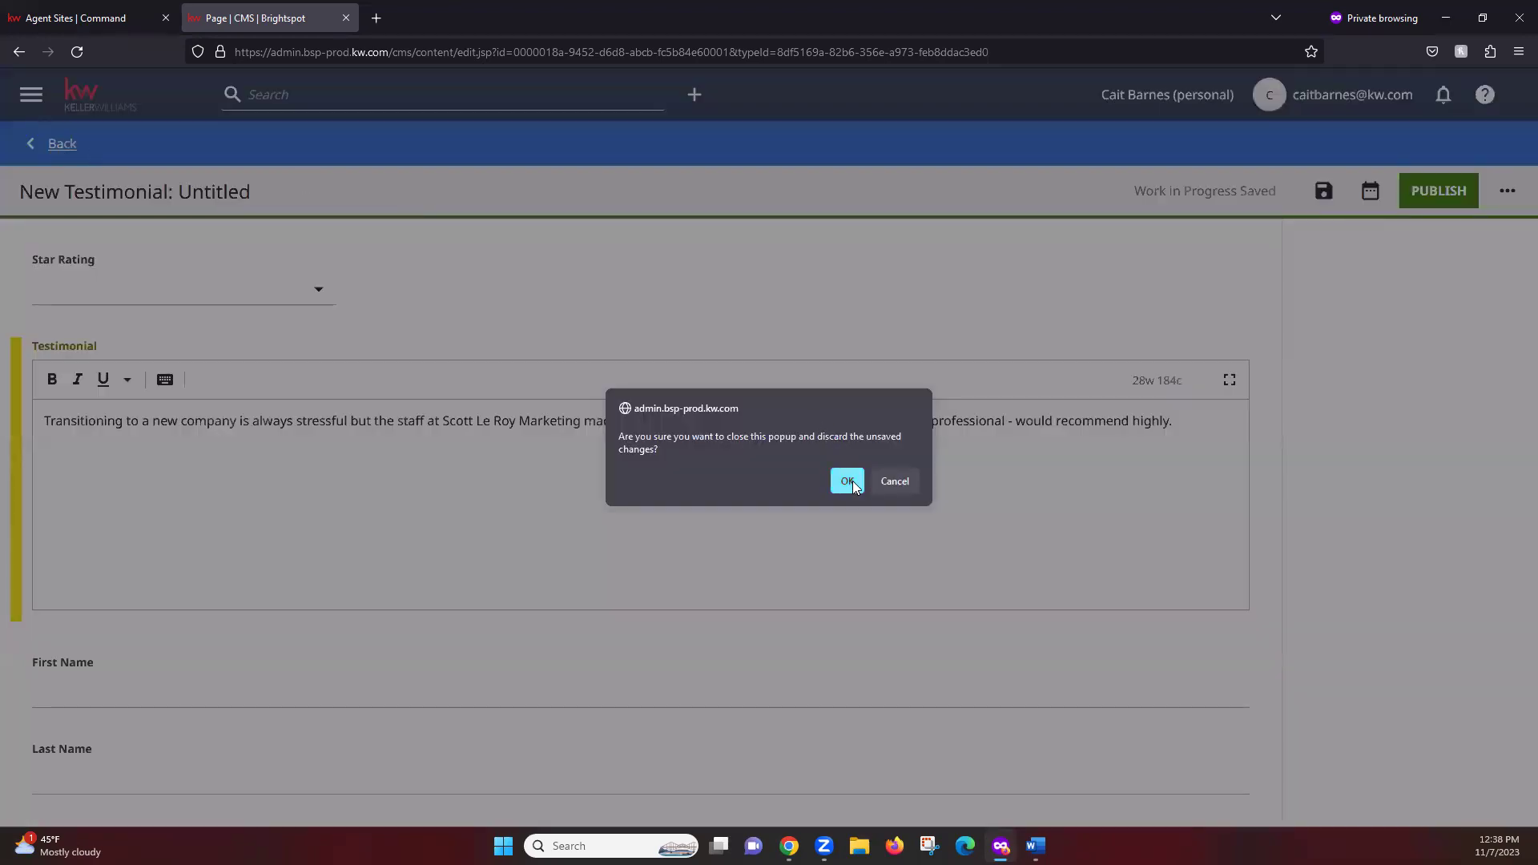
{"action": "left_click", "coordinate": [847, 480]}
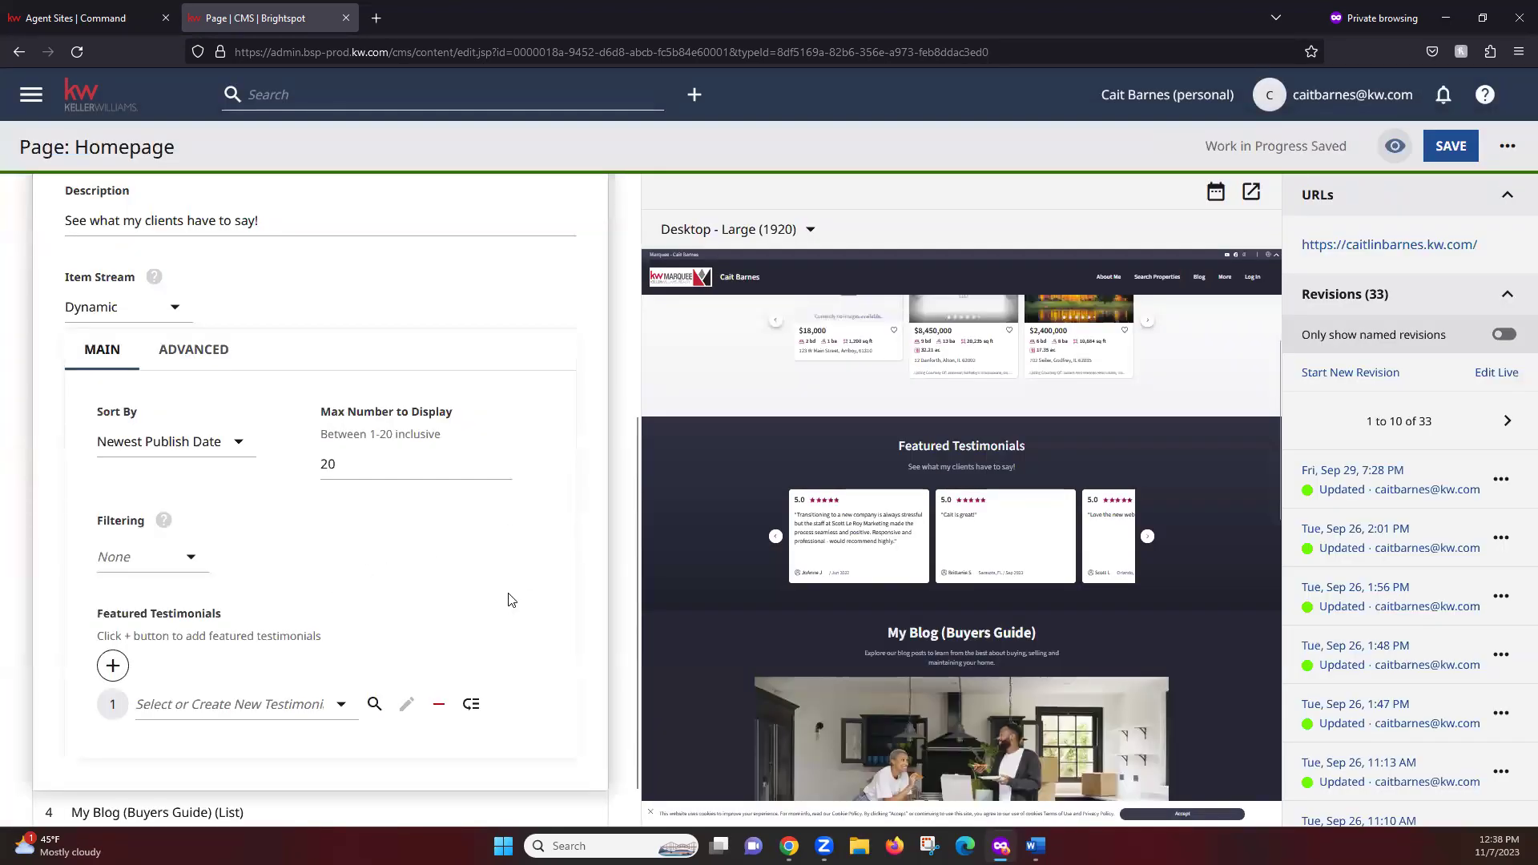
{"action": "left_click", "coordinate": [238, 716]}
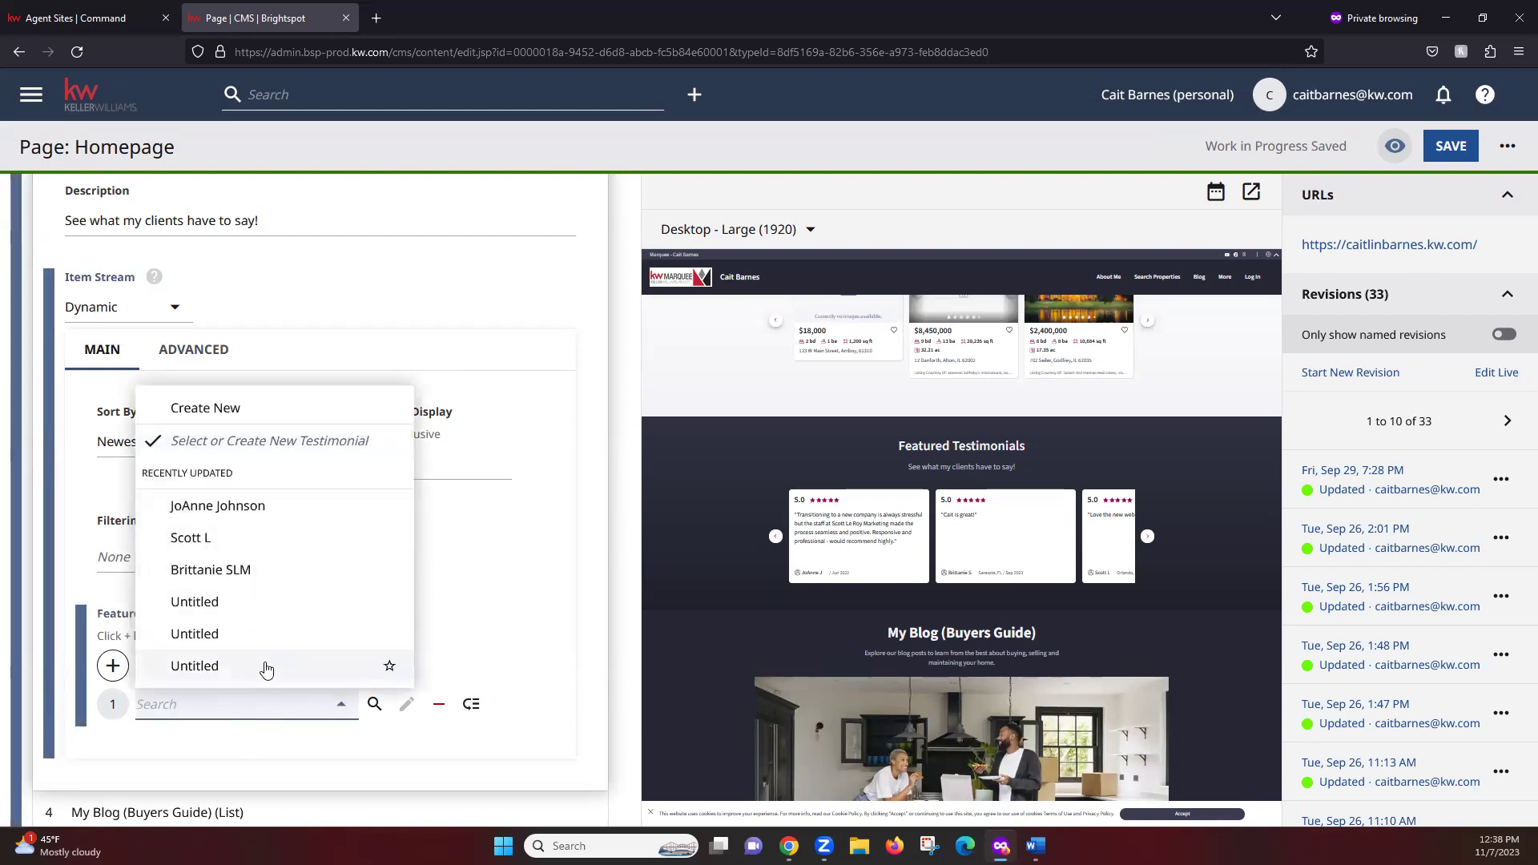
{"action": "left_click", "coordinate": [541, 553]}
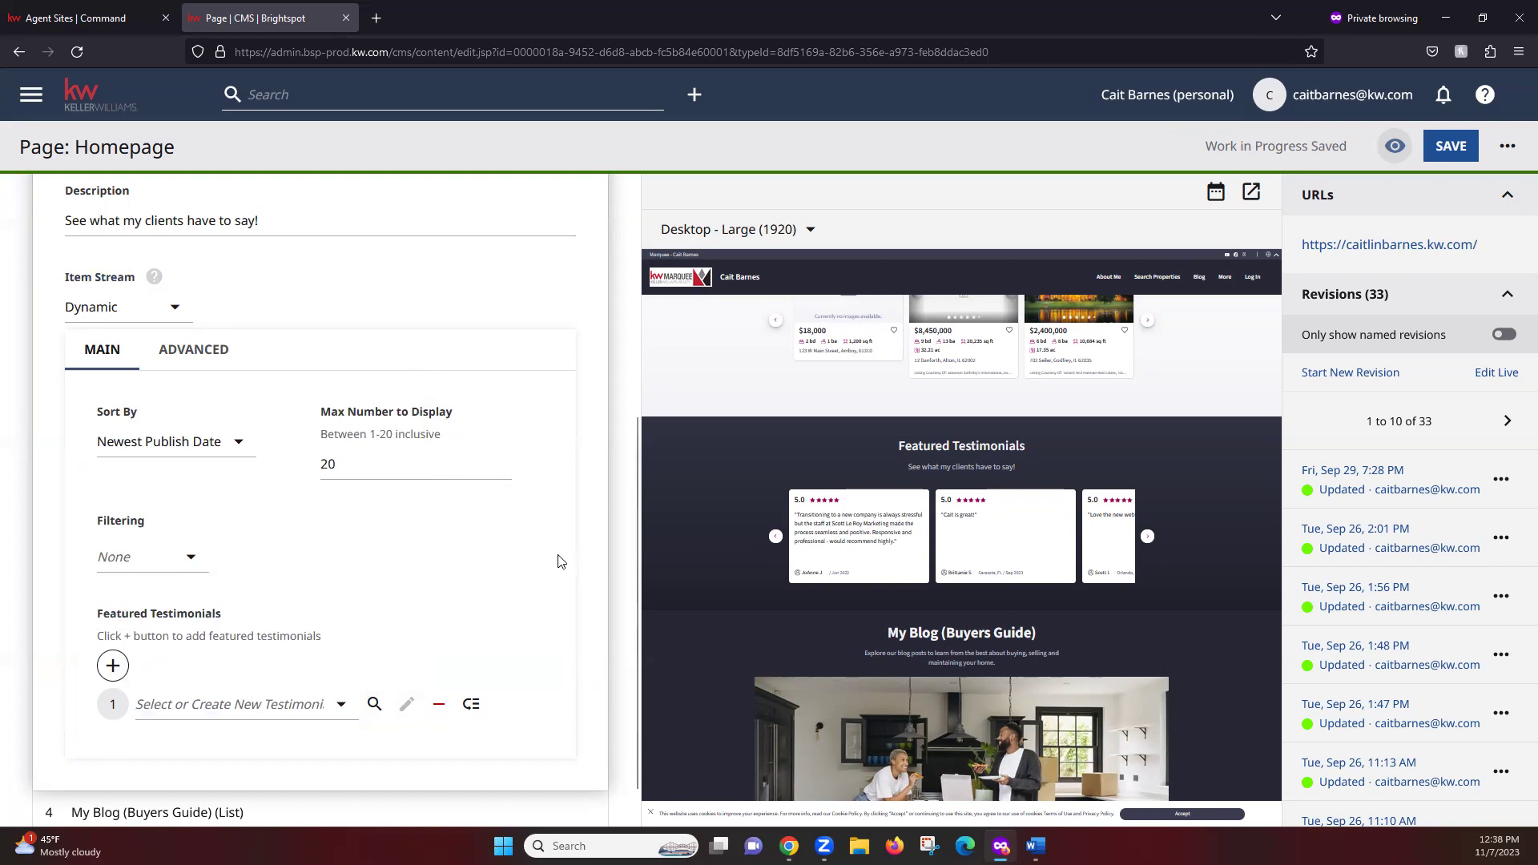
Leave the homepage editor for the CMS dashboard, confirming Leave page
{"action": "scroll", "coordinate": [607, 599], "scroll_direction": "up", "scroll_amount": 2}
{"action": "scroll", "coordinate": [594, 607], "scroll_direction": "down", "scroll_amount": 3}
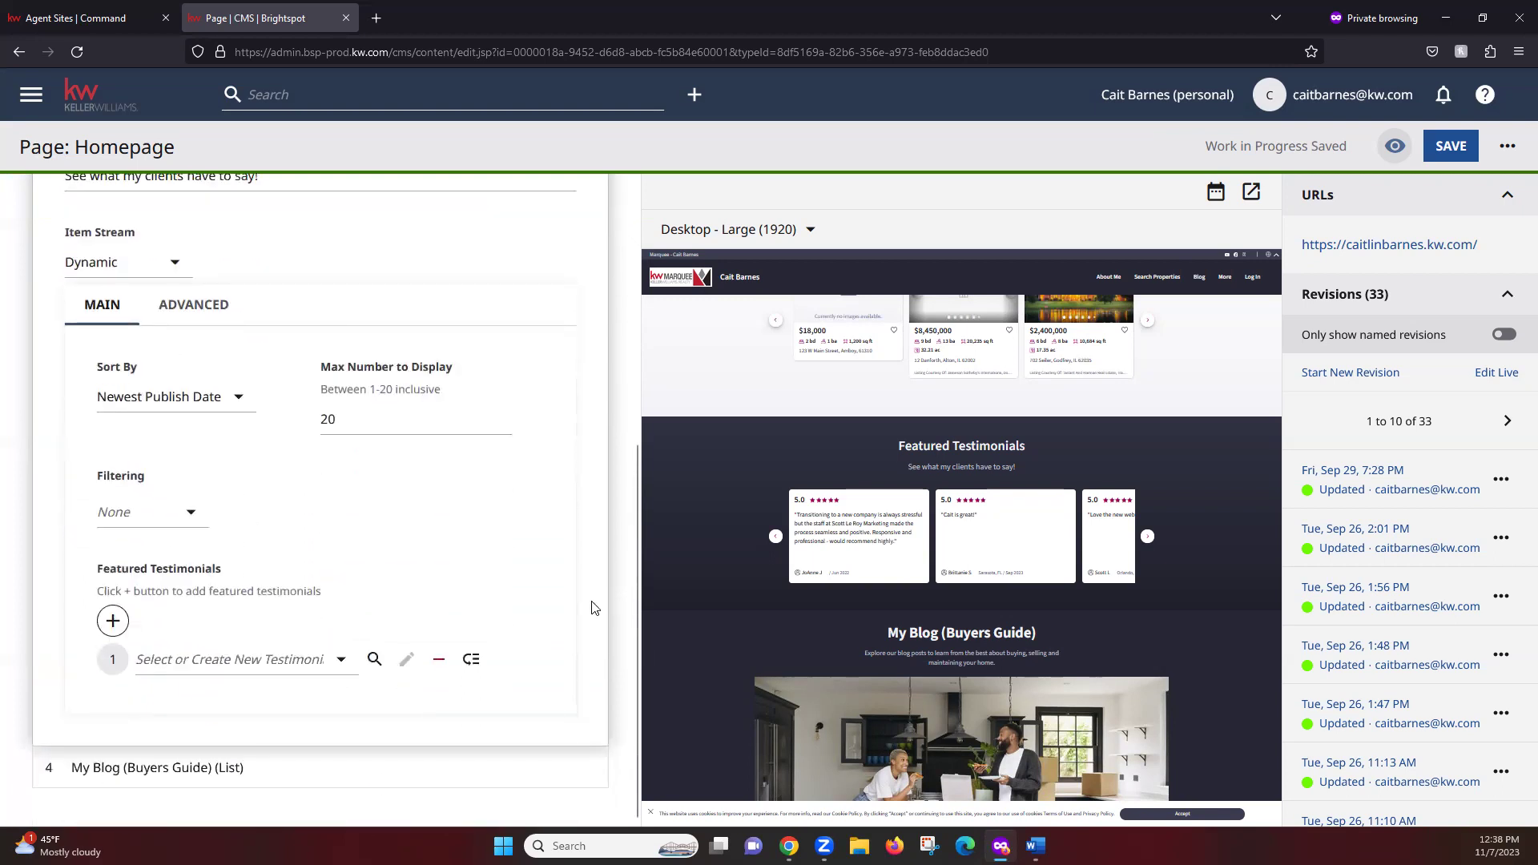
{"action": "scroll", "coordinate": [594, 607], "scroll_direction": "up", "scroll_amount": 4}
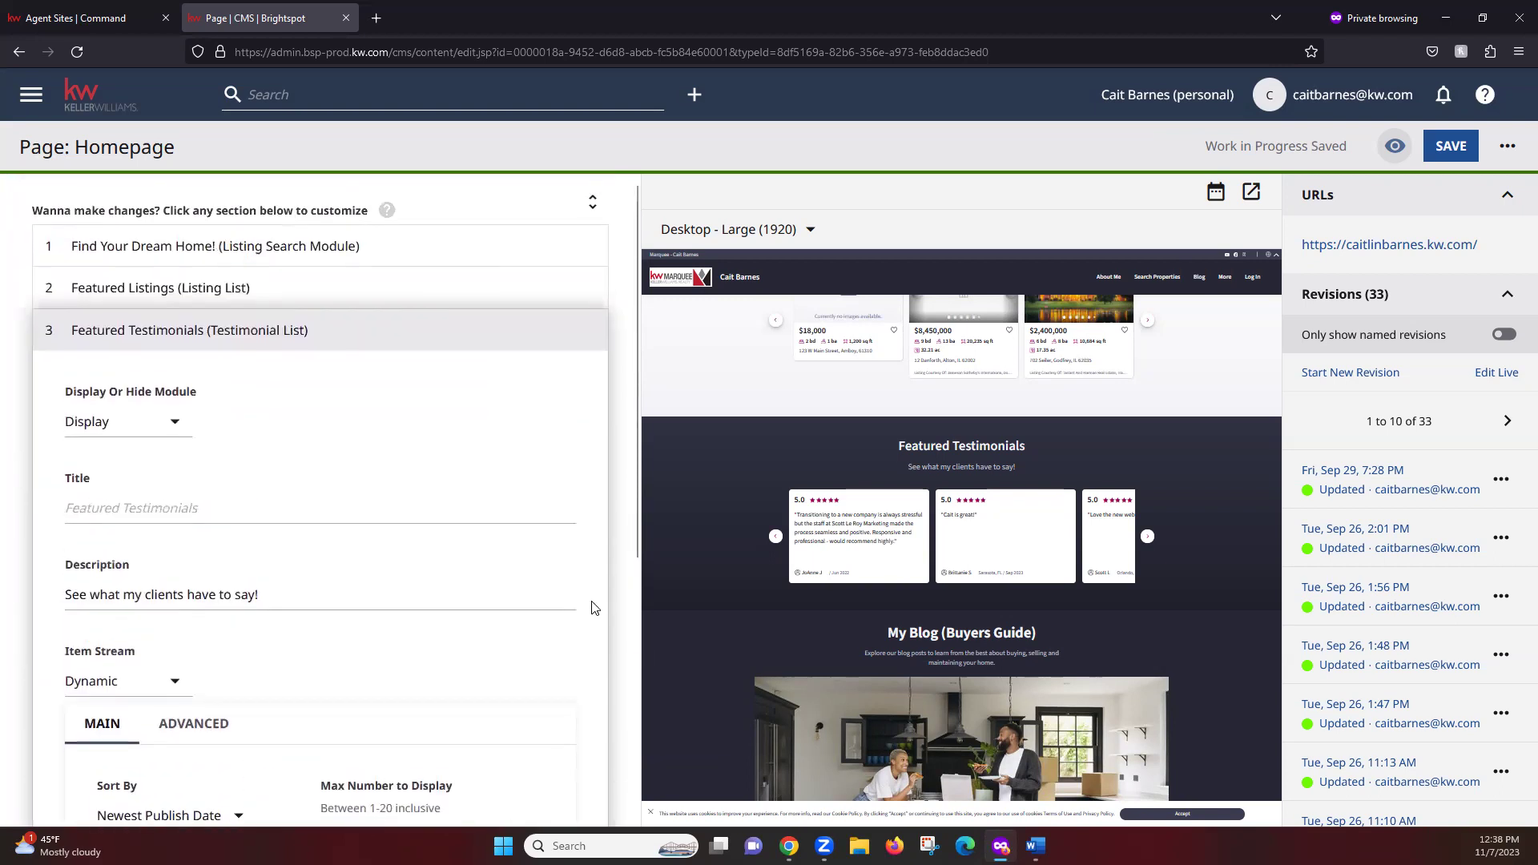
{"action": "scroll", "coordinate": [594, 607], "scroll_direction": "up", "scroll_amount": 2}
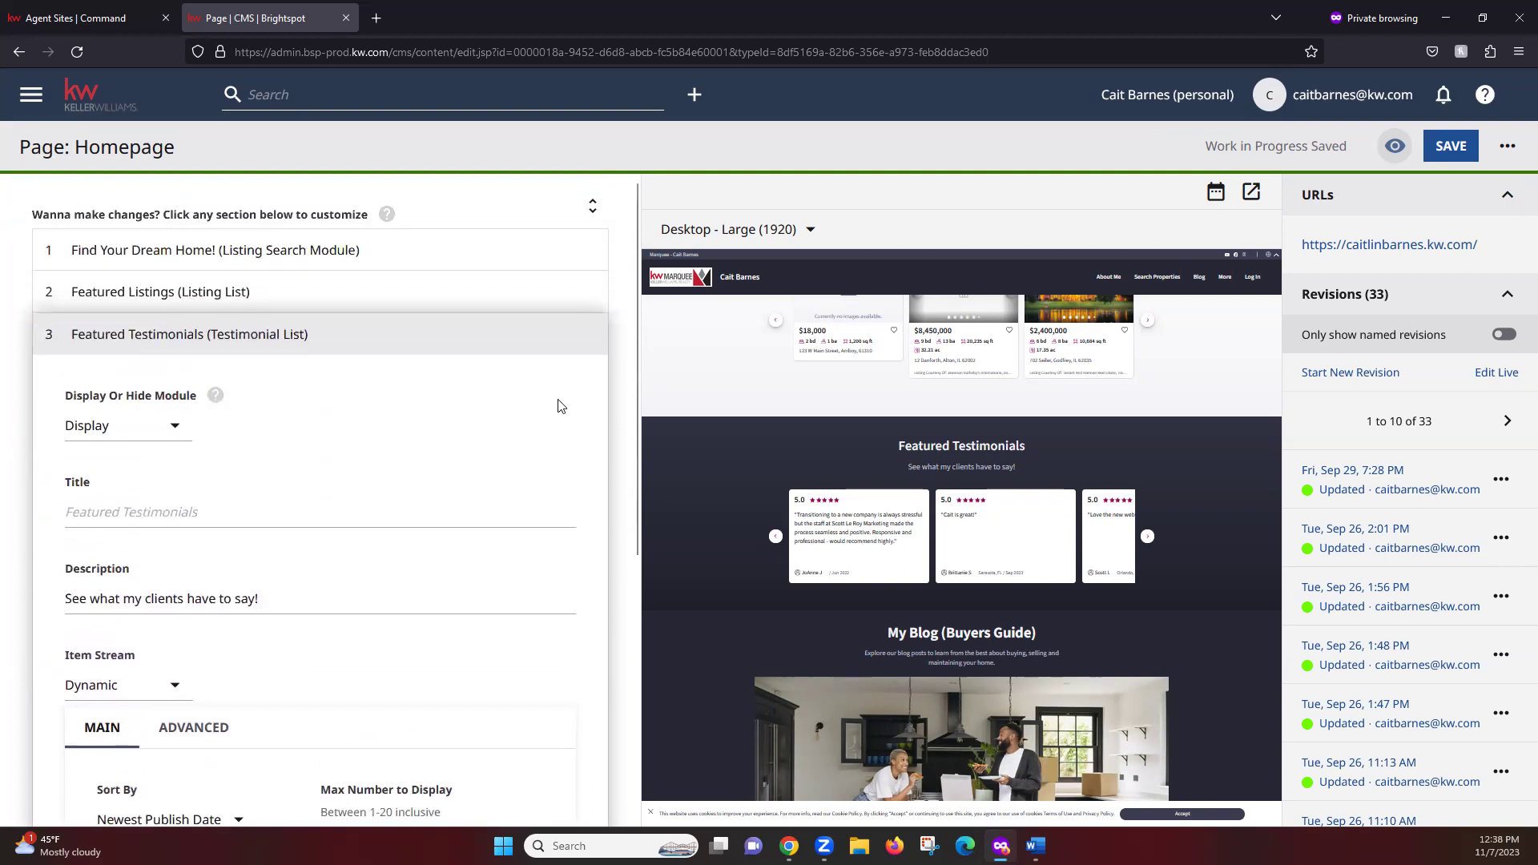
{"action": "left_click", "coordinate": [112, 102]}
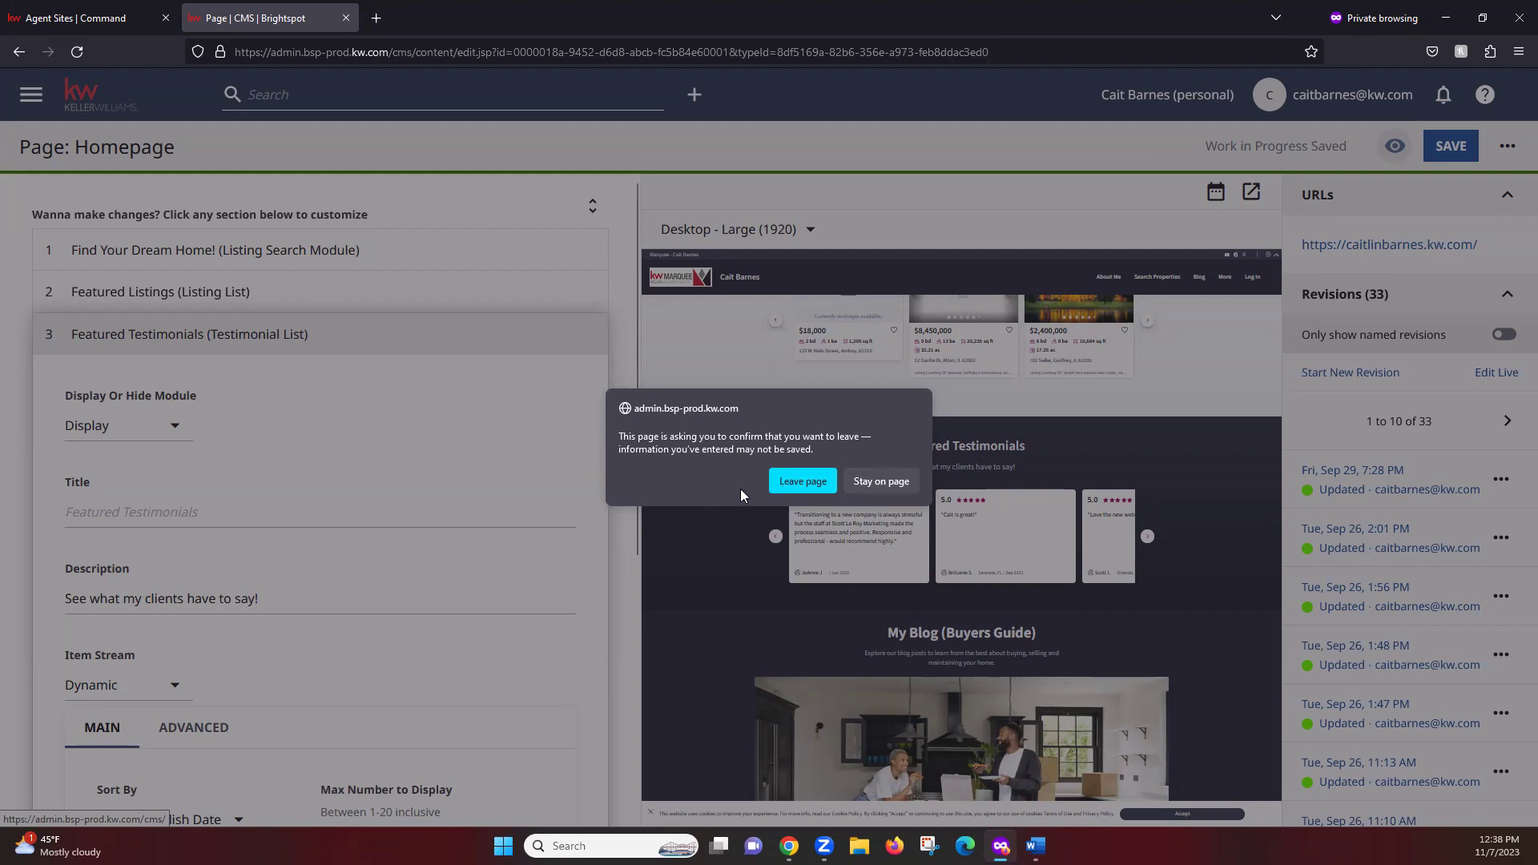
{"action": "left_click", "coordinate": [806, 485]}
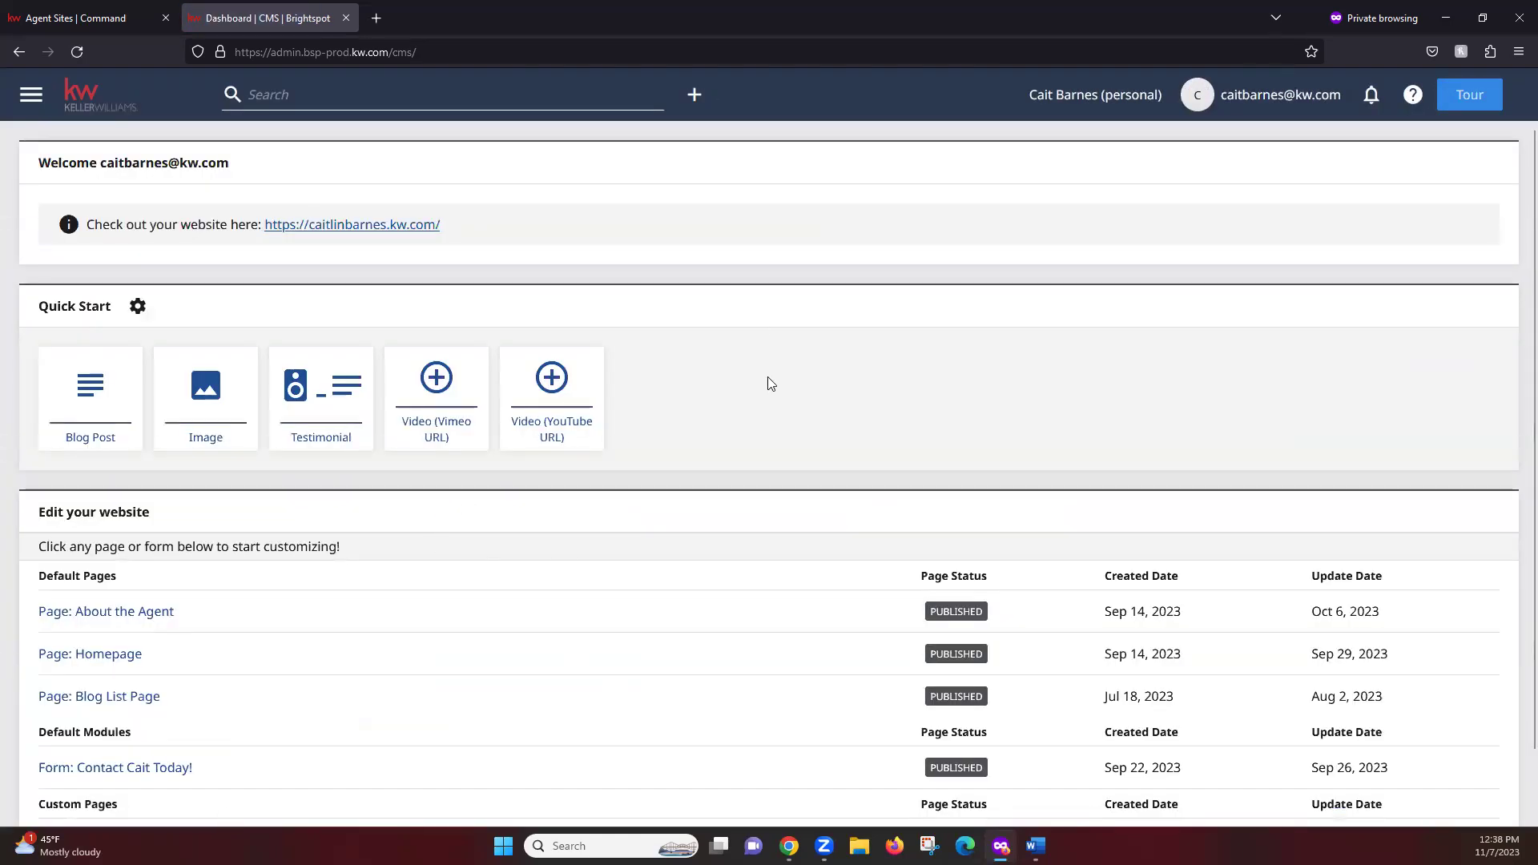
Reopen the Homepage editor and clear its restored Nov 07, 1:37 PM work-in-progress changes
{"action": "scroll", "coordinate": [770, 383], "scroll_direction": "down", "scroll_amount": 1}
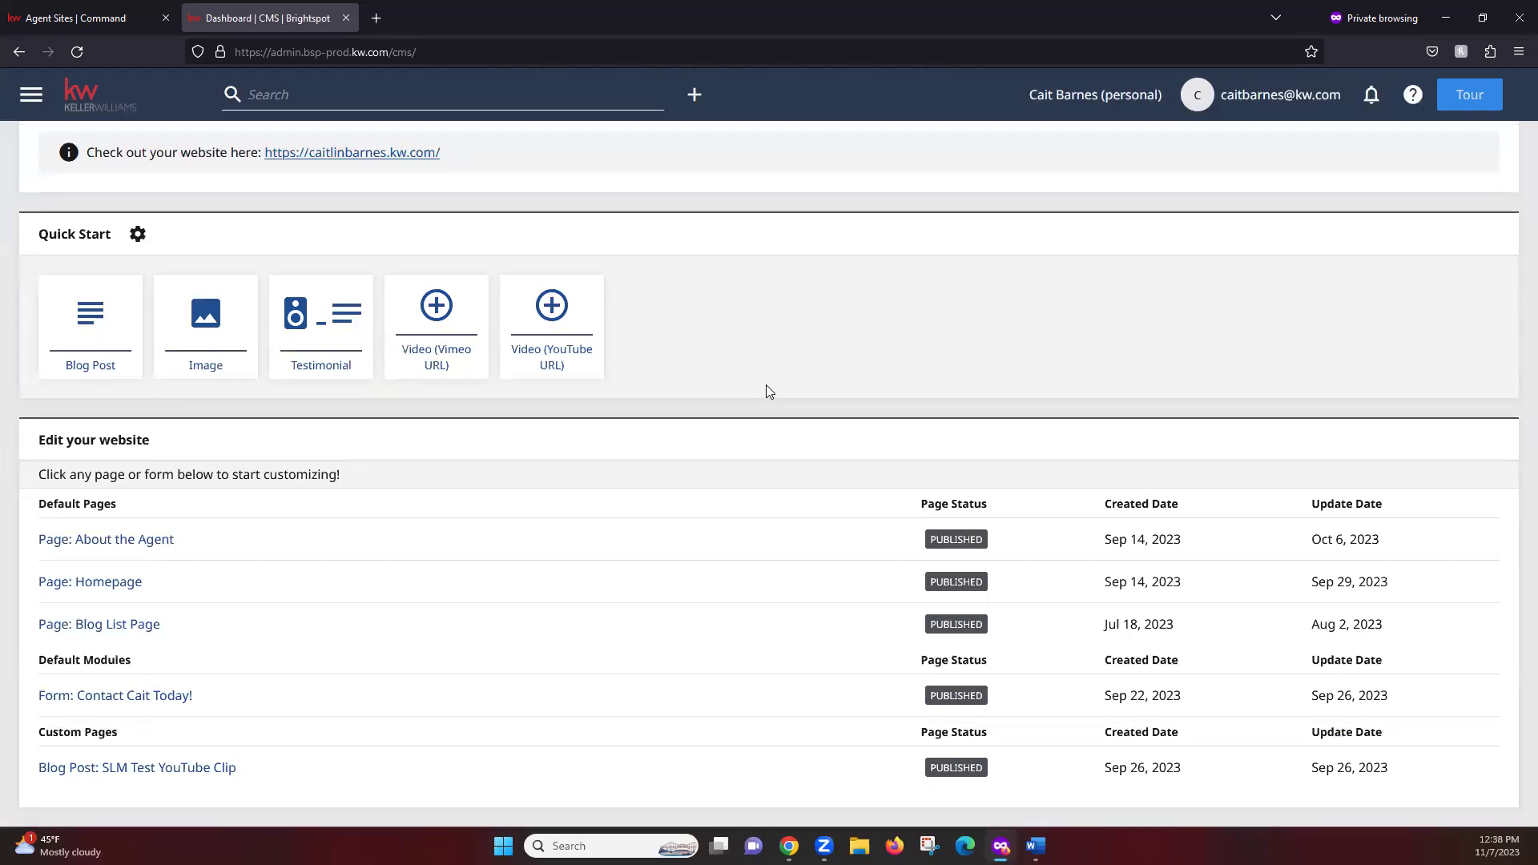
{"action": "left_click", "coordinate": [112, 582]}
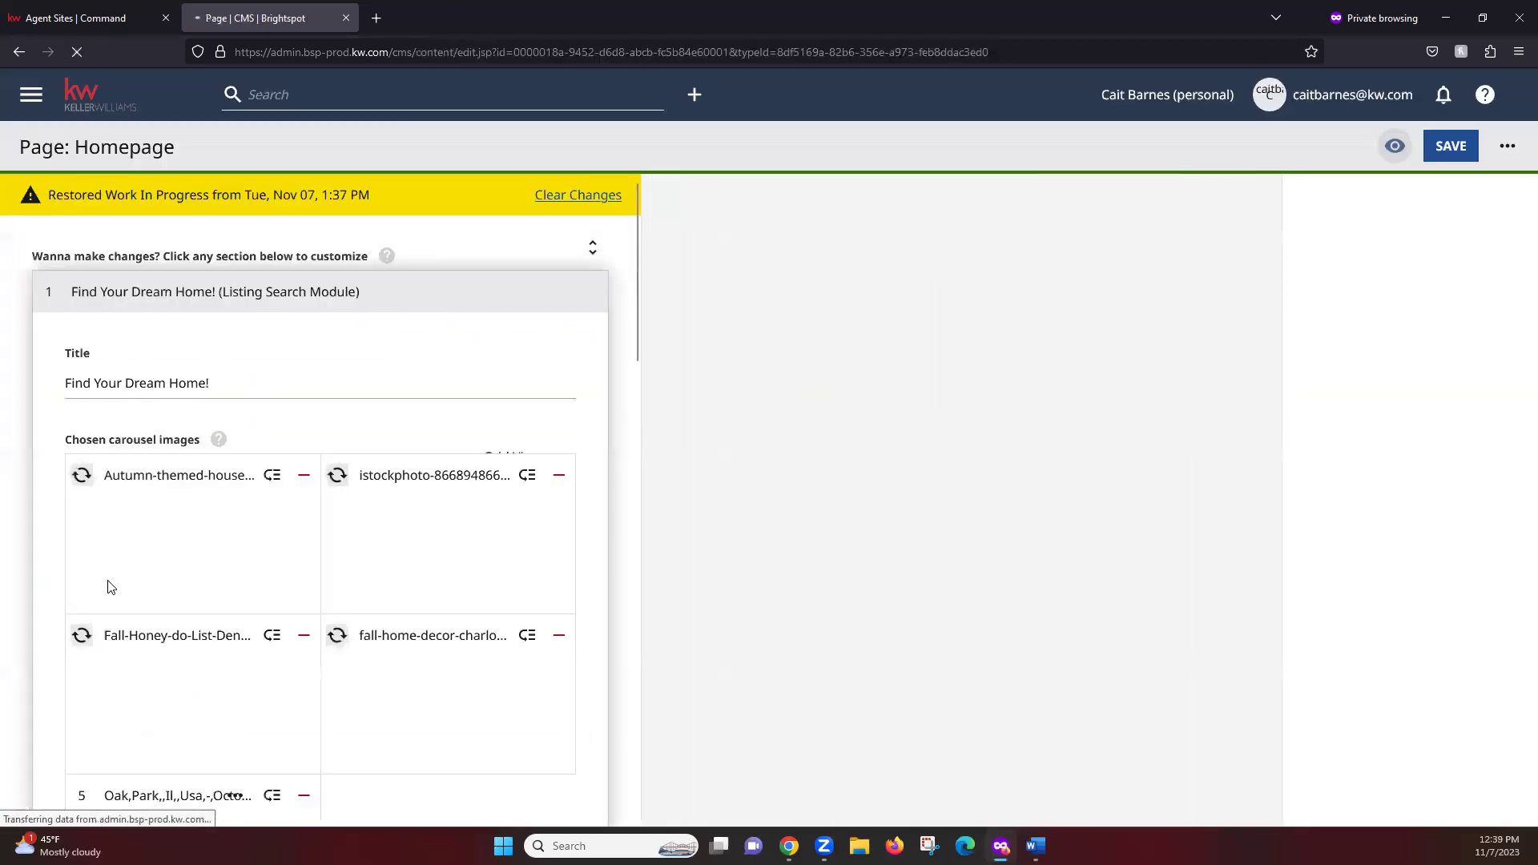
{"action": "left_click_drag", "start_coordinate": [7, 193], "coordinate": [402, 194]}
{"action": "left_click", "coordinate": [402, 194]}
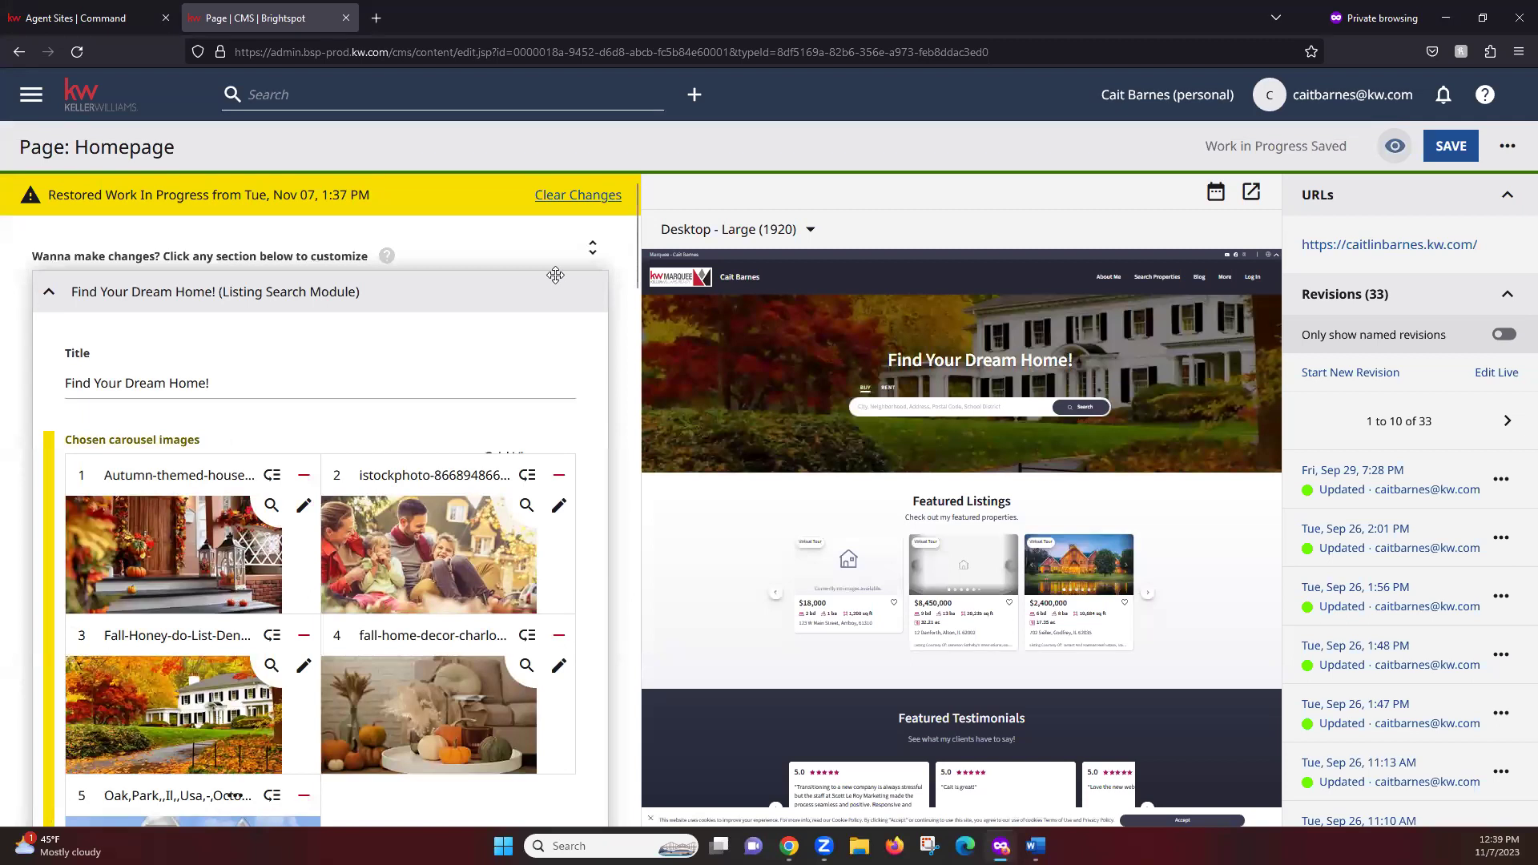
{"action": "left_click", "coordinate": [601, 197]}
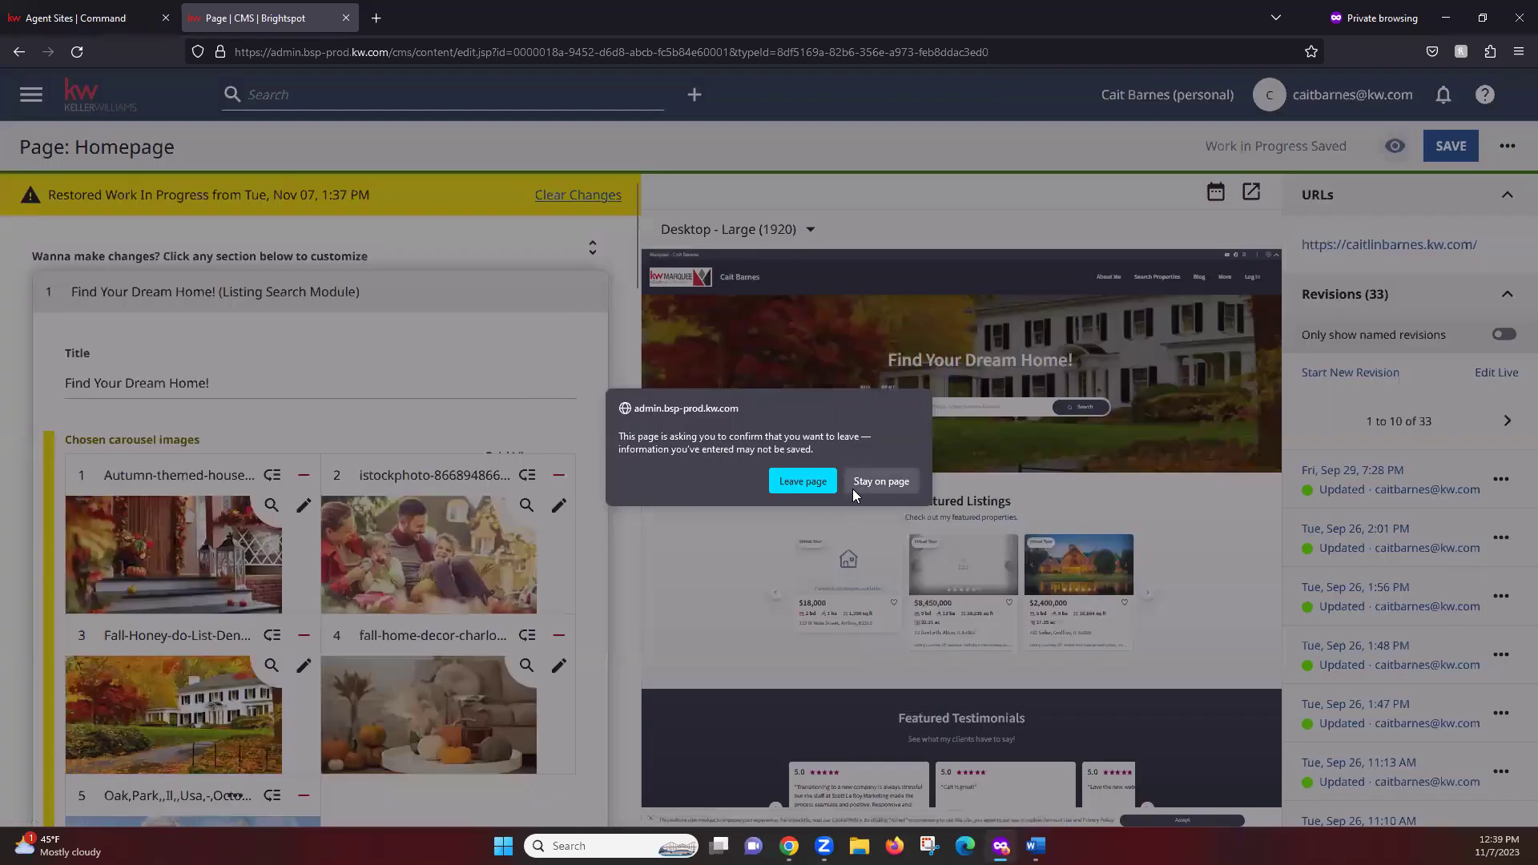
{"action": "left_click", "coordinate": [803, 480]}
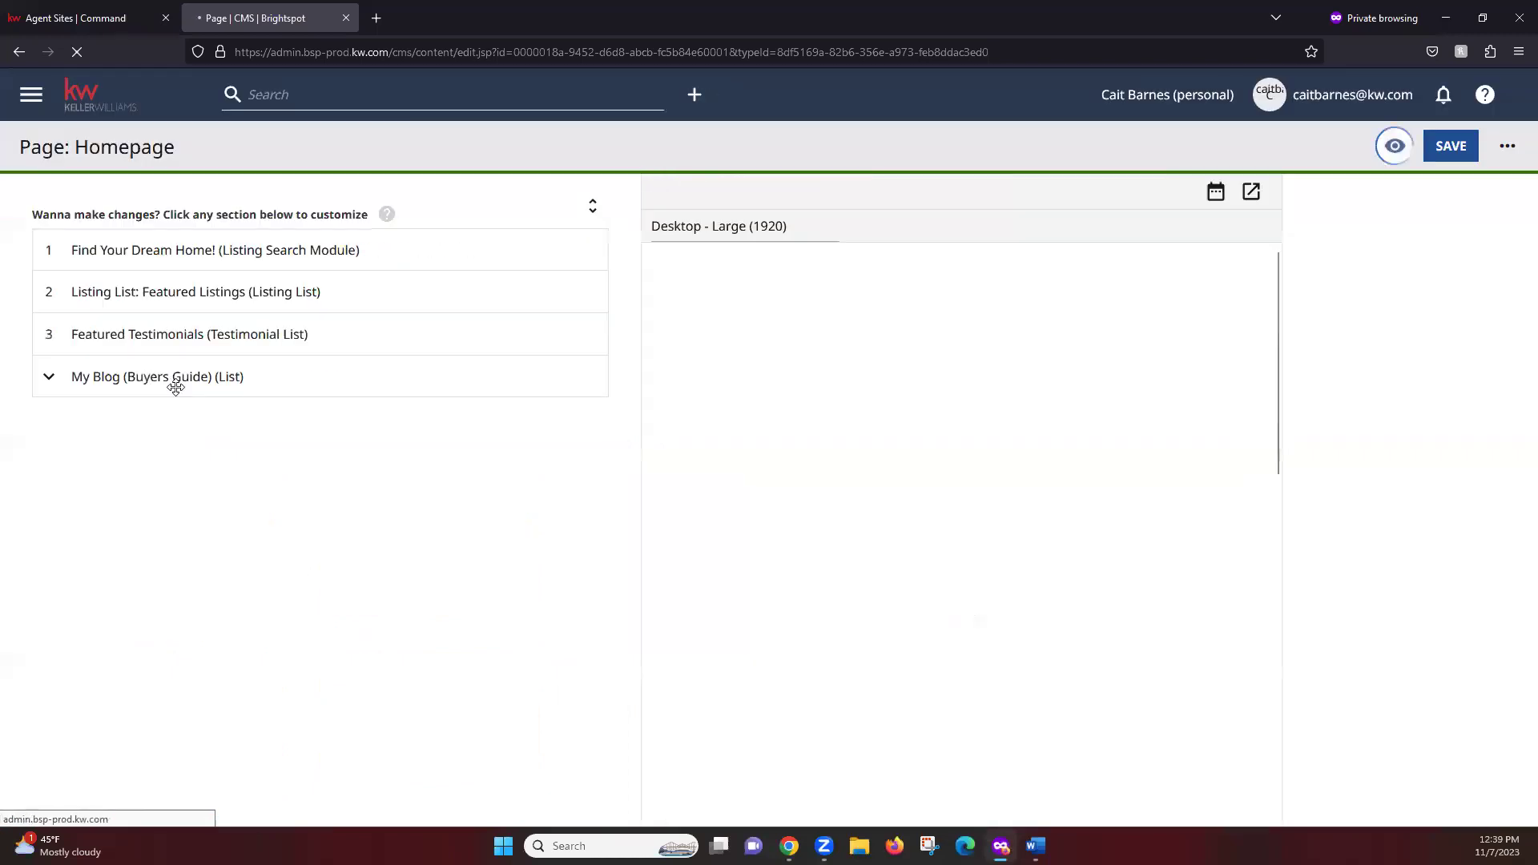
Dismiss the stray context menu and return from the Homepage editor to the dashboard
{"action": "right_click", "coordinate": [177, 390]}
{"action": "left_click", "coordinate": [69, 490]}
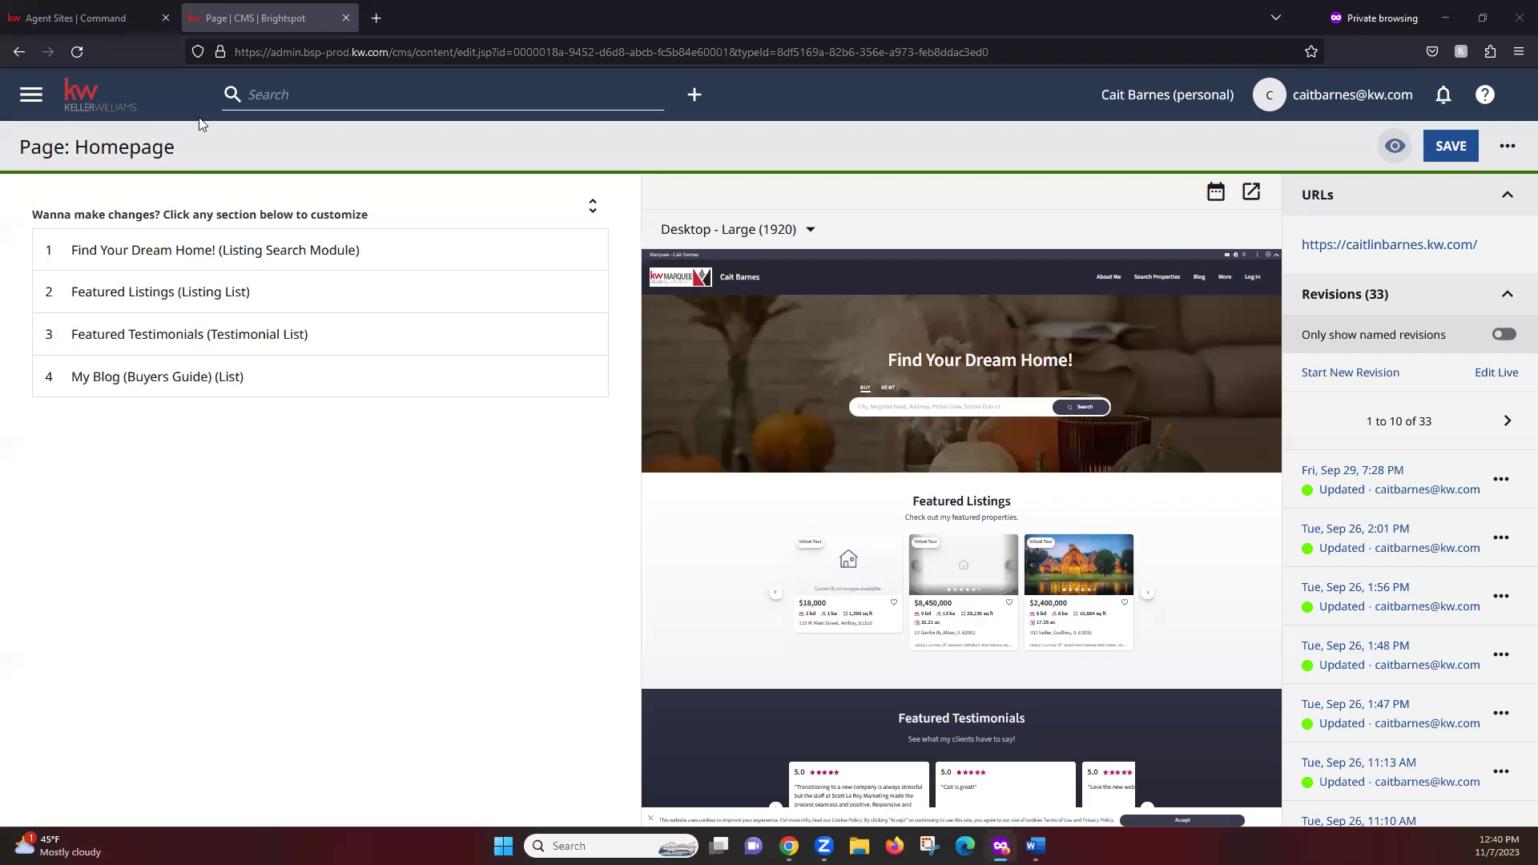
{"action": "left_click", "coordinate": [109, 104]}
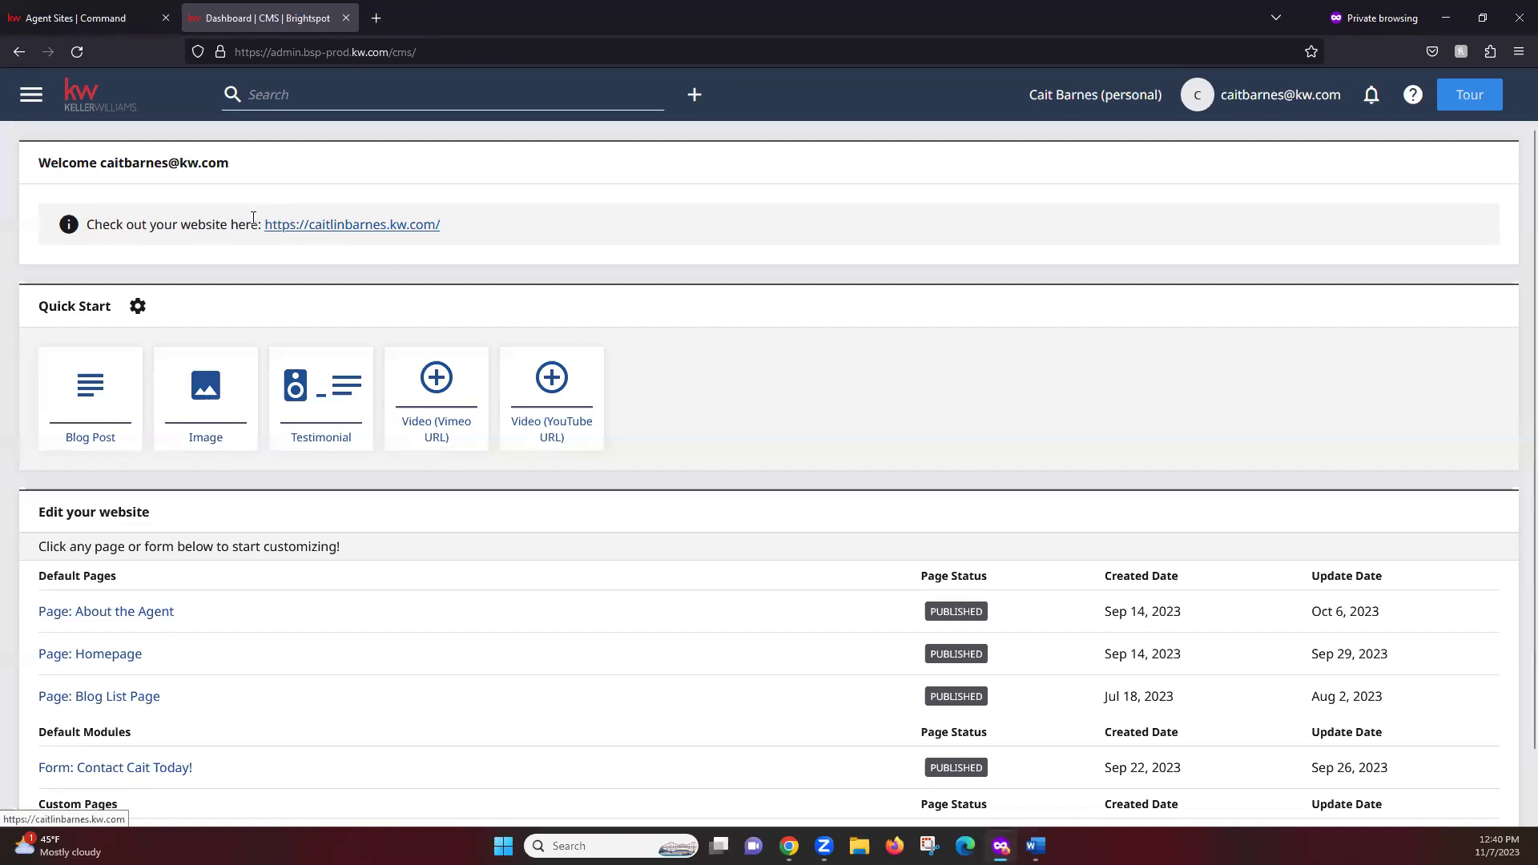
Open the agent's live website from the Dashboard's 'Check out your website here' banner
{"action": "left_click", "coordinate": [378, 234]}
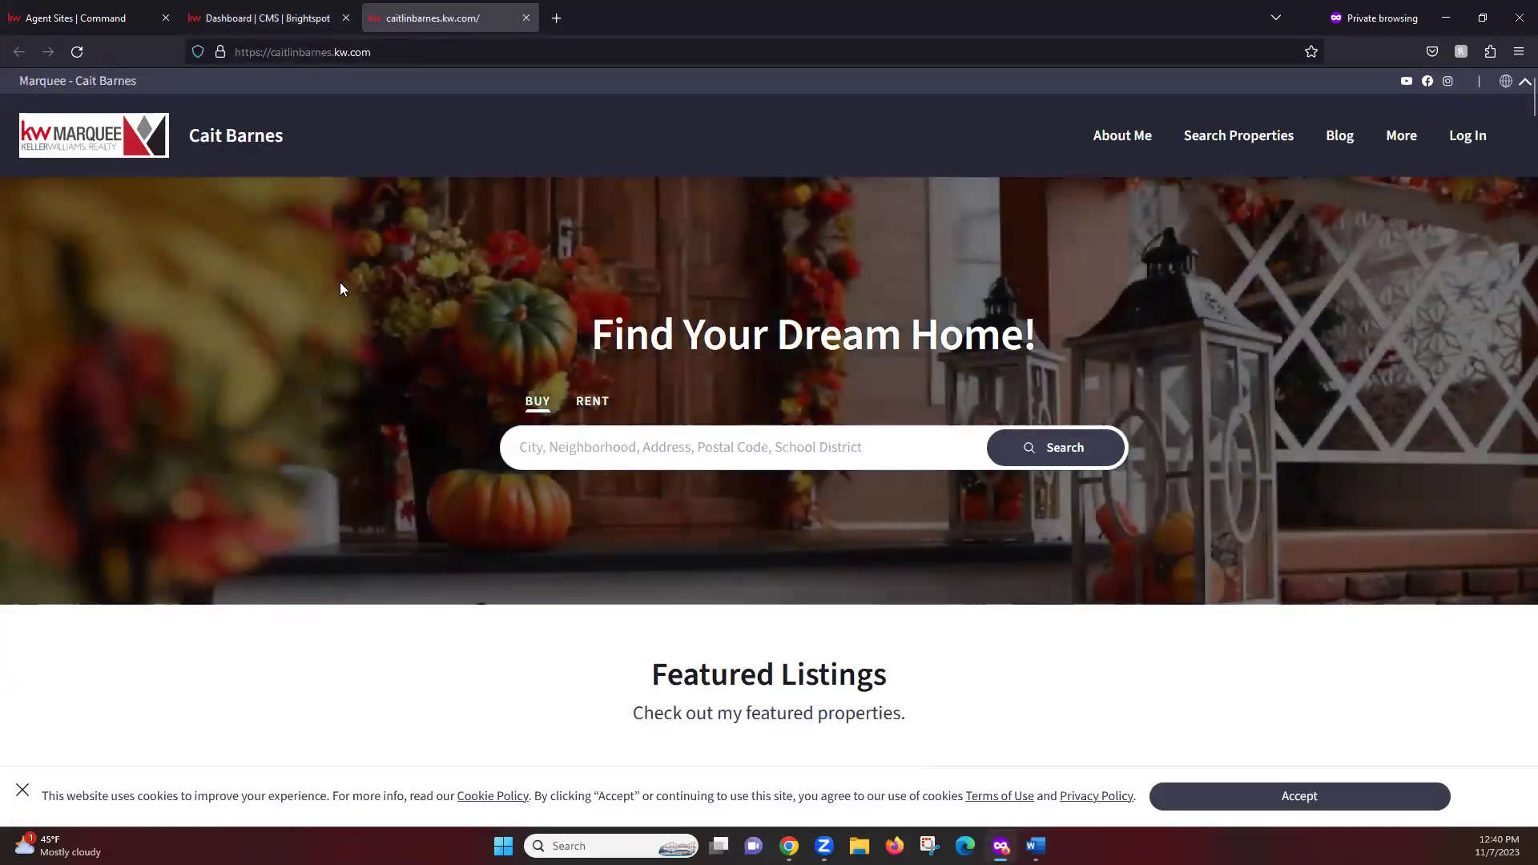
Accept the cookie notice and browse the Featured Listings carousel to the $1,160,000 listing
{"action": "left_click", "coordinate": [1308, 797]}
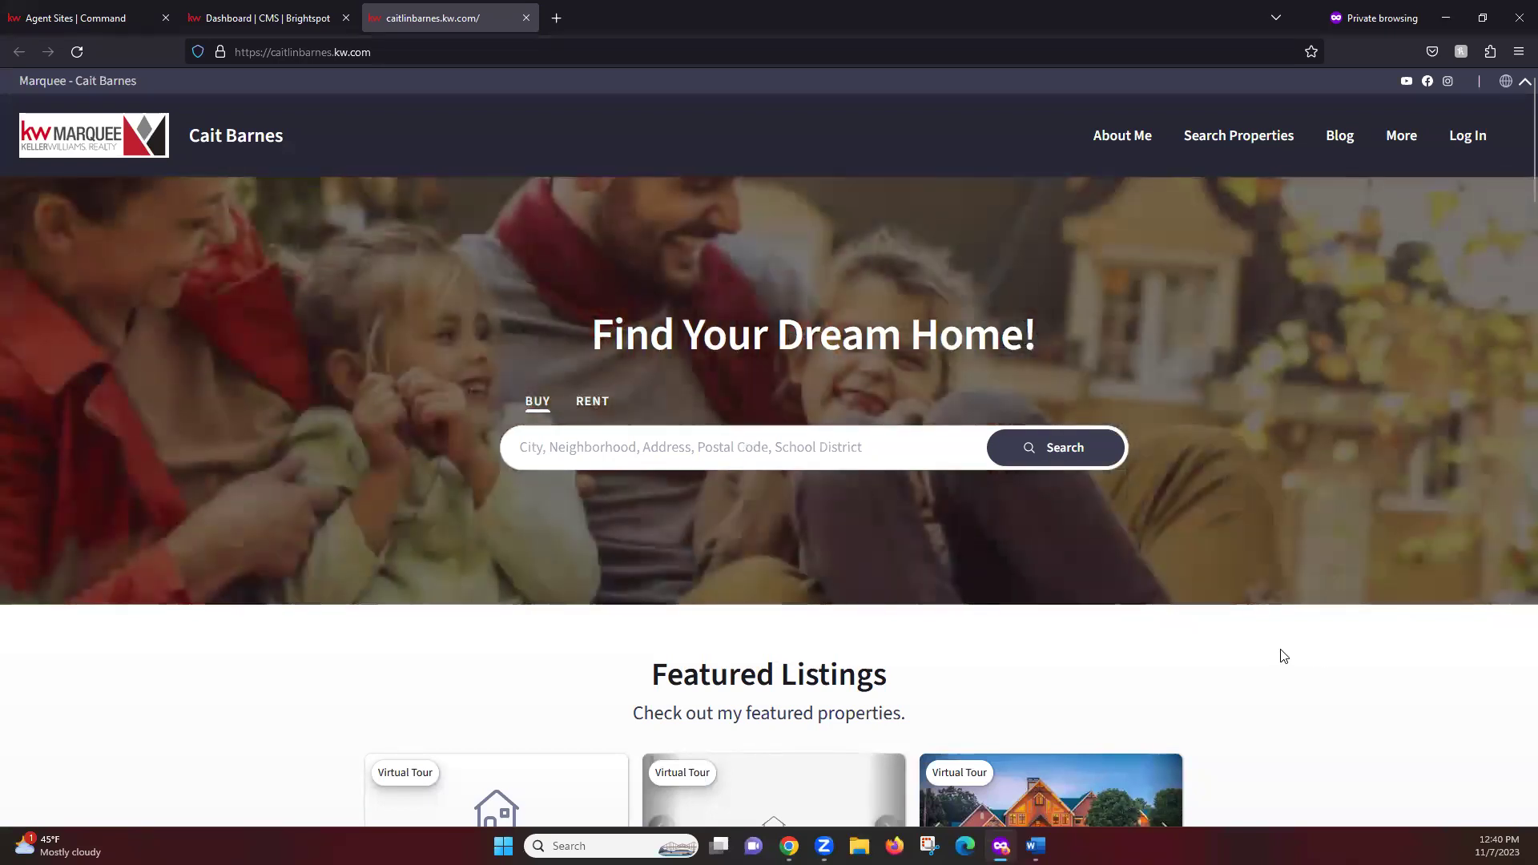
{"action": "scroll", "coordinate": [1273, 659], "scroll_direction": "down", "scroll_amount": 2}
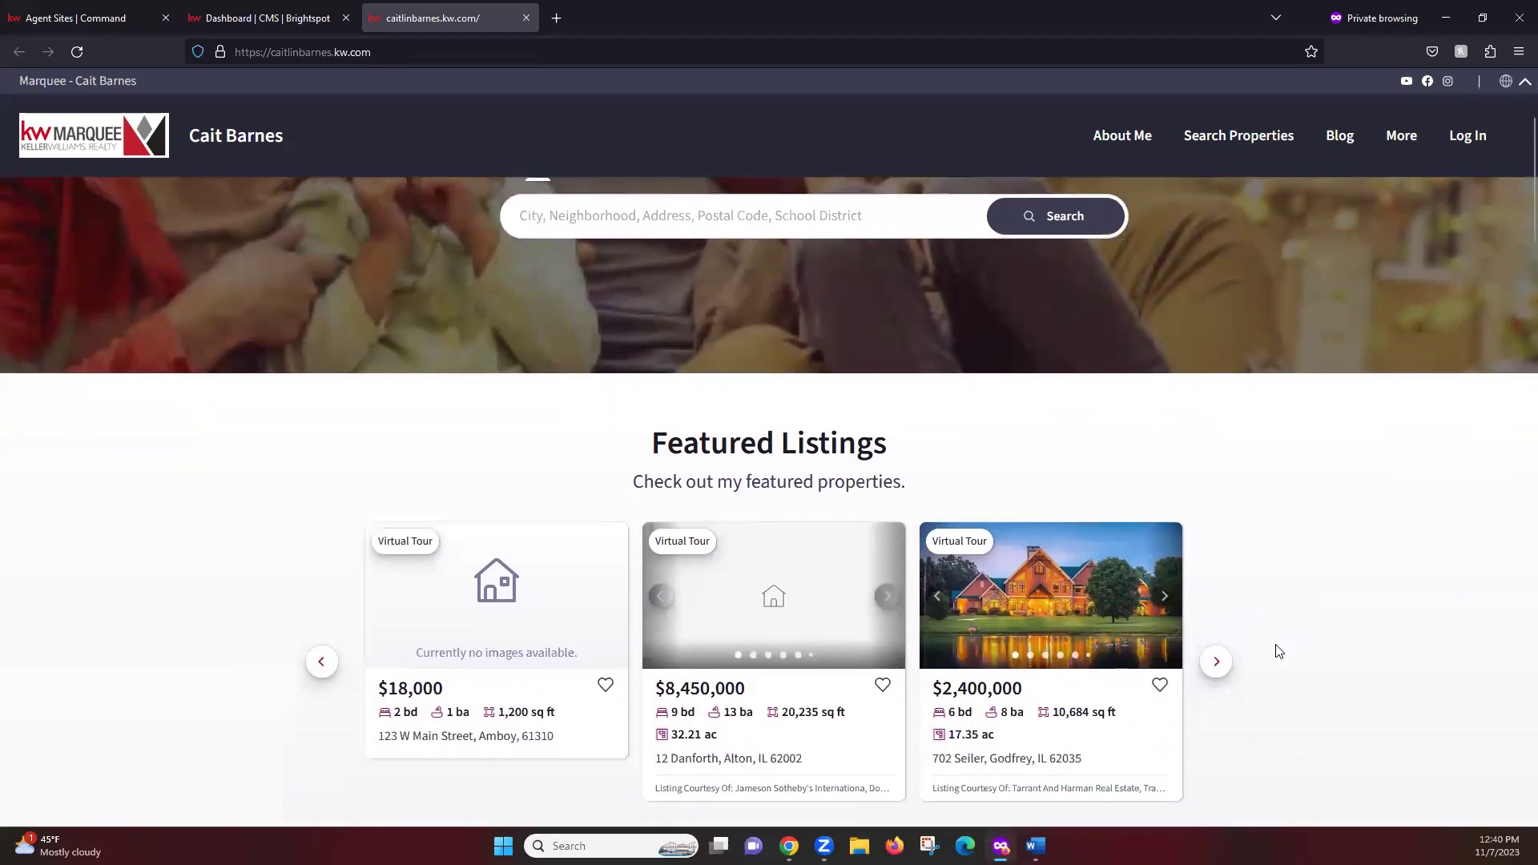
{"action": "scroll", "coordinate": [1273, 652], "scroll_direction": "down", "scroll_amount": 1}
{"action": "left_click", "coordinate": [1217, 649]}
{"action": "left_click_drag", "start_coordinate": [913, 765], "coordinate": [291, 772]}
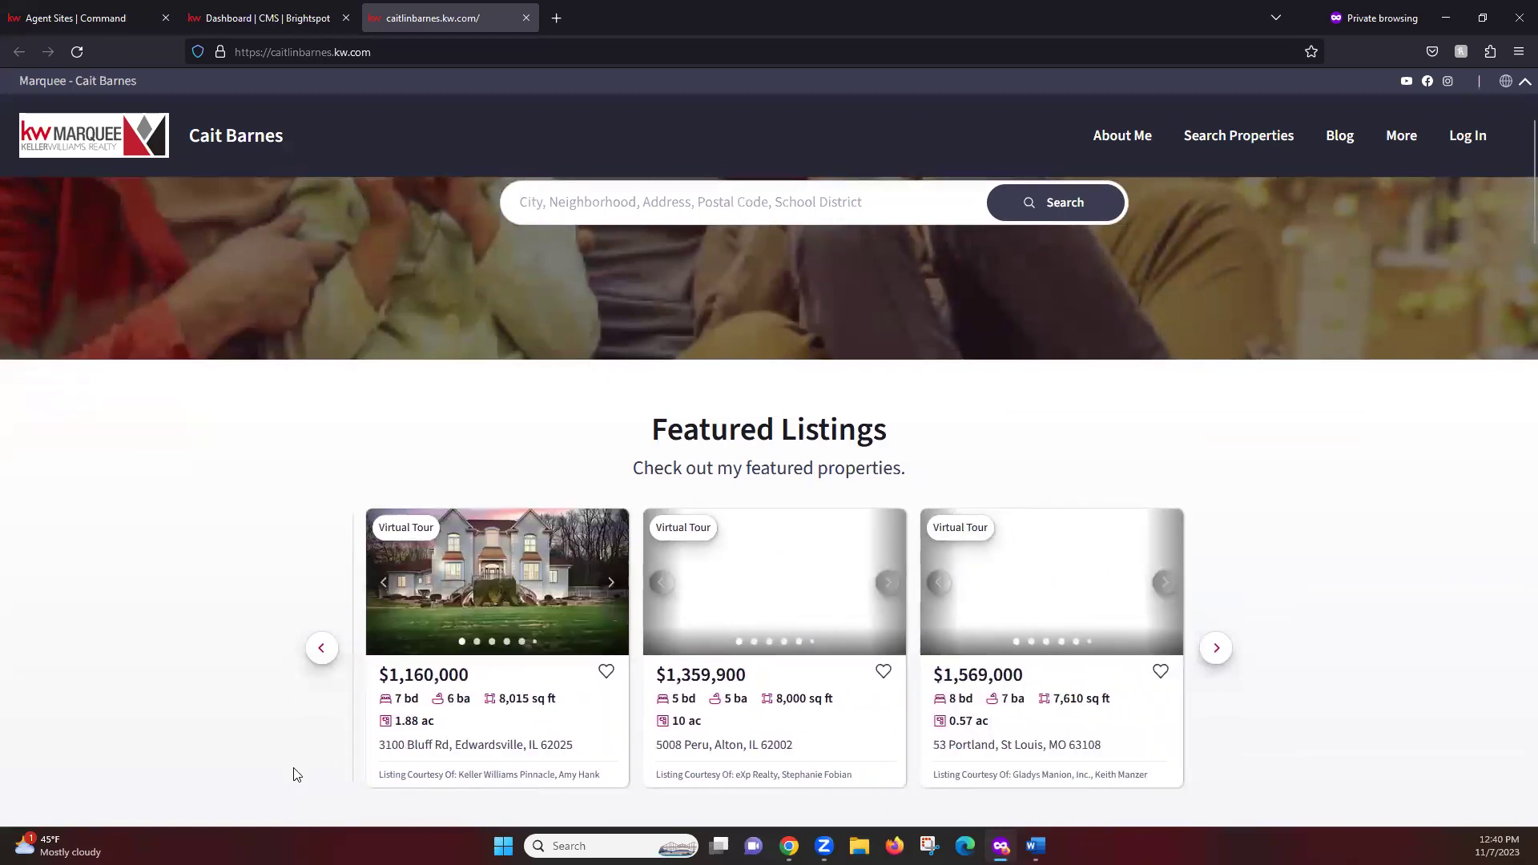
{"action": "left_click", "coordinate": [543, 721]}
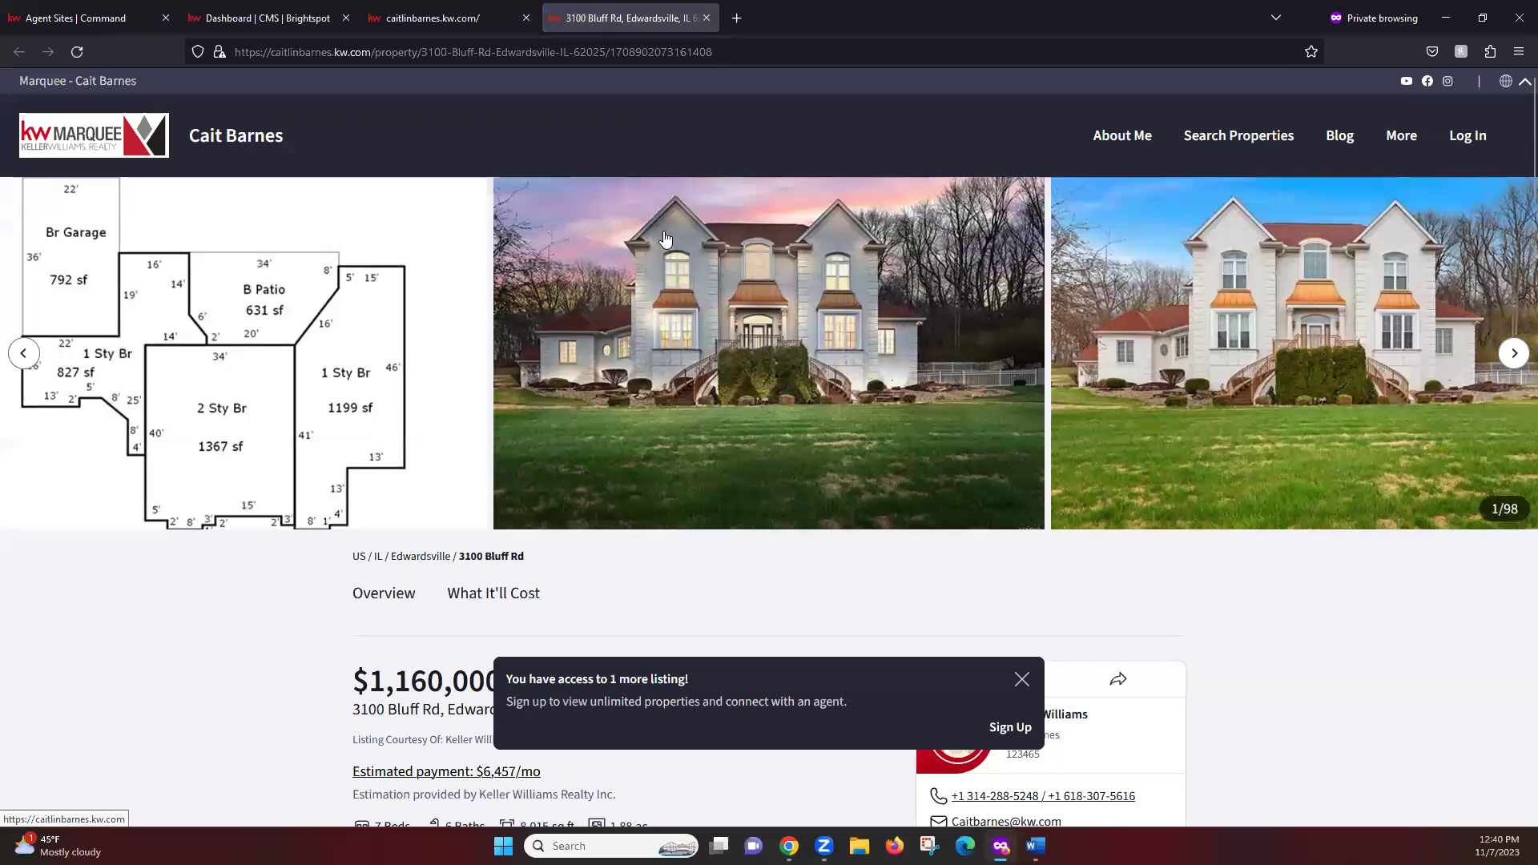
{"action": "left_click", "coordinate": [232, 137]}
Open the $1,160,000 Edwardsville listing, dismiss the notice, and advance the gallery to photo 2
{"action": "left_click", "coordinate": [613, 449]}
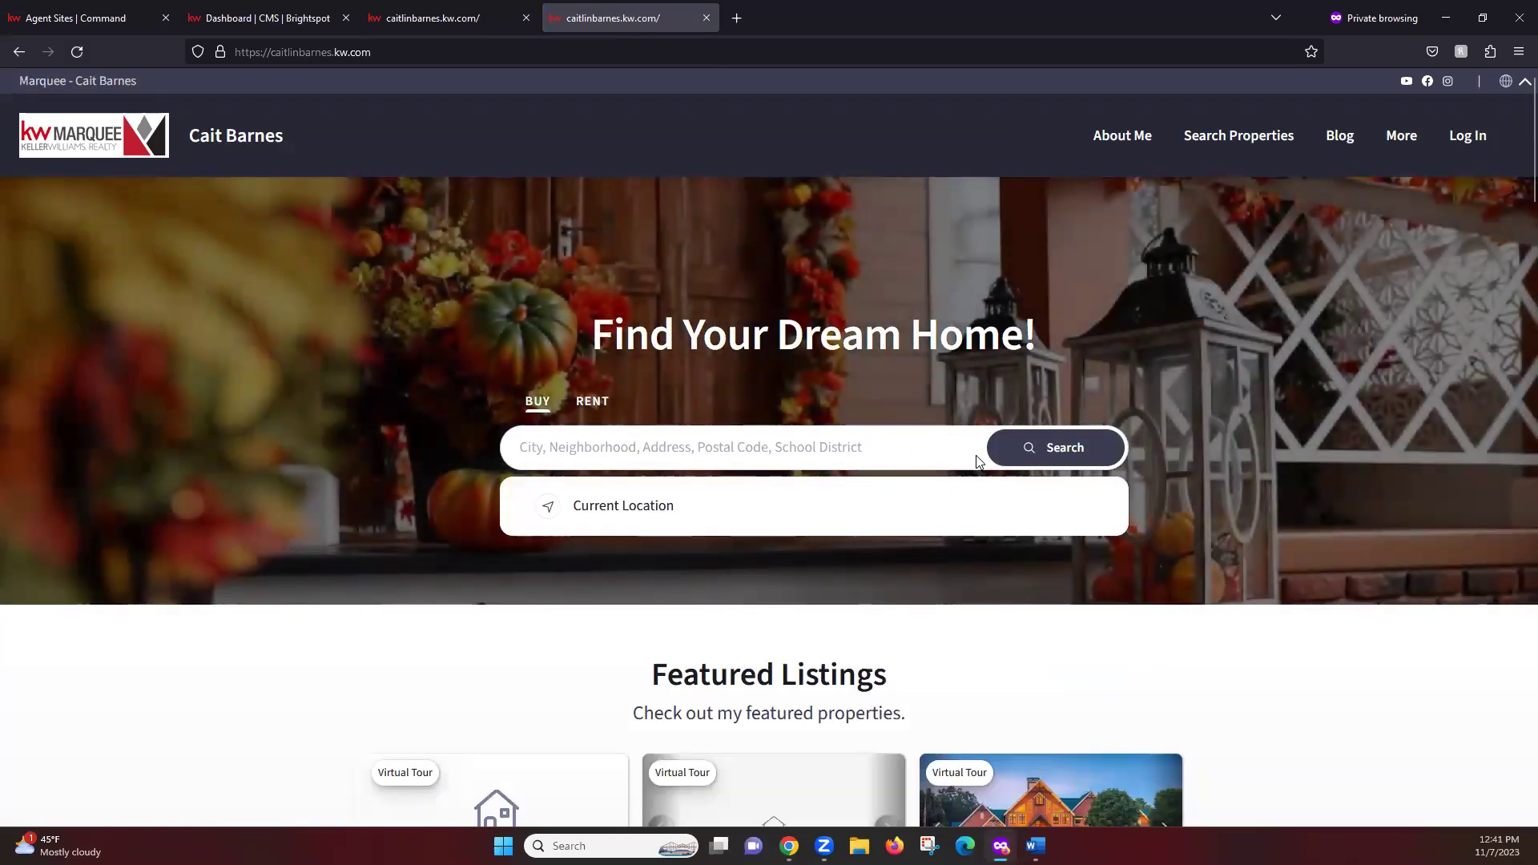
{"action": "scroll", "coordinate": [1251, 712], "scroll_direction": "down", "scroll_amount": 5}
{"action": "left_click", "coordinate": [1215, 486]}
{"action": "left_click", "coordinate": [600, 531]}
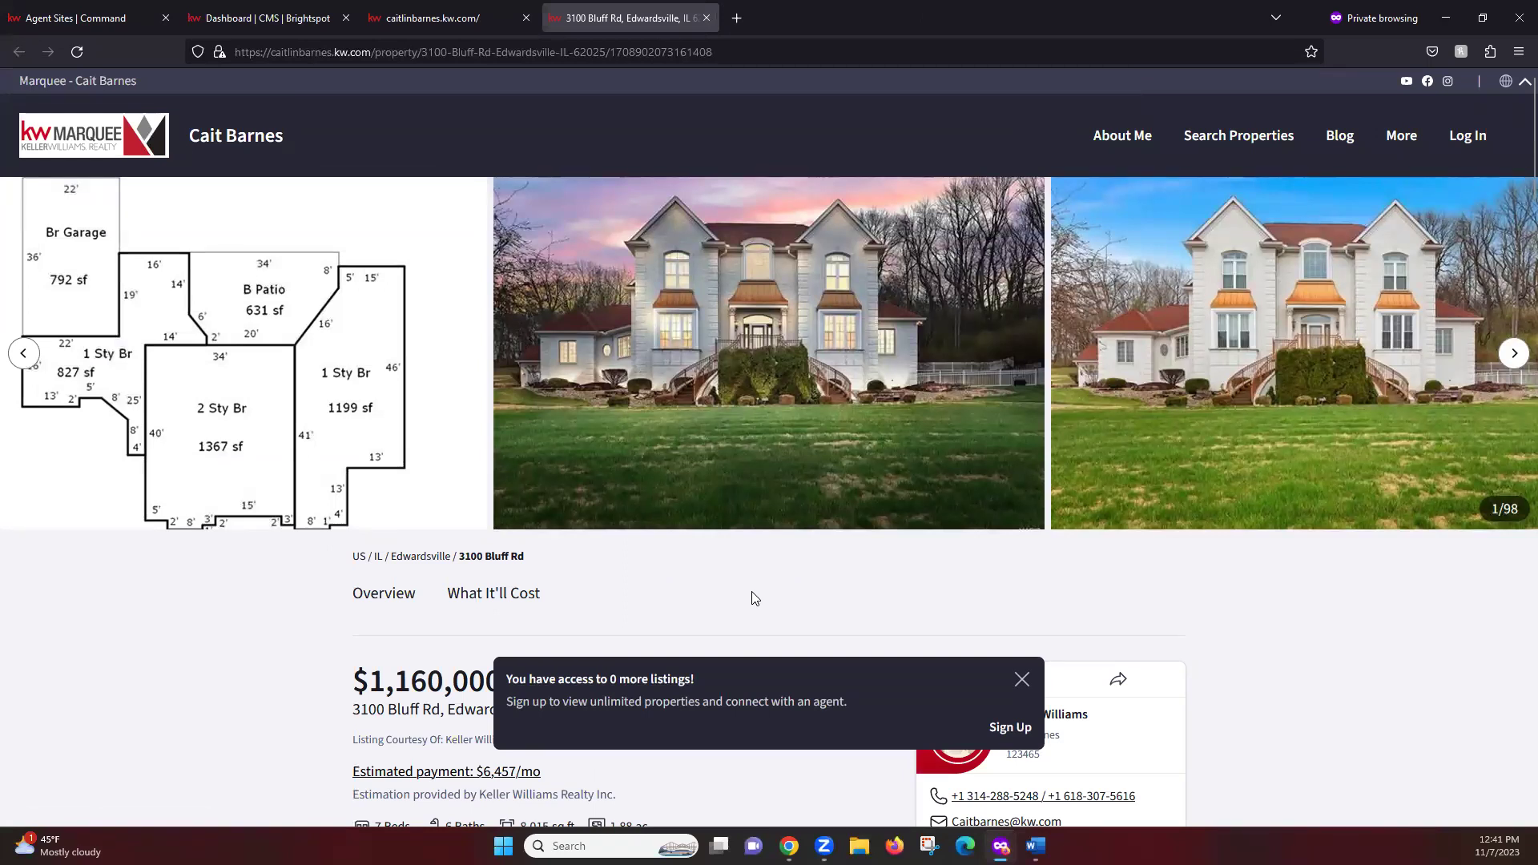
{"action": "left_click", "coordinate": [1024, 679]}
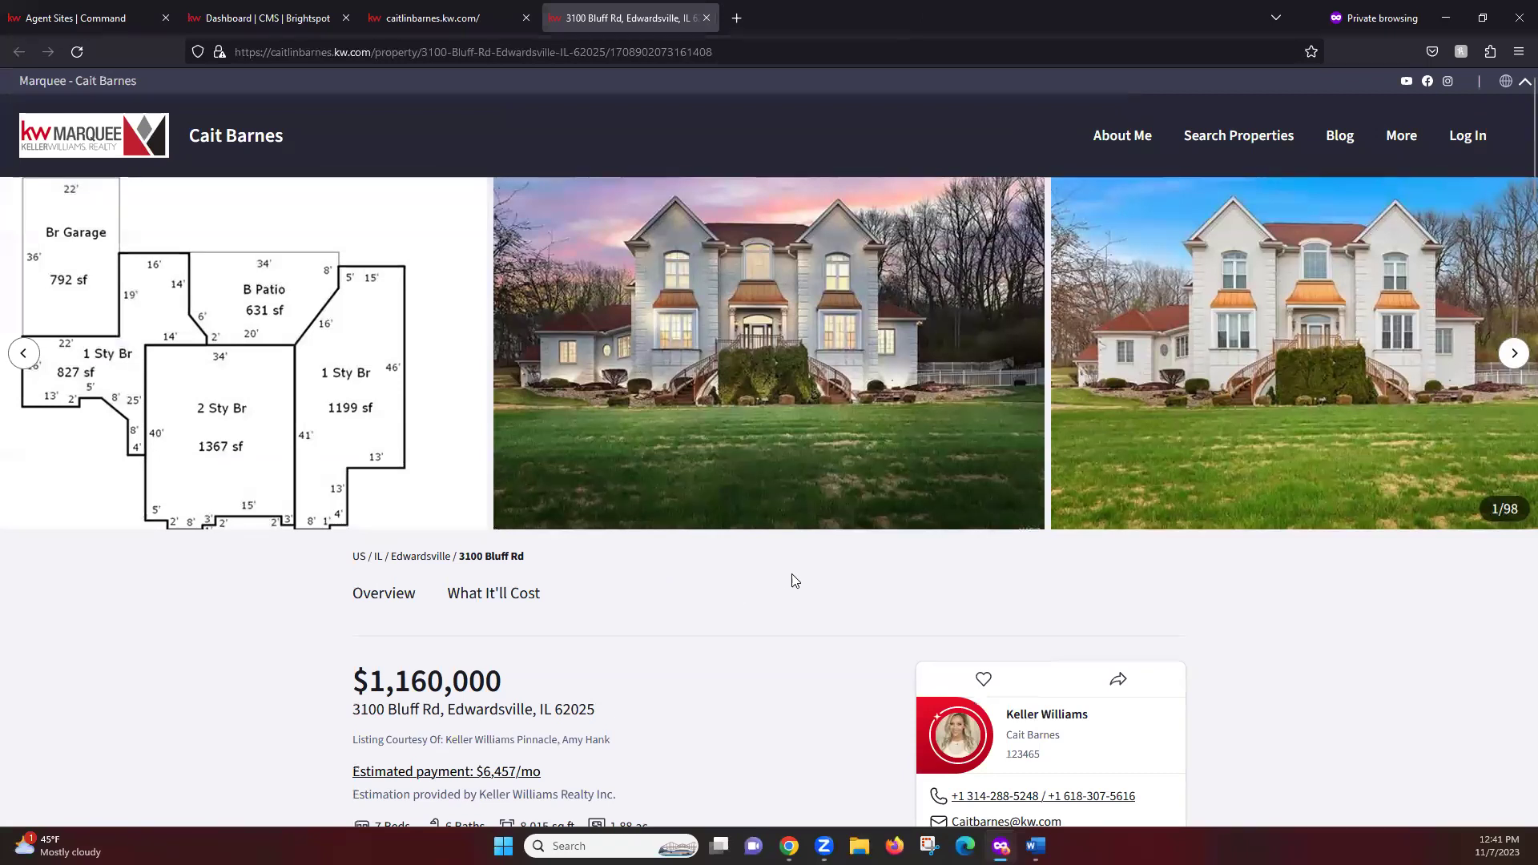
{"action": "left_click", "coordinate": [1514, 355]}
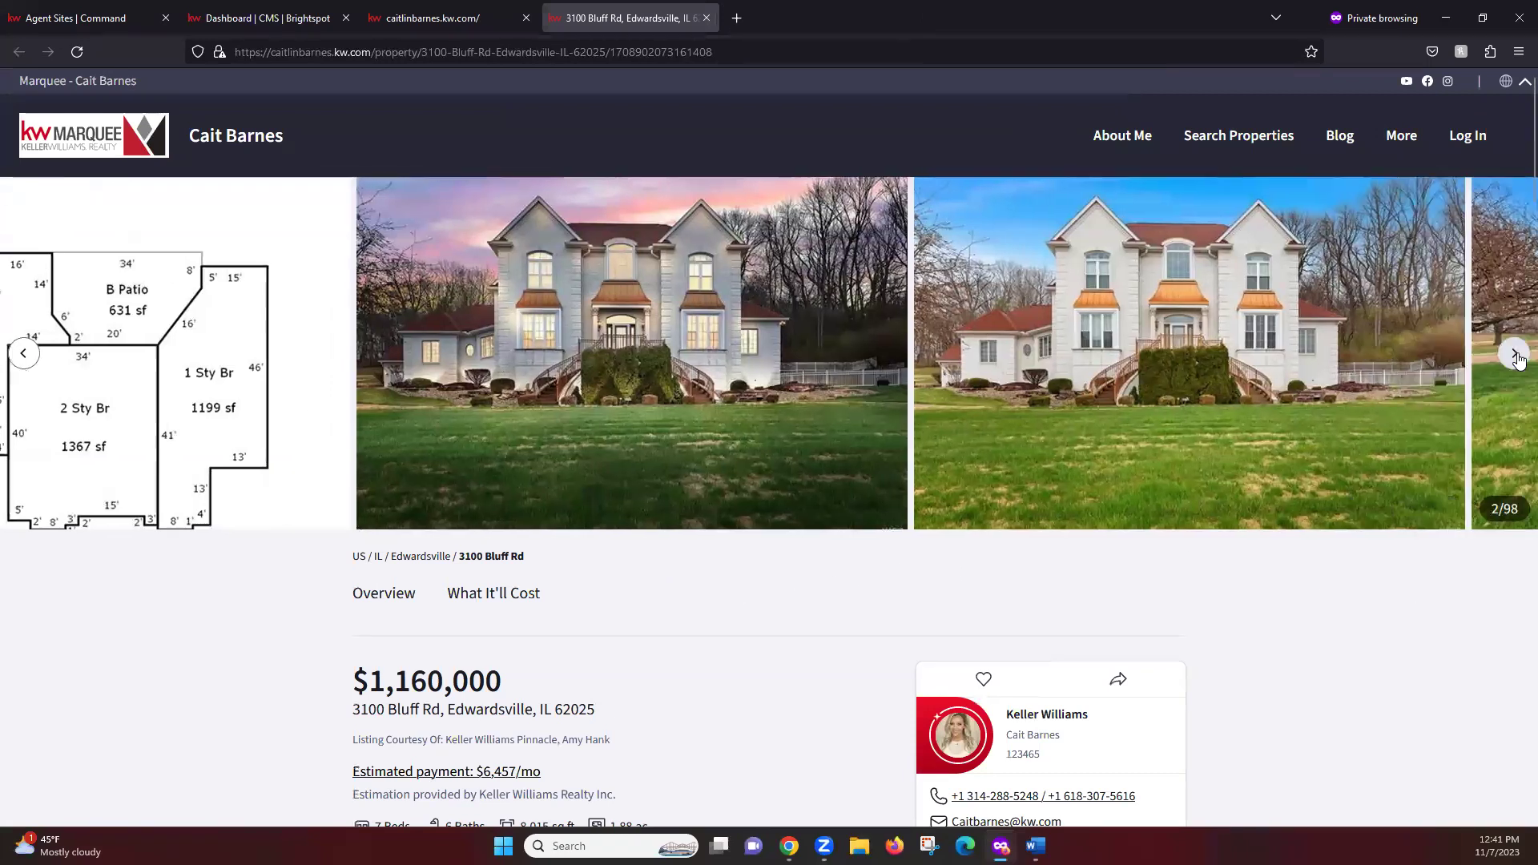
Scroll through the 7-bed, 6-bath listing details and select the page's web address
{"action": "scroll", "coordinate": [1361, 605], "scroll_direction": "down", "scroll_amount": 1}
{"action": "scroll", "coordinate": [1370, 608], "scroll_direction": "down", "scroll_amount": 7}
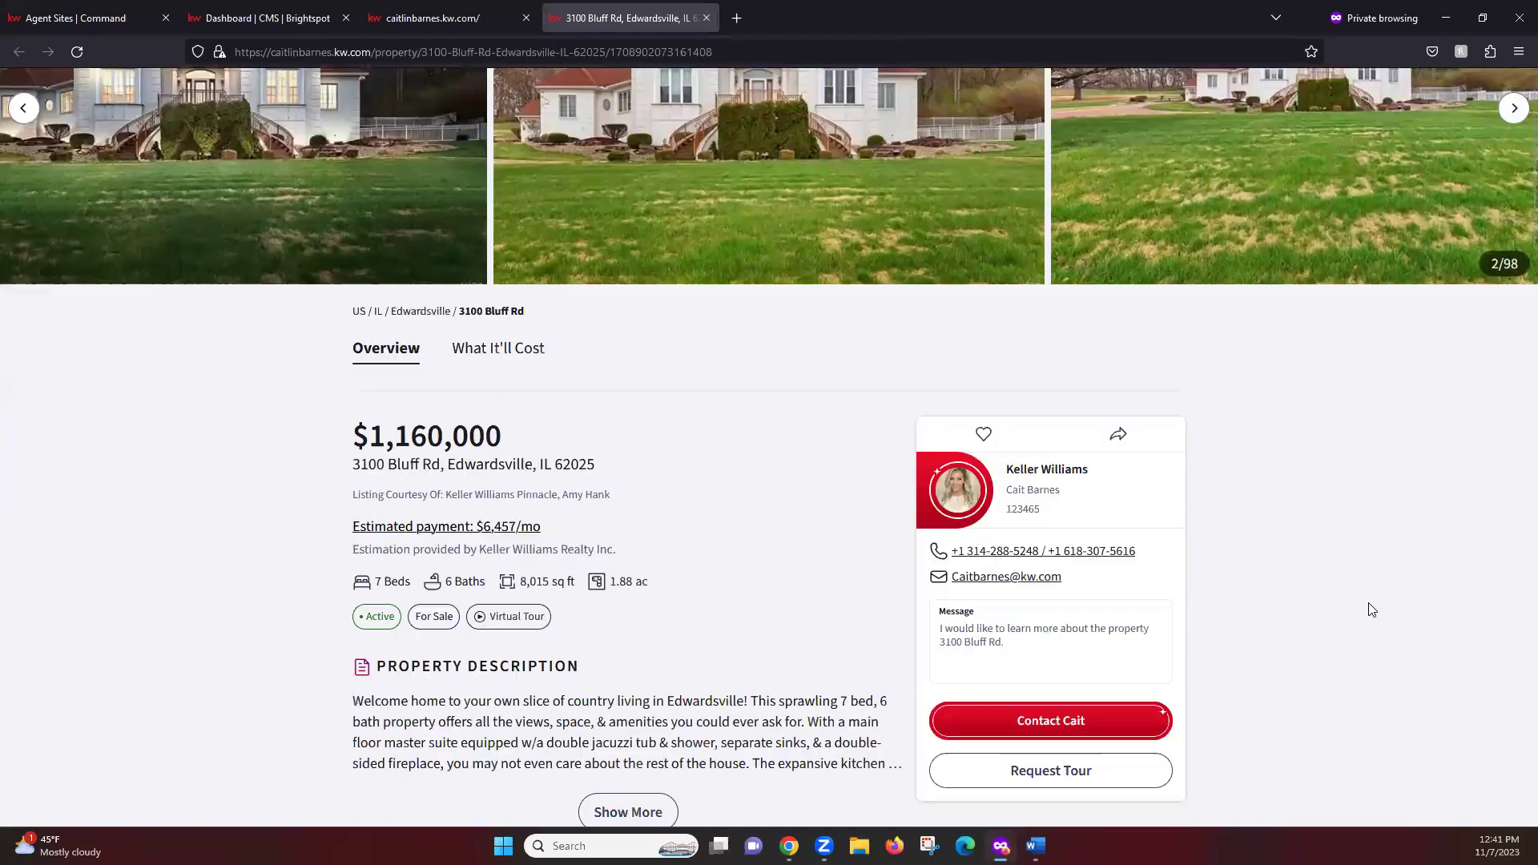
{"action": "scroll", "coordinate": [784, 484], "scroll_direction": "down", "scroll_amount": 4}
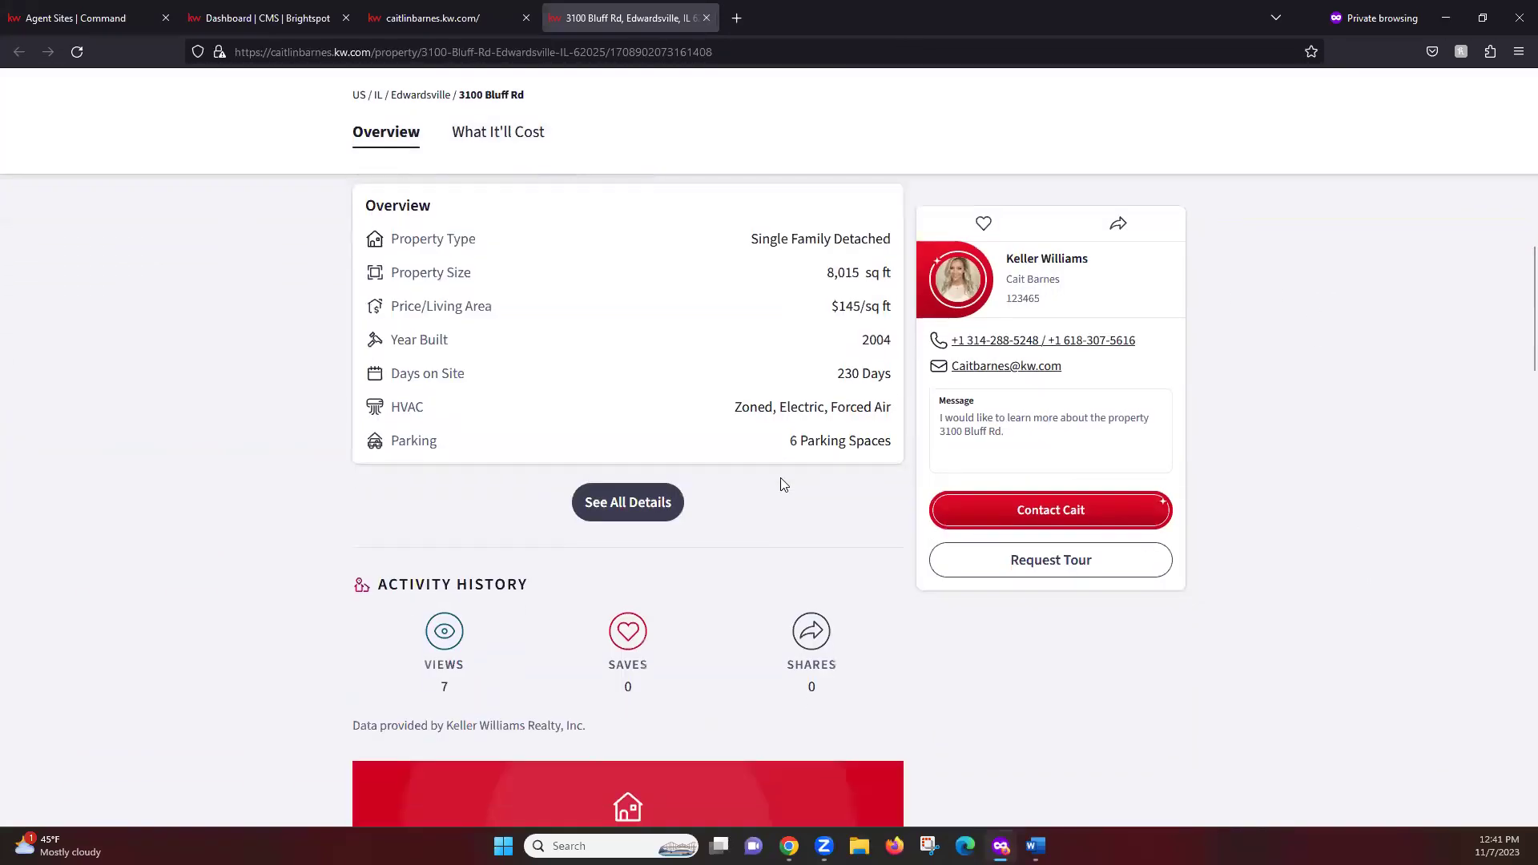
{"action": "scroll", "coordinate": [876, 593], "scroll_direction": "down", "scroll_amount": 4}
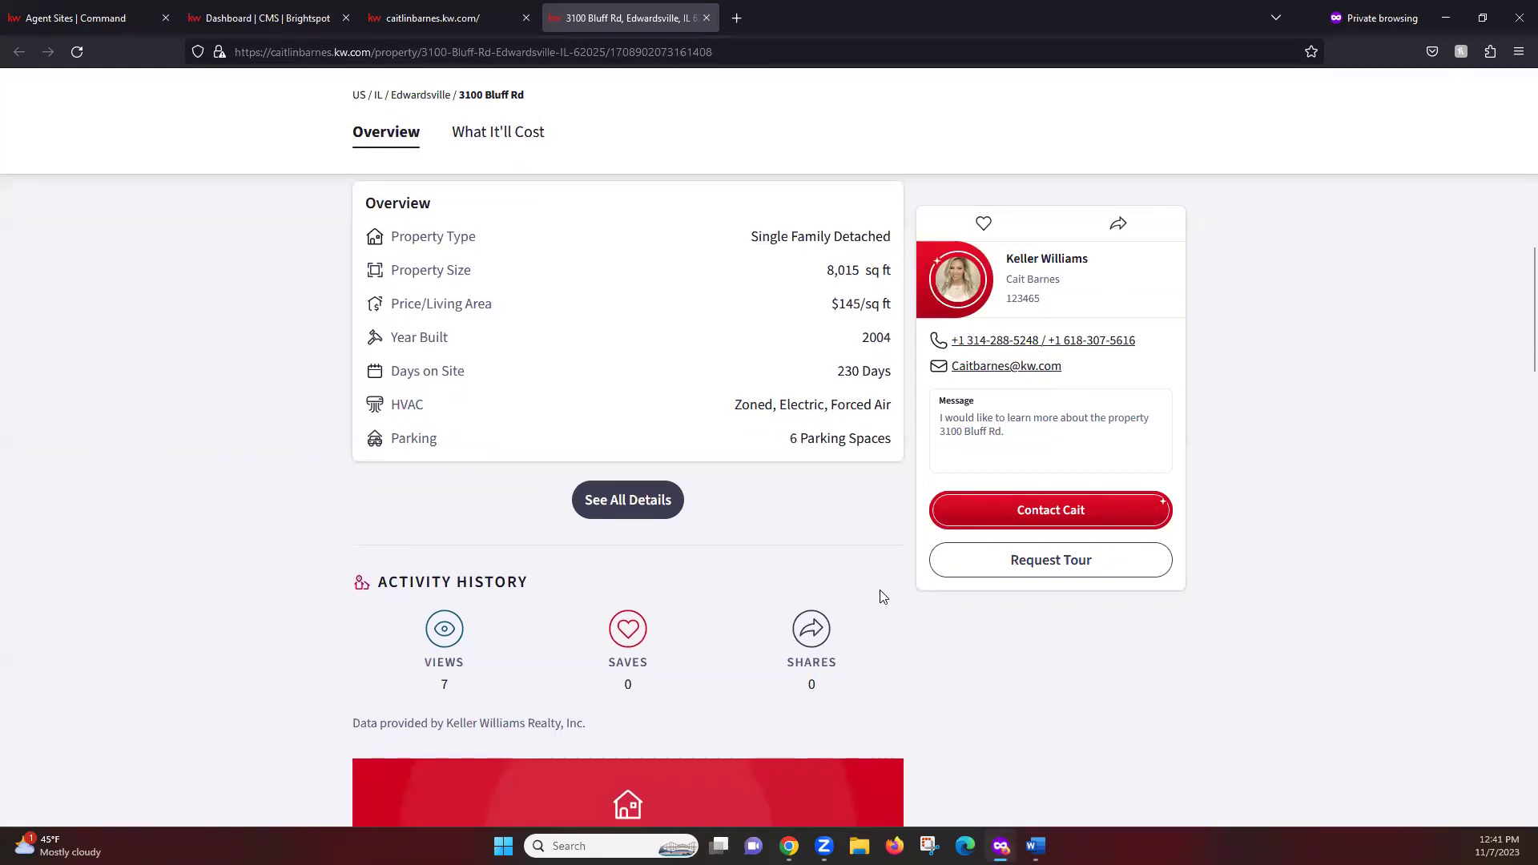
{"action": "scroll", "coordinate": [1265, 559], "scroll_direction": "up", "scroll_amount": 9}
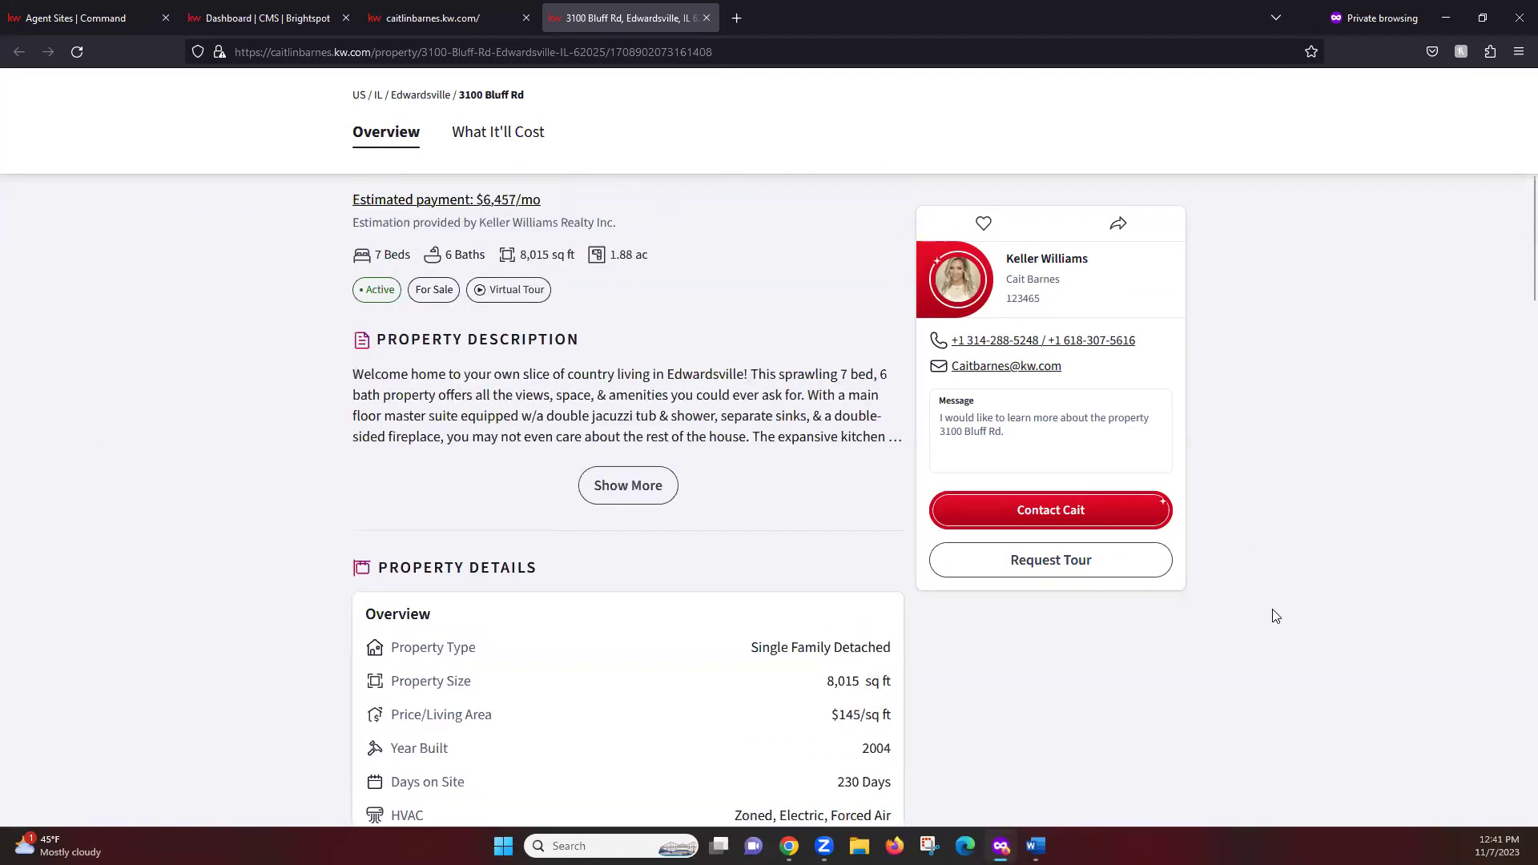
{"action": "scroll", "coordinate": [1275, 615], "scroll_direction": "up", "scroll_amount": 6}
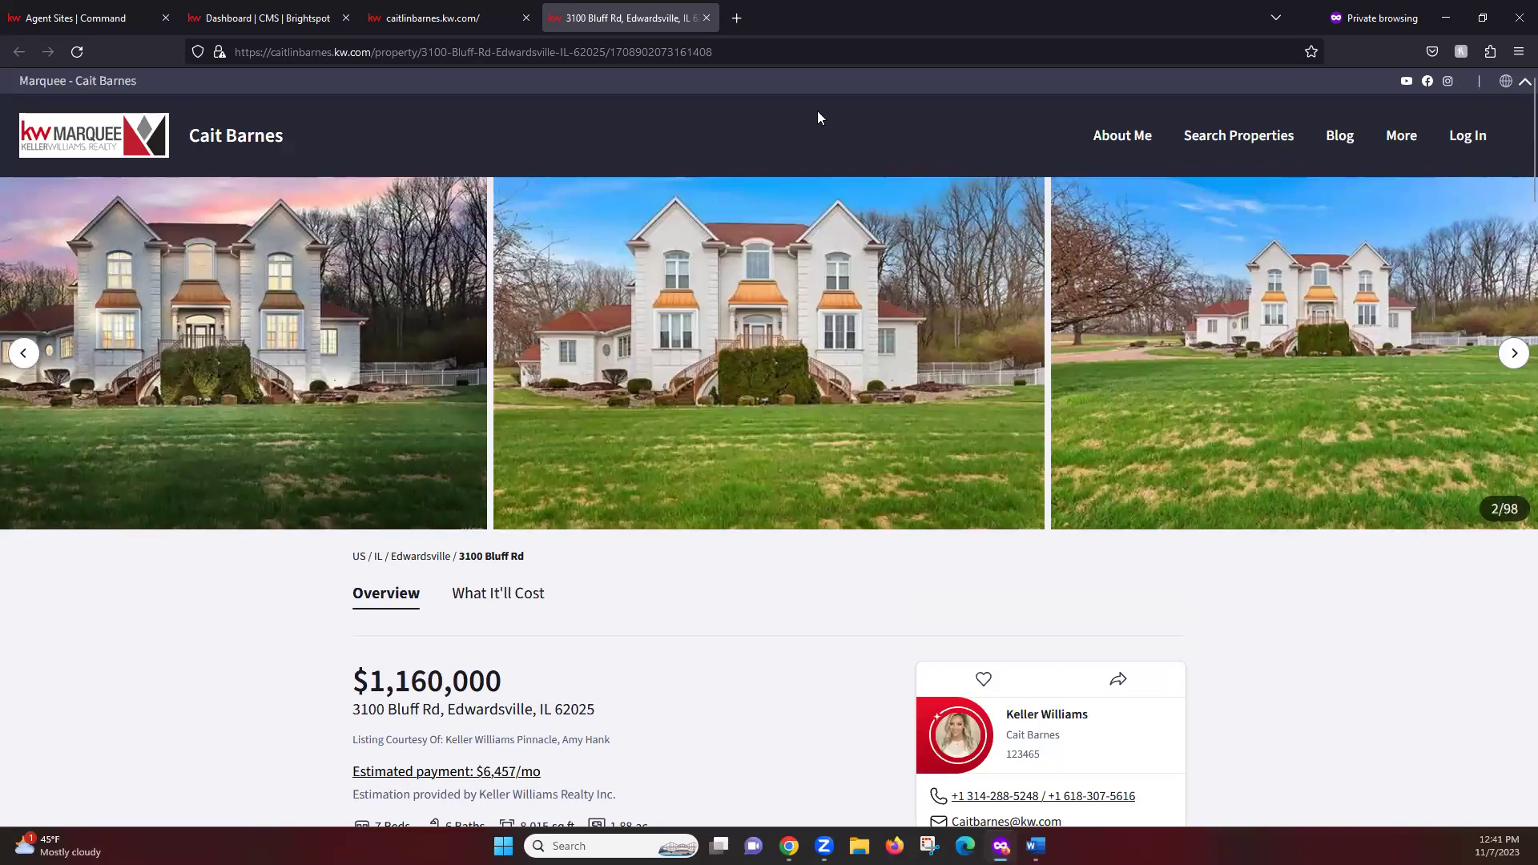
{"action": "left_click", "coordinate": [752, 52]}
{"action": "left_click", "coordinate": [751, 52]}
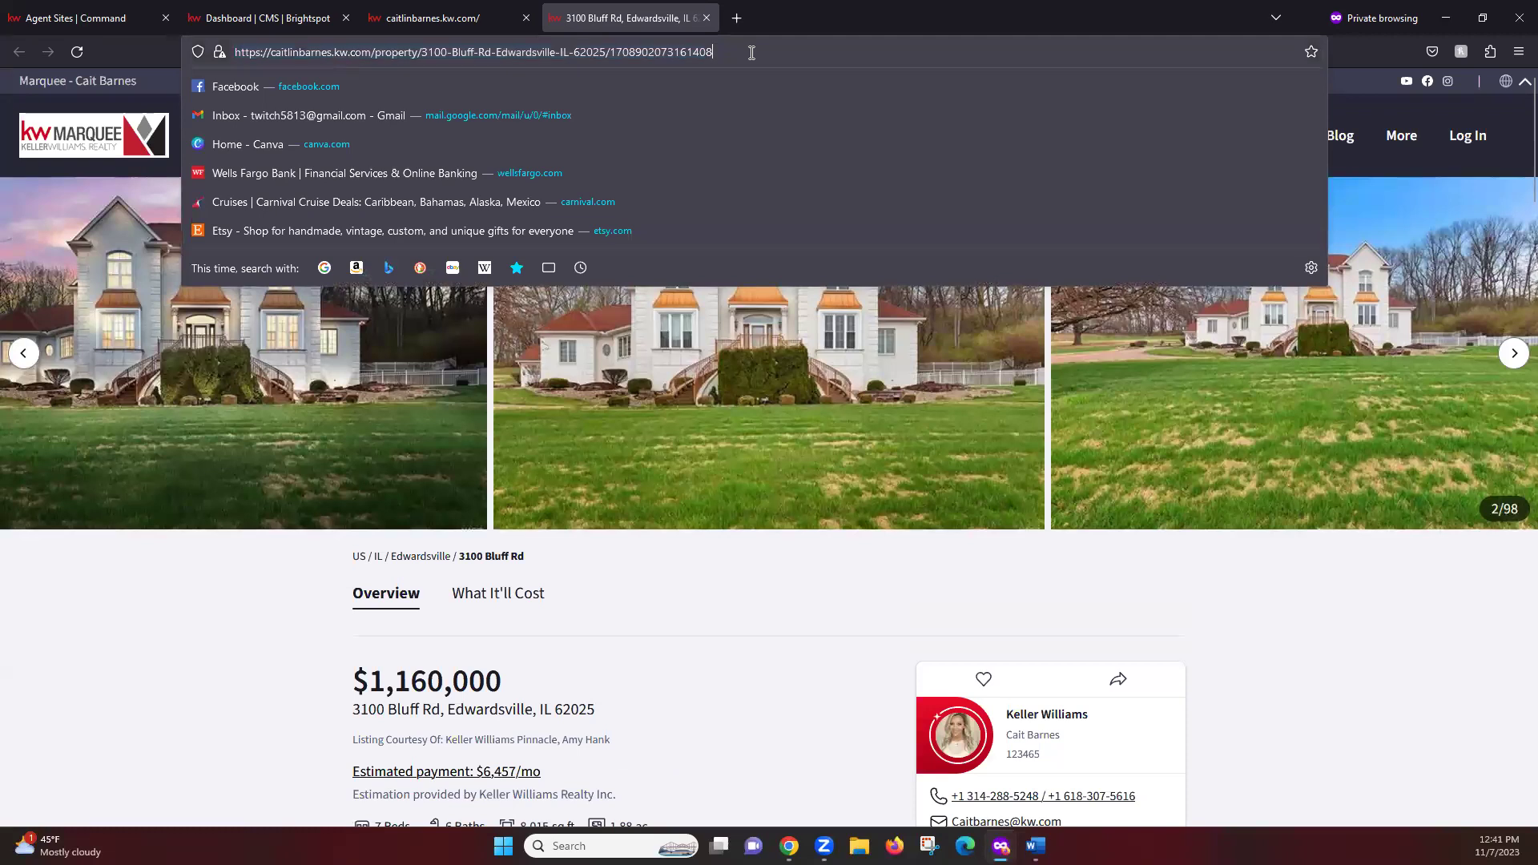
{"action": "type", "text": "/openhouse"}
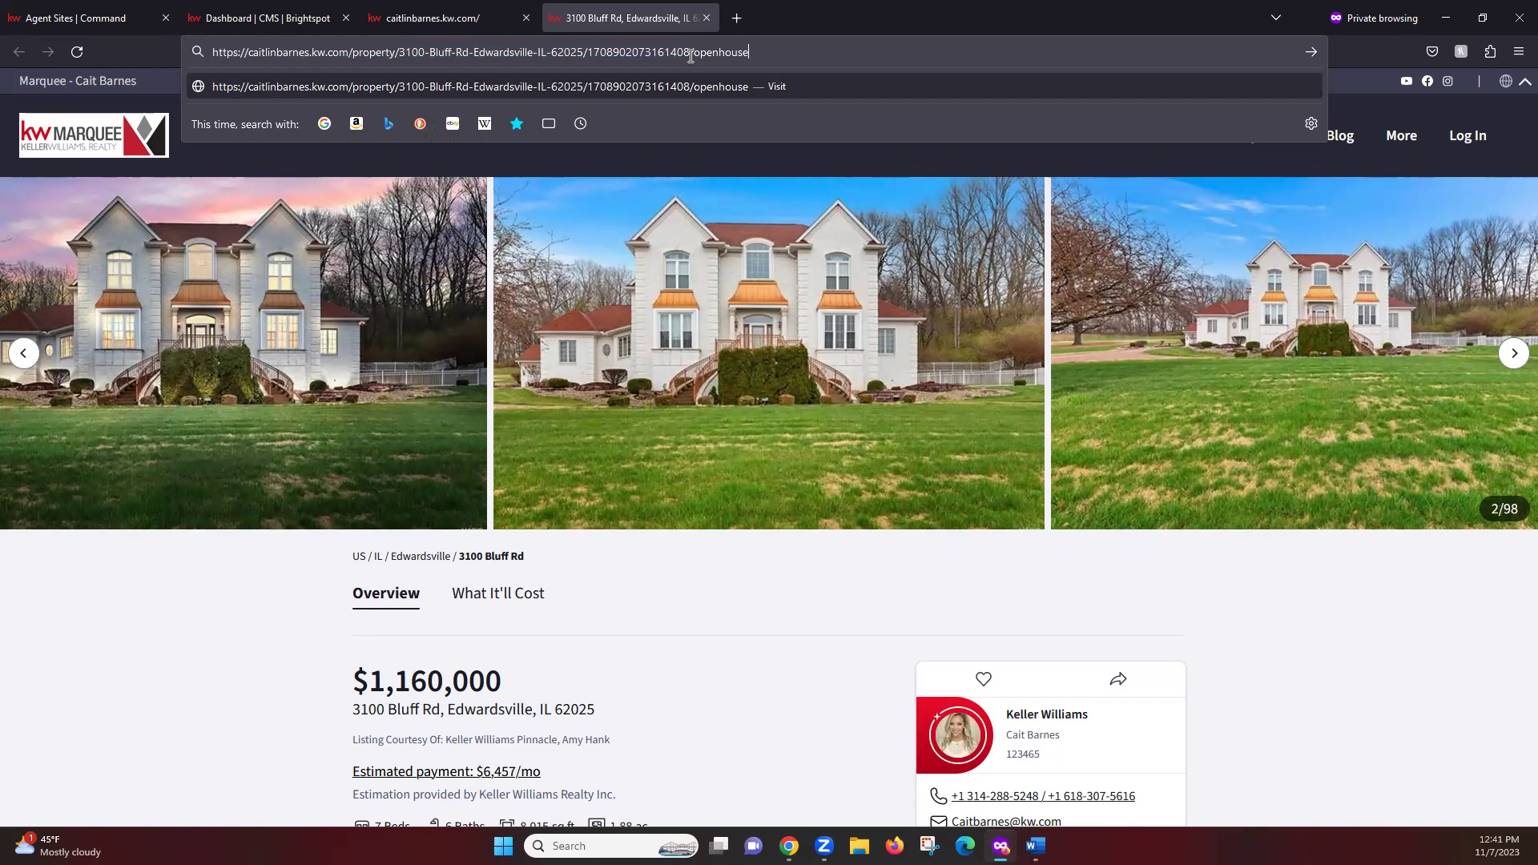
{"action": "left_click", "coordinate": [693, 53]}
{"action": "left_click_drag", "start_coordinate": [713, 53], "coordinate": [768, 53]}
{"action": "left_click", "coordinate": [766, 54]}
{"action": "key", "text": "Return"}
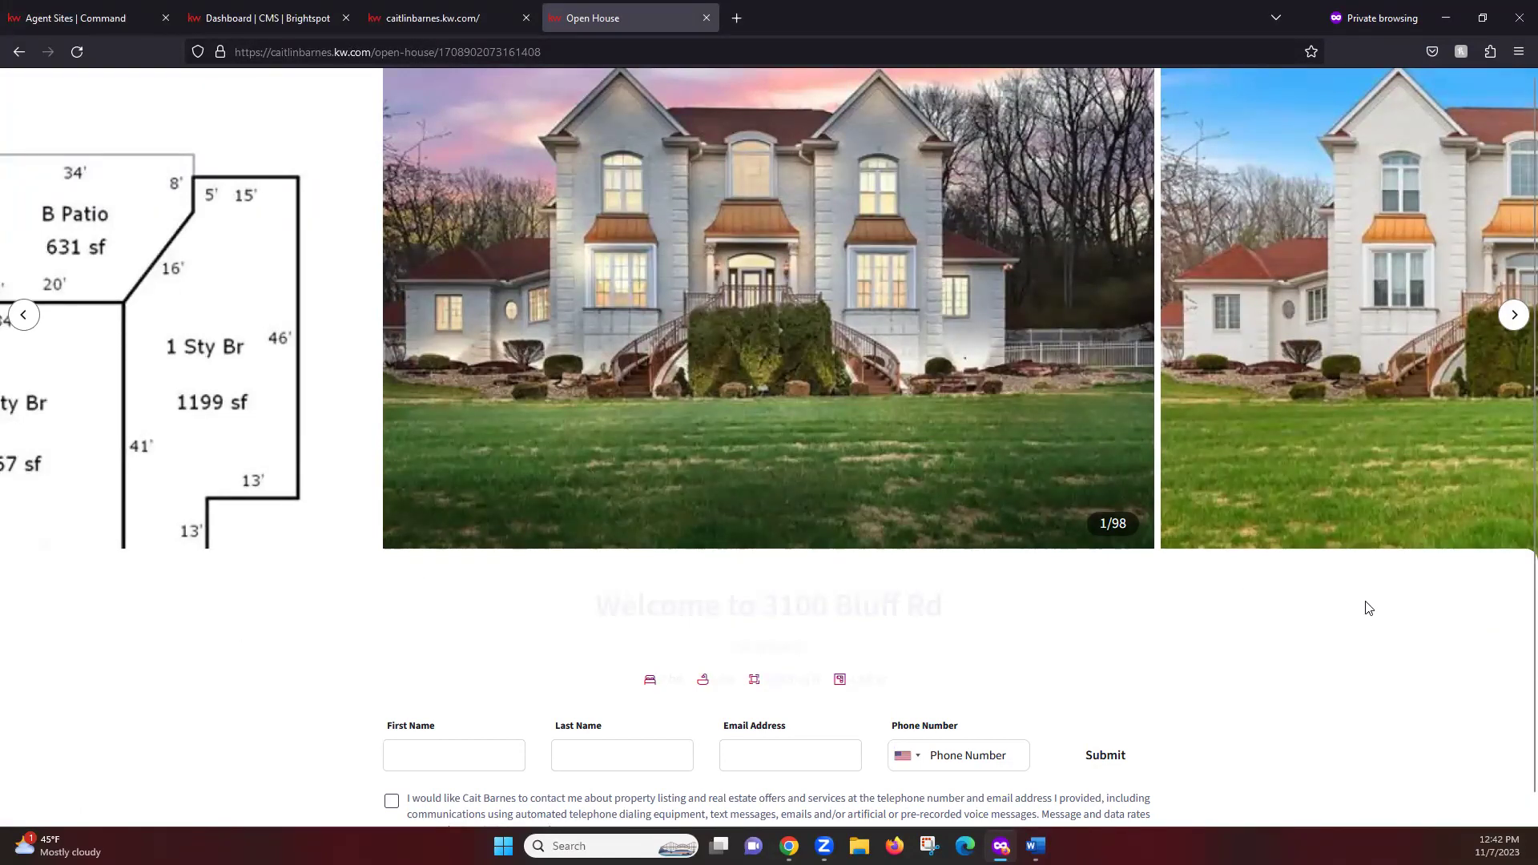
{"action": "scroll", "coordinate": [1367, 613], "scroll_direction": "down", "scroll_amount": 1}
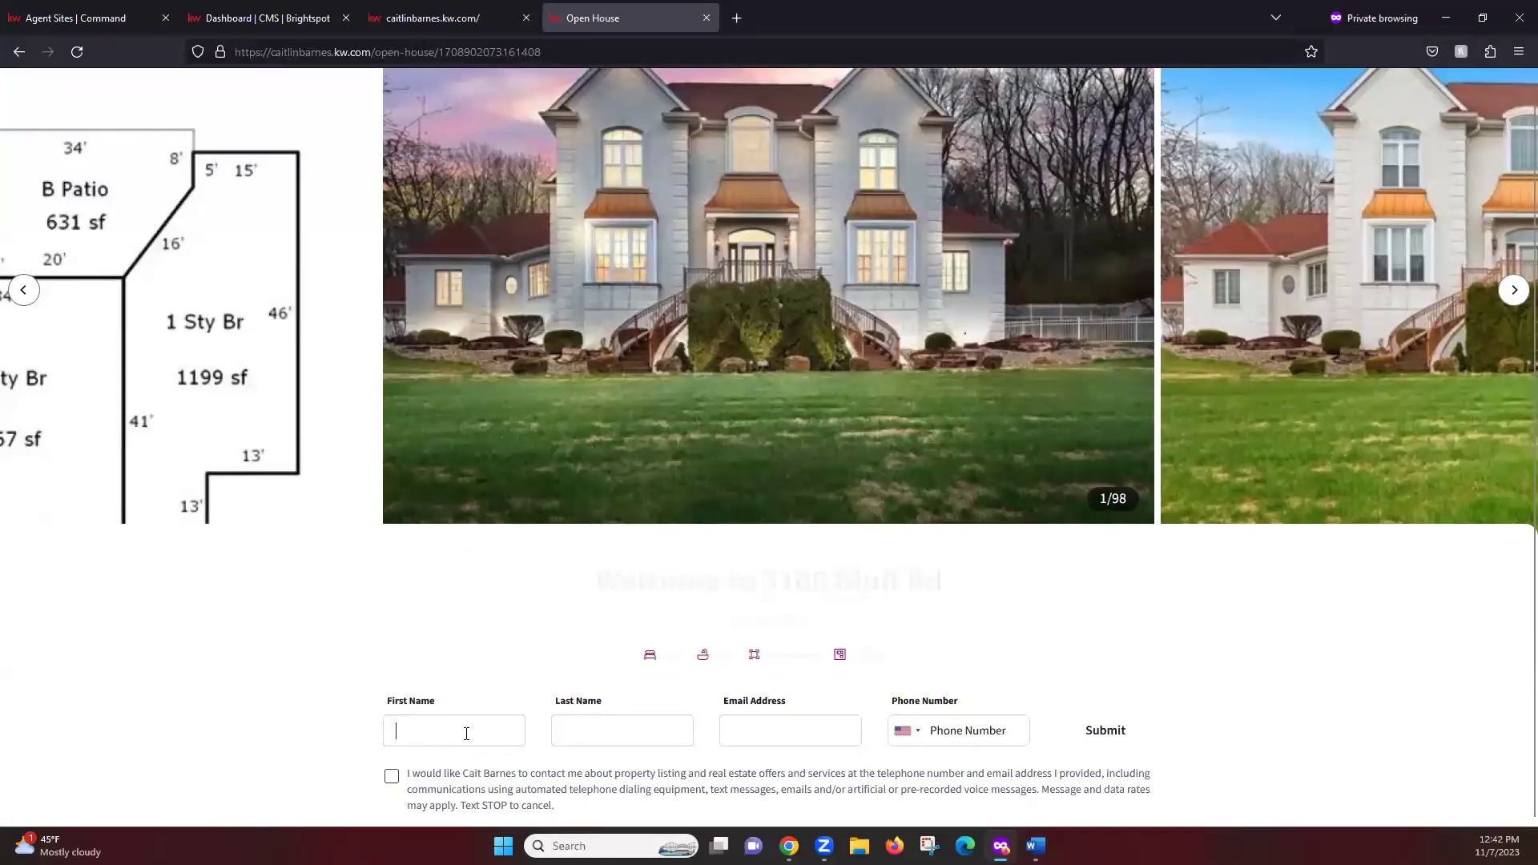
Enter the visitor's first name, last name, email and phone, tick the consent box, and submit
{"action": "left_click", "coordinate": [822, 738]}
{"action": "key", "text": "Tab"}
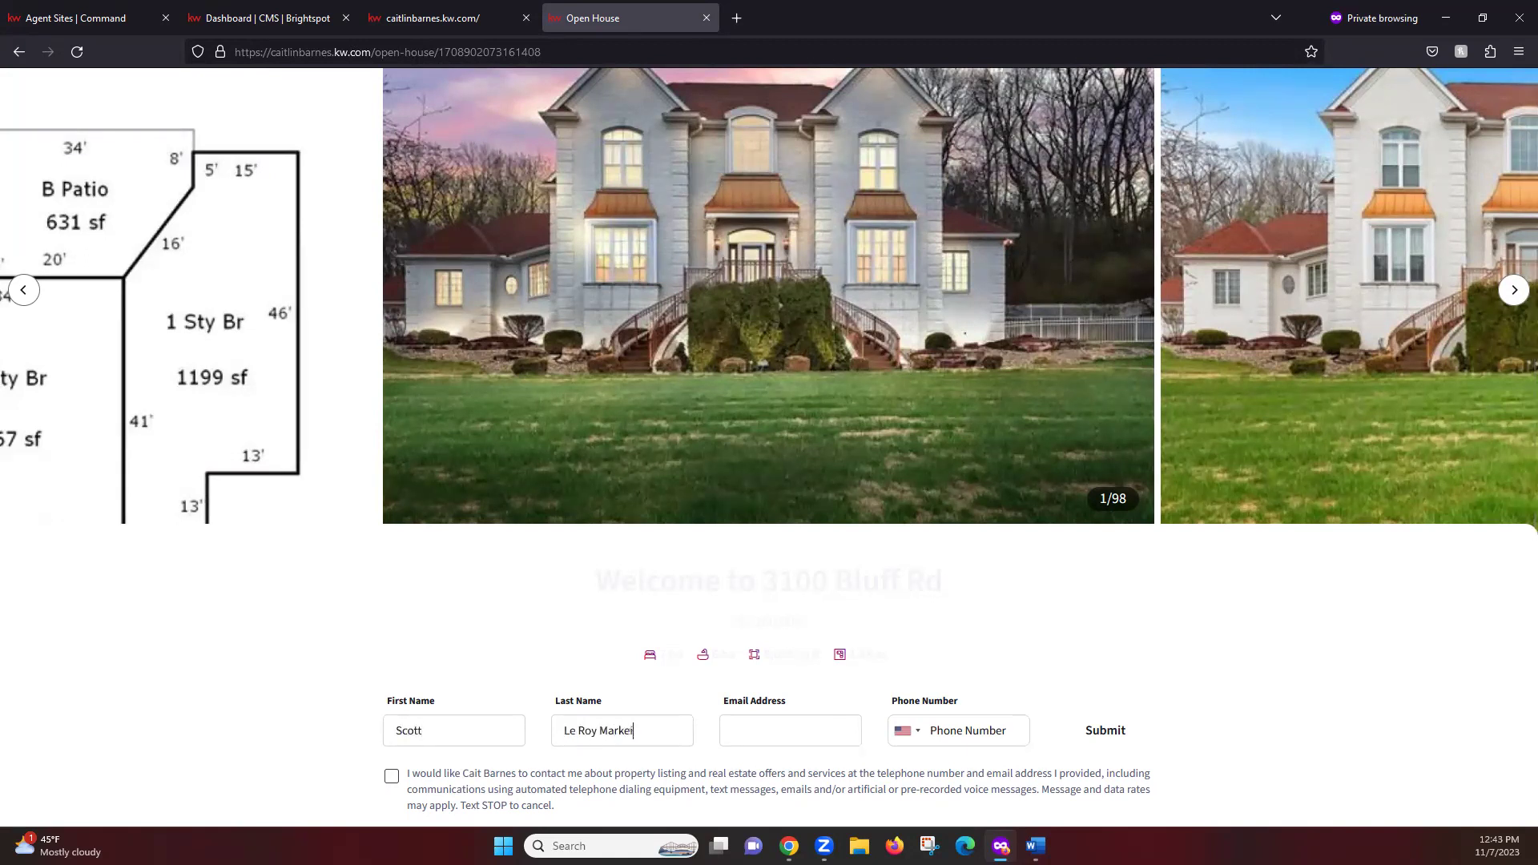
{"action": "key", "text": "Tab"}
{"action": "key", "text": "Tab"}
{"action": "type", "text": "5555555555"}
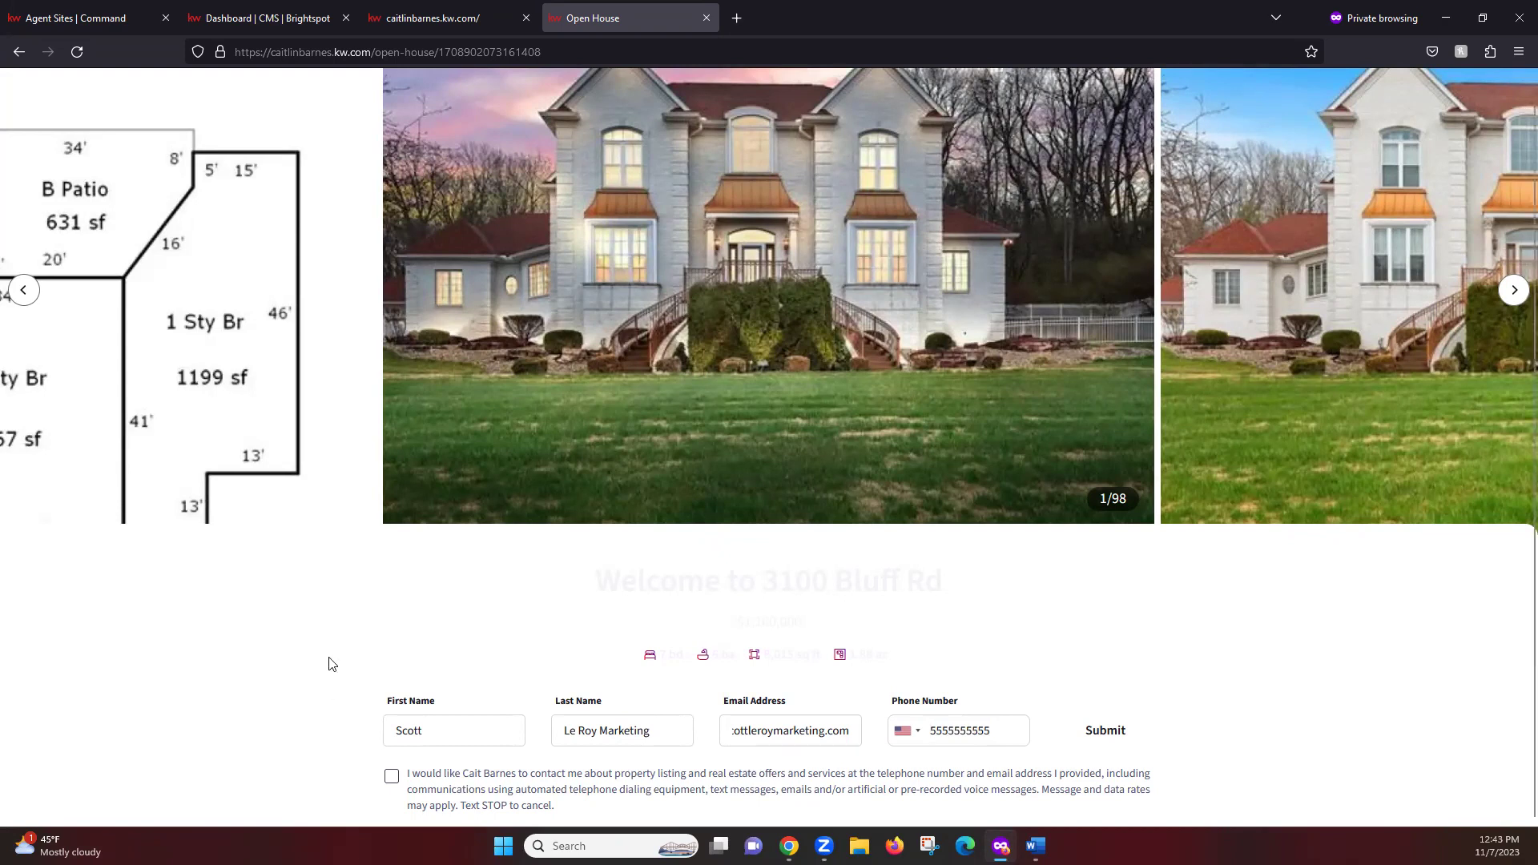
{"action": "left_click", "coordinate": [394, 779]}
{"action": "left_click", "coordinate": [1105, 730]}
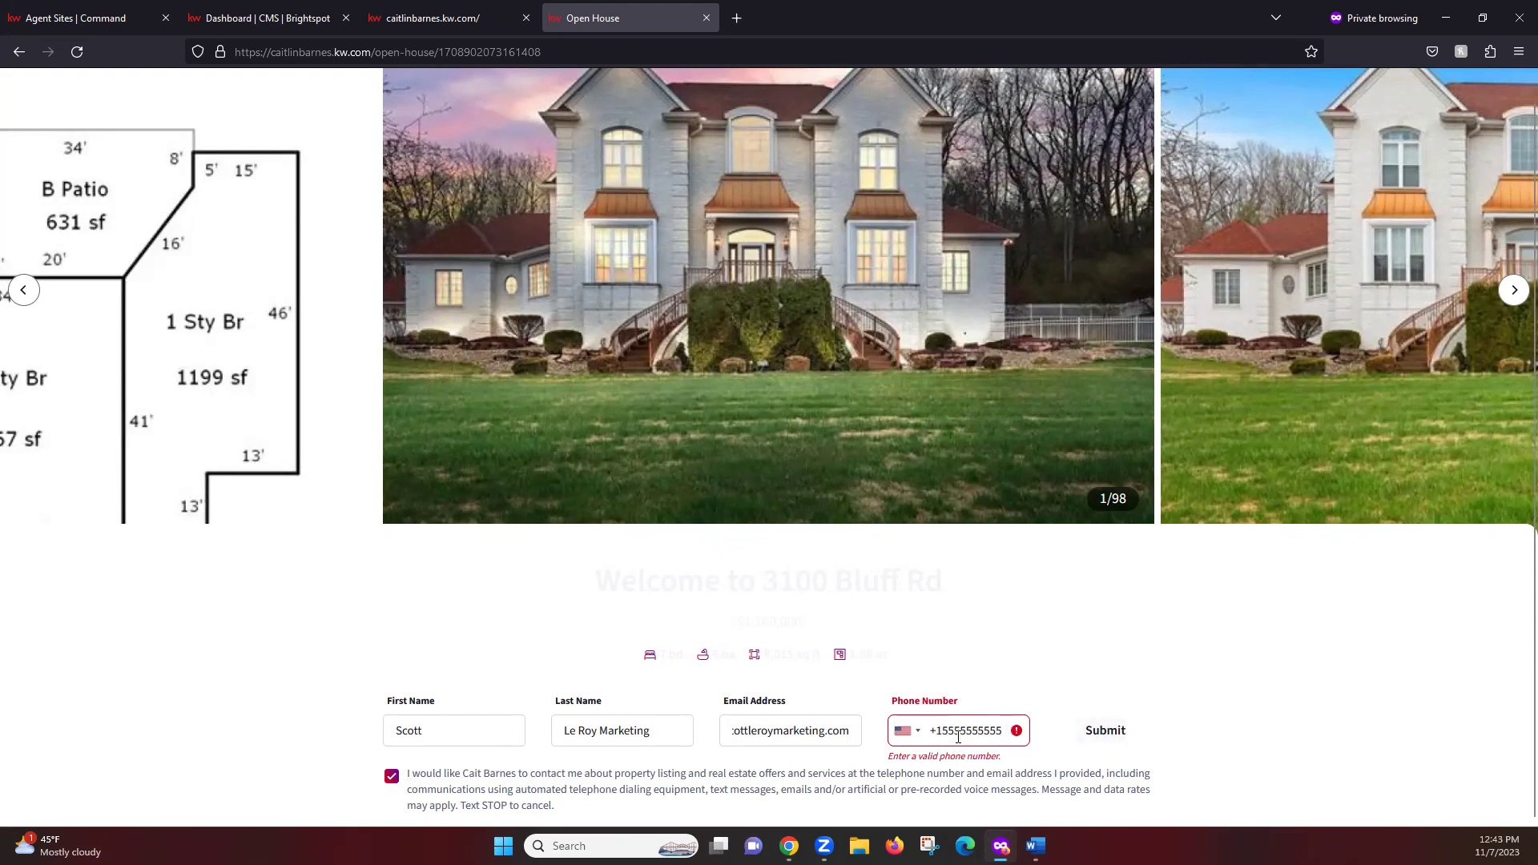
Replace the rejected phone number with a valid one and resubmit the sign-in
{"action": "left_click", "coordinate": [1101, 731]}
{"action": "triple_click", "coordinate": [942, 735]}
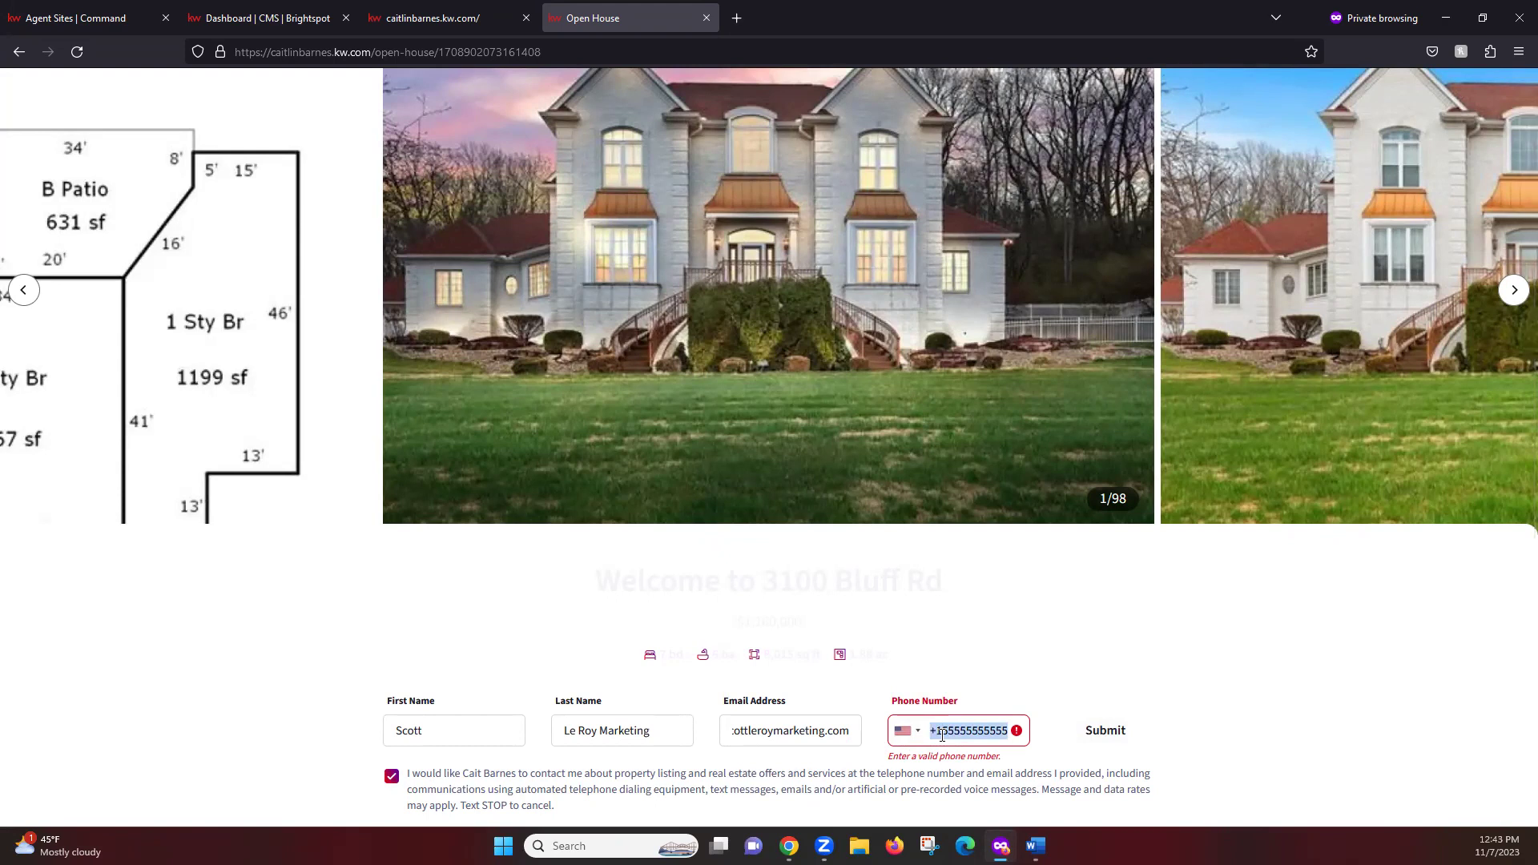
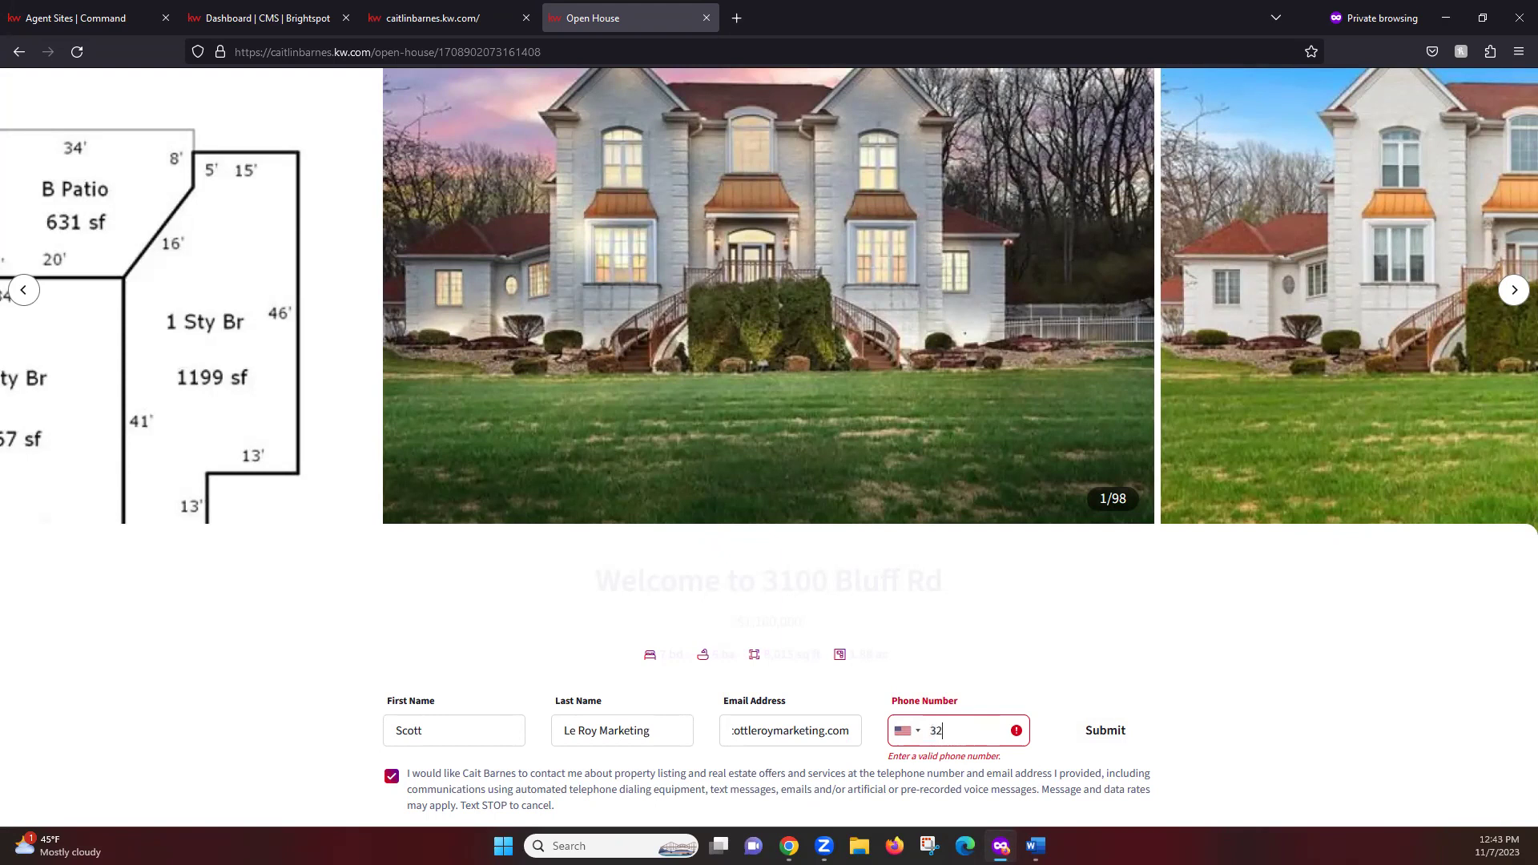
{"action": "key", "text": "Return"}
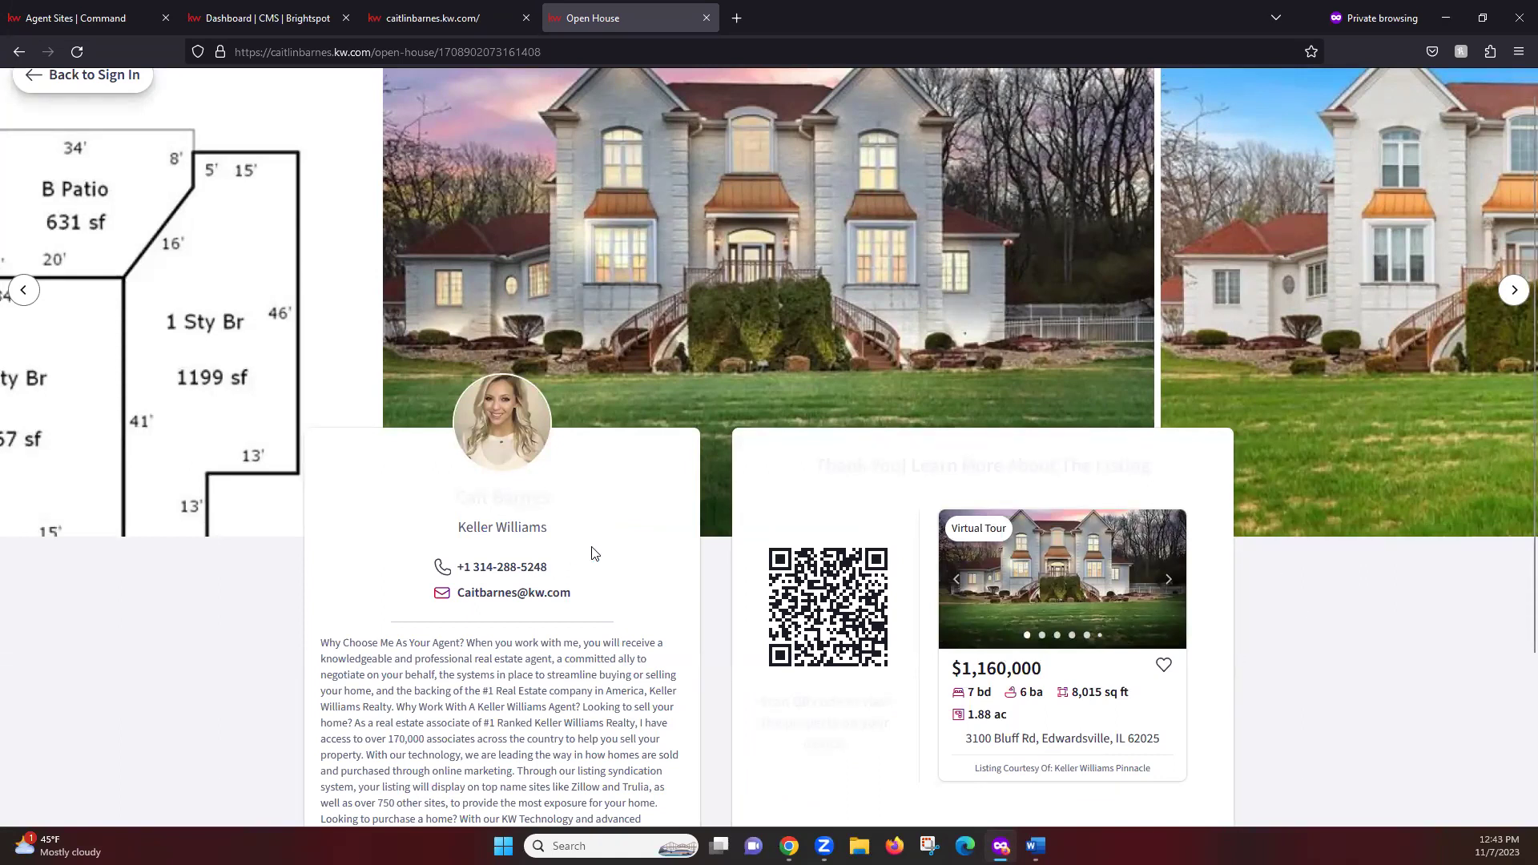
Review the agent bio and listing card on the thank-you page, then go Back to Sign In
{"action": "scroll", "coordinate": [638, 550], "scroll_direction": "down", "scroll_amount": 1}
{"action": "scroll", "coordinate": [638, 552], "scroll_direction": "up", "scroll_amount": 1}
{"action": "scroll", "coordinate": [641, 568], "scroll_direction": "down", "scroll_amount": 3}
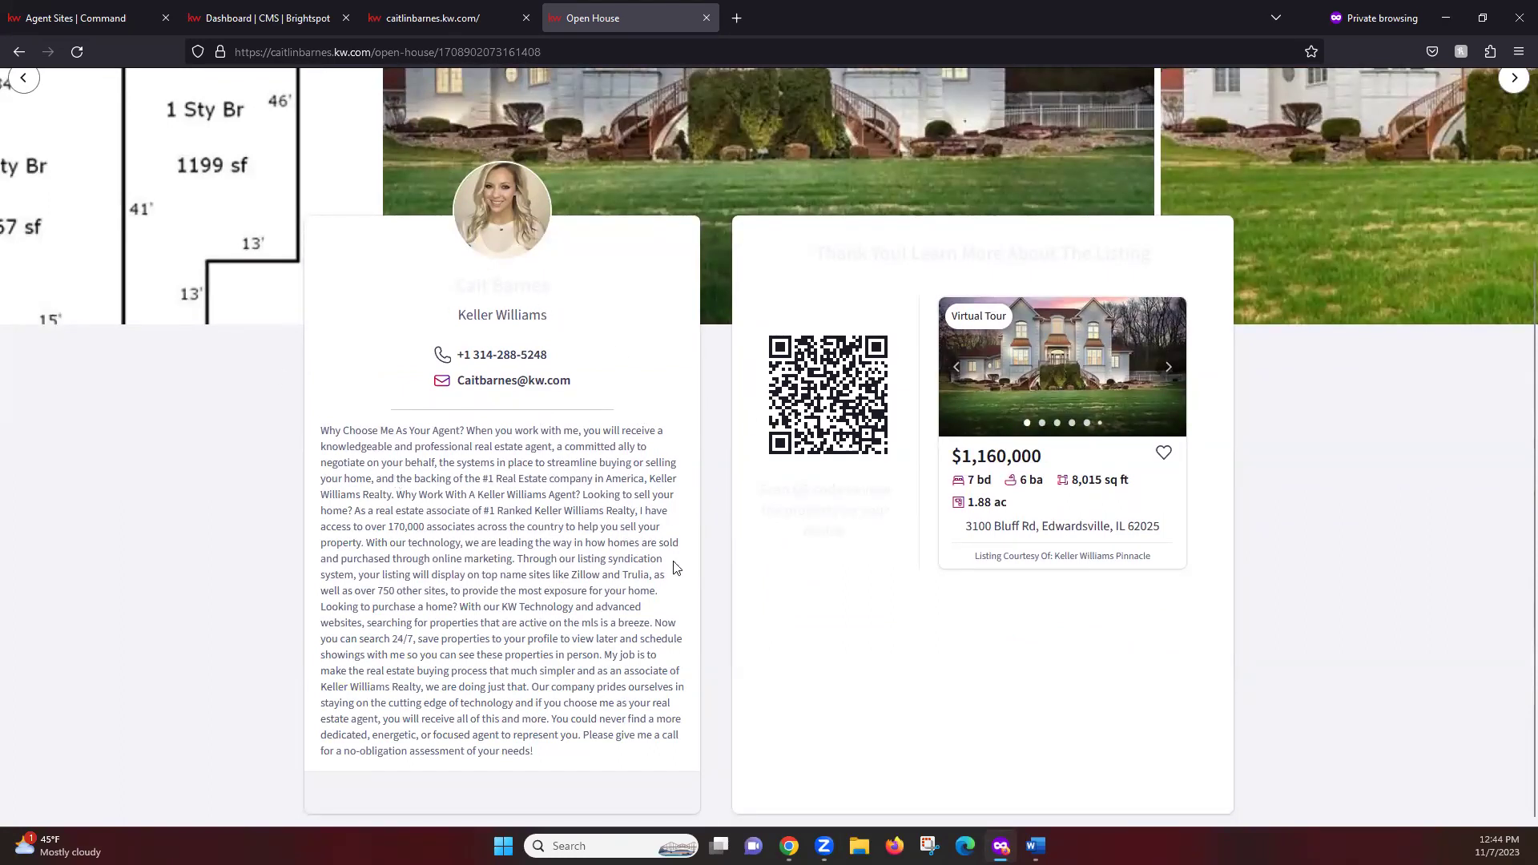
{"action": "scroll", "coordinate": [818, 630], "scroll_direction": "up", "scroll_amount": 1}
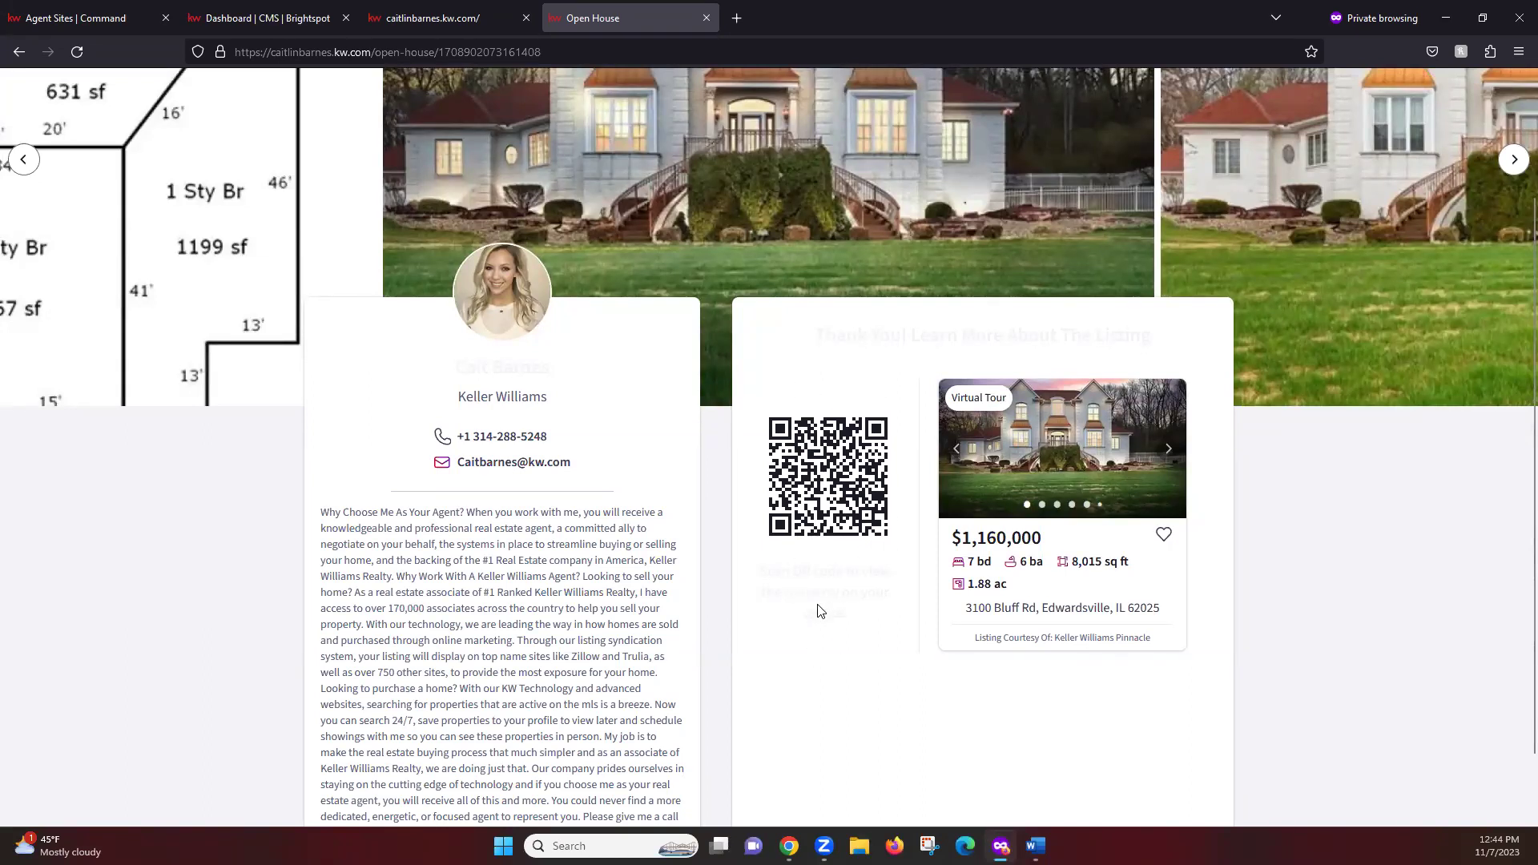
{"action": "scroll", "coordinate": [818, 611], "scroll_direction": "up", "scroll_amount": 1}
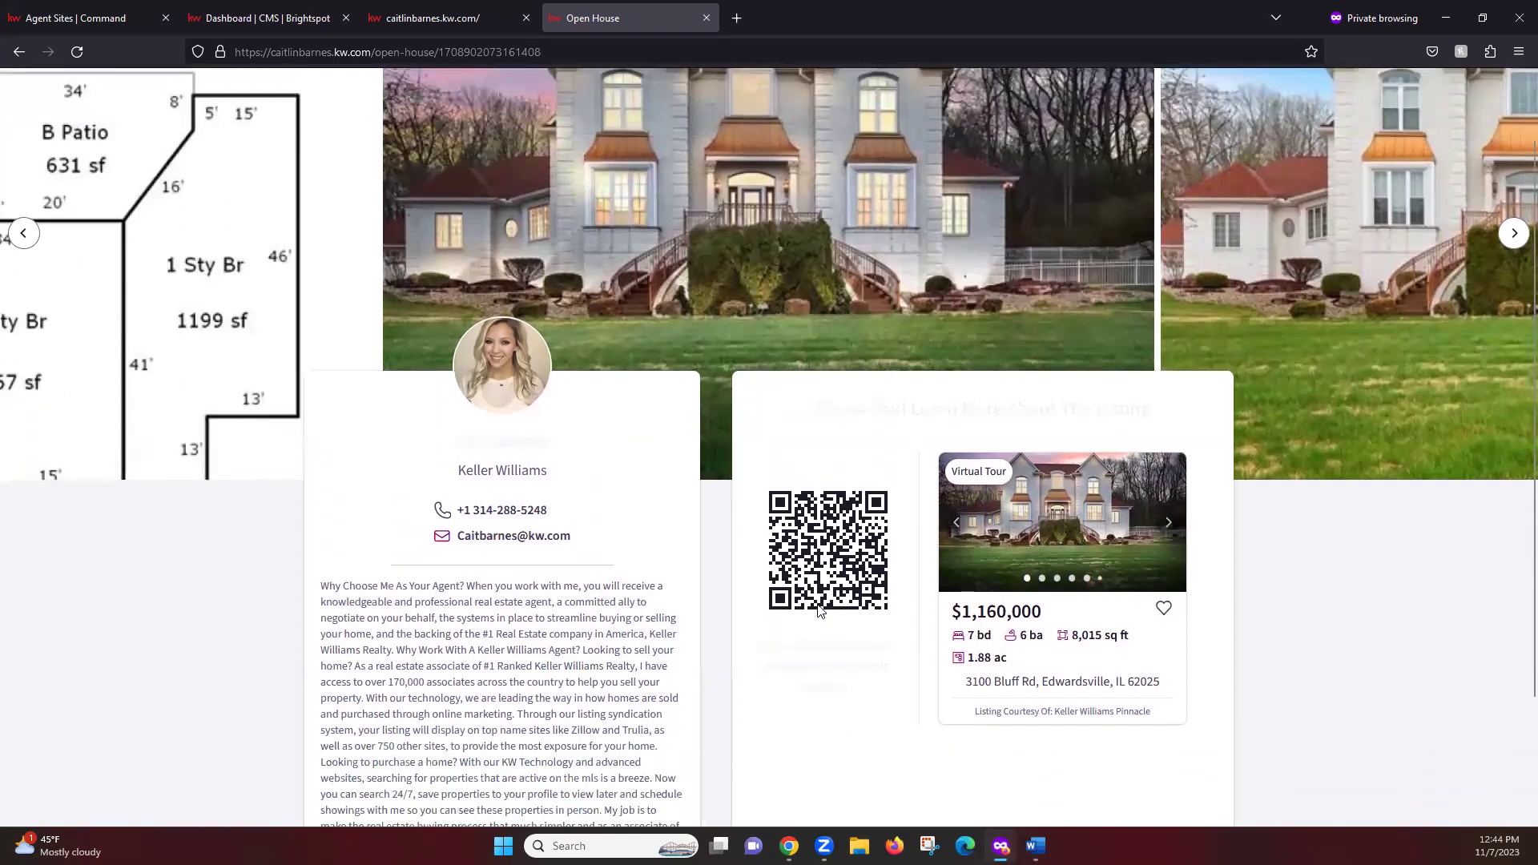
{"action": "scroll", "coordinate": [817, 611], "scroll_direction": "down", "scroll_amount": 2}
{"action": "scroll", "coordinate": [818, 611], "scroll_direction": "up", "scroll_amount": 1}
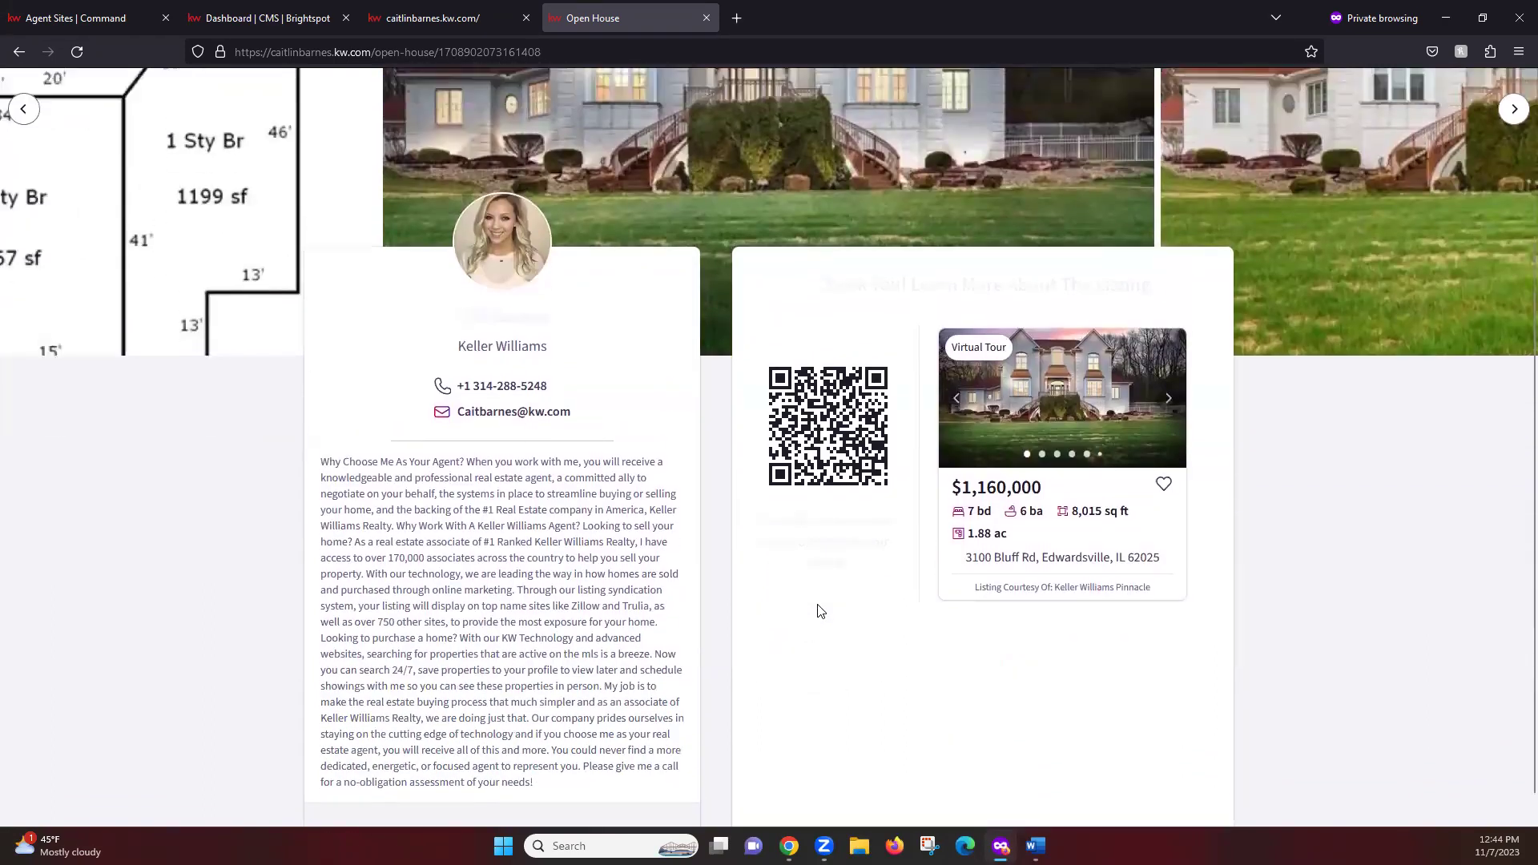
{"action": "scroll", "coordinate": [817, 611], "scroll_direction": "up", "scroll_amount": 3}
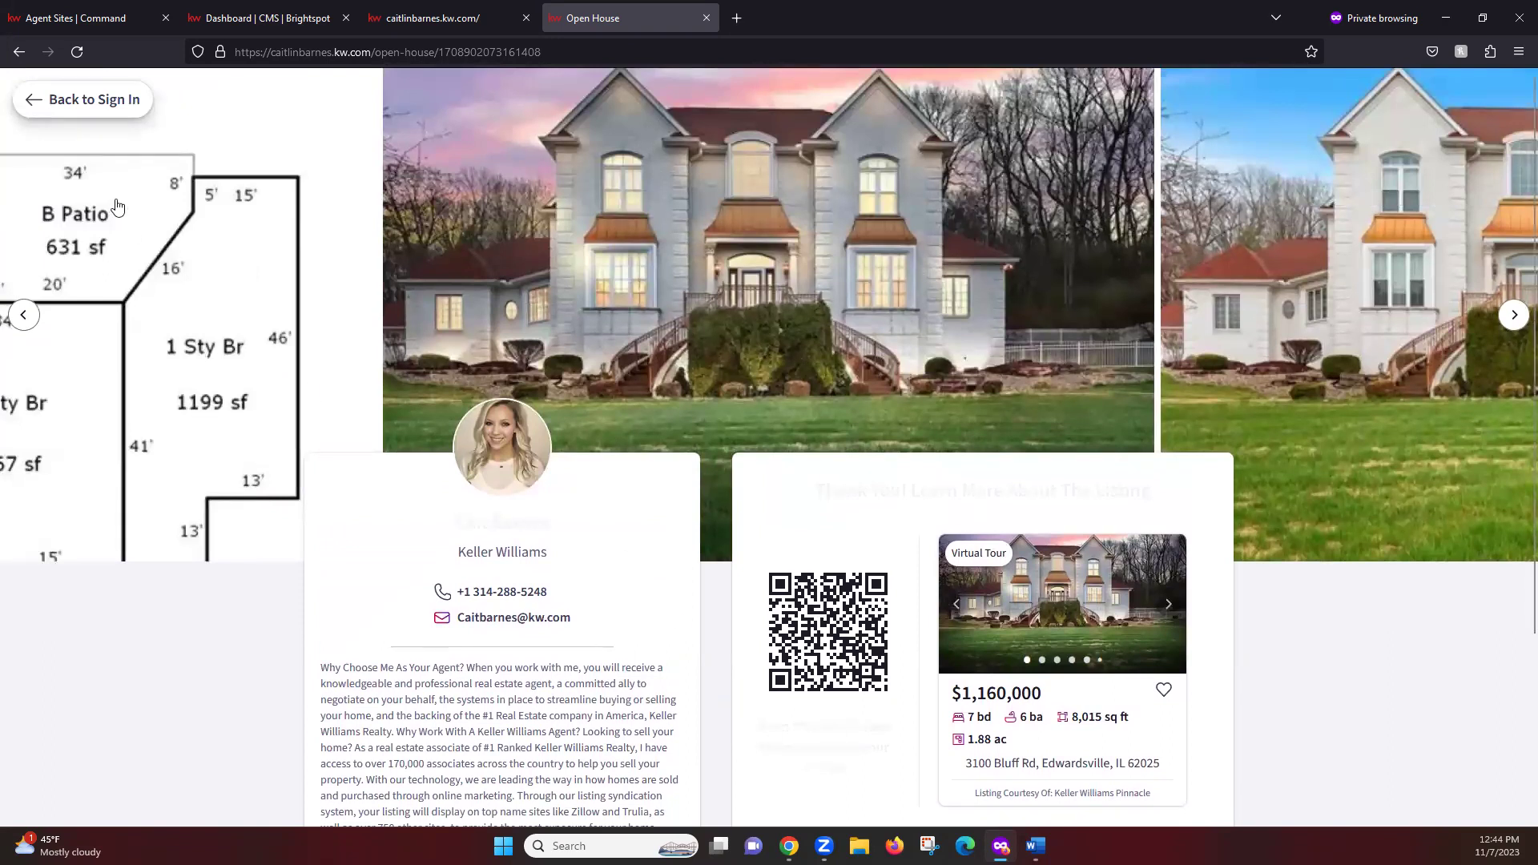
{"action": "left_click", "coordinate": [81, 105]}
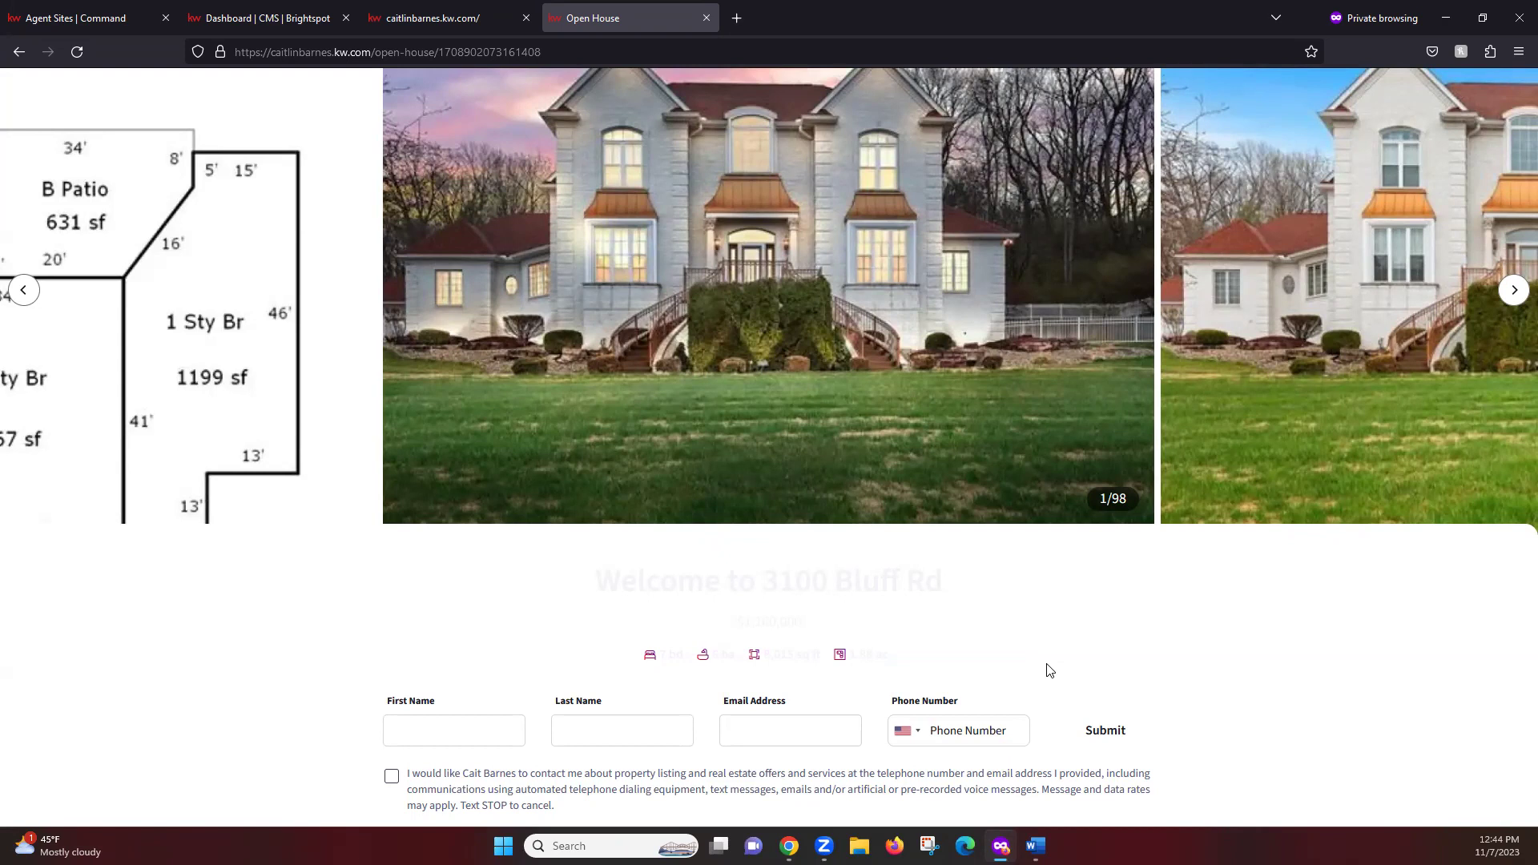
{"action": "key", "text": "alt+Tab"}
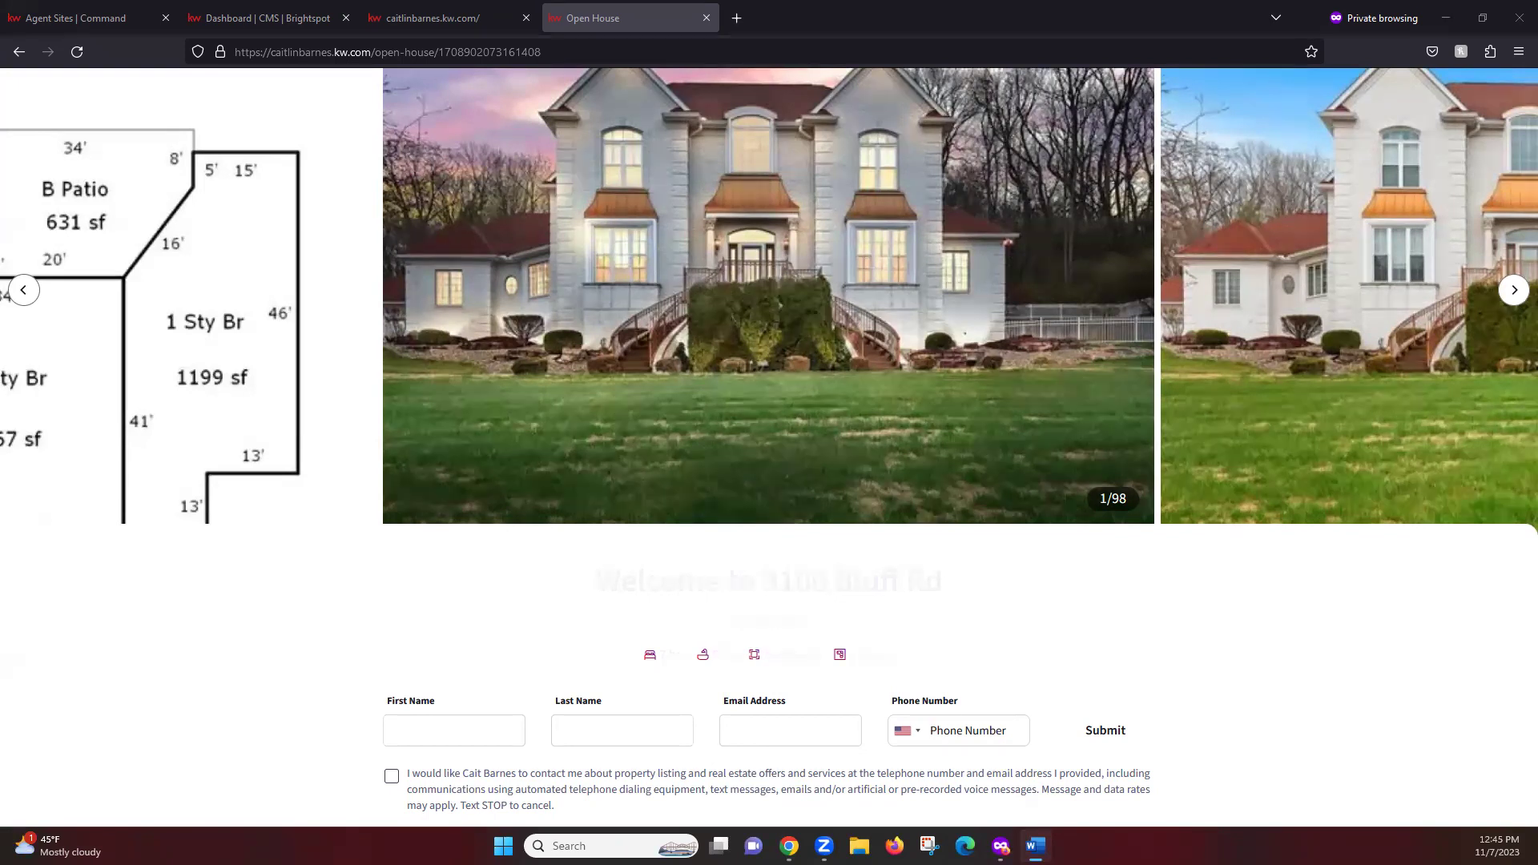
Close the Website Content, school search and Sold properties doc tabs and show the New KW Agent Websites training page
{"action": "key", "text": "alt+Tab"}
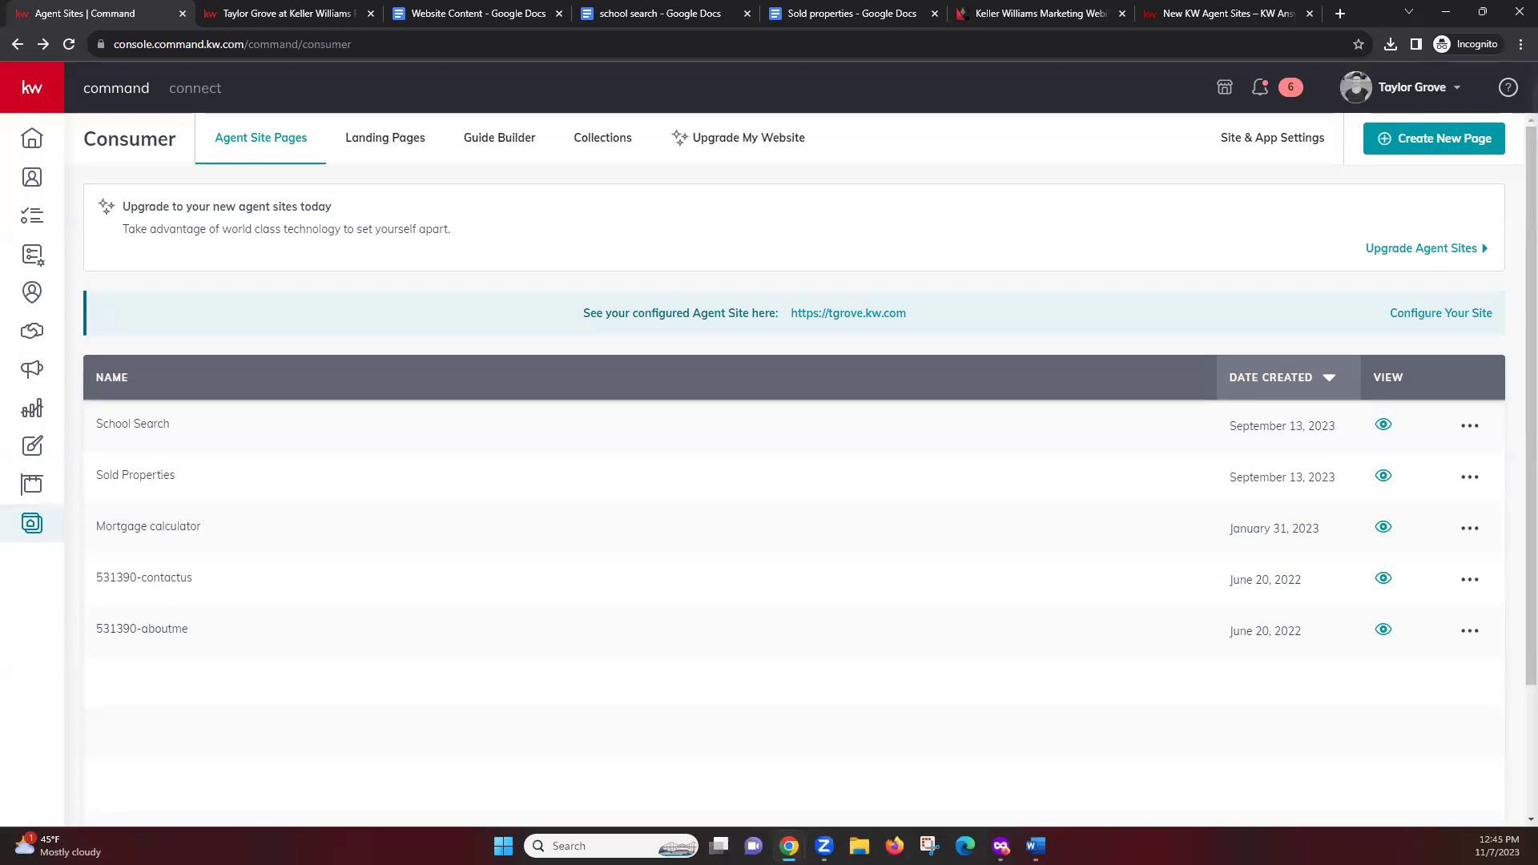
{"action": "left_click", "coordinate": [558, 13]}
{"action": "left_click", "coordinate": [558, 14]}
{"action": "left_click", "coordinate": [558, 14]}
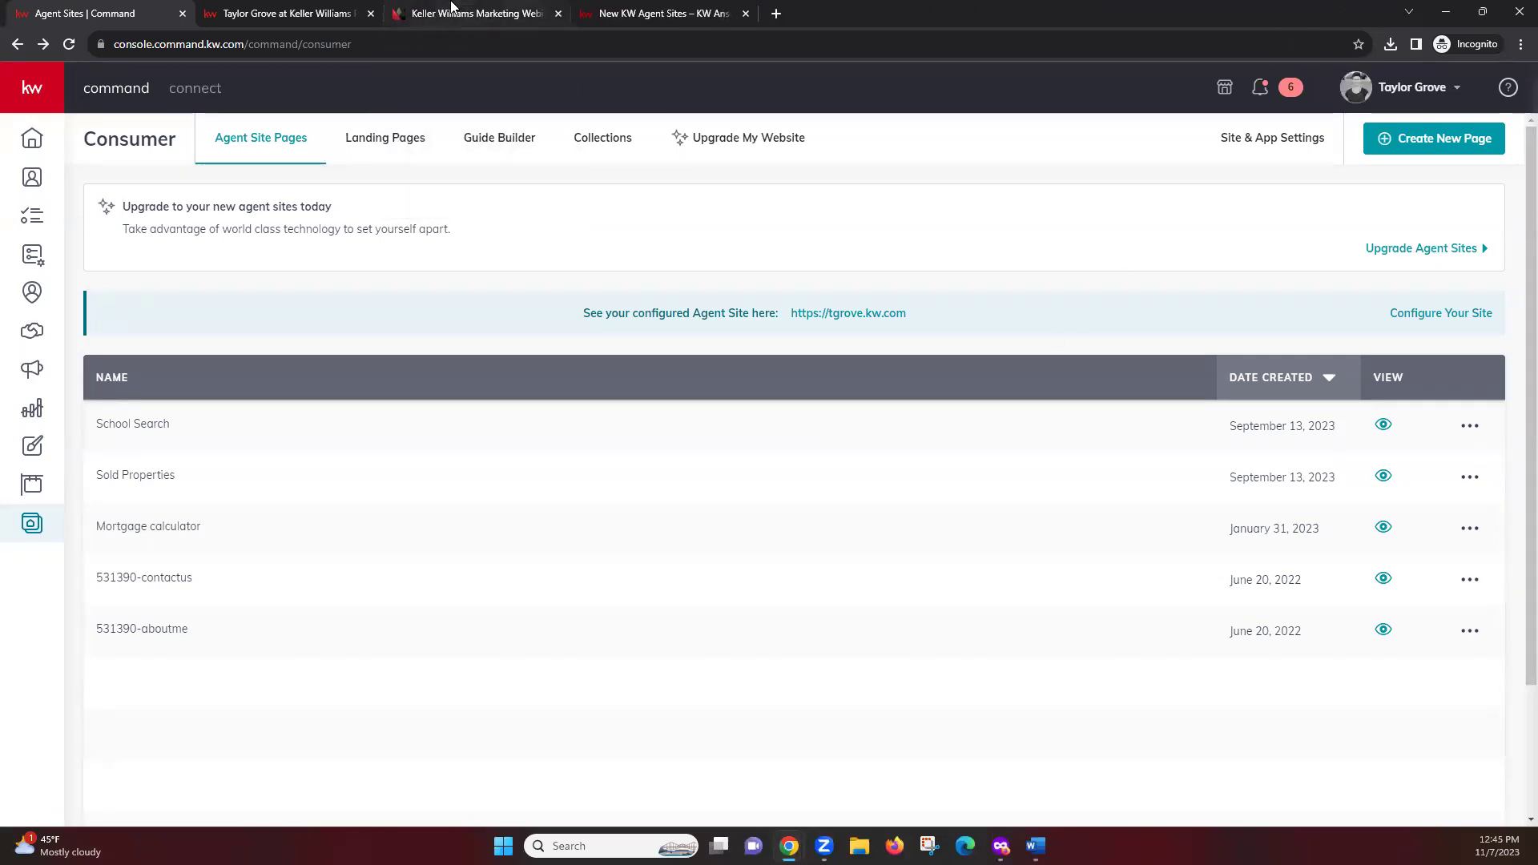
{"action": "left_click", "coordinate": [452, 10]}
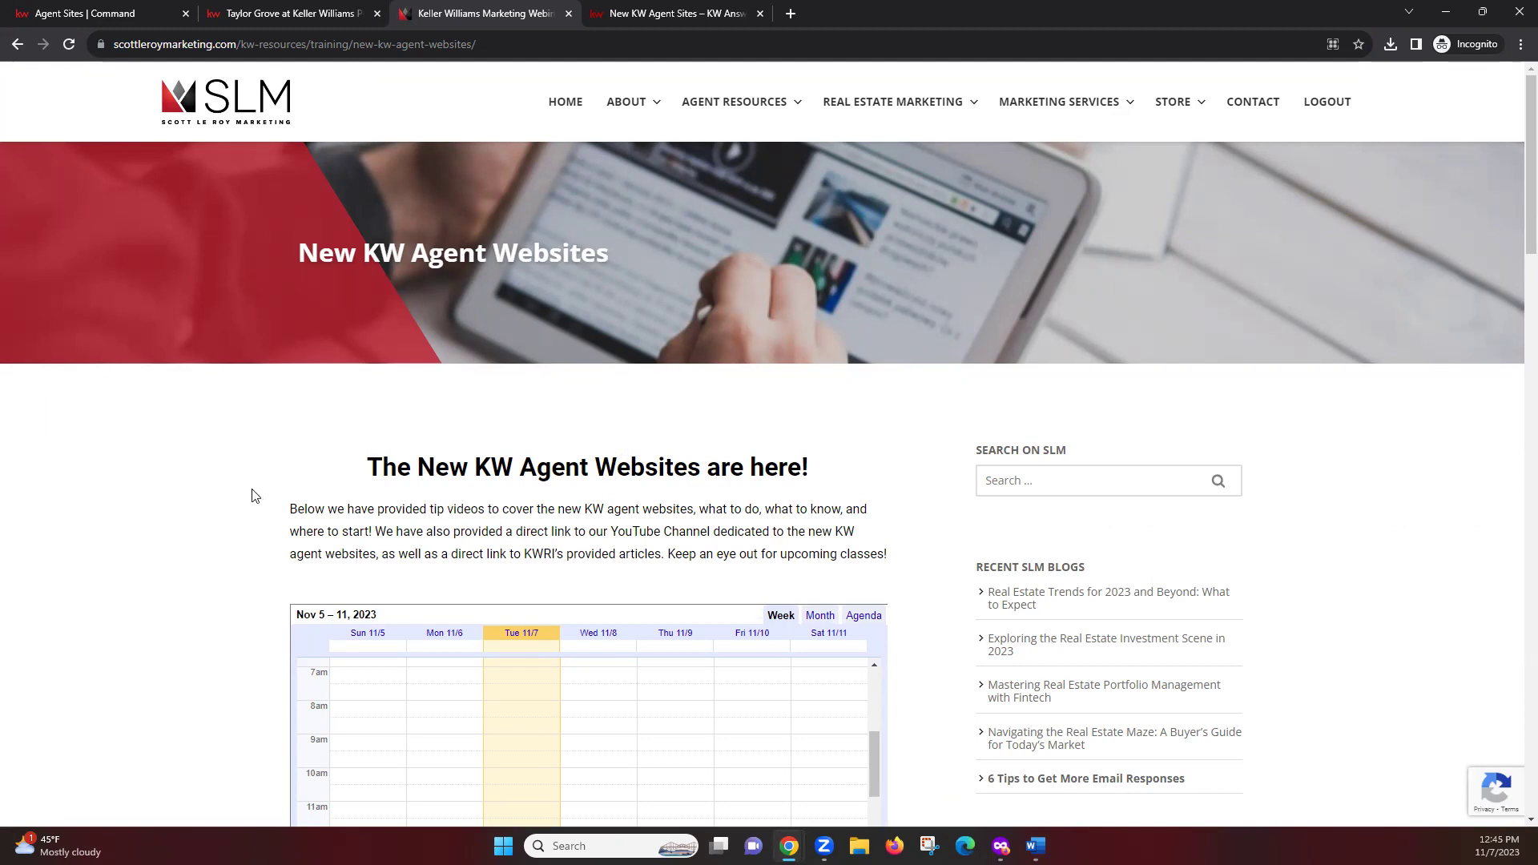
Scroll past the calendar, training videos and KWRI article buttons, then view the New KW Agent Sites KW Answers articles
{"action": "scroll", "coordinate": [257, 503], "scroll_direction": "down", "scroll_amount": 2}
{"action": "scroll", "coordinate": [257, 502], "scroll_direction": "down", "scroll_amount": 4}
{"action": "scroll", "coordinate": [257, 502], "scroll_direction": "up", "scroll_amount": 1}
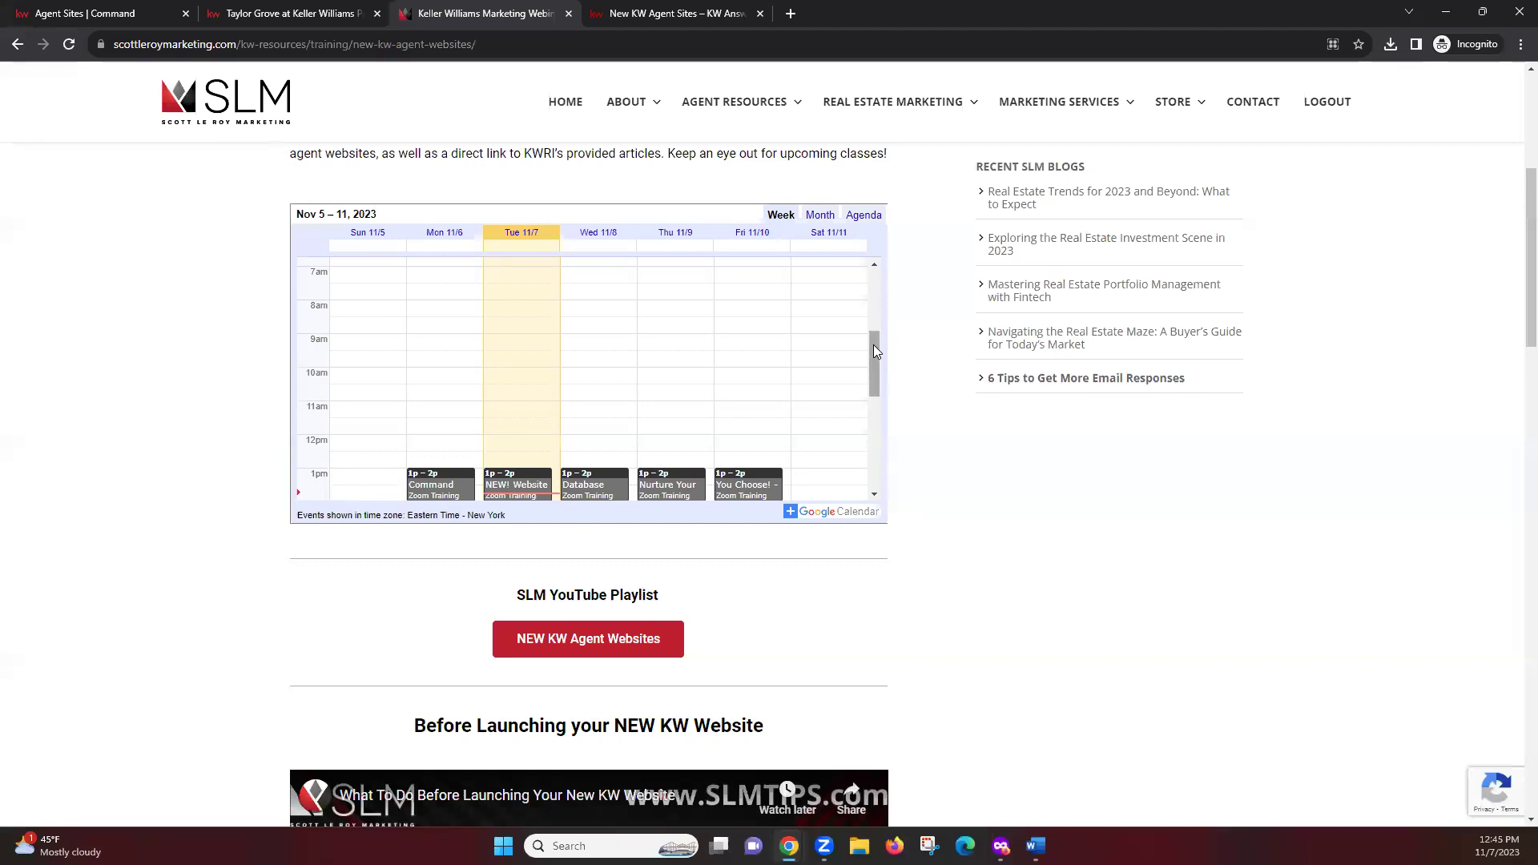
{"action": "left_click_drag", "start_coordinate": [873, 344], "coordinate": [870, 363]}
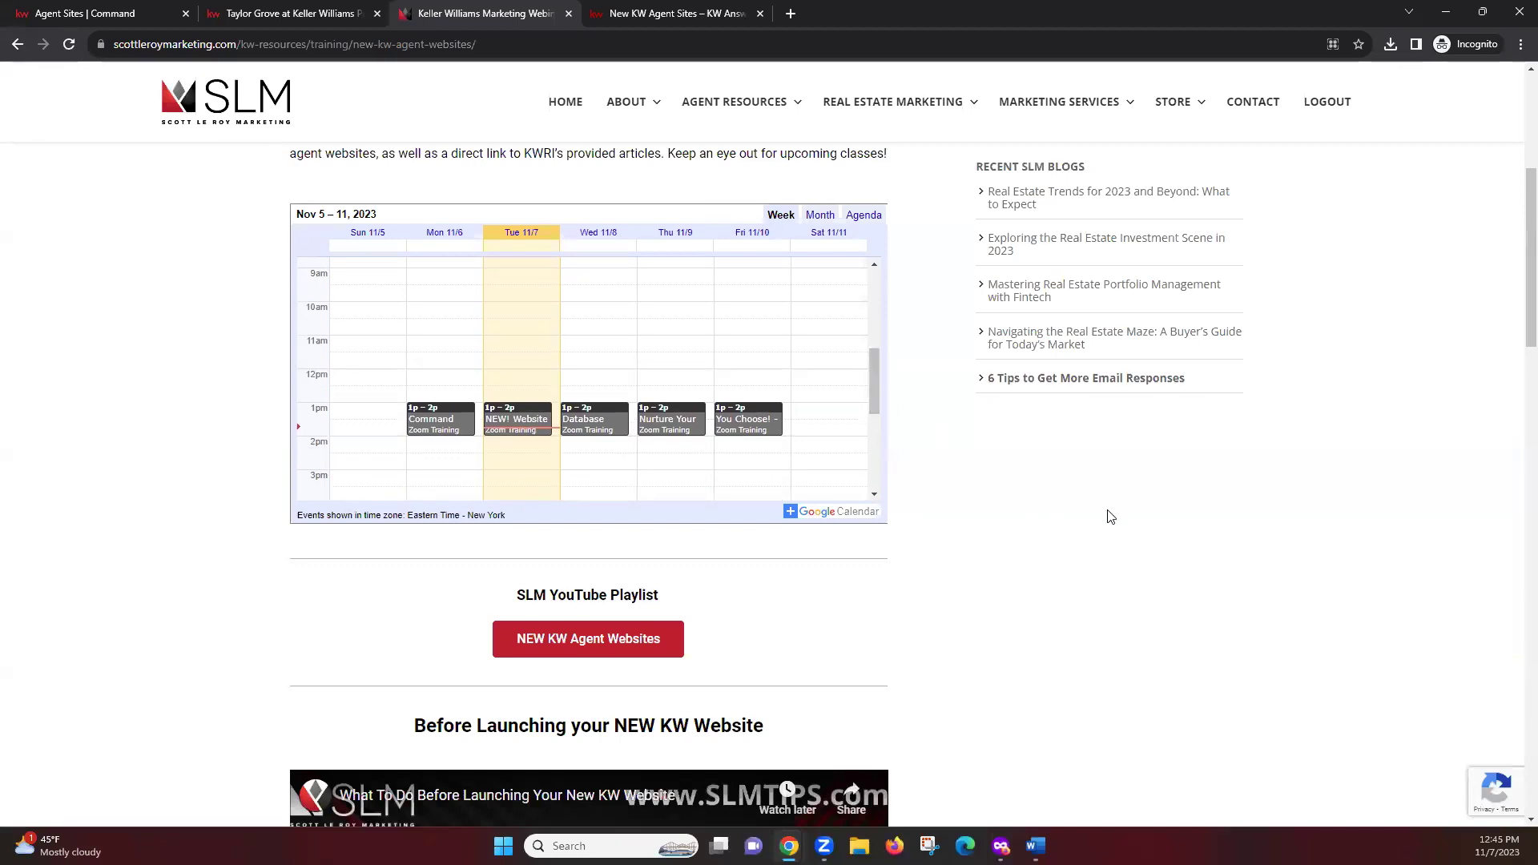
{"action": "scroll", "coordinate": [1105, 511], "scroll_direction": "down", "scroll_amount": 3}
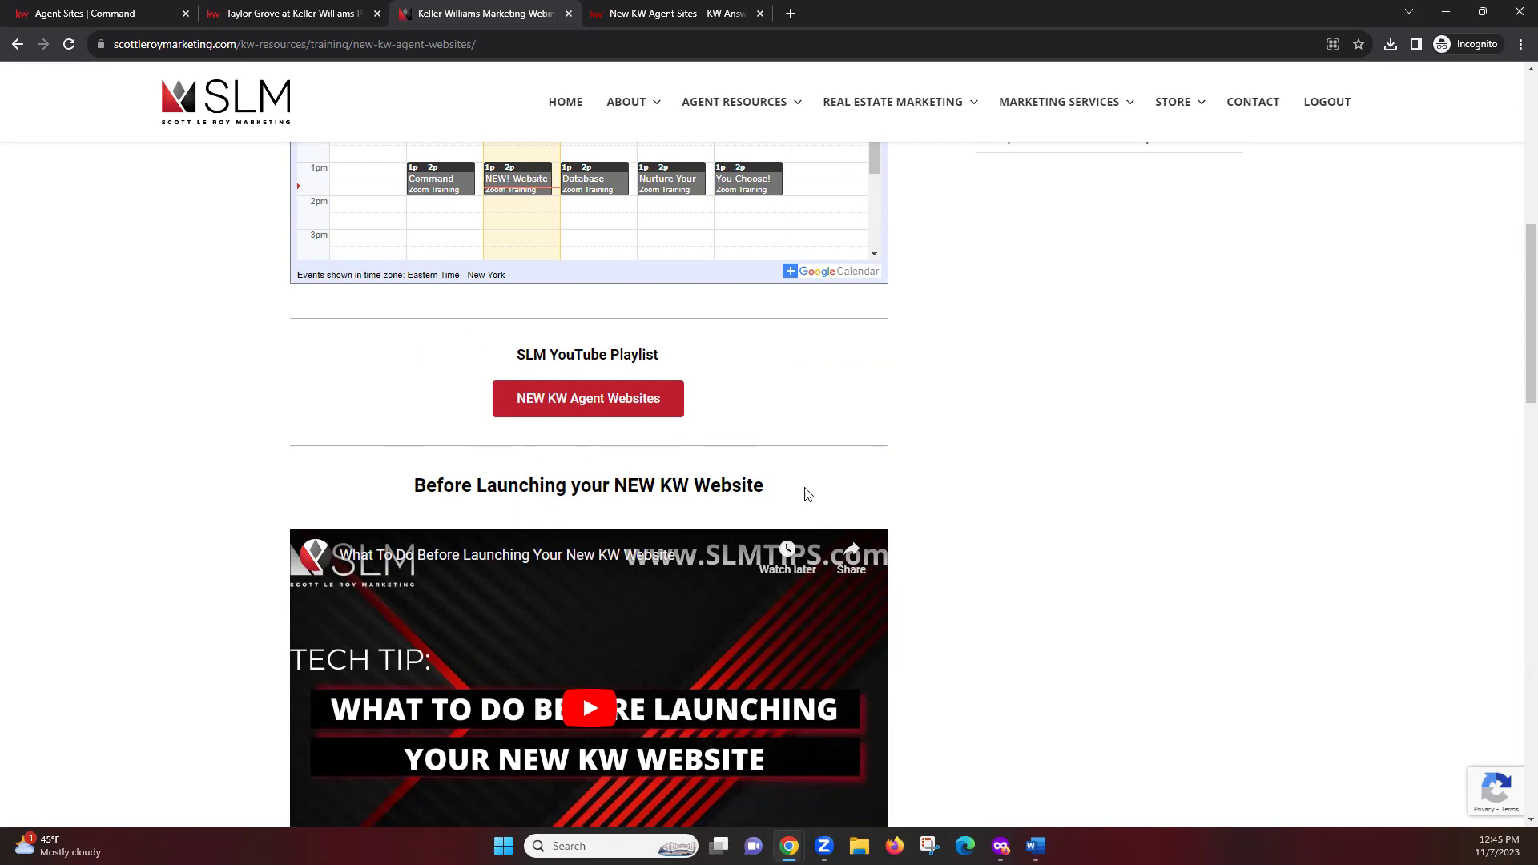
{"action": "scroll", "coordinate": [1065, 450], "scroll_direction": "down", "scroll_amount": 4}
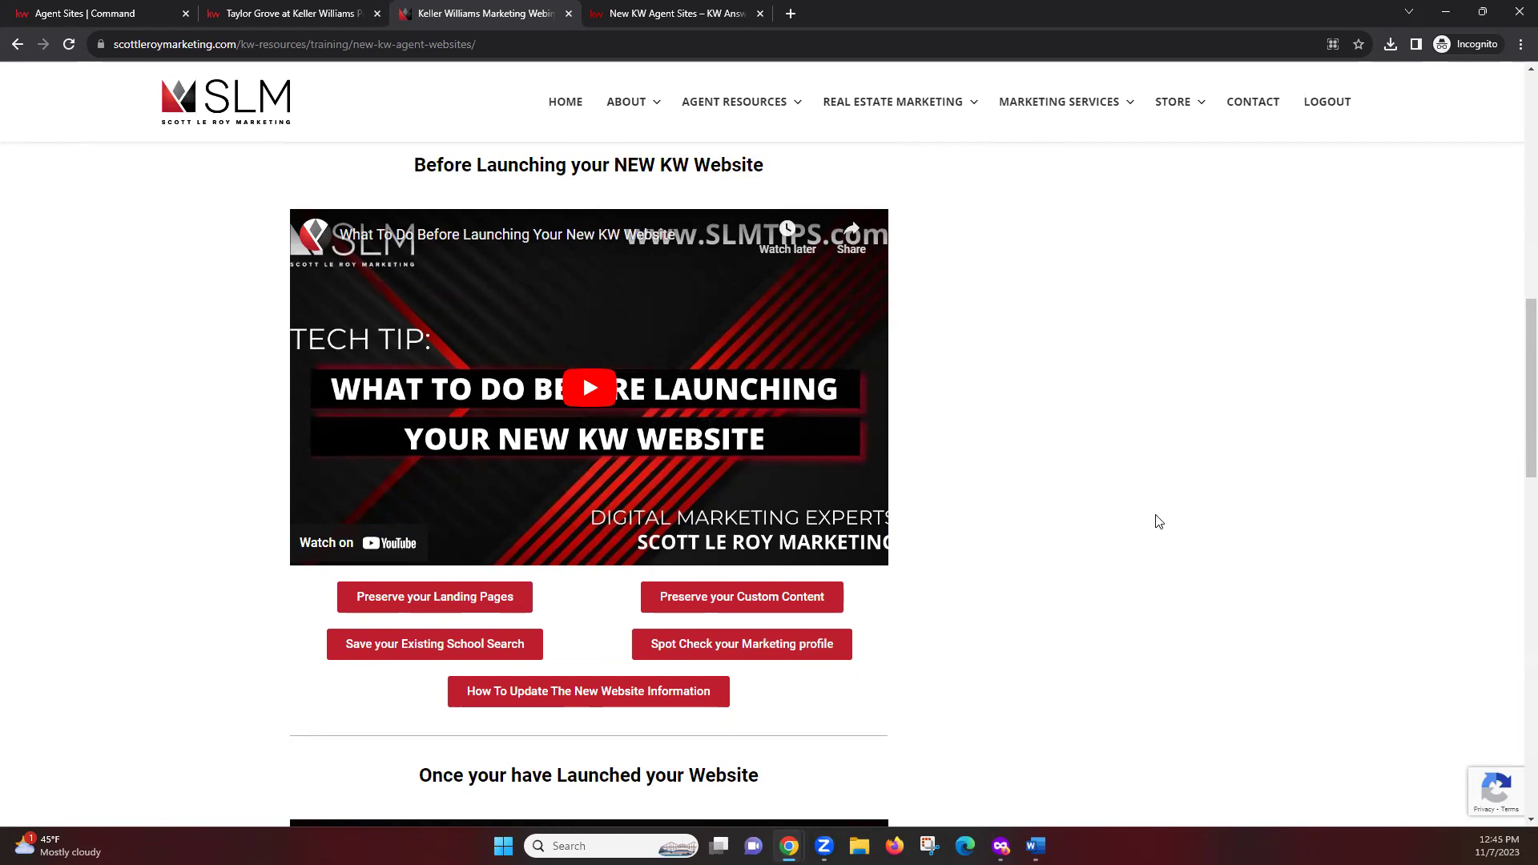
{"action": "scroll", "coordinate": [1158, 521], "scroll_direction": "down", "scroll_amount": 4}
{"action": "scroll", "coordinate": [1158, 522], "scroll_direction": "down", "scroll_amount": 4}
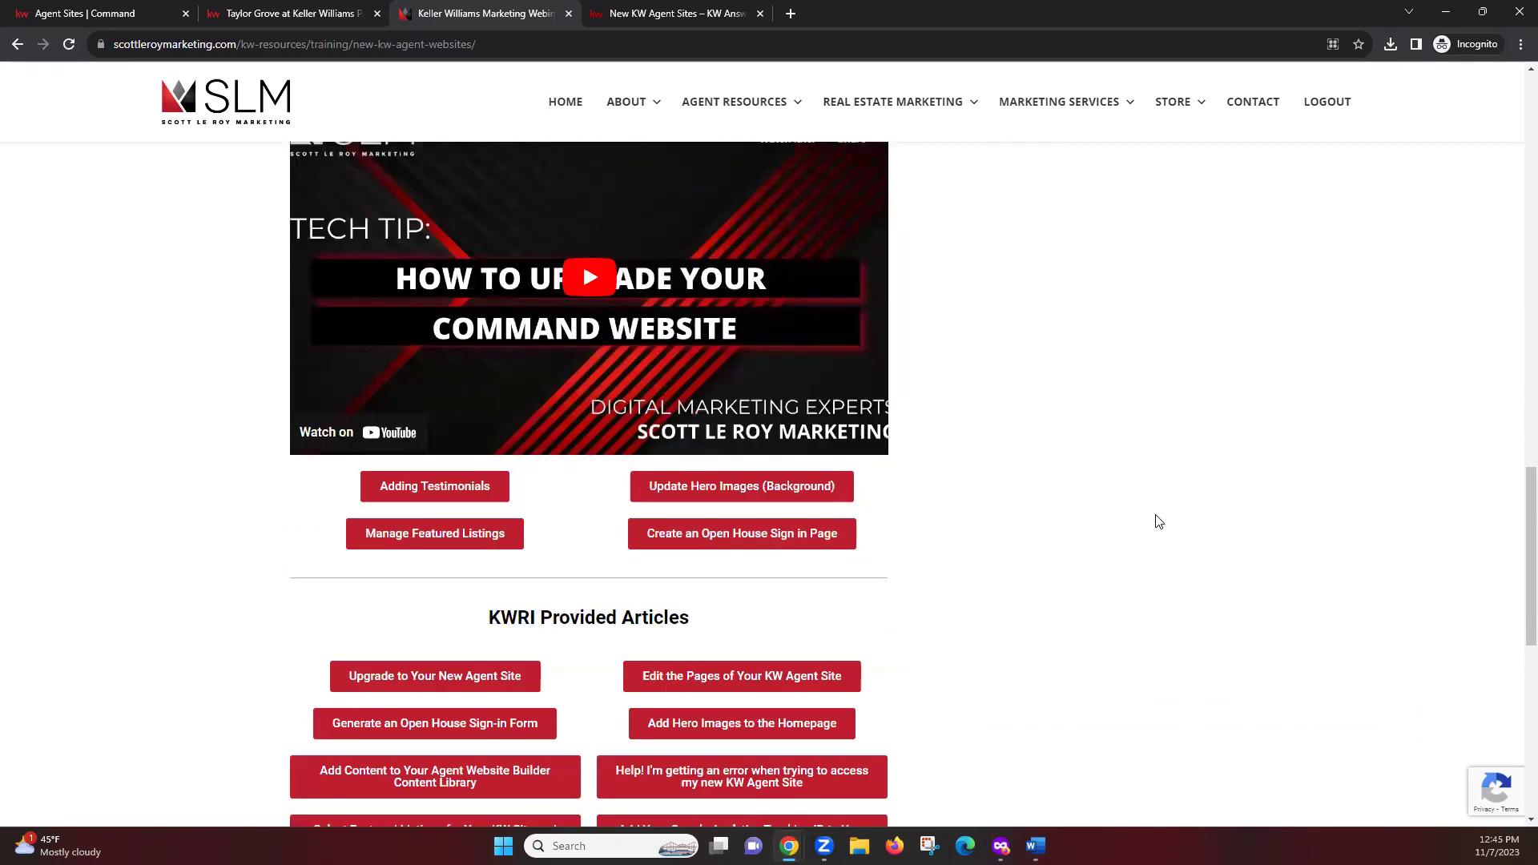
{"action": "scroll", "coordinate": [1158, 521], "scroll_direction": "up", "scroll_amount": 2}
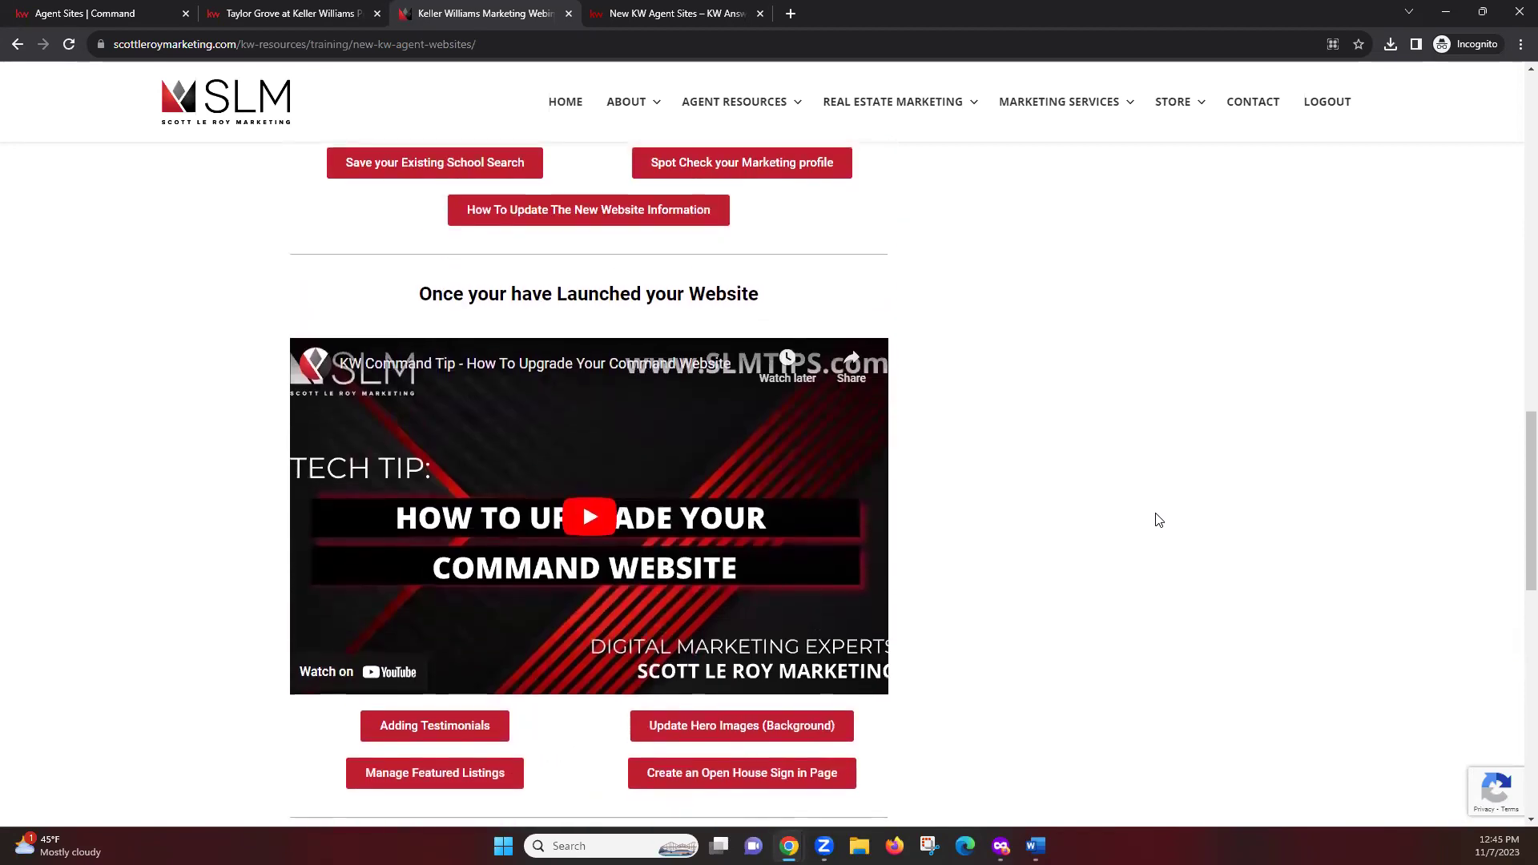
{"action": "scroll", "coordinate": [1158, 520], "scroll_direction": "down", "scroll_amount": 7}
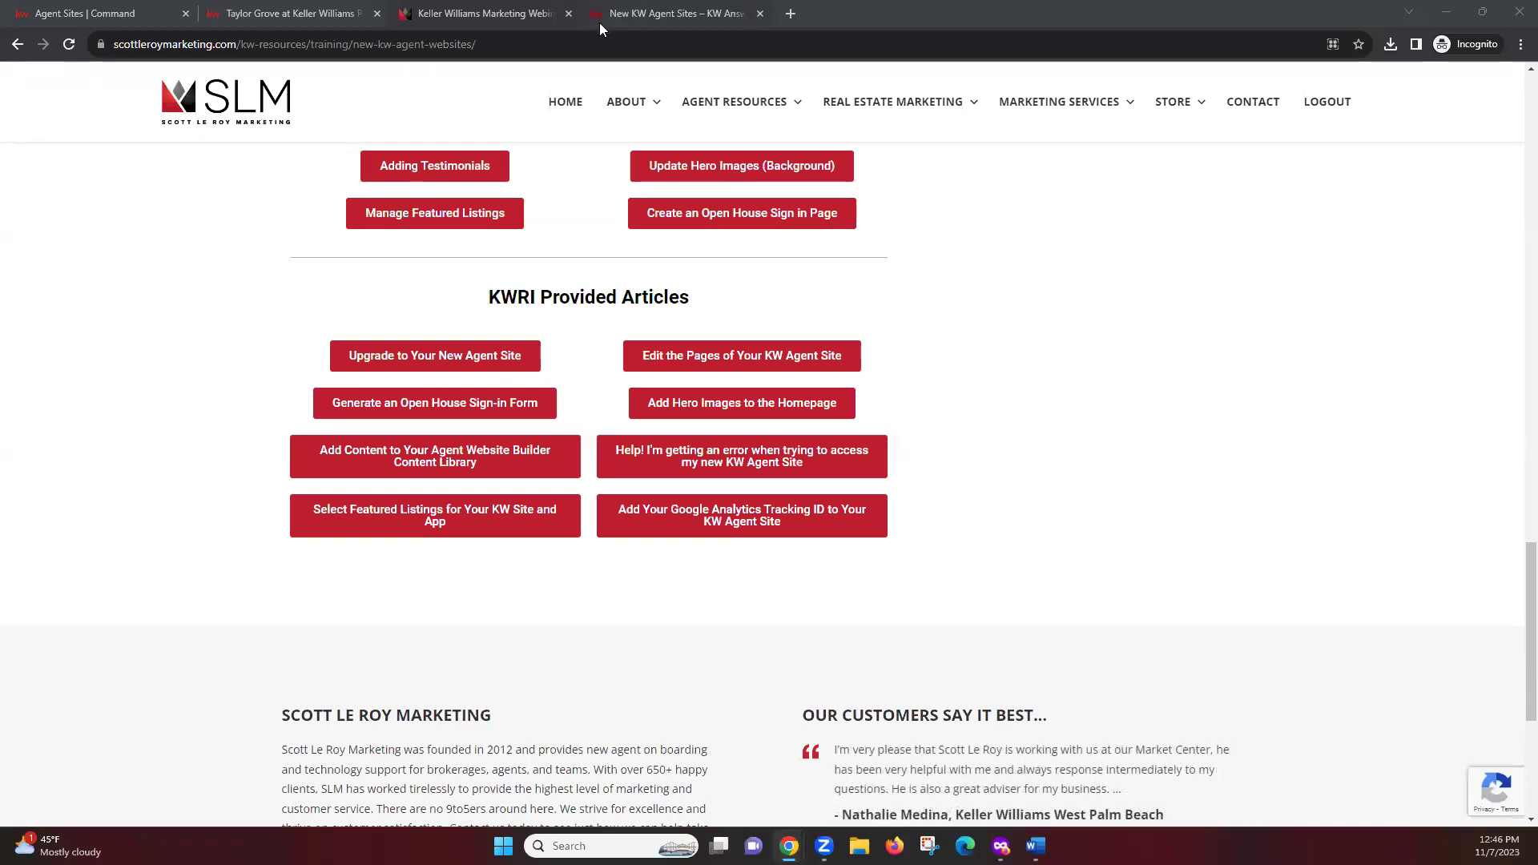
{"action": "left_click", "coordinate": [697, 14]}
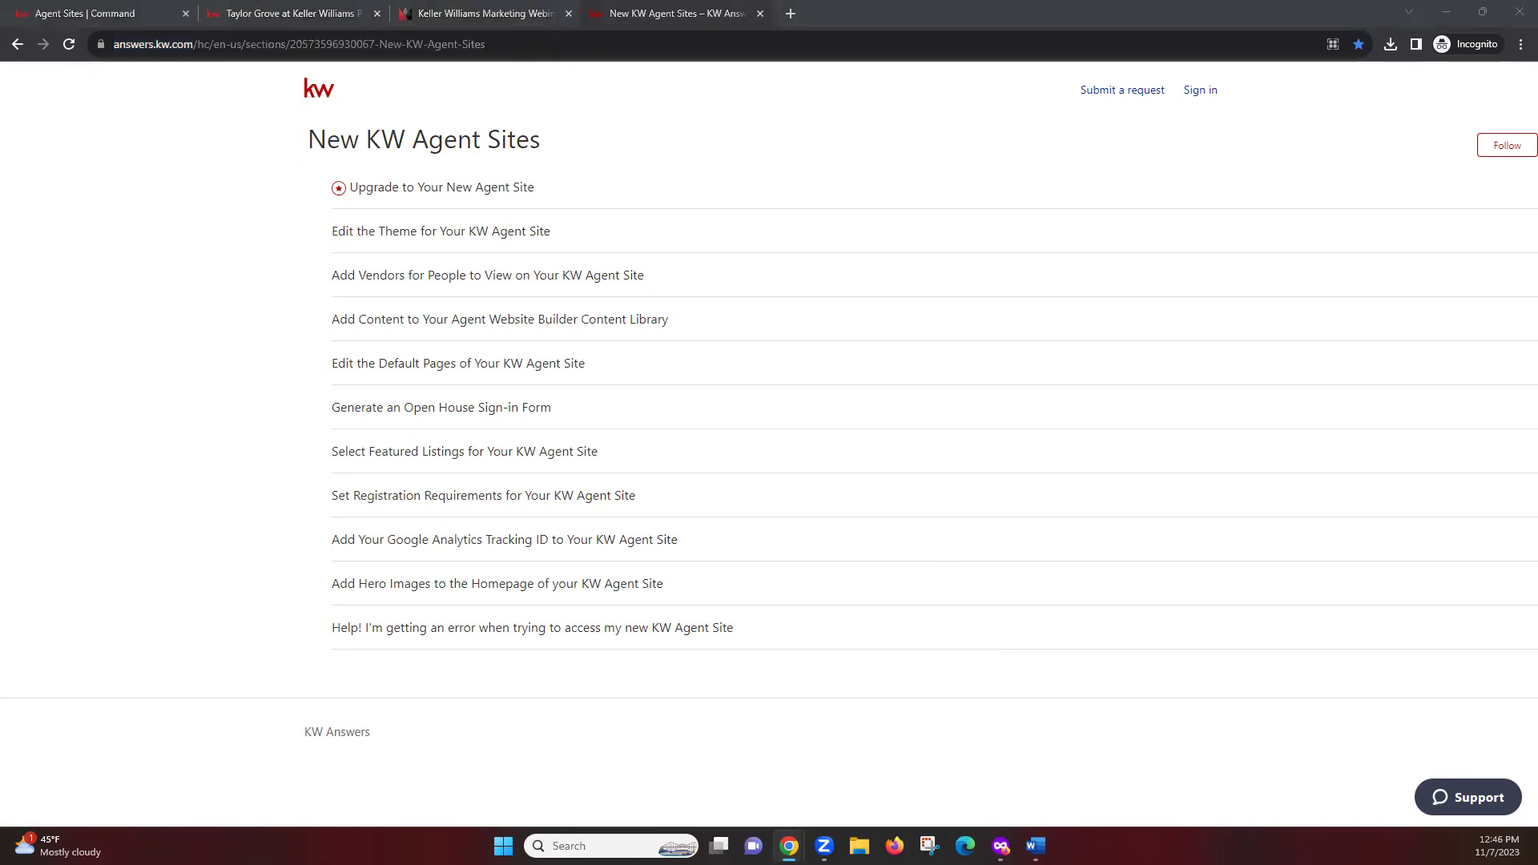
{"action": "left_click", "coordinate": [137, 428]}
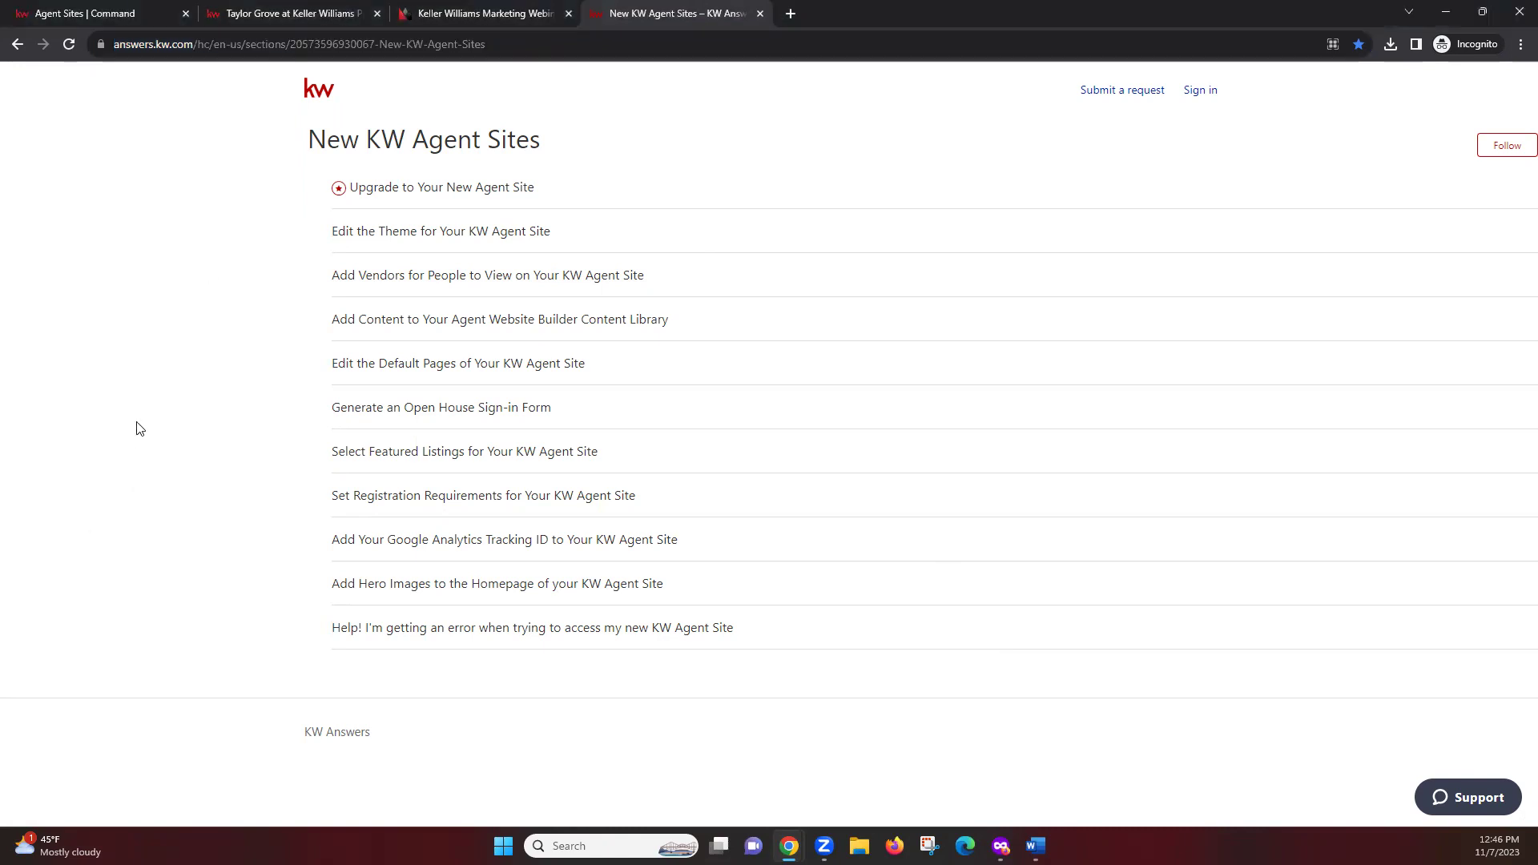